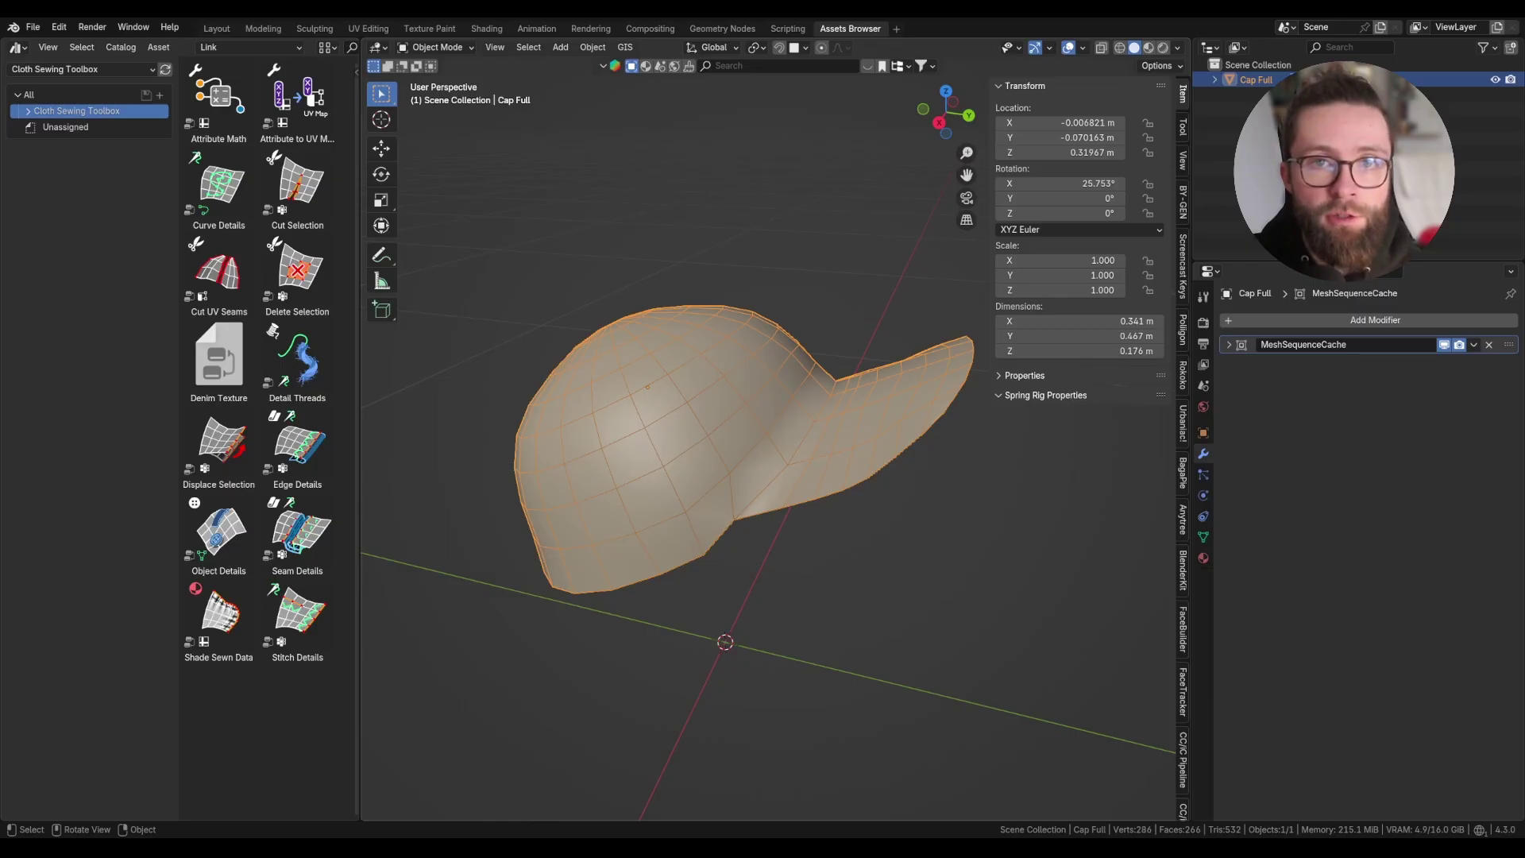
Play the cap's cached animation and examine the deforming mesh from several sides.
{"action": "middle_click_drag", "start_coordinate": [636, 516], "coordinate": [773, 627]}
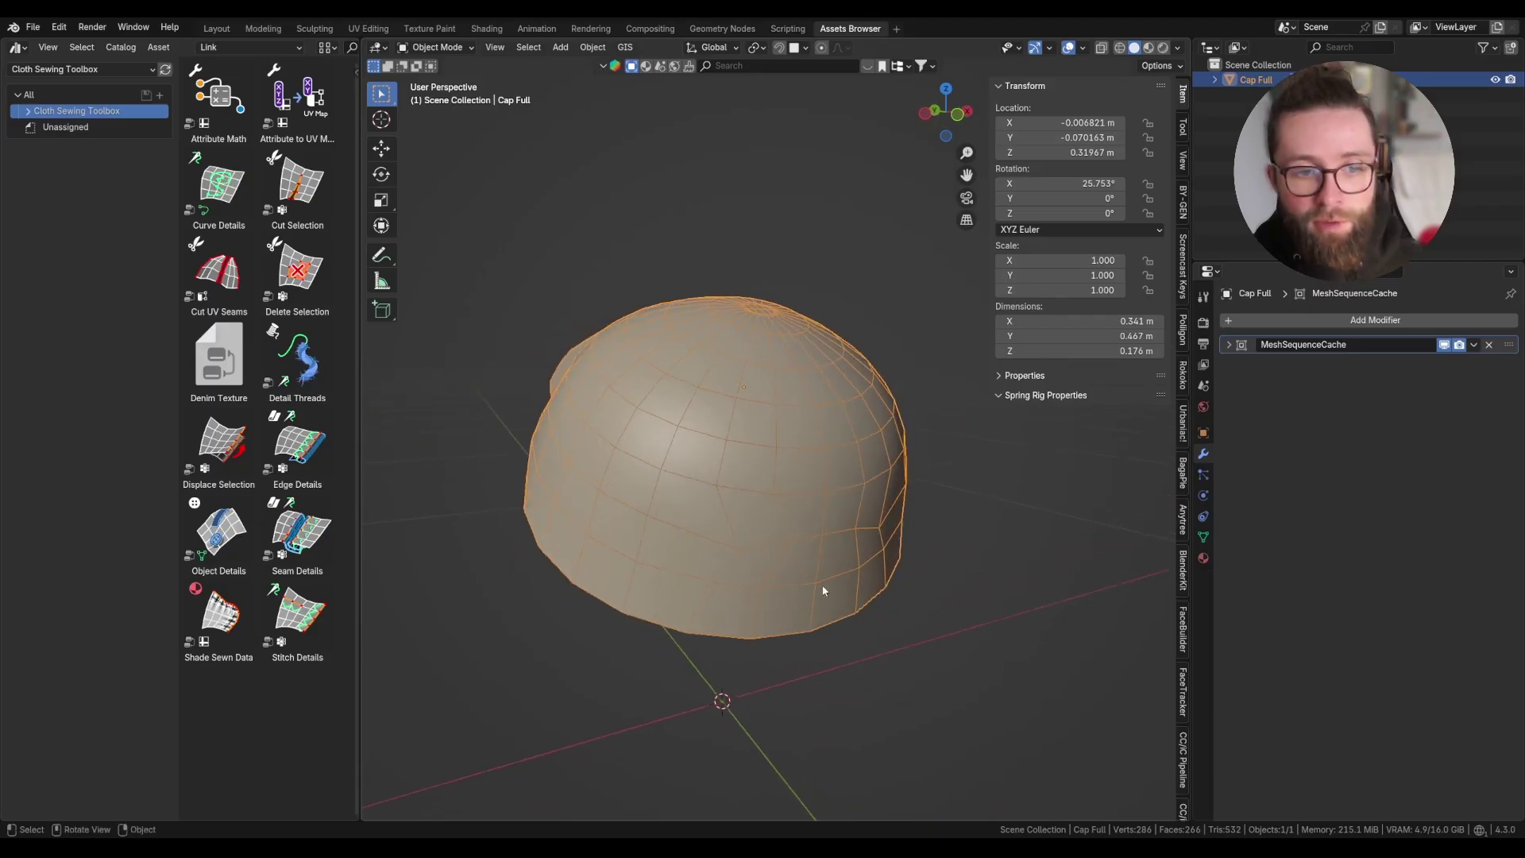
{"action": "middle_click_drag", "start_coordinate": [823, 589], "coordinate": [716, 627]}
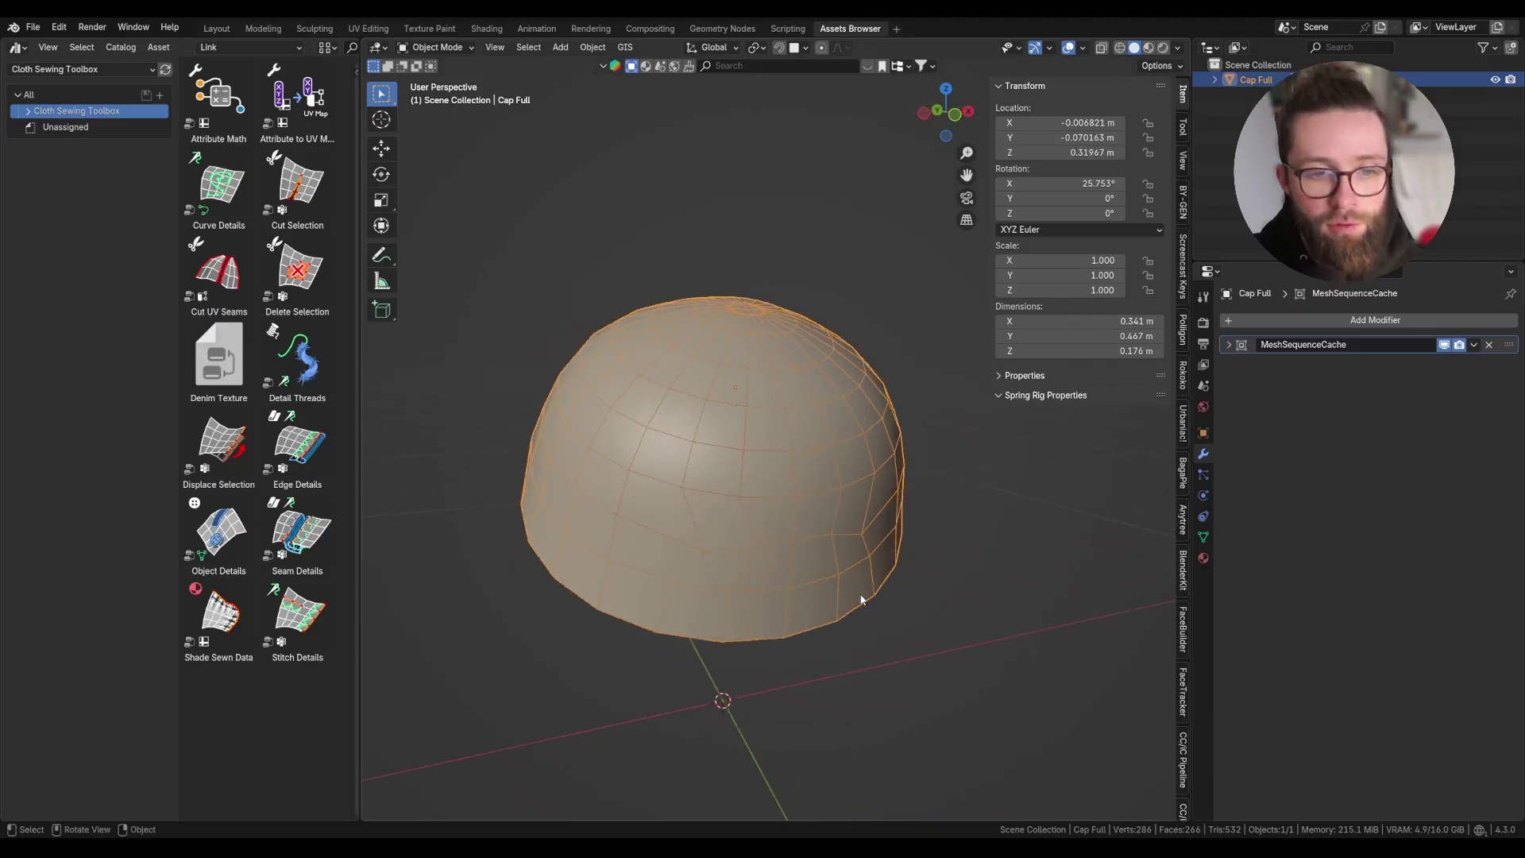
{"action": "key", "text": "space"}
{"action": "middle_click_drag", "start_coordinate": [861, 599], "coordinate": [826, 641]}
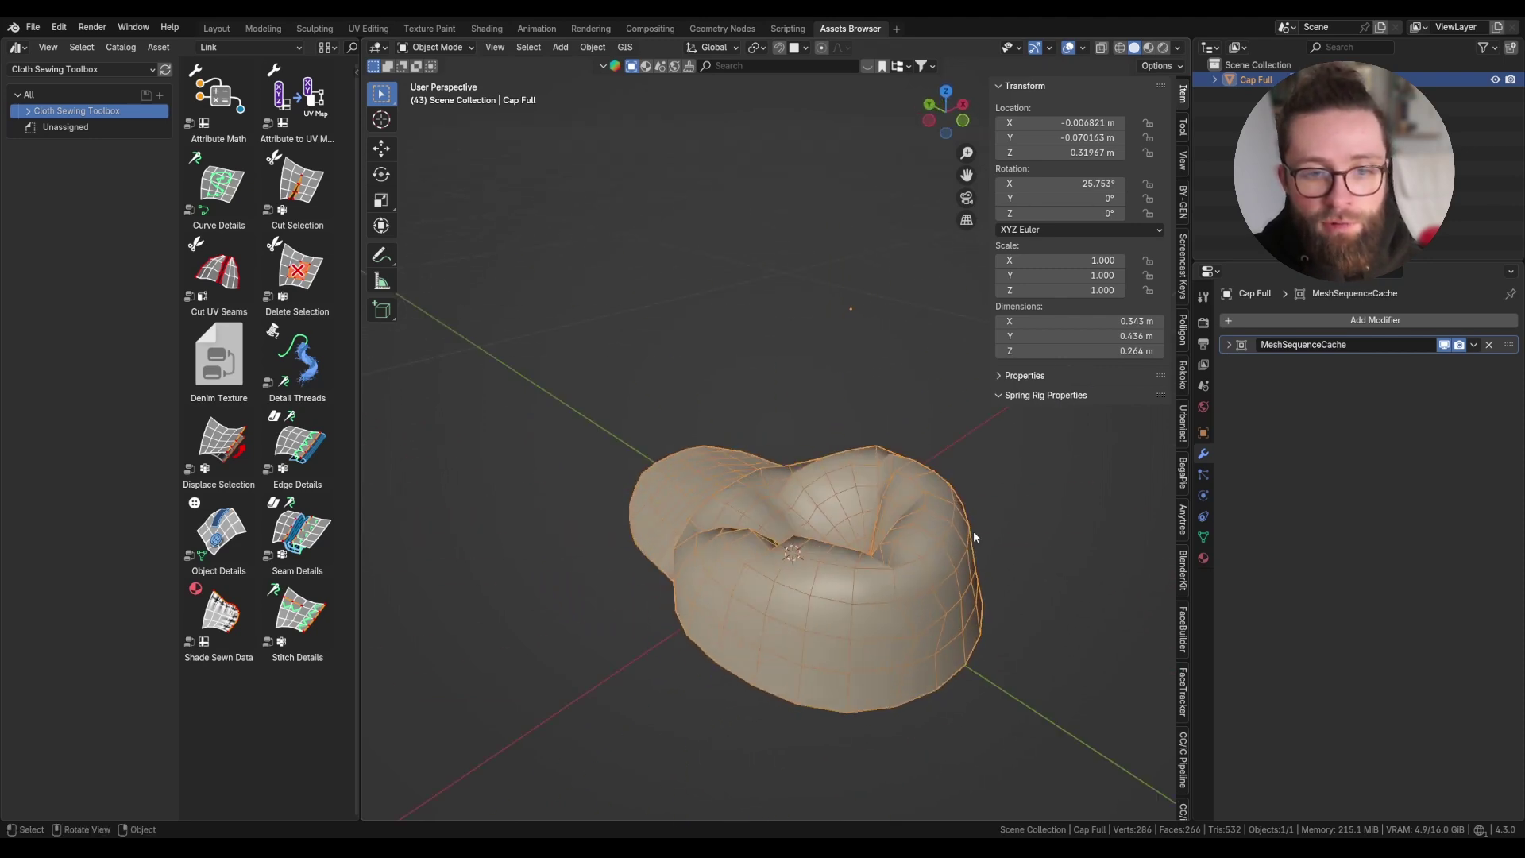
{"action": "middle_click_drag", "start_coordinate": [958, 617], "coordinate": [874, 509]}
Try deleting the block of faces along the cap's lower back edge in Edit Mode, and undo the deletion.
{"action": "key", "text": "Tab"}
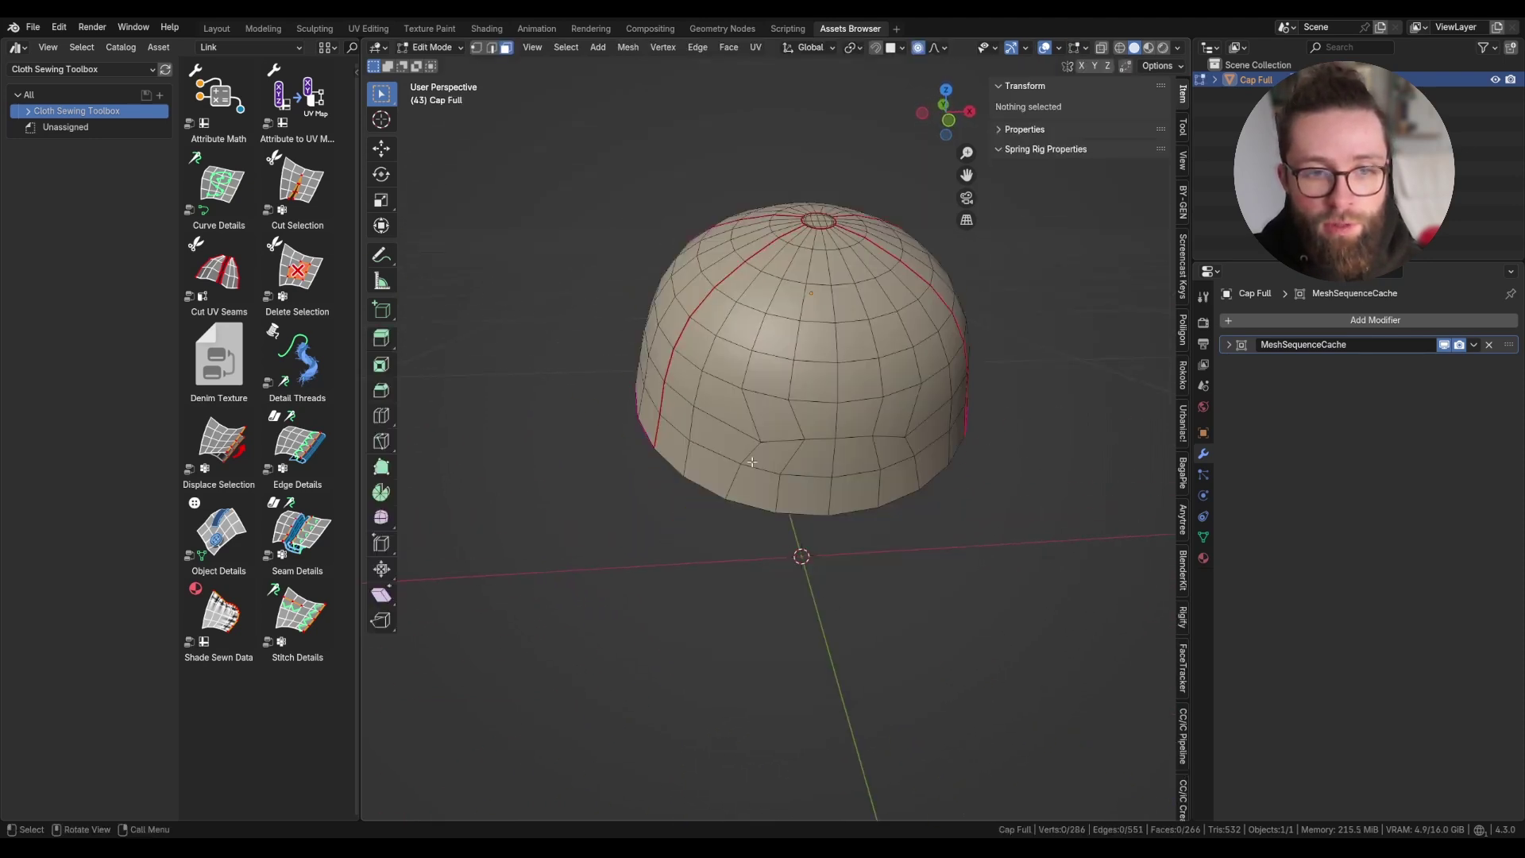
{"action": "left_click_drag", "start_coordinate": [753, 520], "coordinate": [895, 459]}
{"action": "key", "text": "x"}
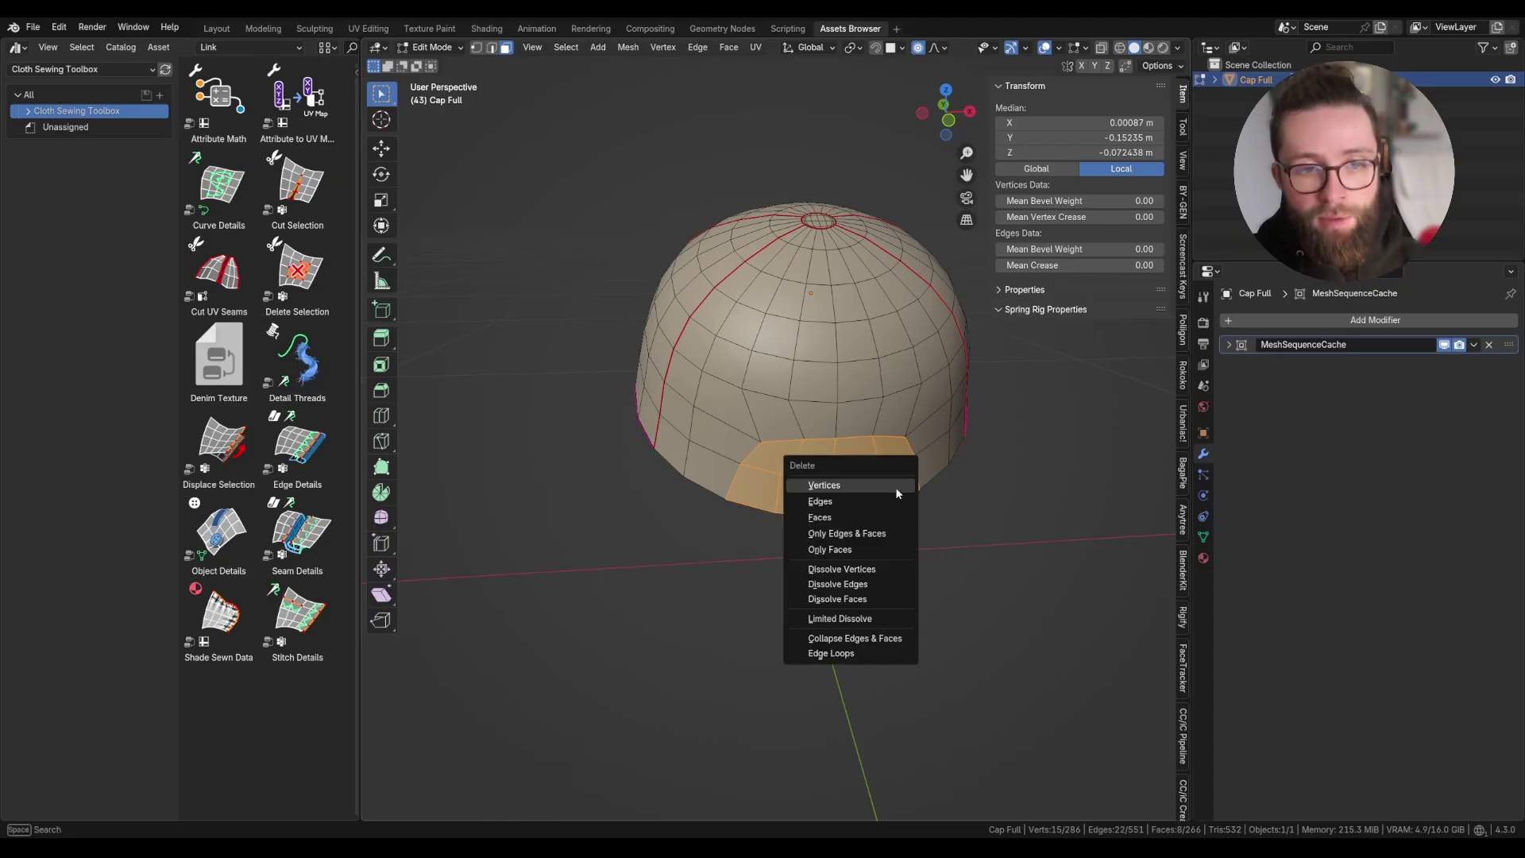
{"action": "left_click", "coordinate": [865, 513]}
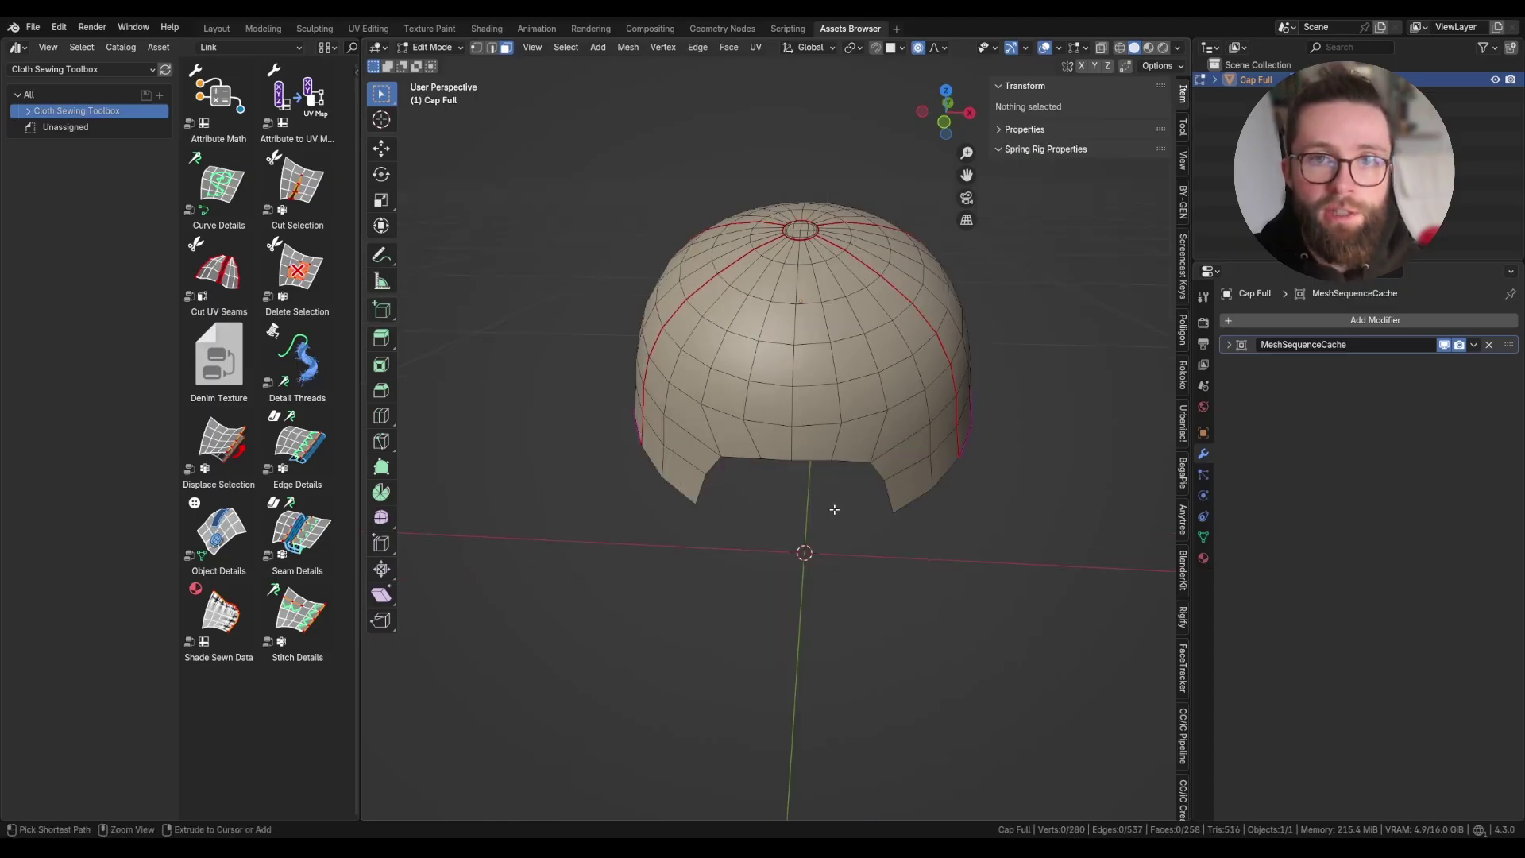
{"action": "middle_click_drag", "start_coordinate": [820, 500], "coordinate": [762, 477]}
{"action": "scroll", "coordinate": [779, 460], "scroll_direction": "up", "scroll_amount": 5}
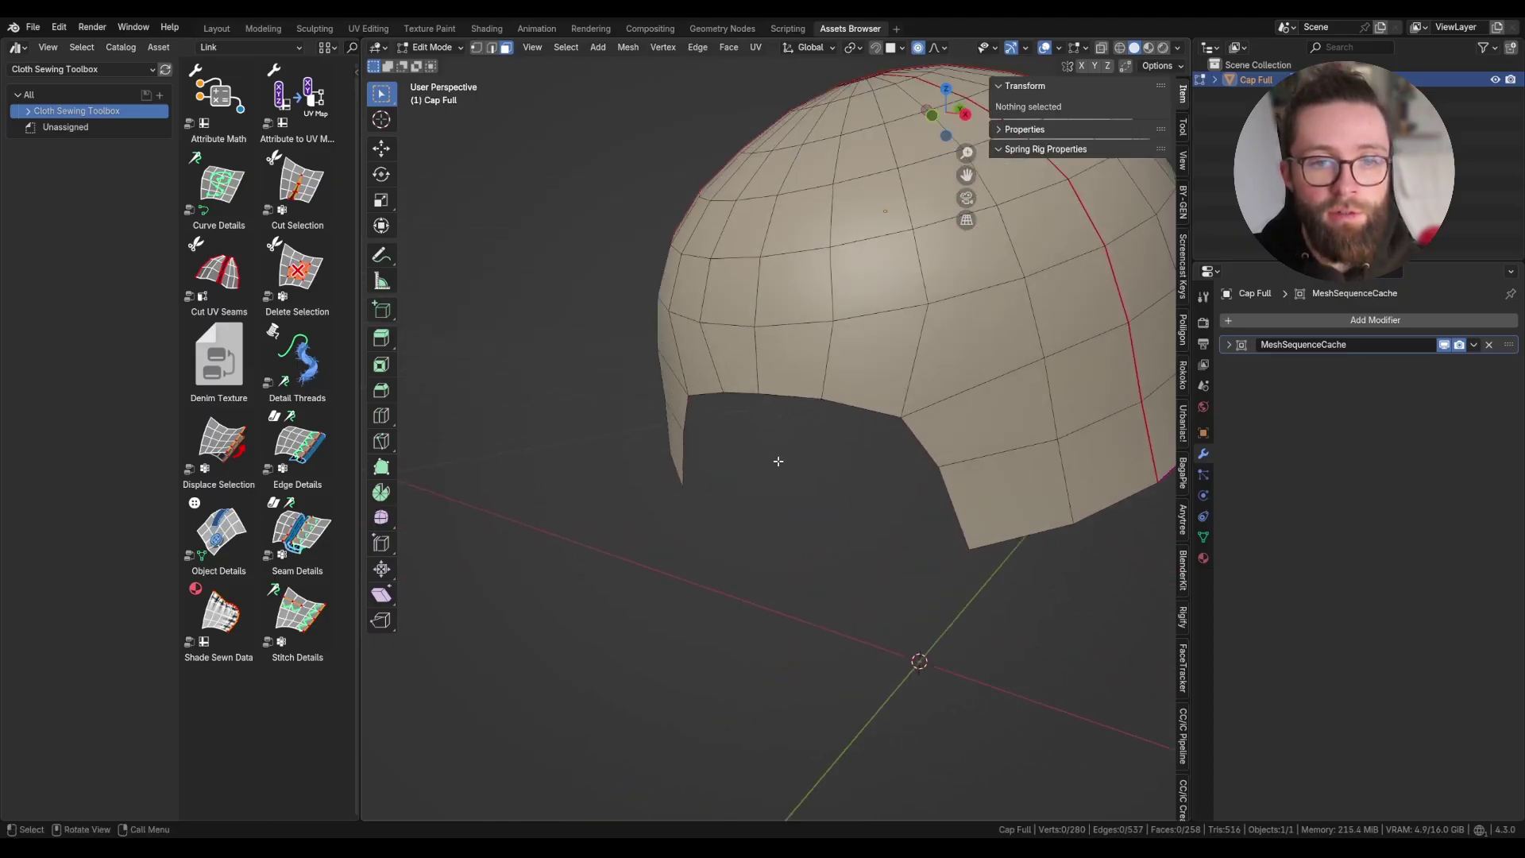
{"action": "scroll", "coordinate": [778, 460], "scroll_direction": "down", "scroll_amount": 2}
{"action": "key", "text": "ctrl+z"}
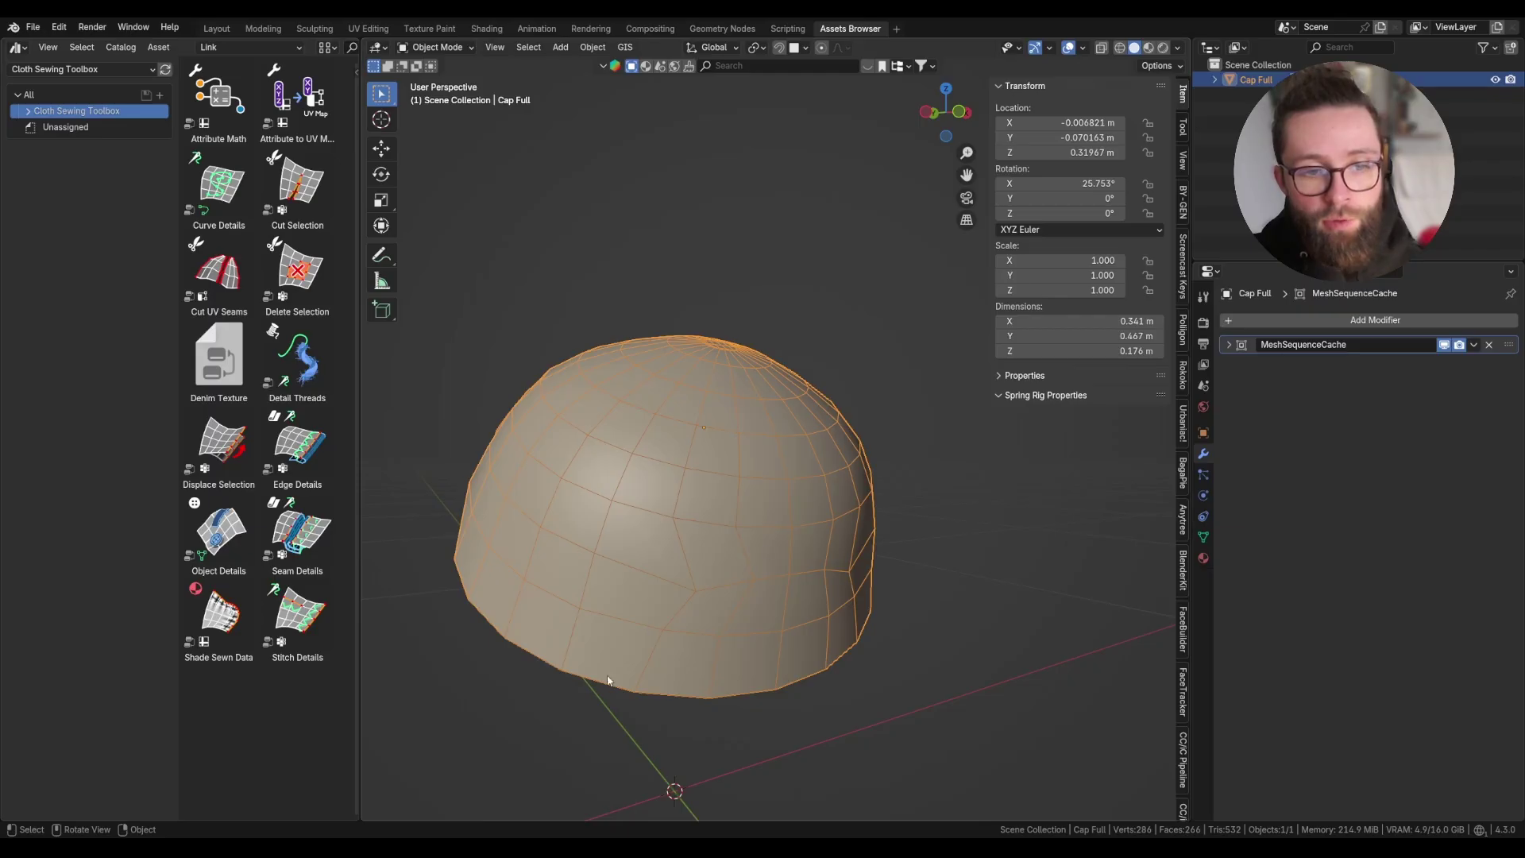
Examine the cap from all around, including the marked seams between its crown panels and visor in Edit Mode.
{"action": "middle_click_drag", "start_coordinate": [864, 635], "coordinate": [703, 584]}
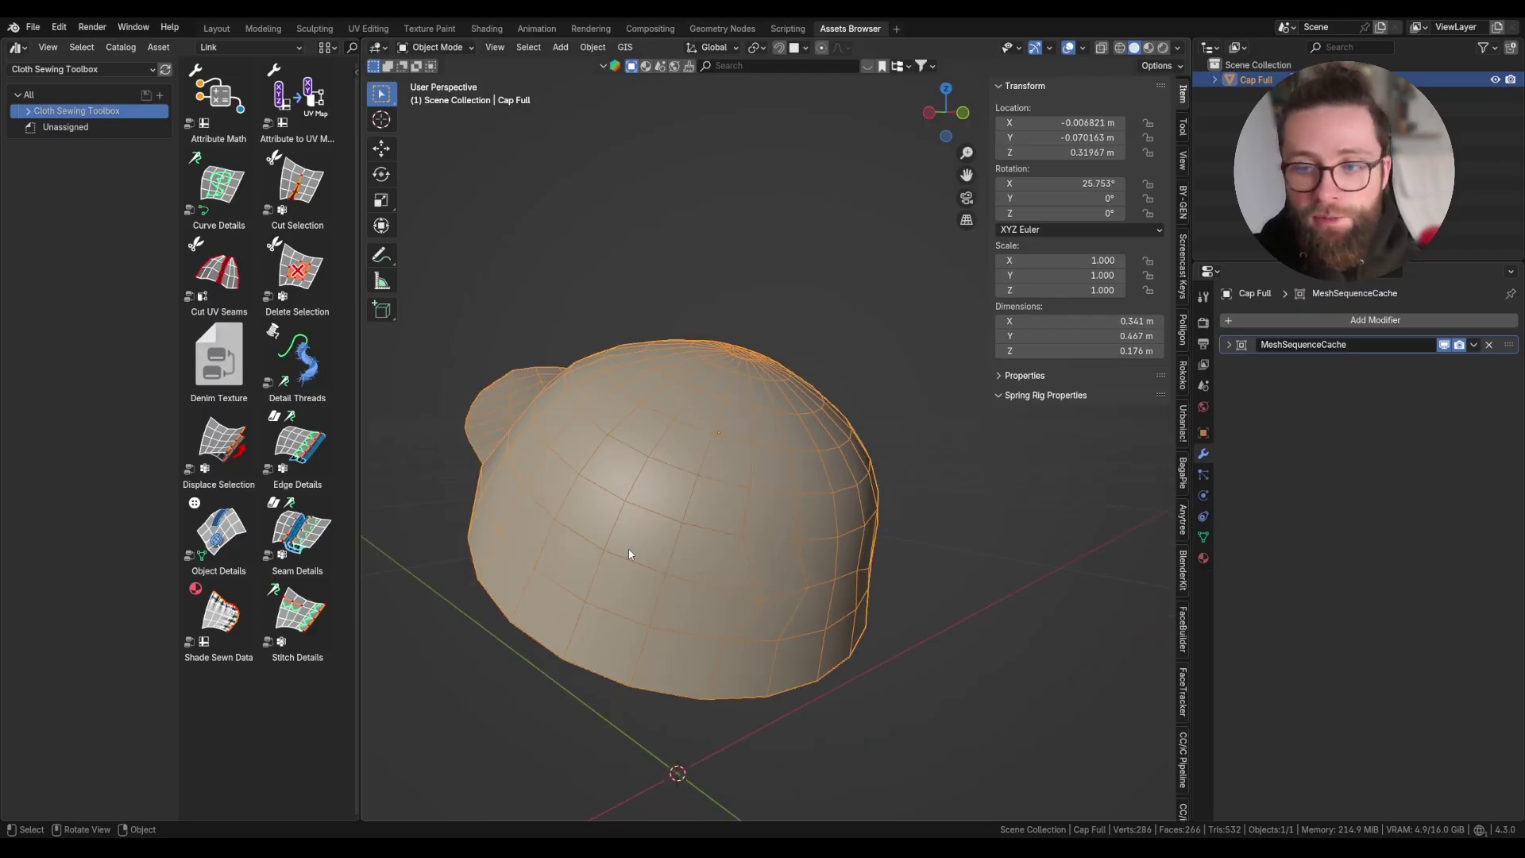
{"action": "middle_click_drag", "start_coordinate": [629, 553], "coordinate": [803, 546]}
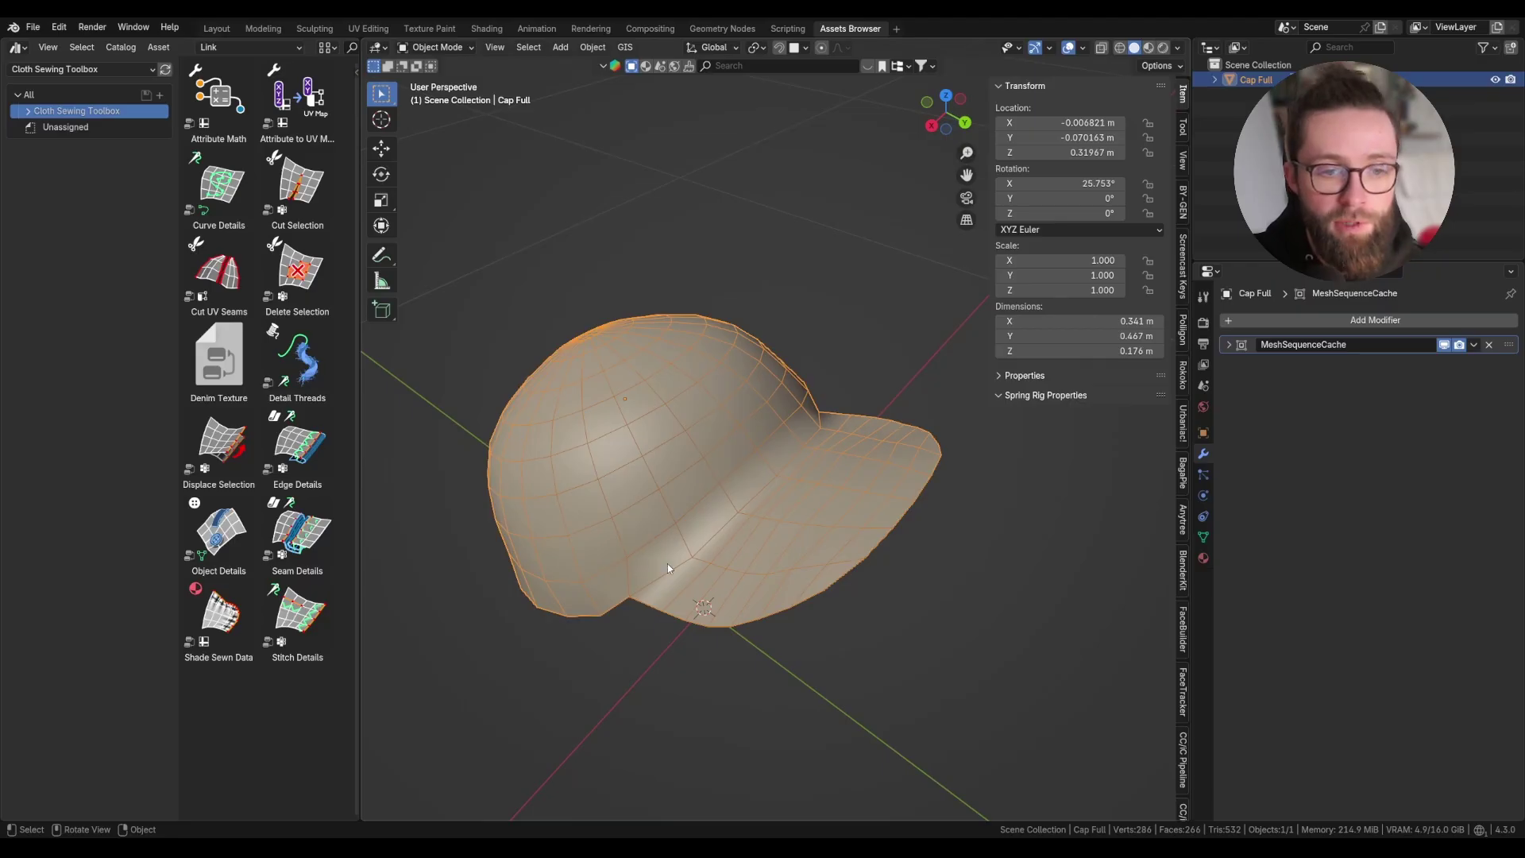
{"action": "middle_click_drag", "start_coordinate": [784, 478], "coordinate": [817, 408]}
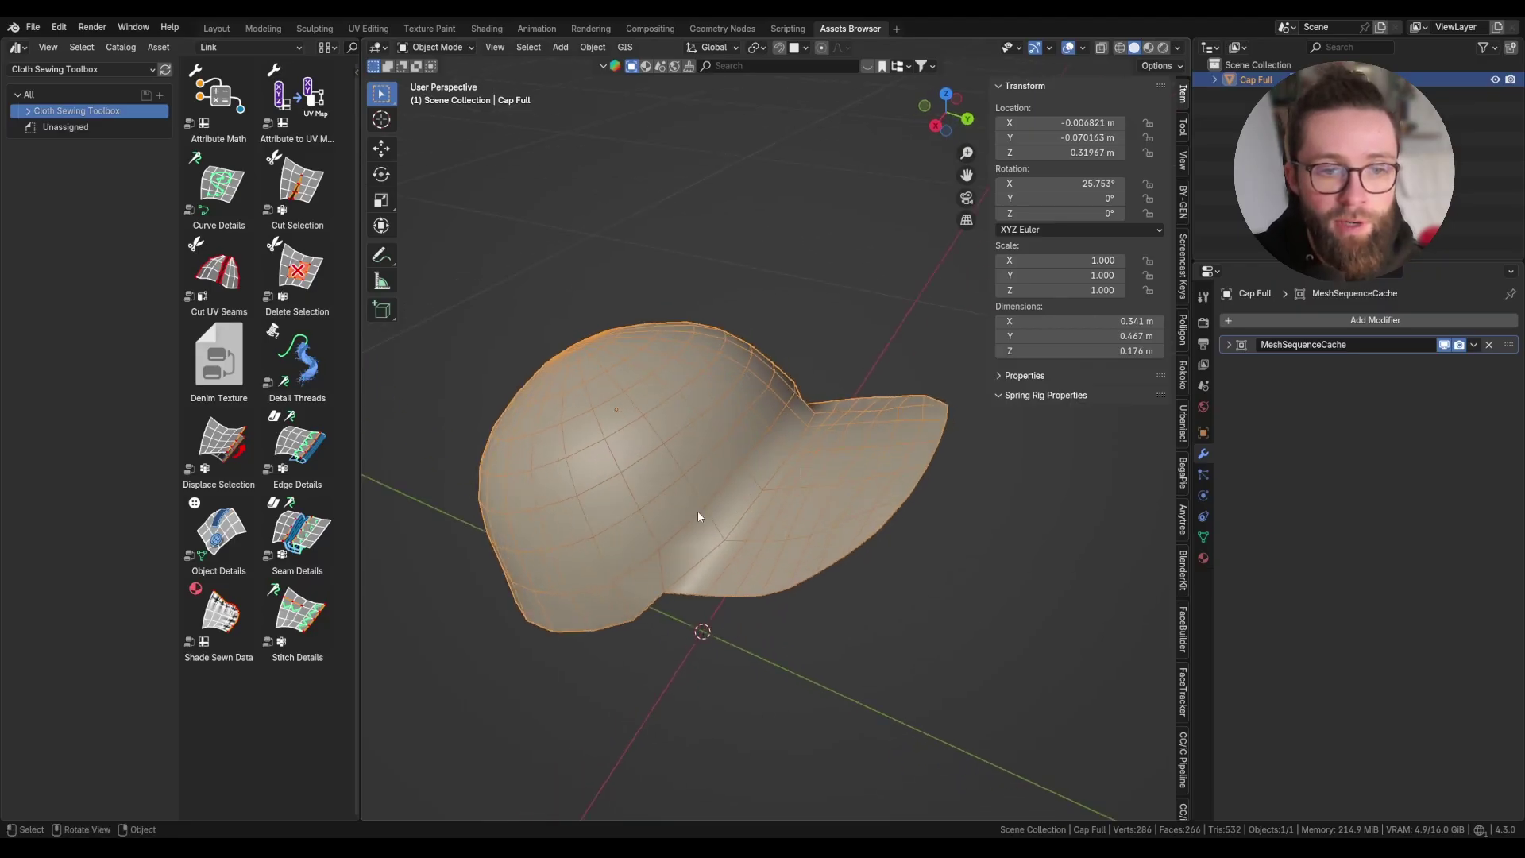
{"action": "middle_click_drag", "start_coordinate": [698, 516], "coordinate": [850, 502]}
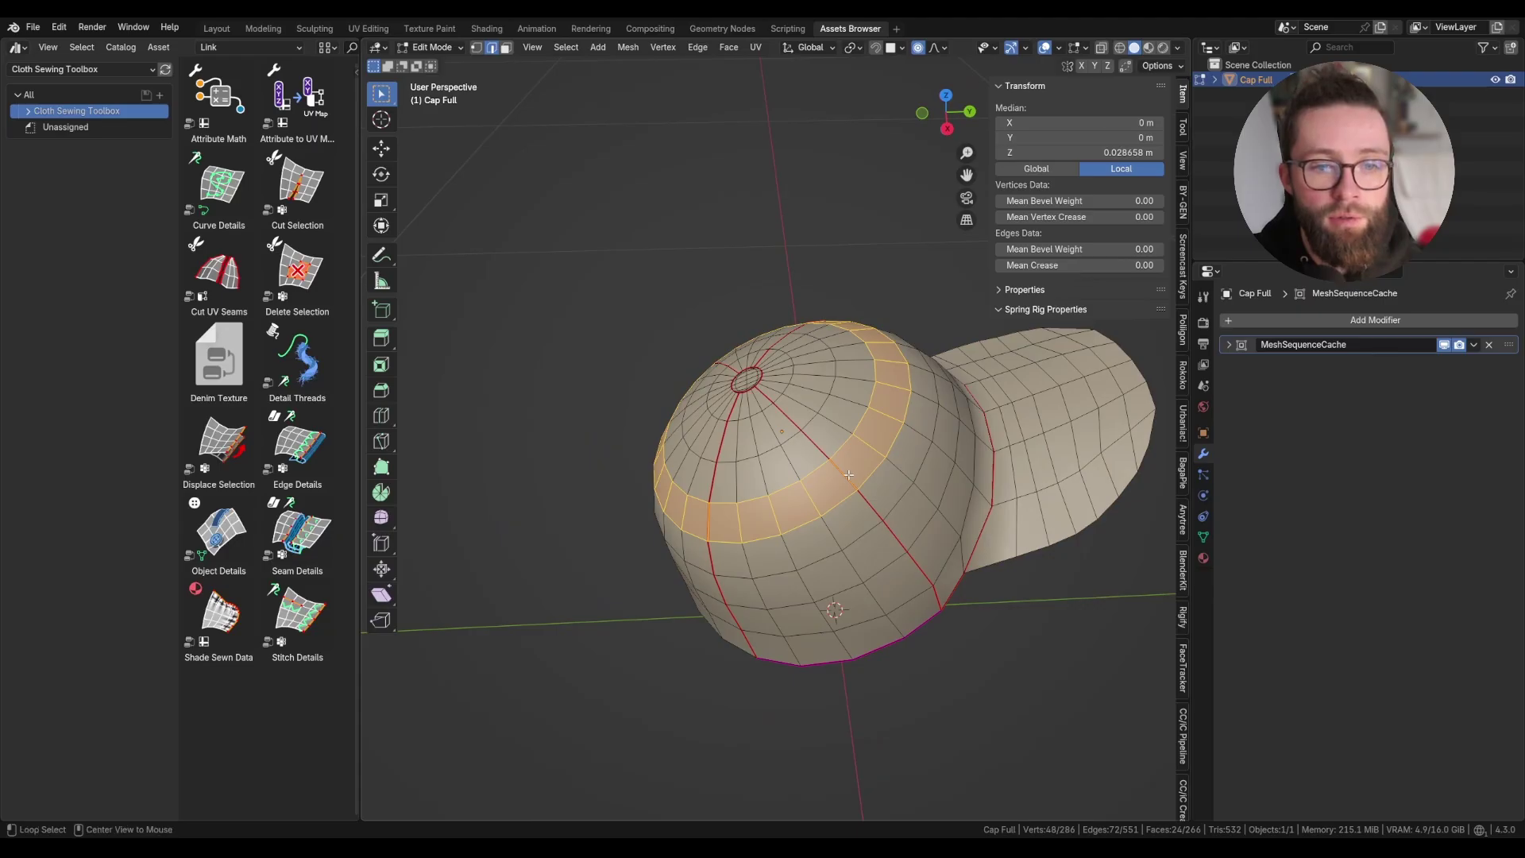
{"action": "left_click", "coordinate": [848, 474], "text": "alt"}
{"action": "middle_click_drag", "start_coordinate": [747, 488], "coordinate": [842, 476]}
{"action": "left_click", "coordinate": [842, 476]}
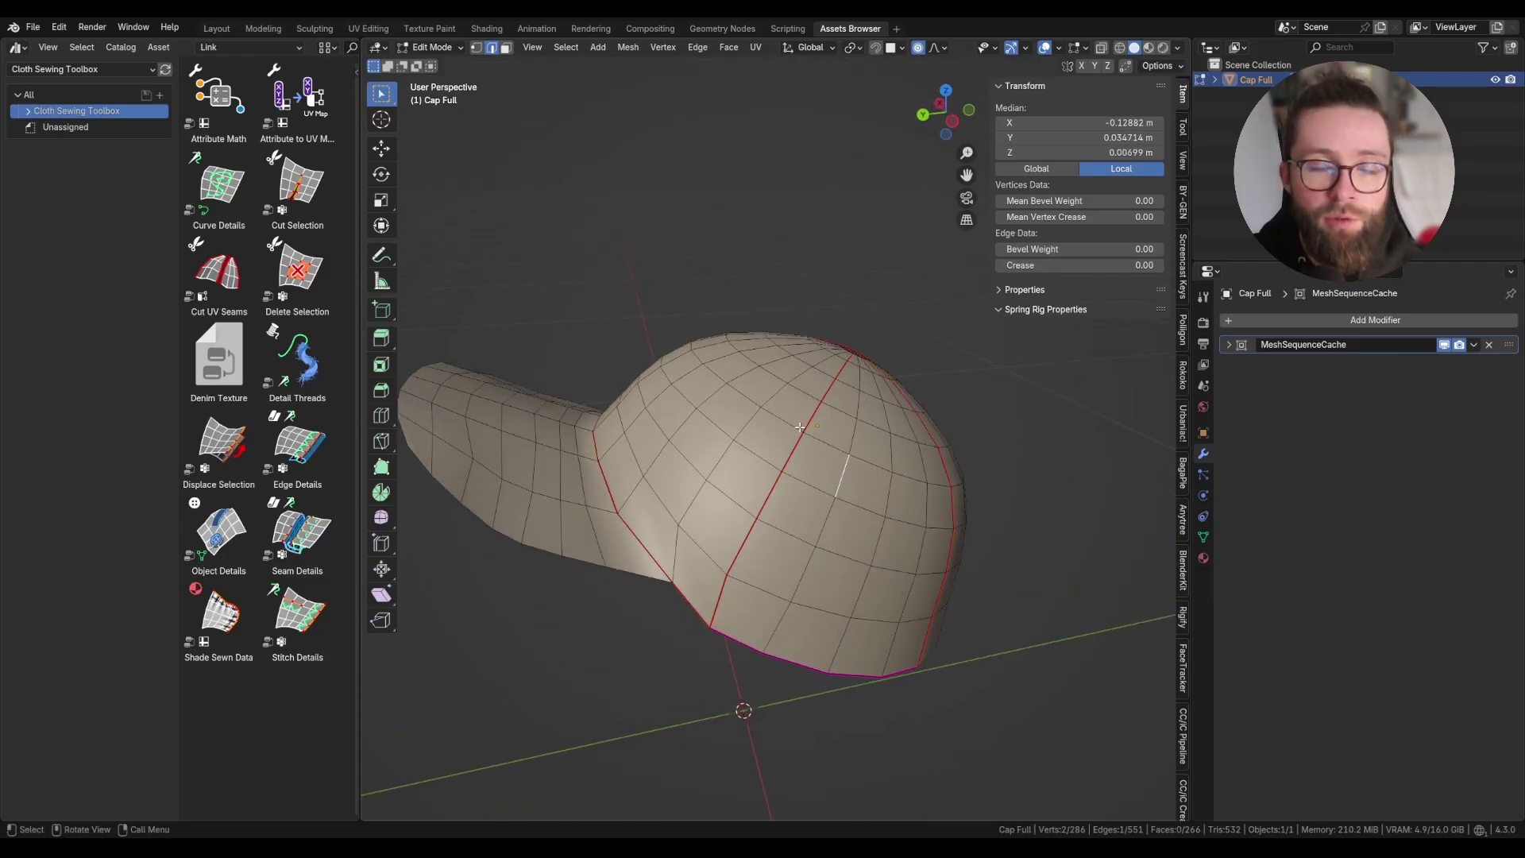
{"action": "middle_click_drag", "start_coordinate": [800, 427], "coordinate": [949, 520]}
{"action": "scroll", "coordinate": [949, 520], "scroll_direction": "down", "scroll_amount": 3}
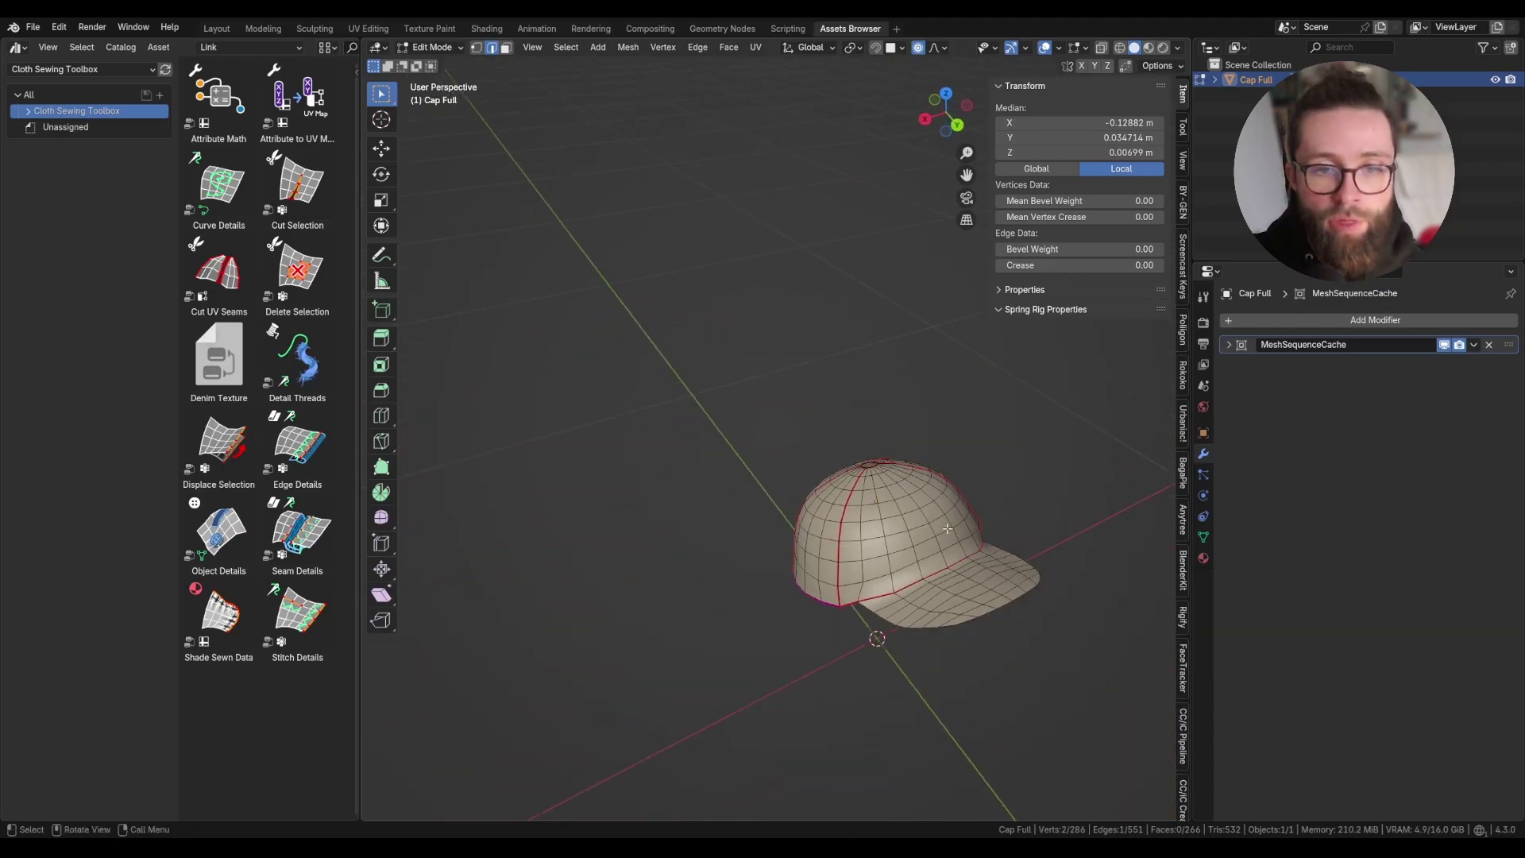
{"action": "scroll", "coordinate": [953, 523], "scroll_direction": "up", "scroll_amount": 3}
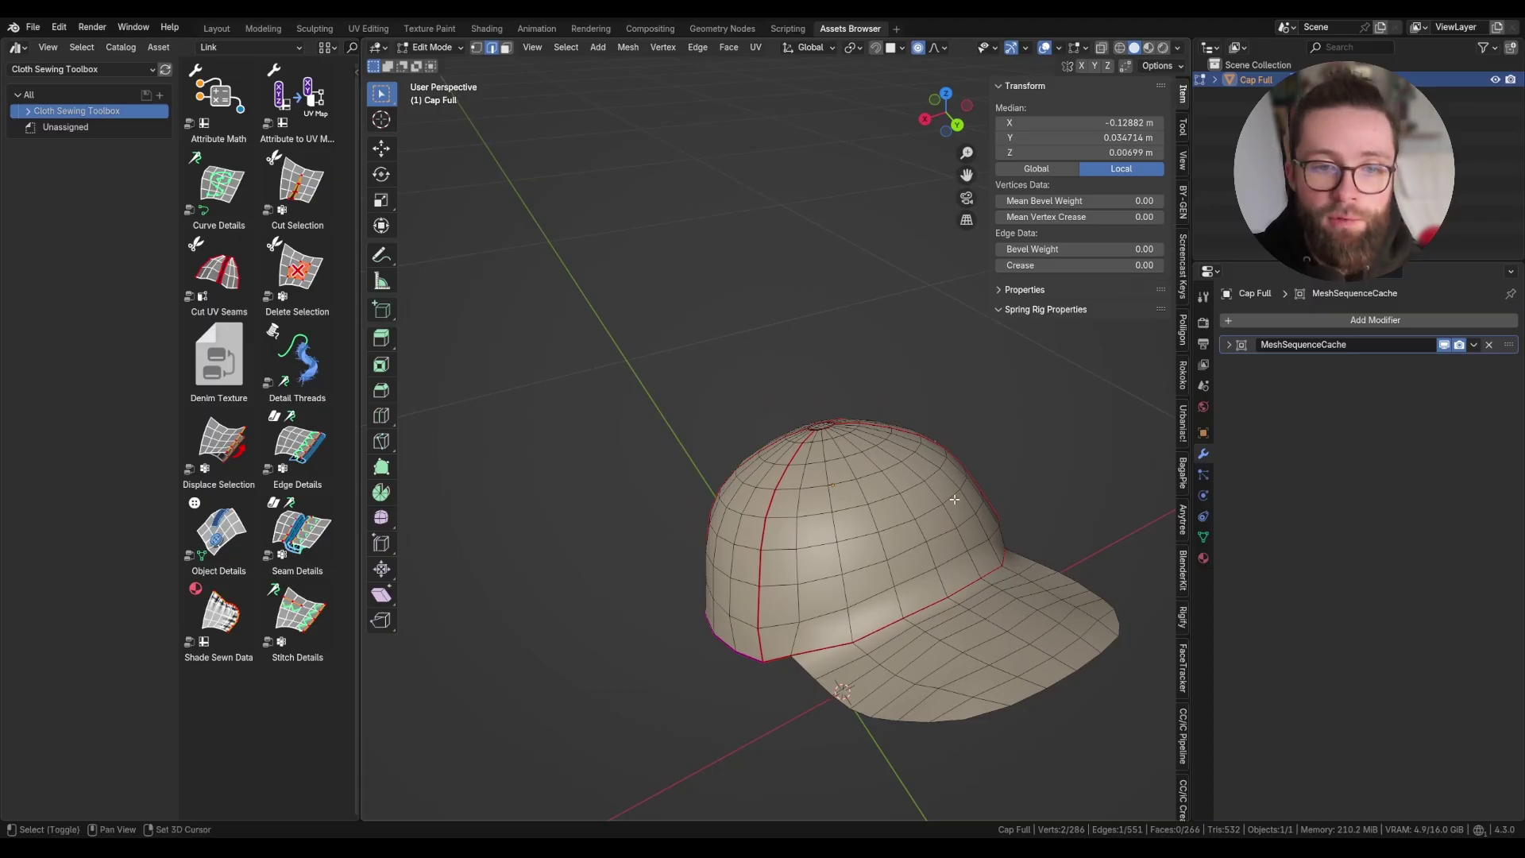
{"action": "middle_click_drag", "start_coordinate": [957, 500], "coordinate": [943, 488], "text": "shift"}
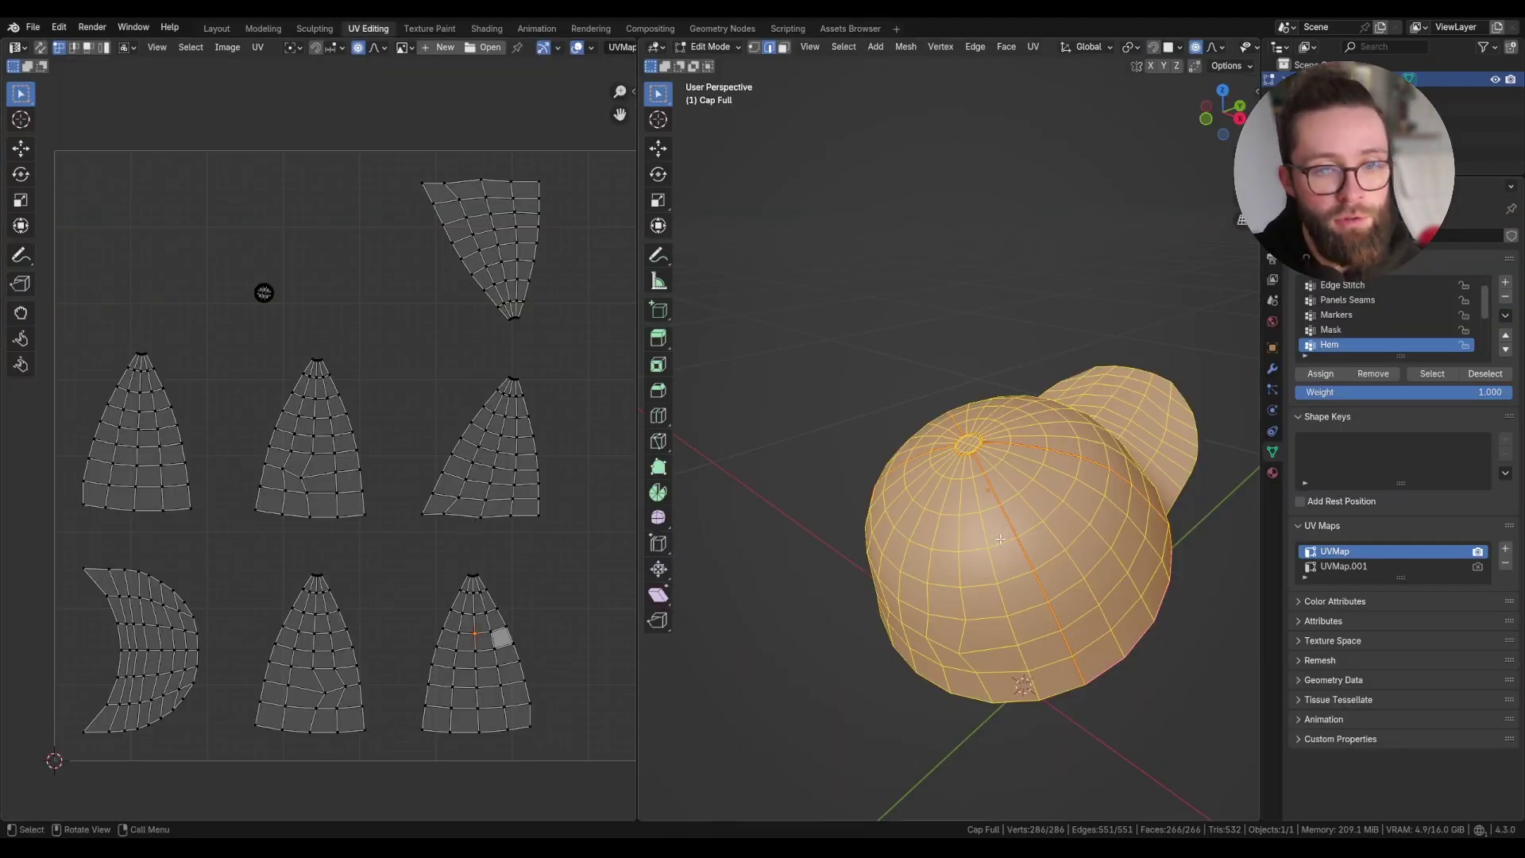
Select the whole linked cap mesh in the UV Editing workspace and compare it with its UV islands.
{"action": "middle_click_drag", "start_coordinate": [1032, 540], "coordinate": [985, 505]}
{"action": "key", "text": "l"}
{"action": "middle_click_drag", "start_coordinate": [782, 491], "coordinate": [910, 518]}
{"action": "scroll", "coordinate": [169, 345], "scroll_direction": "down", "scroll_amount": 2}
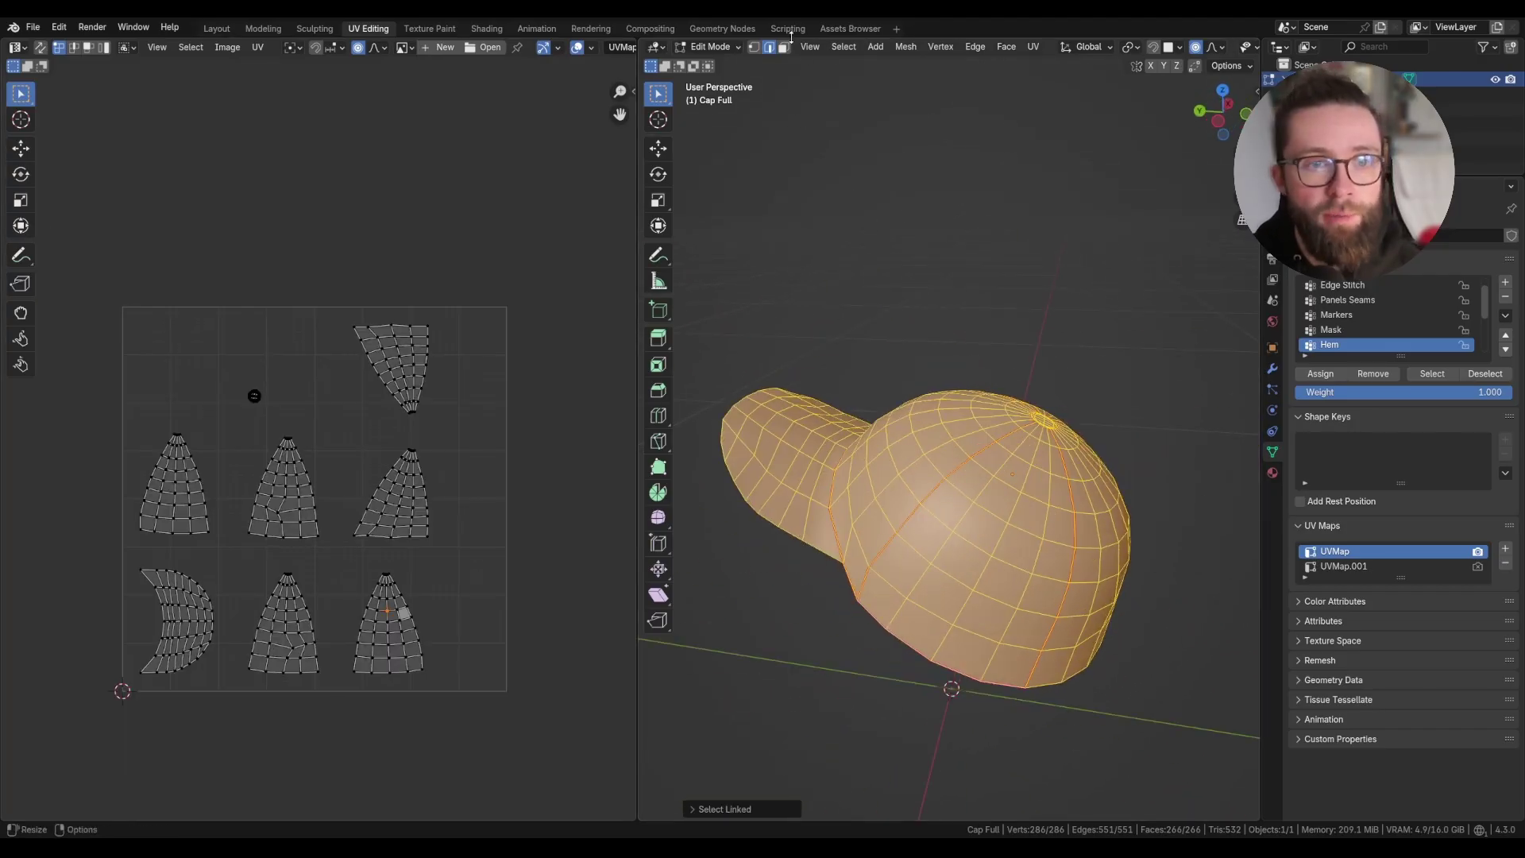
Add the Cut UV Seams asset from the Cloth Sewing Toolbox to the cap in the Assets Browser workspace.
{"action": "left_click", "coordinate": [848, 29]}
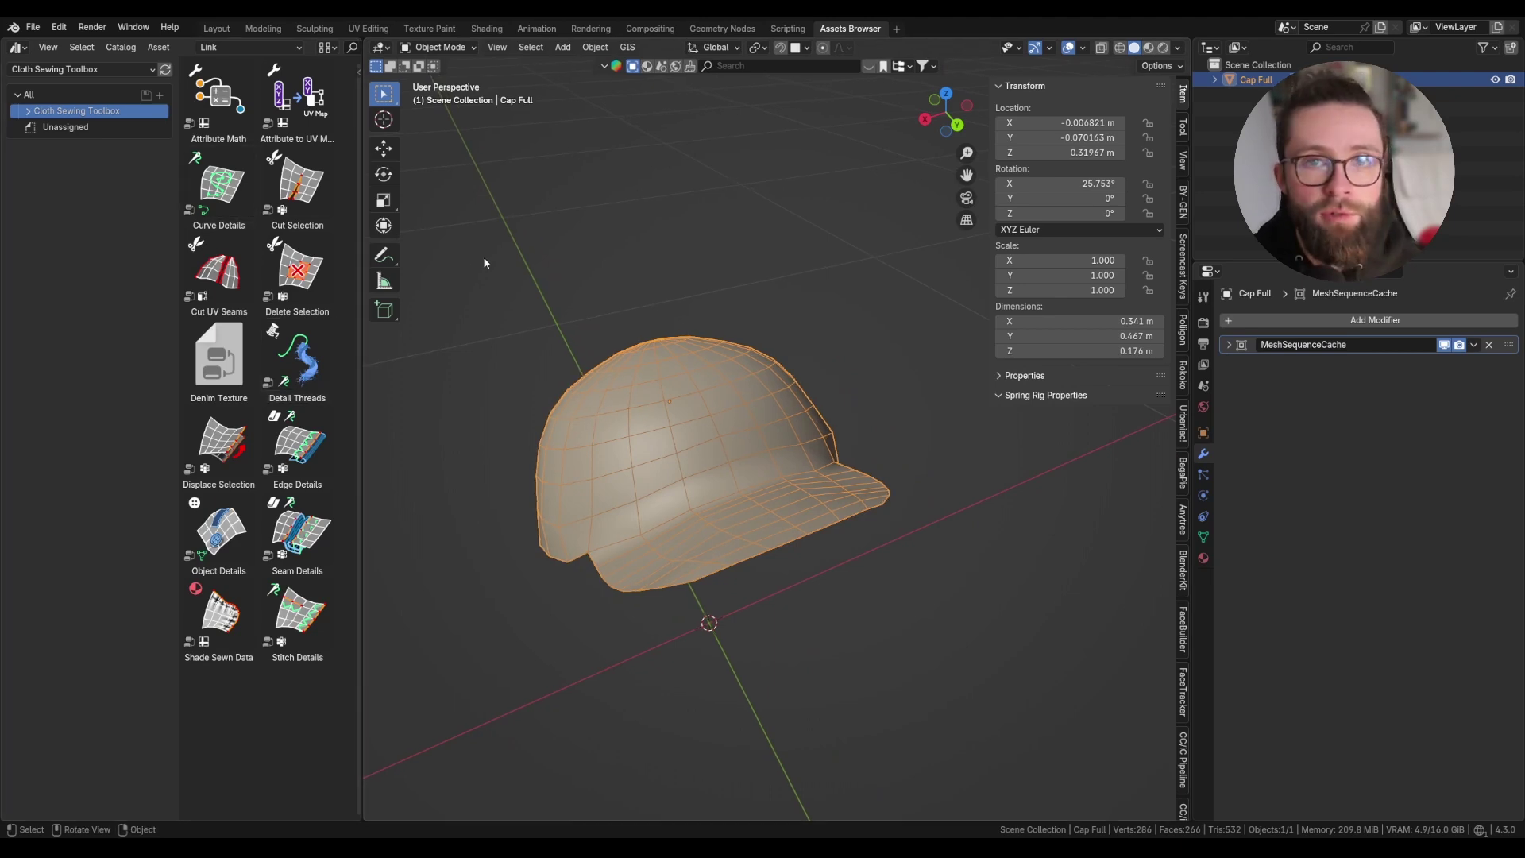
{"action": "left_click", "coordinate": [245, 47]}
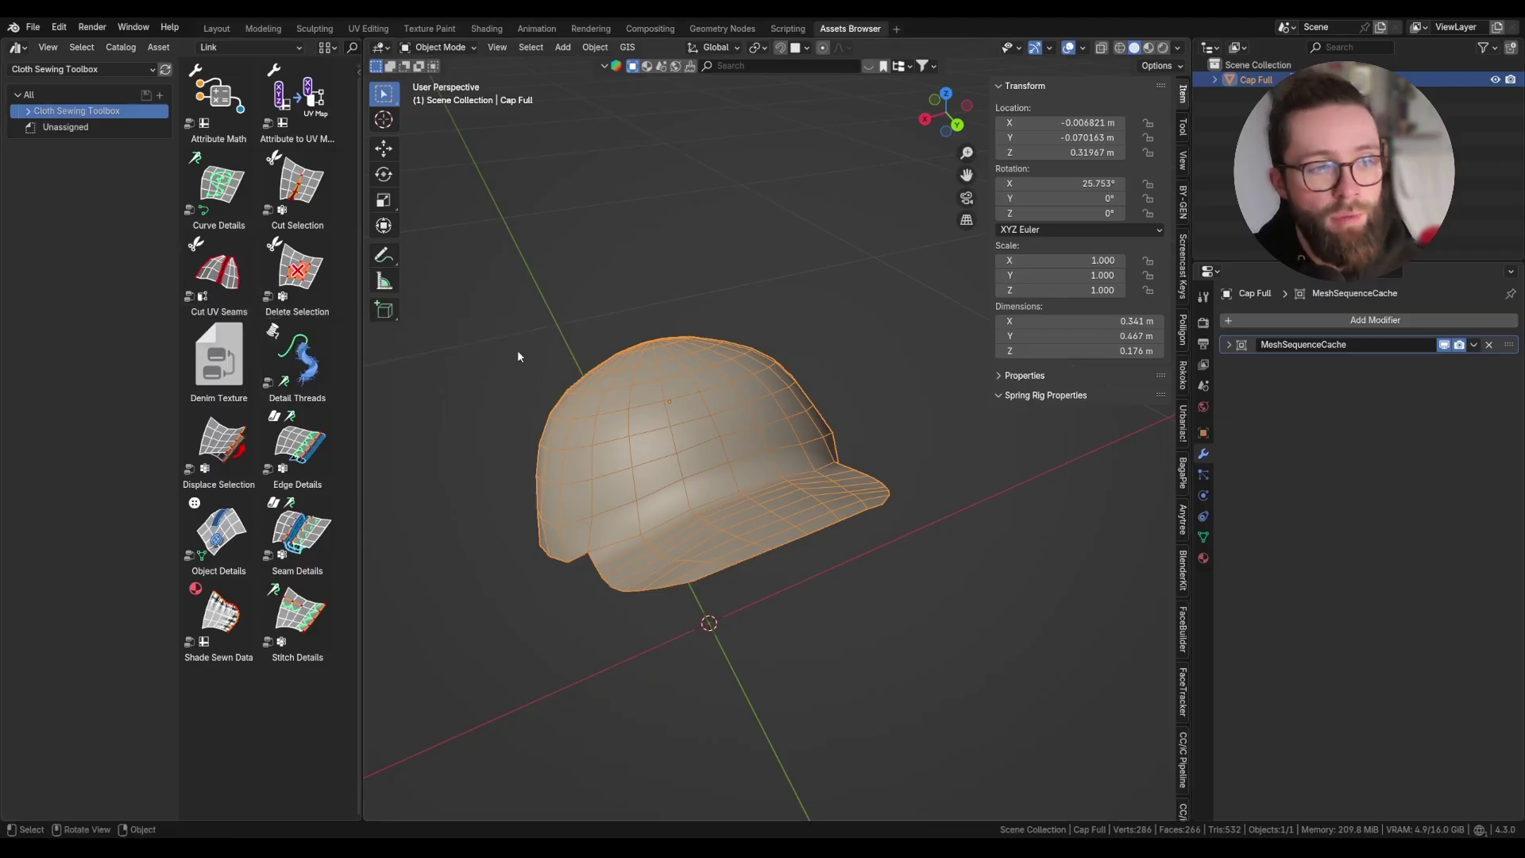
{"action": "left_click_drag", "start_coordinate": [227, 297], "coordinate": [640, 447]}
{"action": "middle_click_drag", "start_coordinate": [640, 446], "coordinate": [732, 453]}
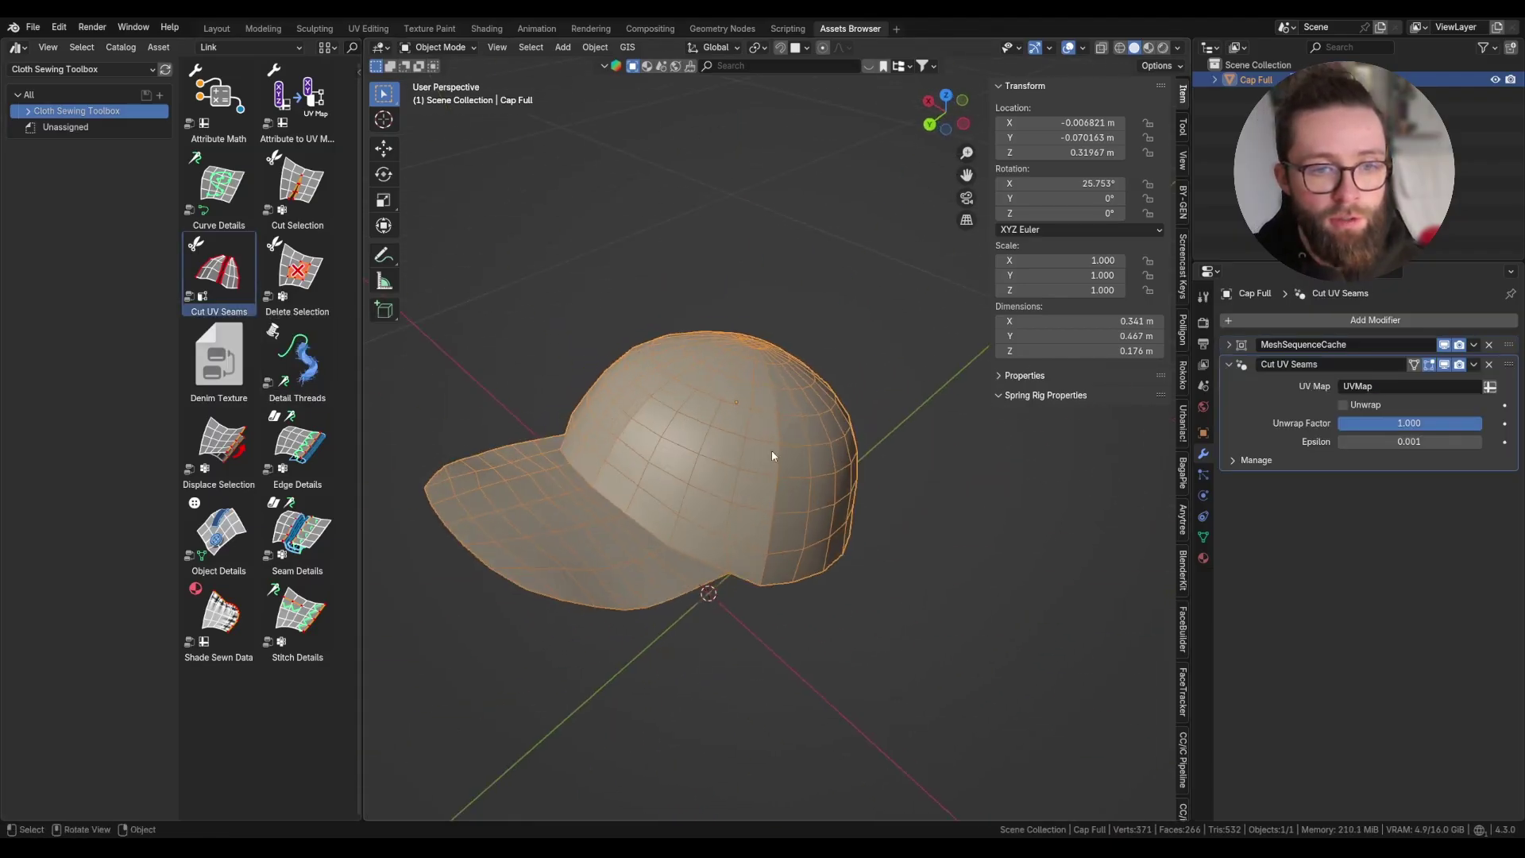
{"action": "scroll", "coordinate": [886, 463], "scroll_direction": "up", "scroll_amount": 2}
{"action": "scroll", "coordinate": [887, 459], "scroll_direction": "down", "scroll_amount": 2}
Choose UVMap as the UV map of the Cut UV Seams modifier and check the name against the mesh's UV maps.
{"action": "left_click", "coordinate": [1384, 385]}
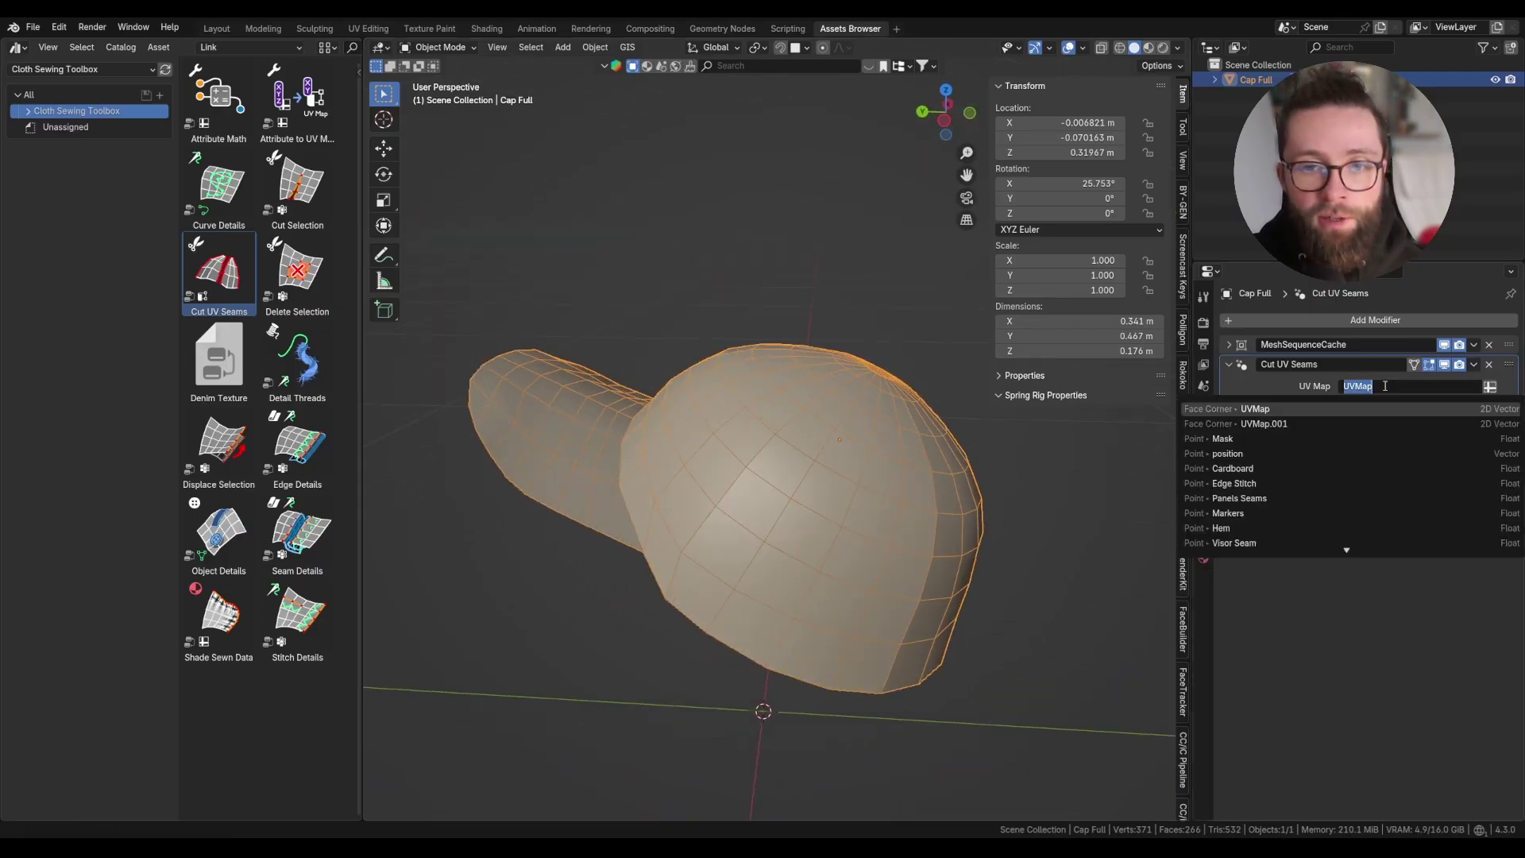
{"action": "left_click", "coordinate": [1364, 407]}
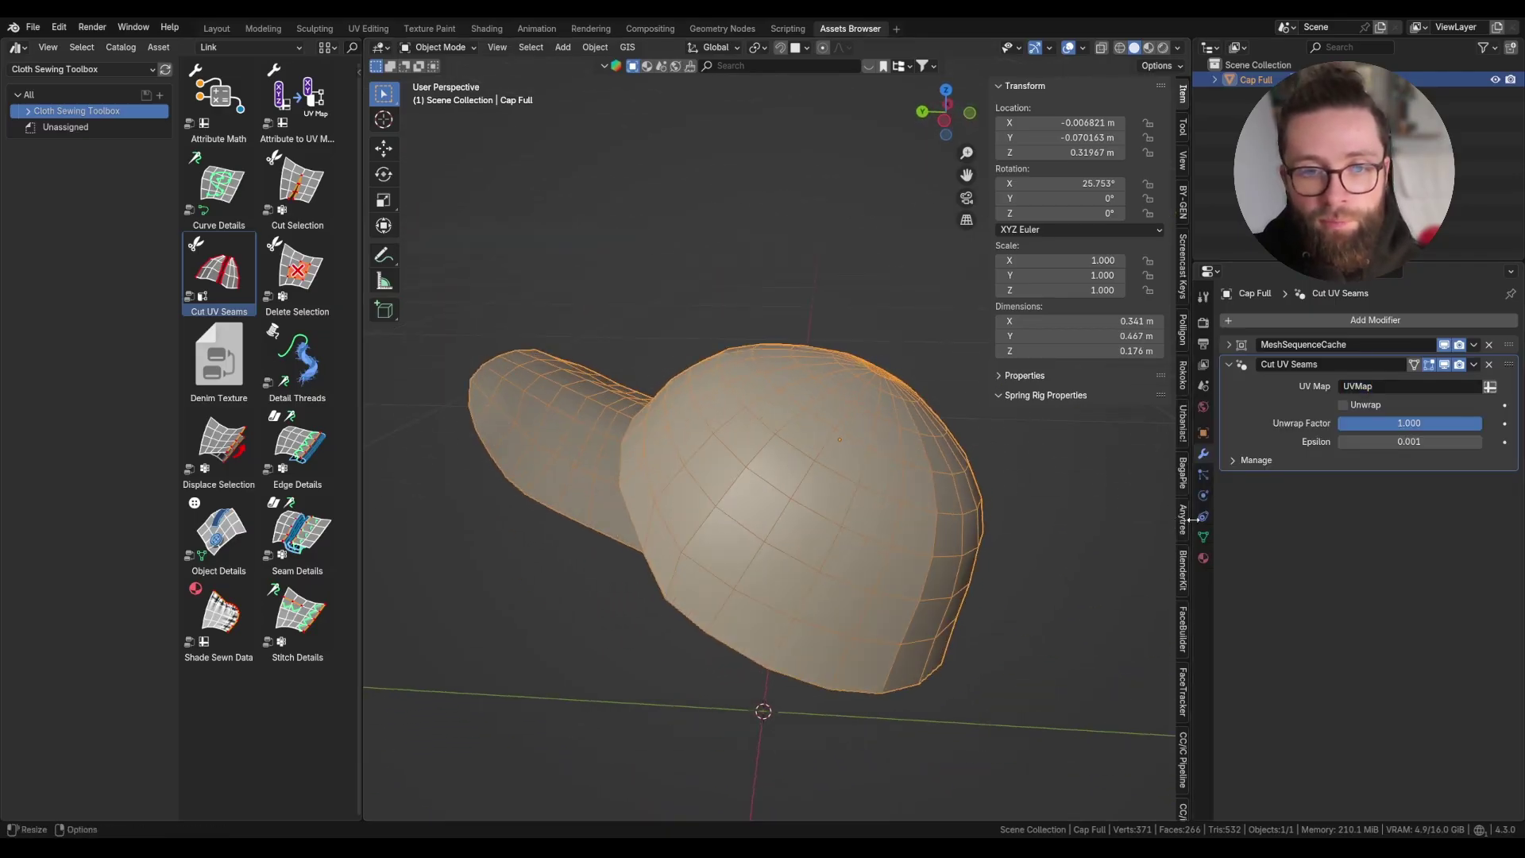
{"action": "left_click", "coordinate": [1203, 537]}
{"action": "left_click", "coordinate": [1257, 575]}
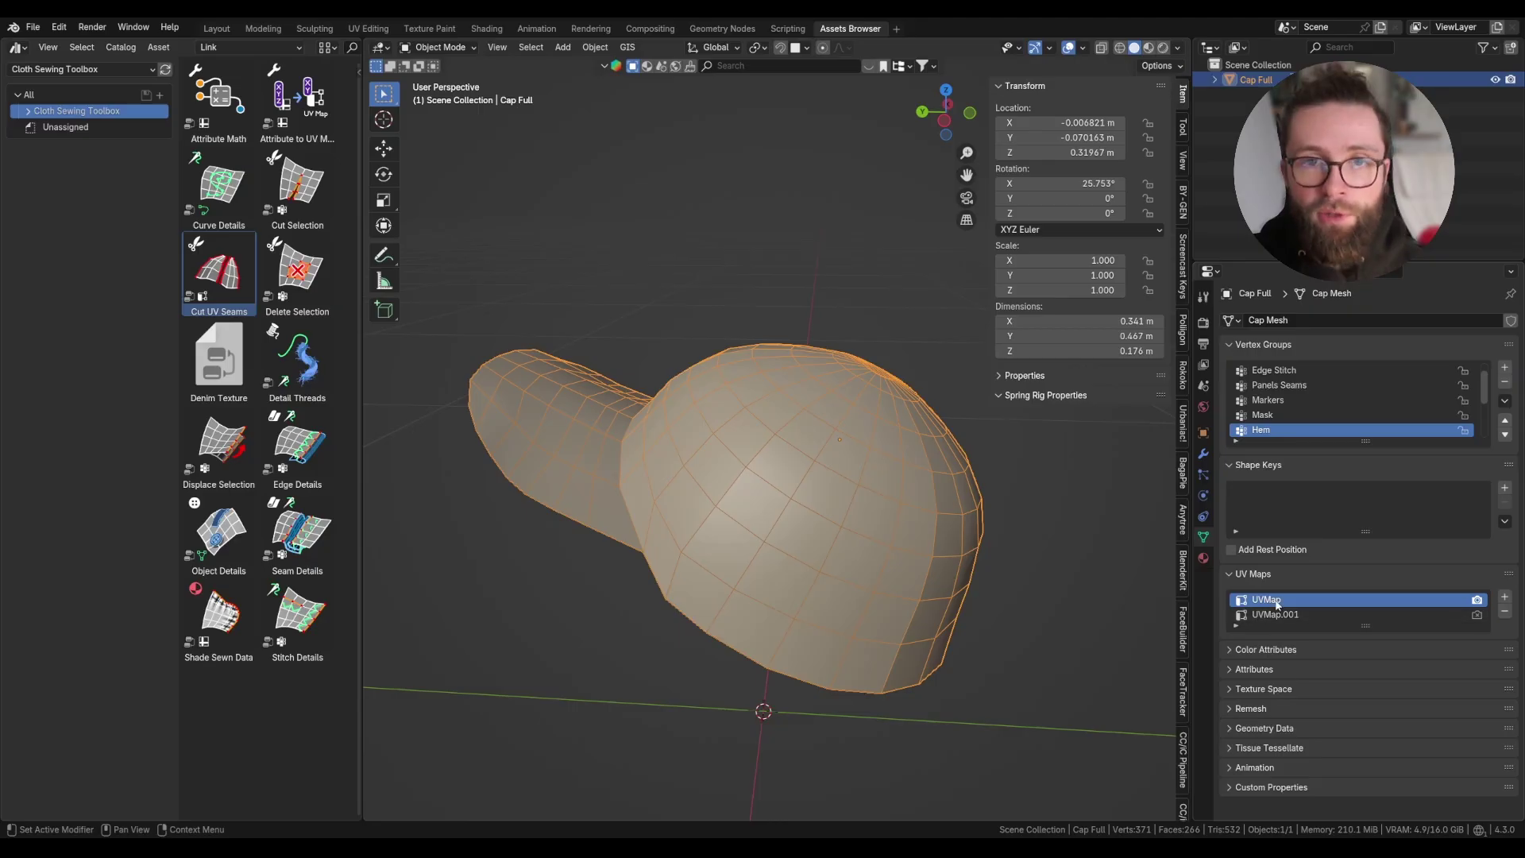
Try "uv" as the UV map name in the Cut UV Seams modifier, and undo that change.
{"action": "left_click", "coordinate": [1203, 459]}
{"action": "left_click", "coordinate": [1396, 387]}
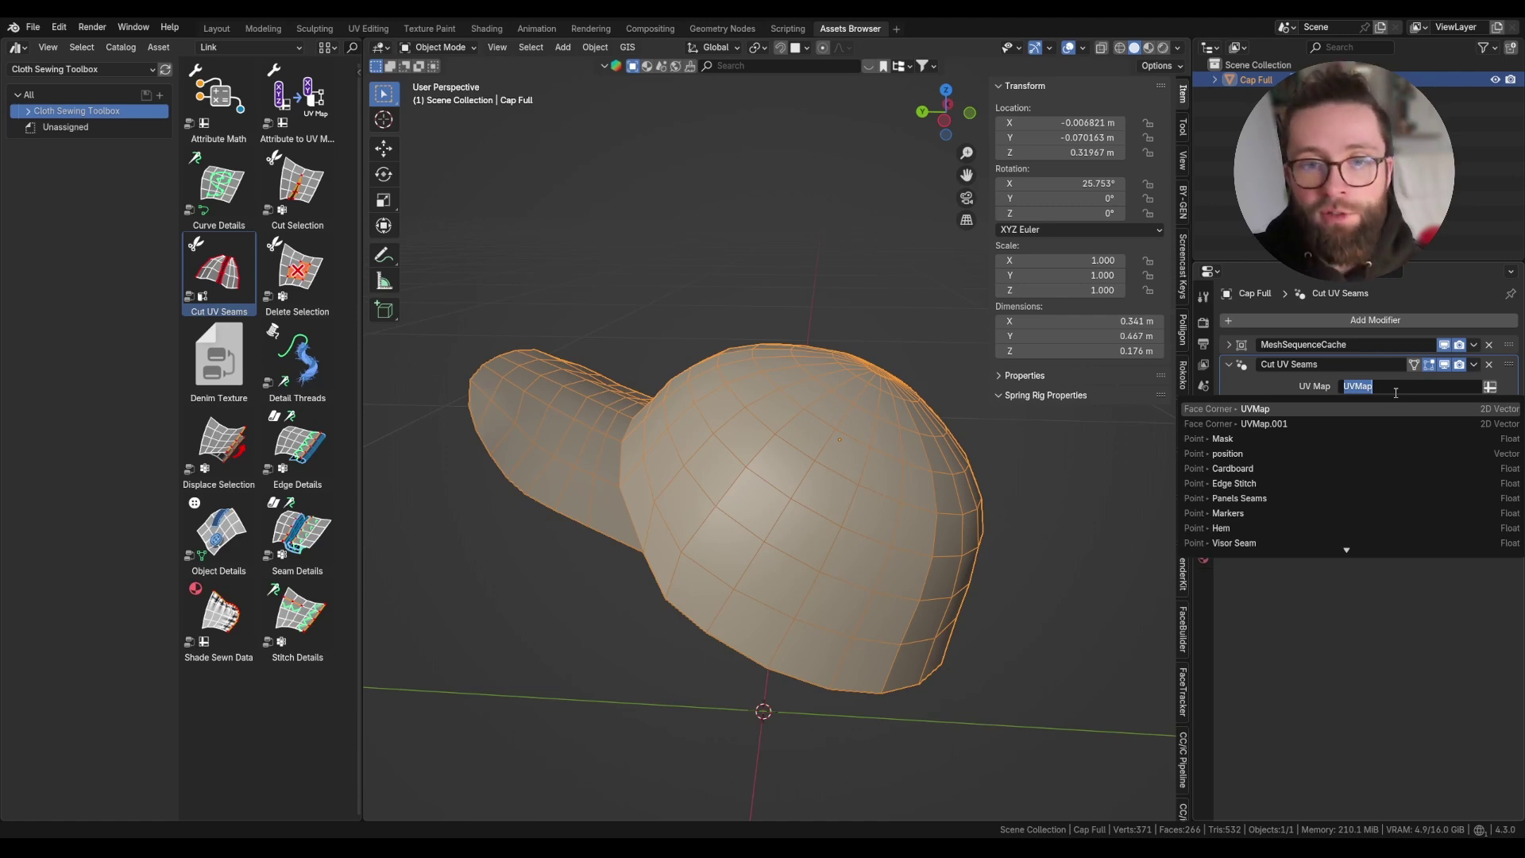
{"action": "type", "text": "uv"}
{"action": "key", "text": "Return"}
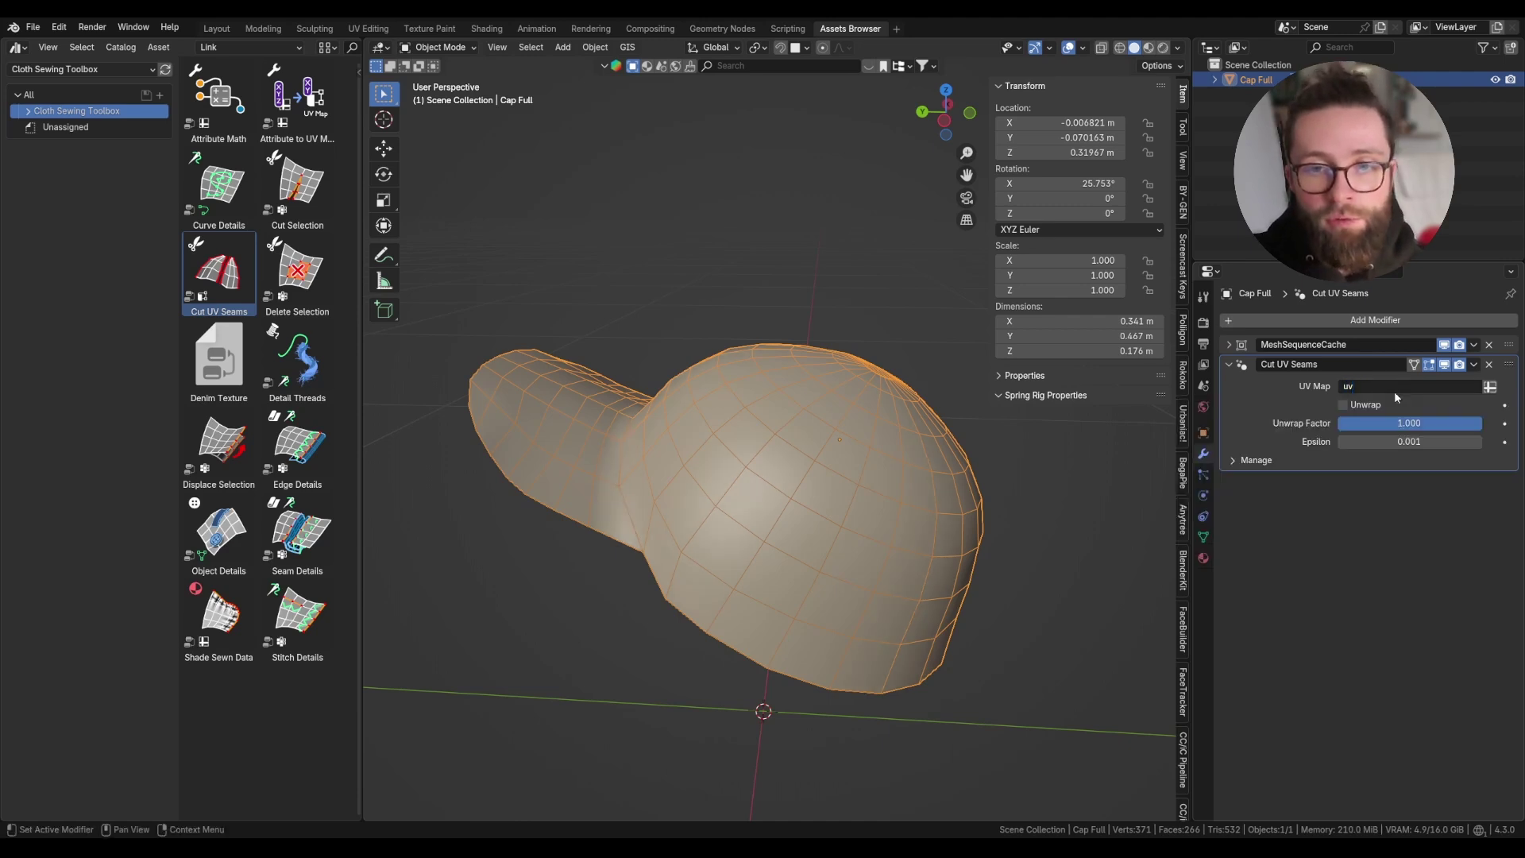
{"action": "key", "text": "ctrl+z"}
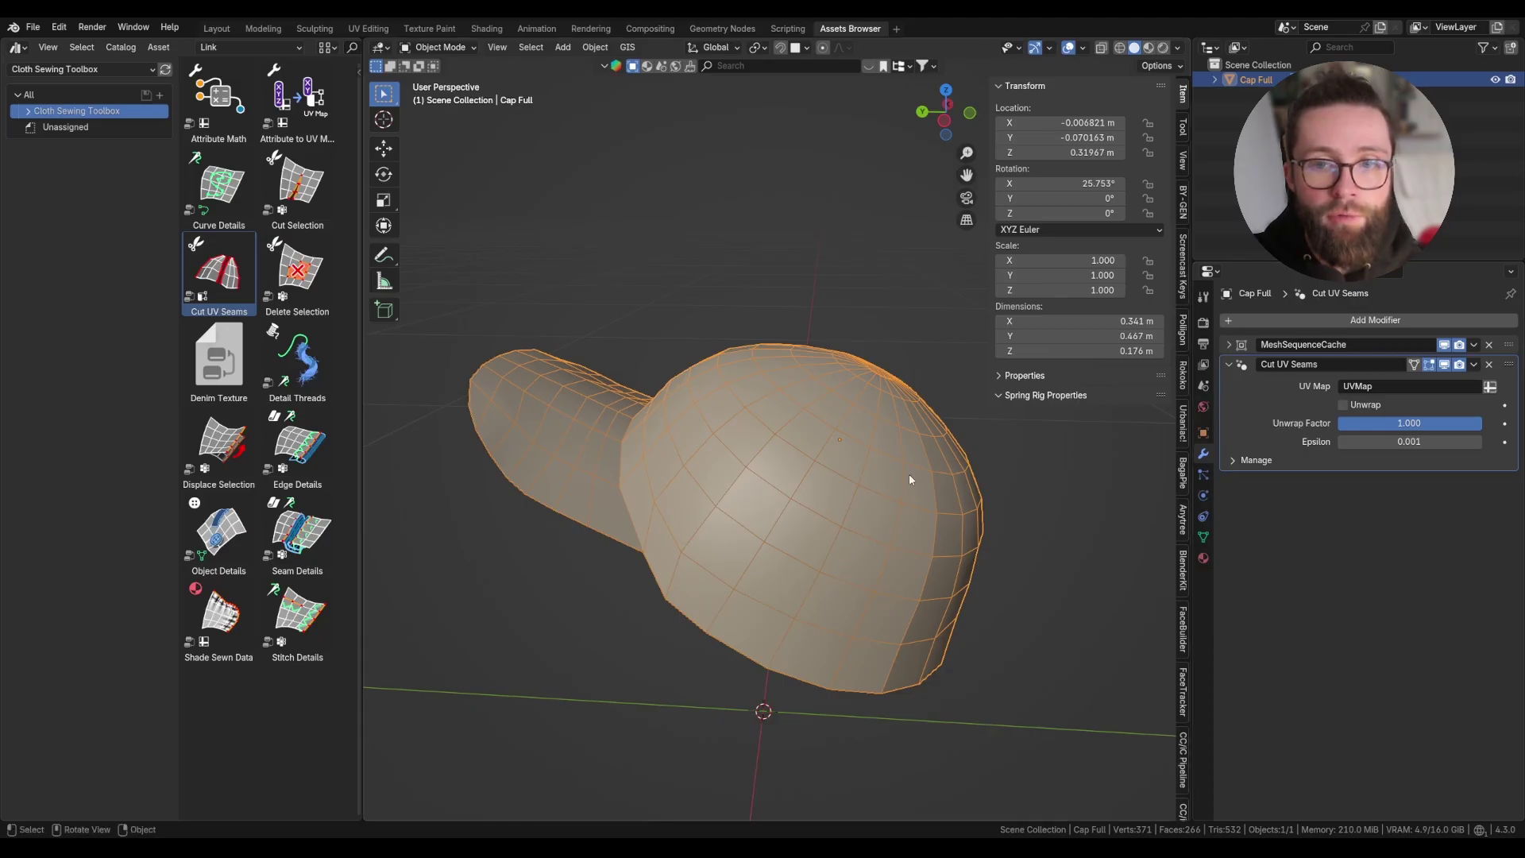
Enable Unwrap in the Cut UV Seams modifier and look over the flattened cap panels.
{"action": "scroll", "coordinate": [874, 506], "scroll_direction": "down", "scroll_amount": 2}
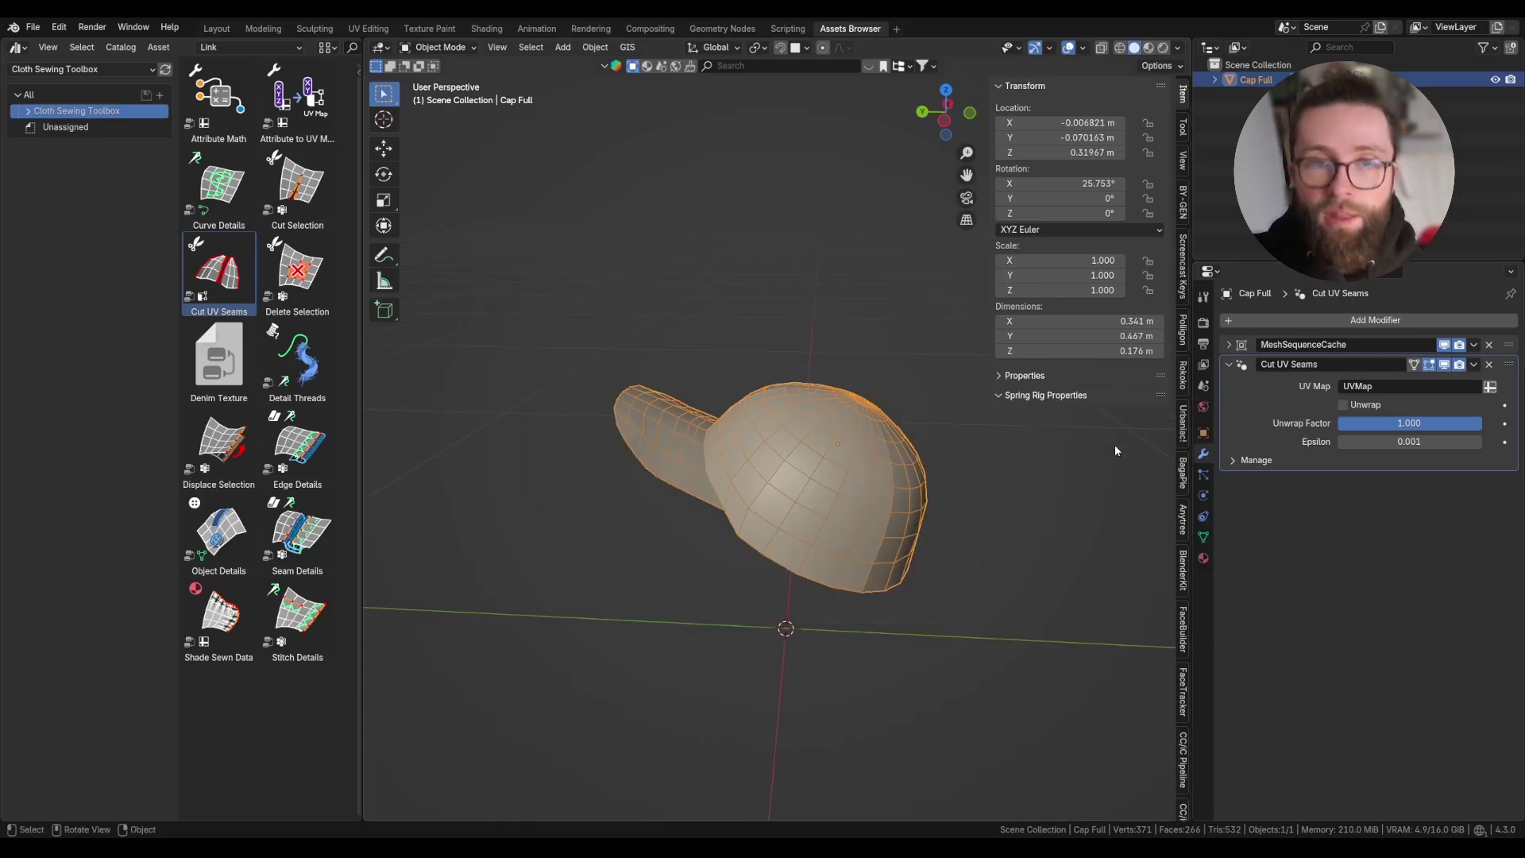
{"action": "left_click", "coordinate": [1344, 405]}
{"action": "middle_click_drag", "start_coordinate": [842, 516], "coordinate": [799, 560]}
{"action": "scroll", "coordinate": [778, 445], "scroll_direction": "up", "scroll_amount": 2}
{"action": "middle_click_drag", "start_coordinate": [775, 431], "coordinate": [692, 438]}
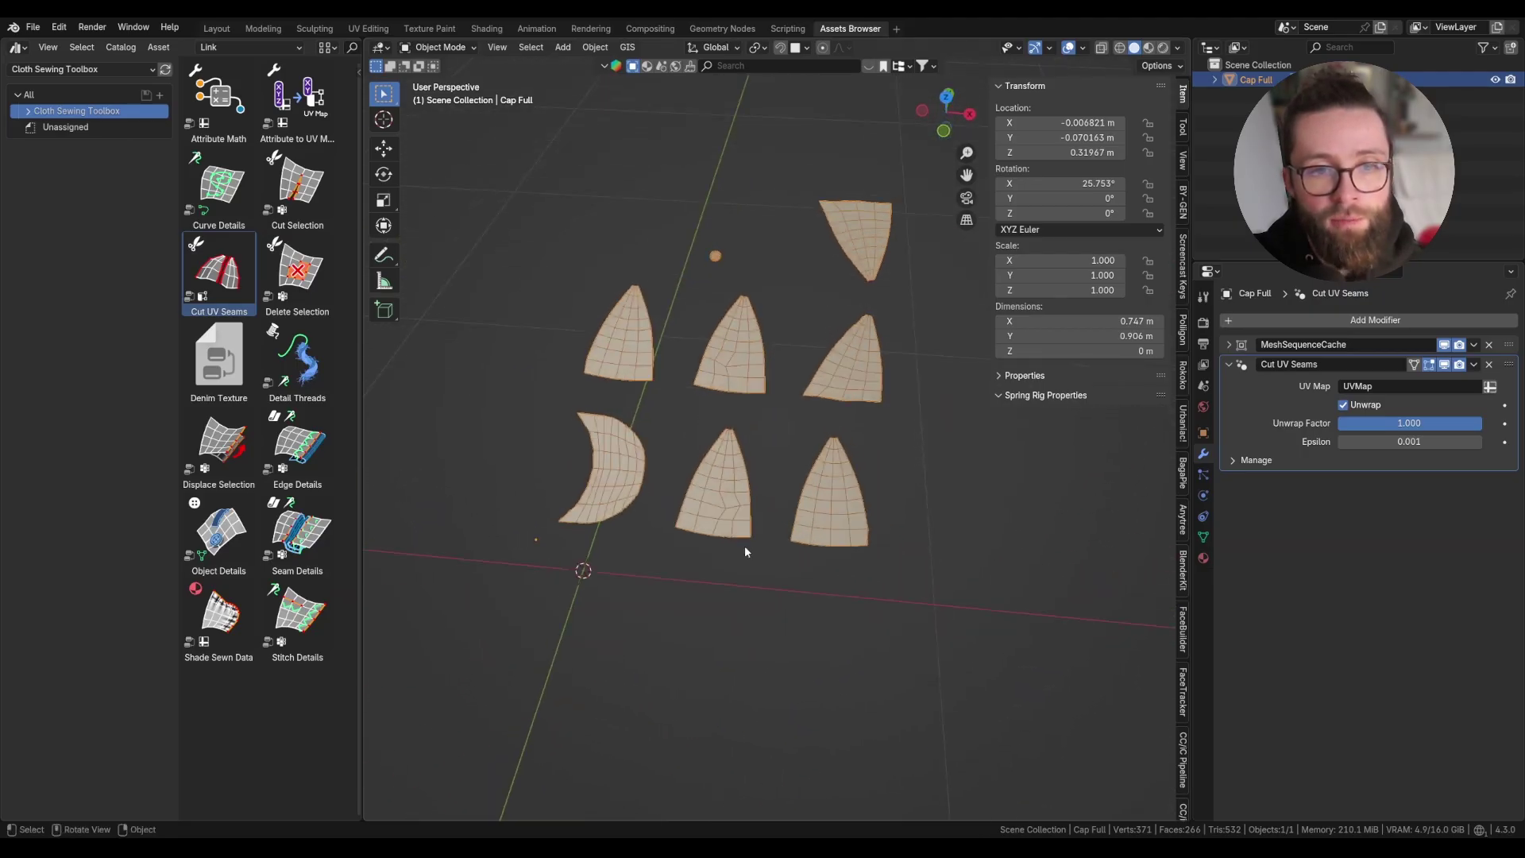
Compare the flattened panels beside the cap with the UV layout in the UV Editing workspace.
{"action": "left_click", "coordinate": [369, 29]}
{"action": "middle_click_drag", "start_coordinate": [874, 381], "coordinate": [769, 442]}
{"action": "middle_click_drag", "start_coordinate": [945, 151], "coordinate": [861, 344], "text": "shift"}
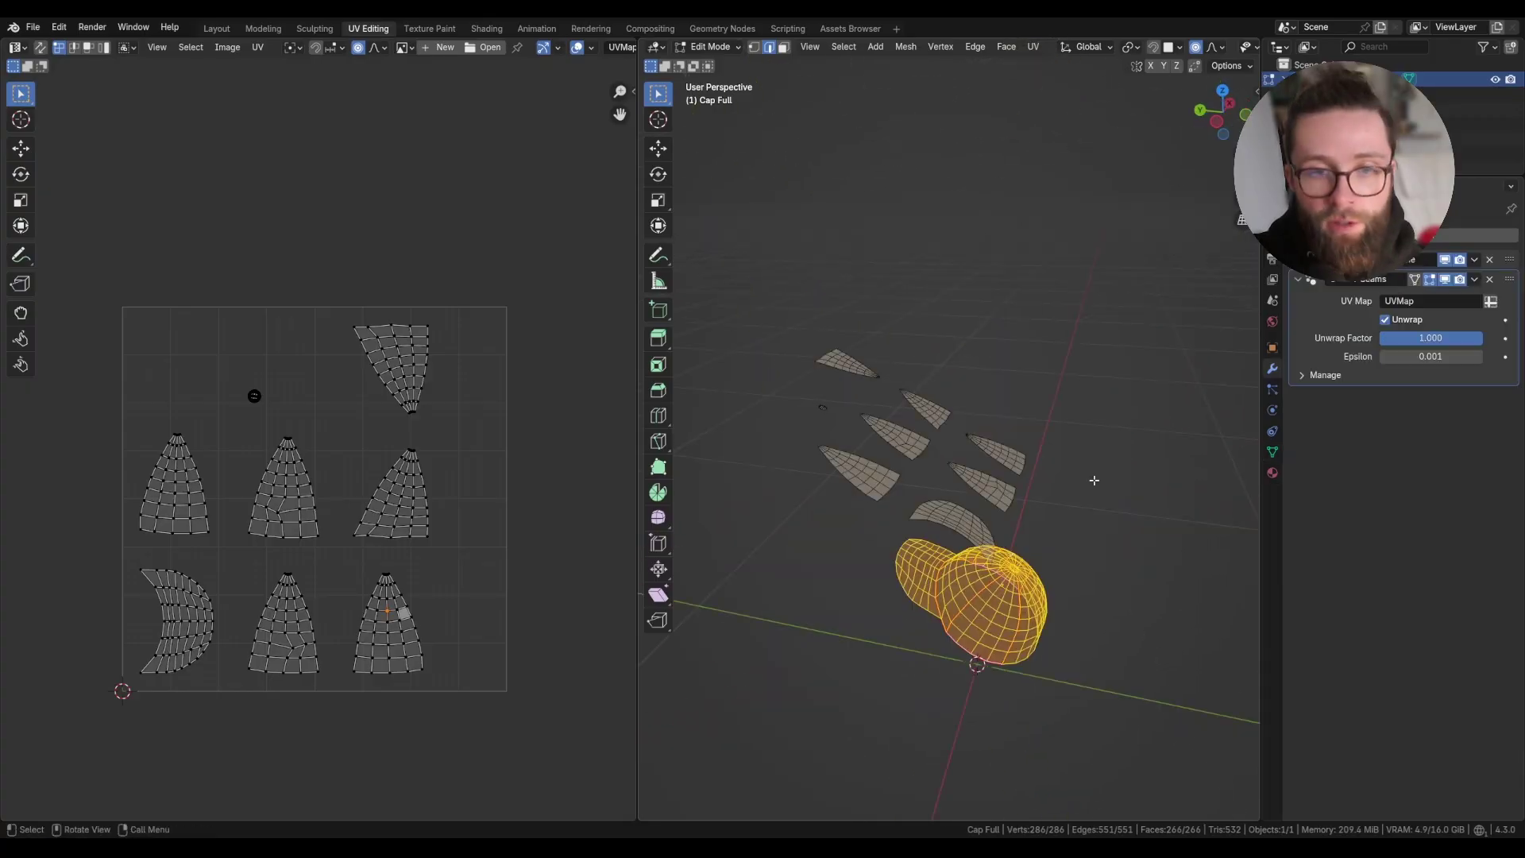
{"action": "middle_click_drag", "start_coordinate": [1094, 480], "coordinate": [1065, 487]}
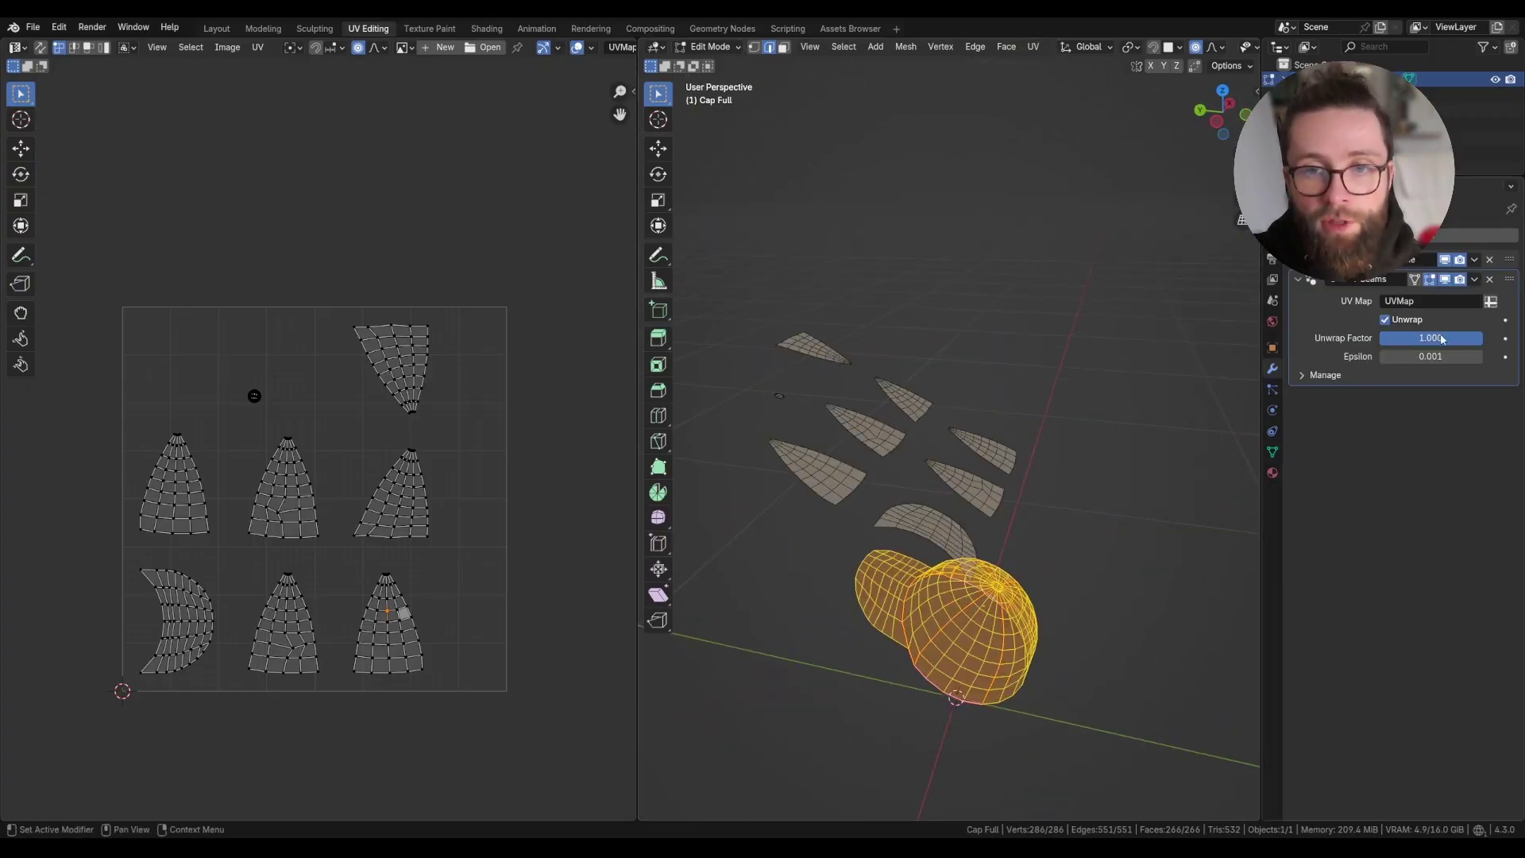
Test the Unwrap Factor, leaving it at 1.000, and inspect the flattened panels and cap up close.
{"action": "left_click_drag", "start_coordinate": [1430, 337], "coordinate": [1461, 338]}
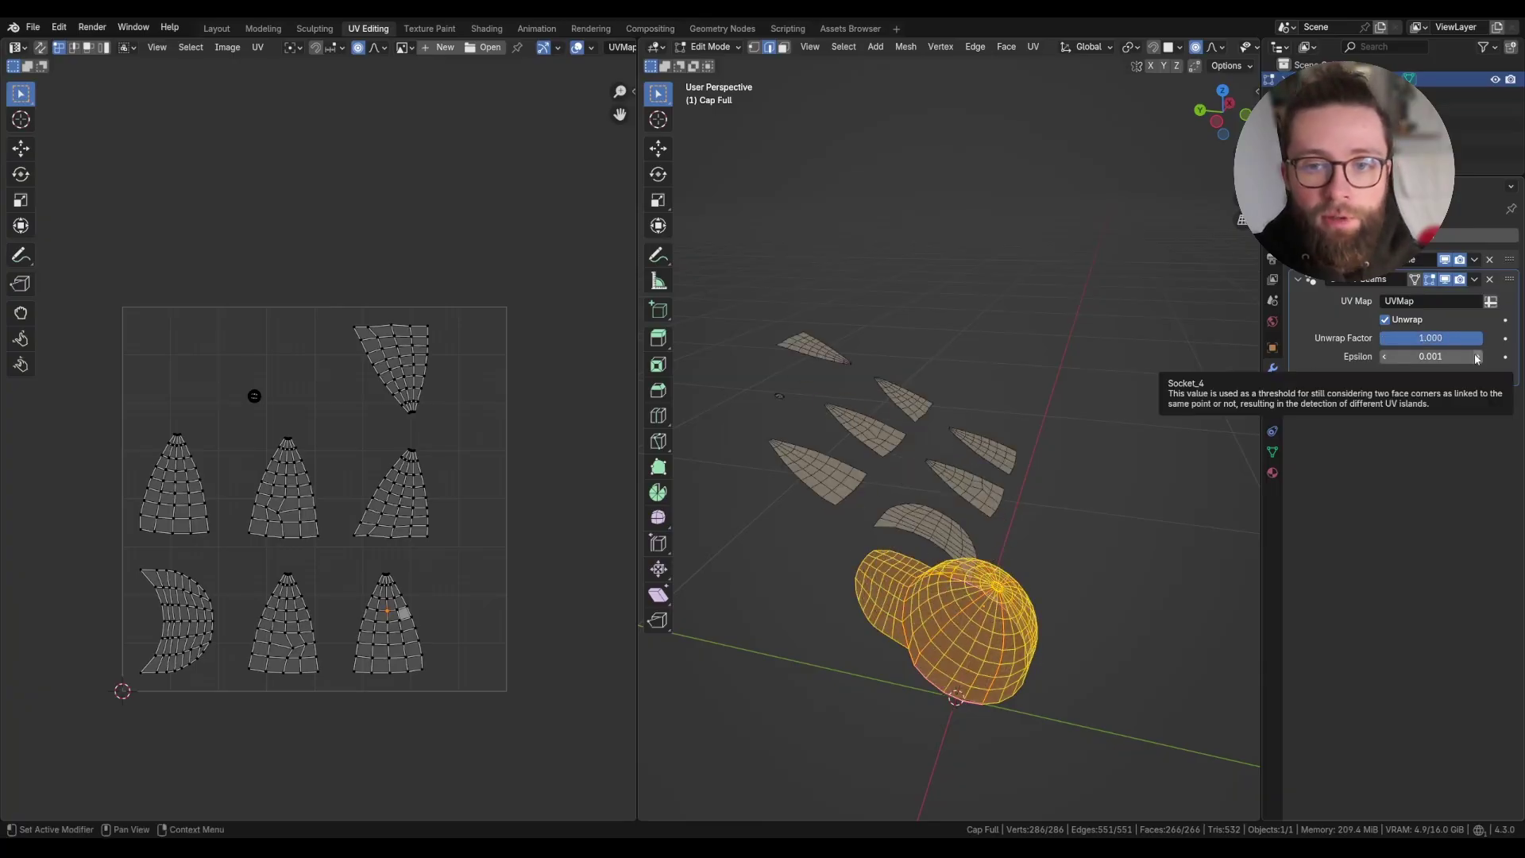
{"action": "scroll", "coordinate": [926, 493], "scroll_direction": "up", "scroll_amount": 3}
{"action": "scroll", "coordinate": [1110, 454], "scroll_direction": "down", "scroll_amount": 2}
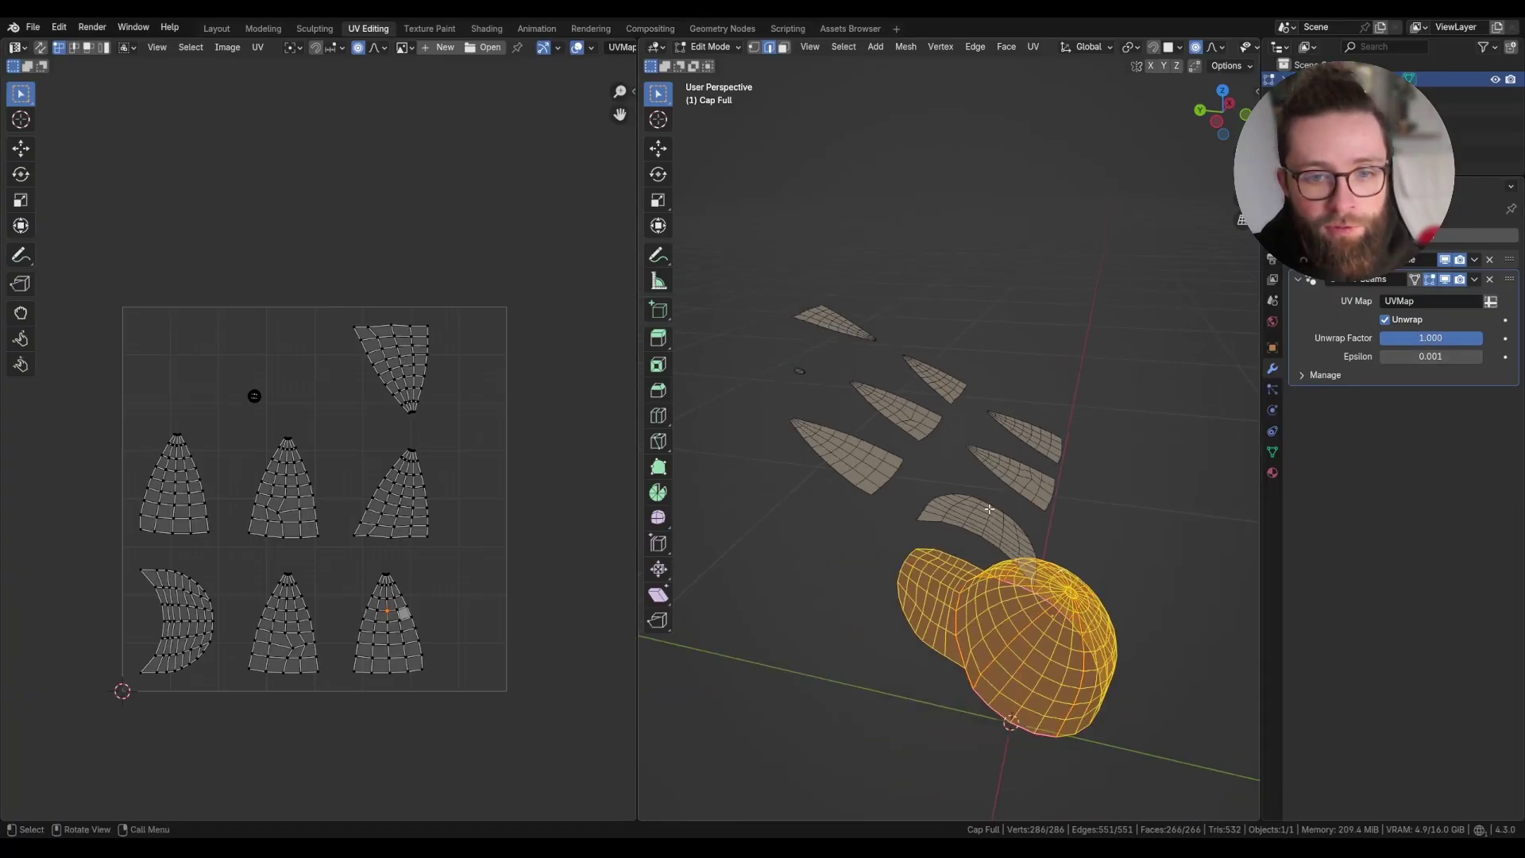
{"action": "scroll", "coordinate": [1019, 511], "scroll_direction": "up", "scroll_amount": 2}
{"action": "middle_click_drag", "start_coordinate": [1020, 511], "coordinate": [1199, 565]}
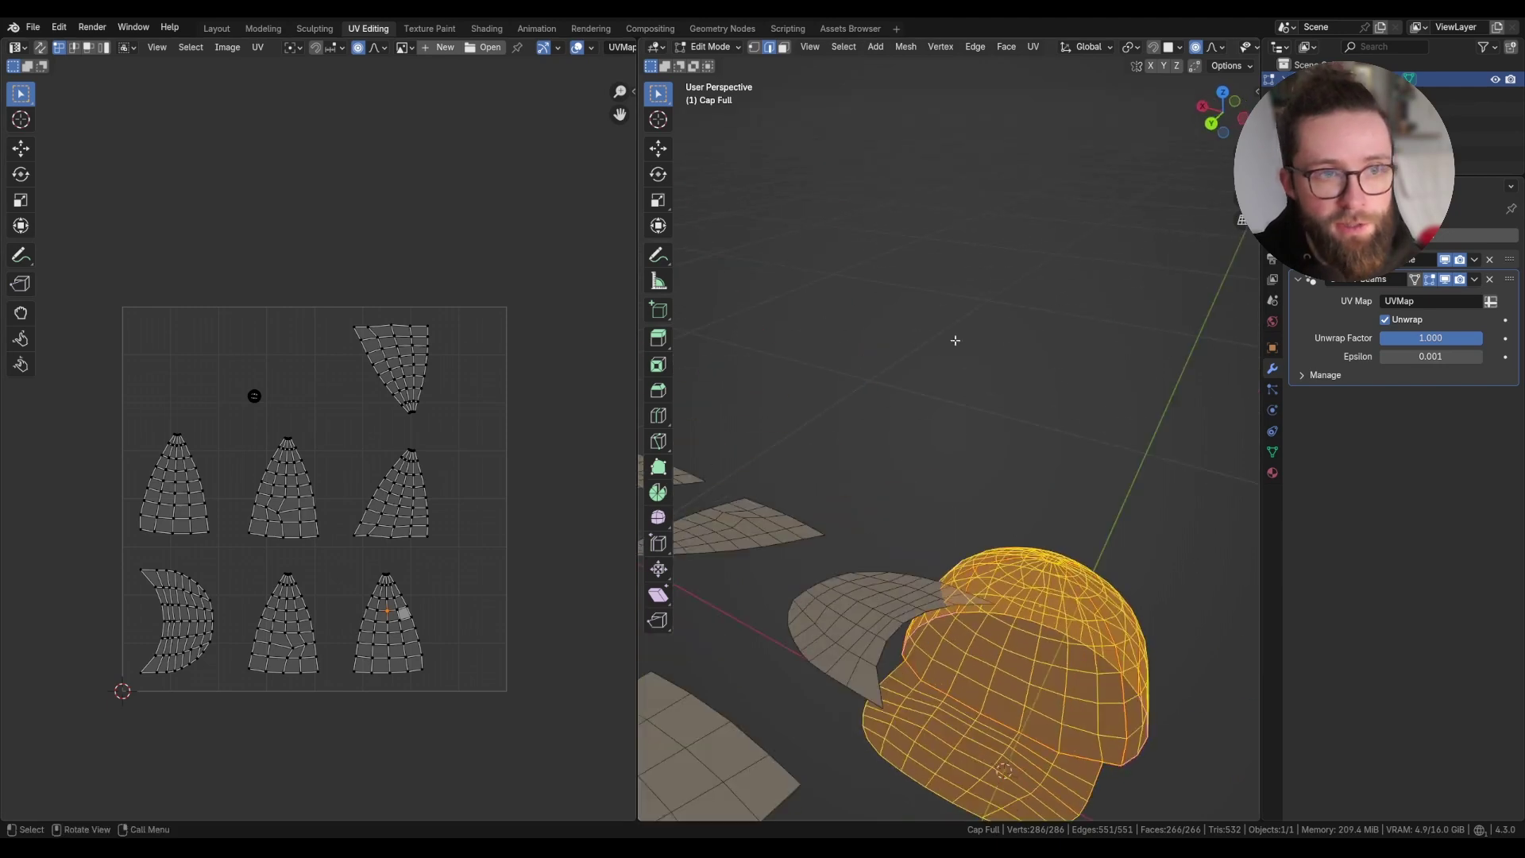
Disable Unwrap in the Cut UV Seams modifier and toggle its viewport display off and on to compare the seams.
{"action": "left_click", "coordinate": [1404, 321]}
{"action": "scroll", "coordinate": [1024, 571], "scroll_direction": "down", "scroll_amount": 2}
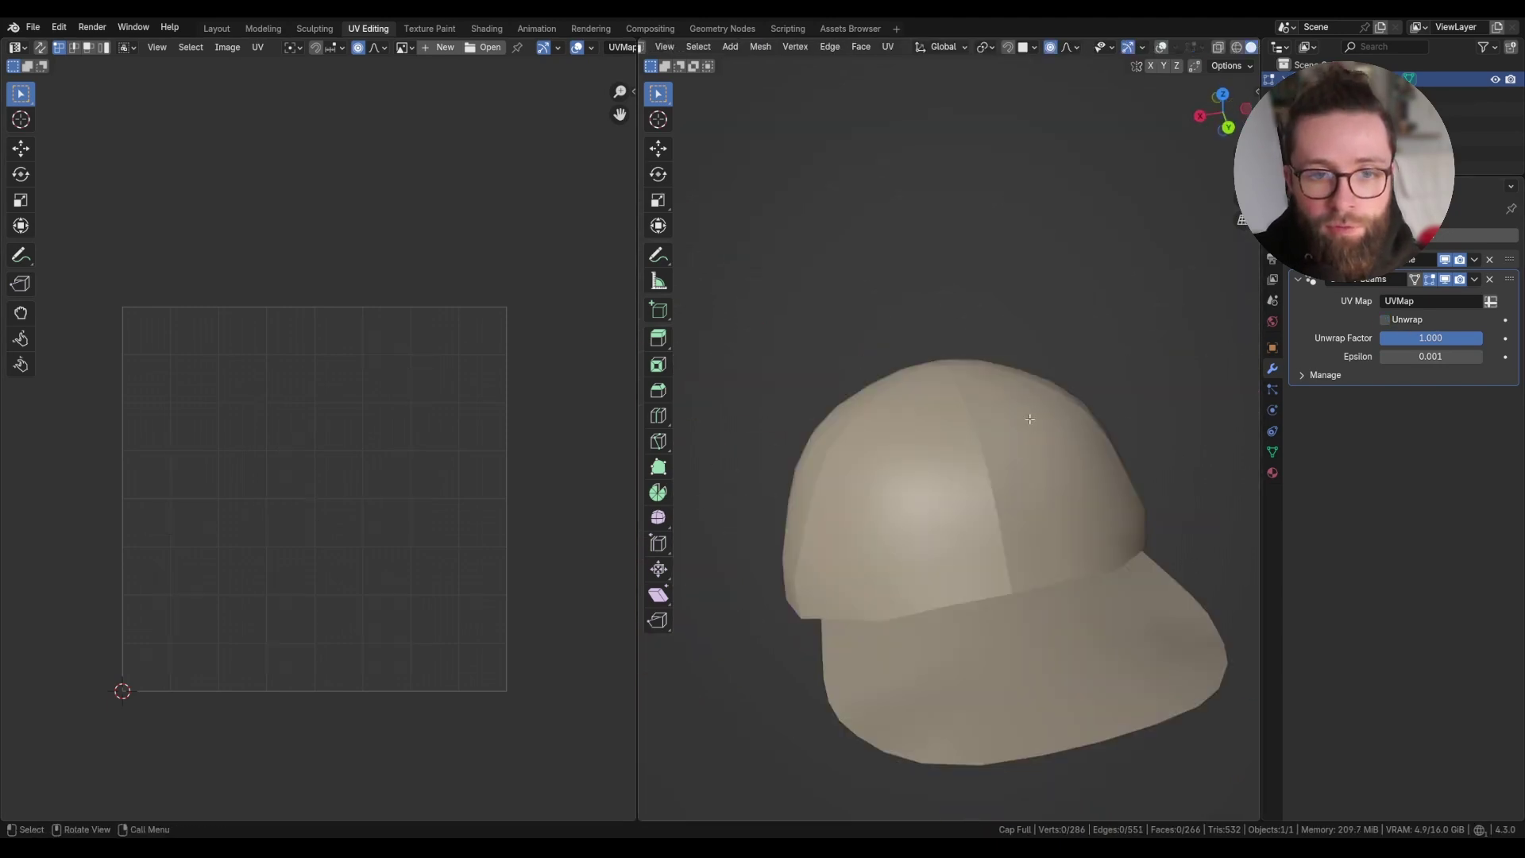
{"action": "left_click", "coordinate": [1445, 283]}
{"action": "left_click", "coordinate": [1445, 282]}
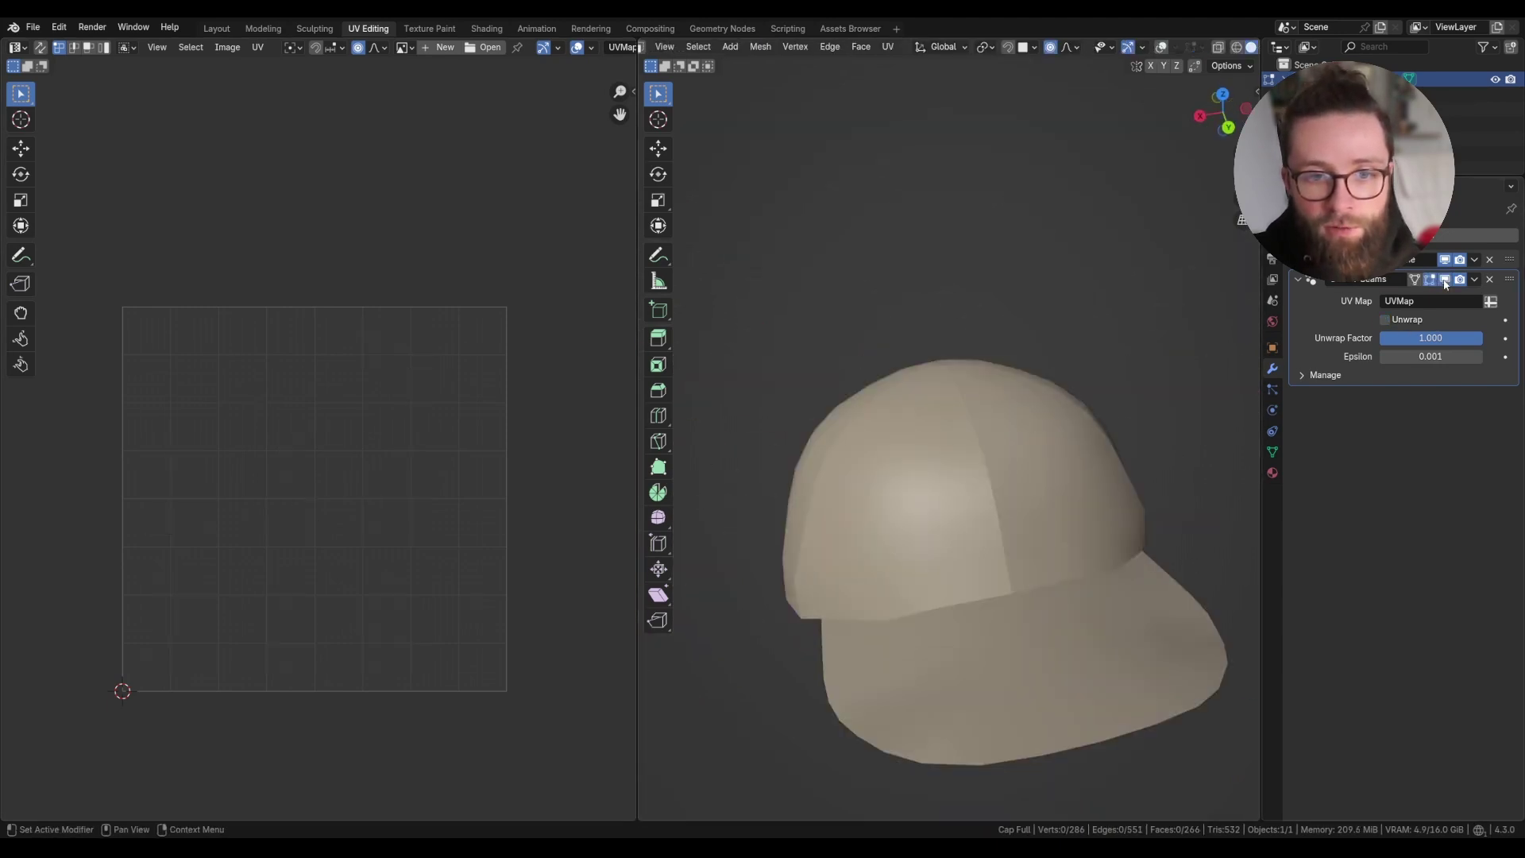
Show the mesh overlays and select individual edges along the cap's front centre line to examine the unmarked crease.
{"action": "key", "text": "shift+alt+z"}
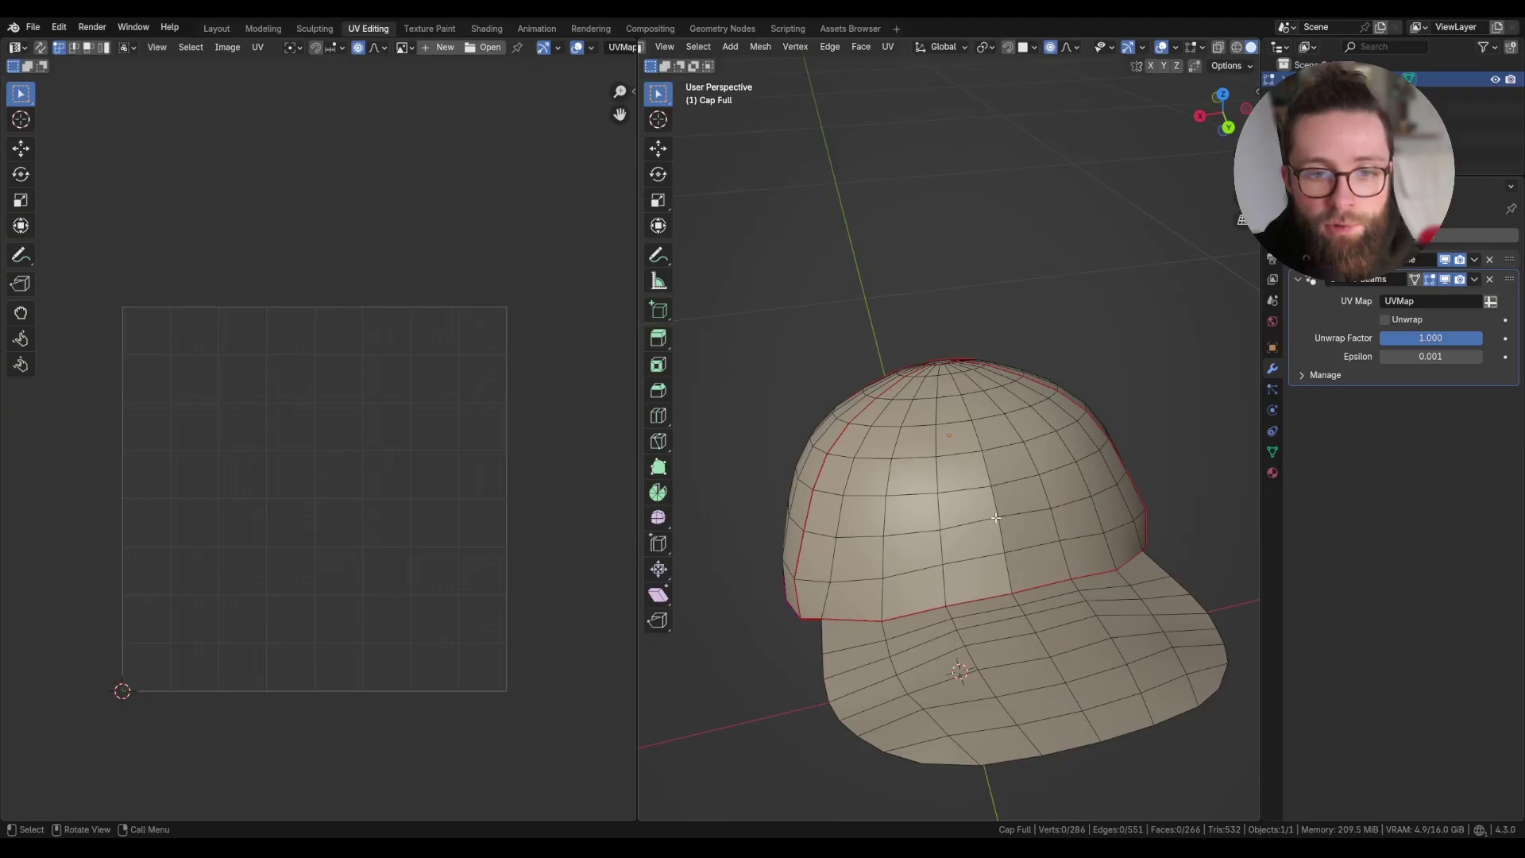
{"action": "left_click", "coordinate": [1008, 572]}
{"action": "left_click", "coordinate": [1002, 535]}
{"action": "left_click", "coordinate": [966, 489], "text": "shift"}
{"action": "left_click", "coordinate": [961, 453], "text": "shift"}
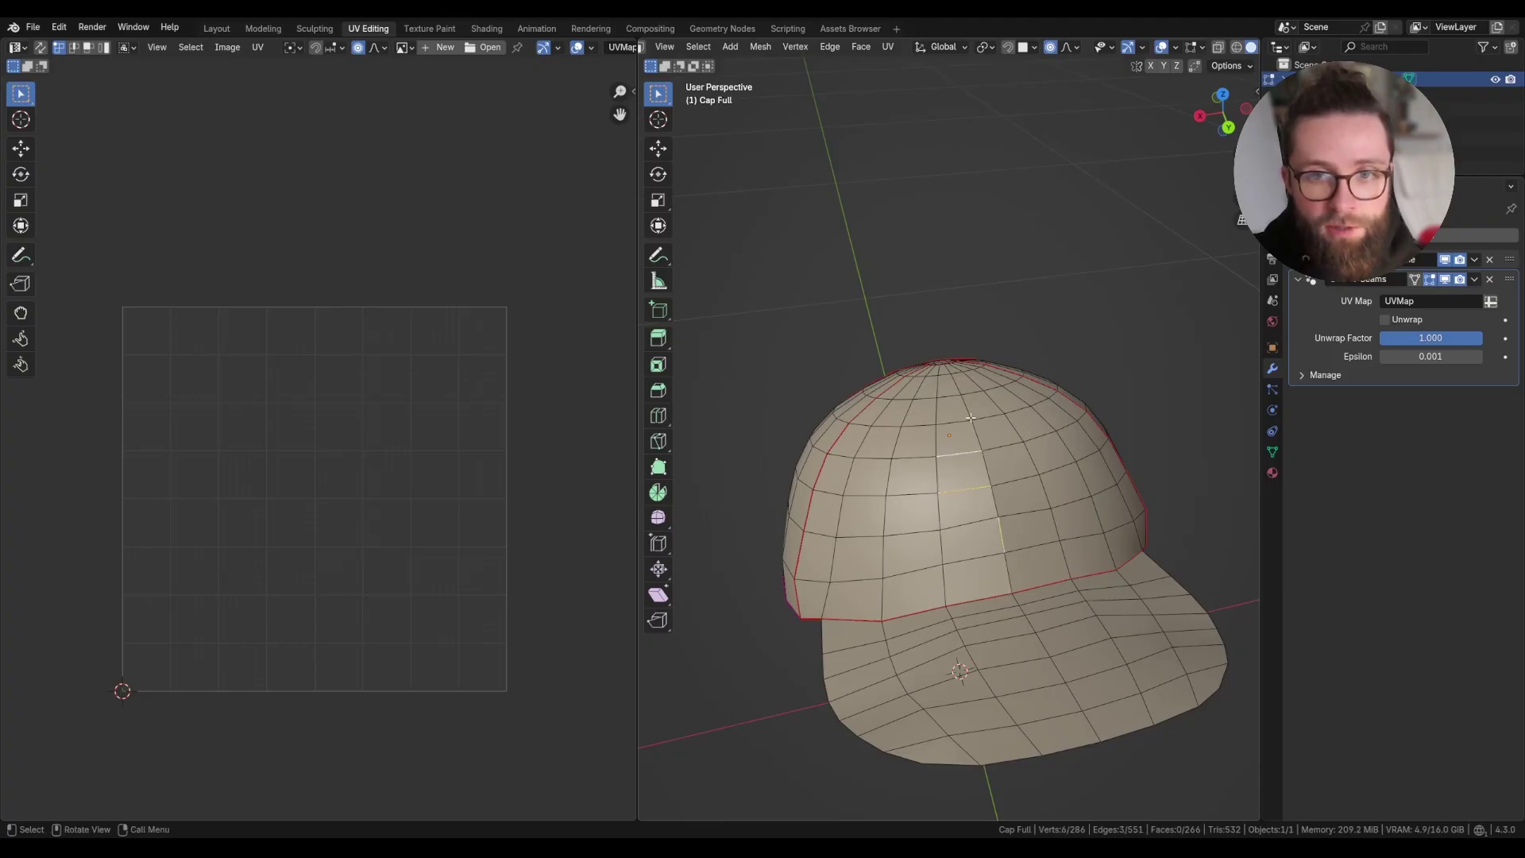
{"action": "left_click", "coordinate": [1007, 572]}
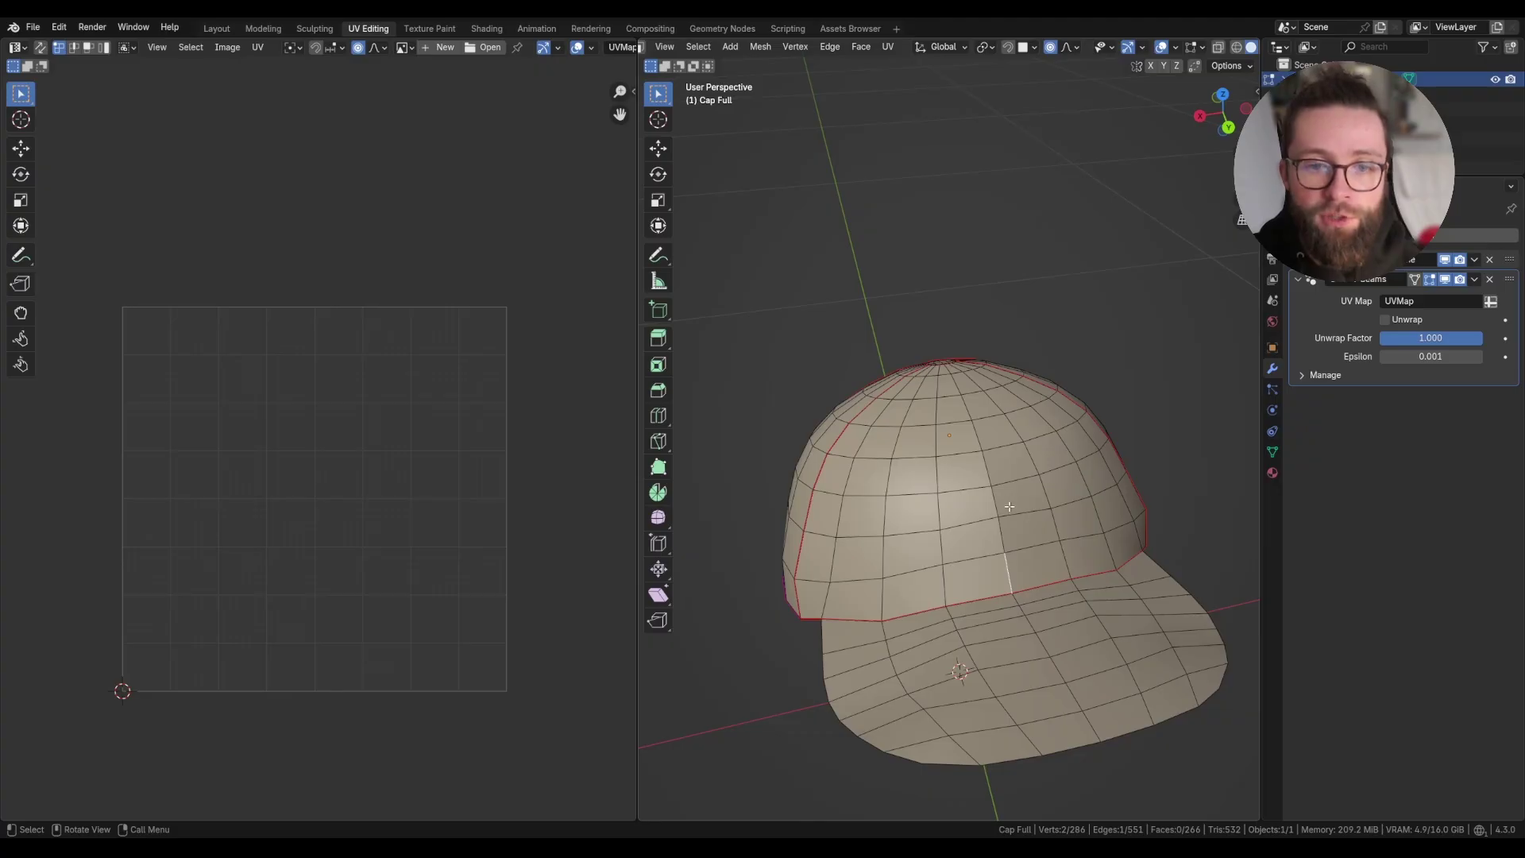
Try to mark the horizontal edge beside the cap's front centre line as a seam.
{"action": "left_click", "coordinate": [1033, 506]}
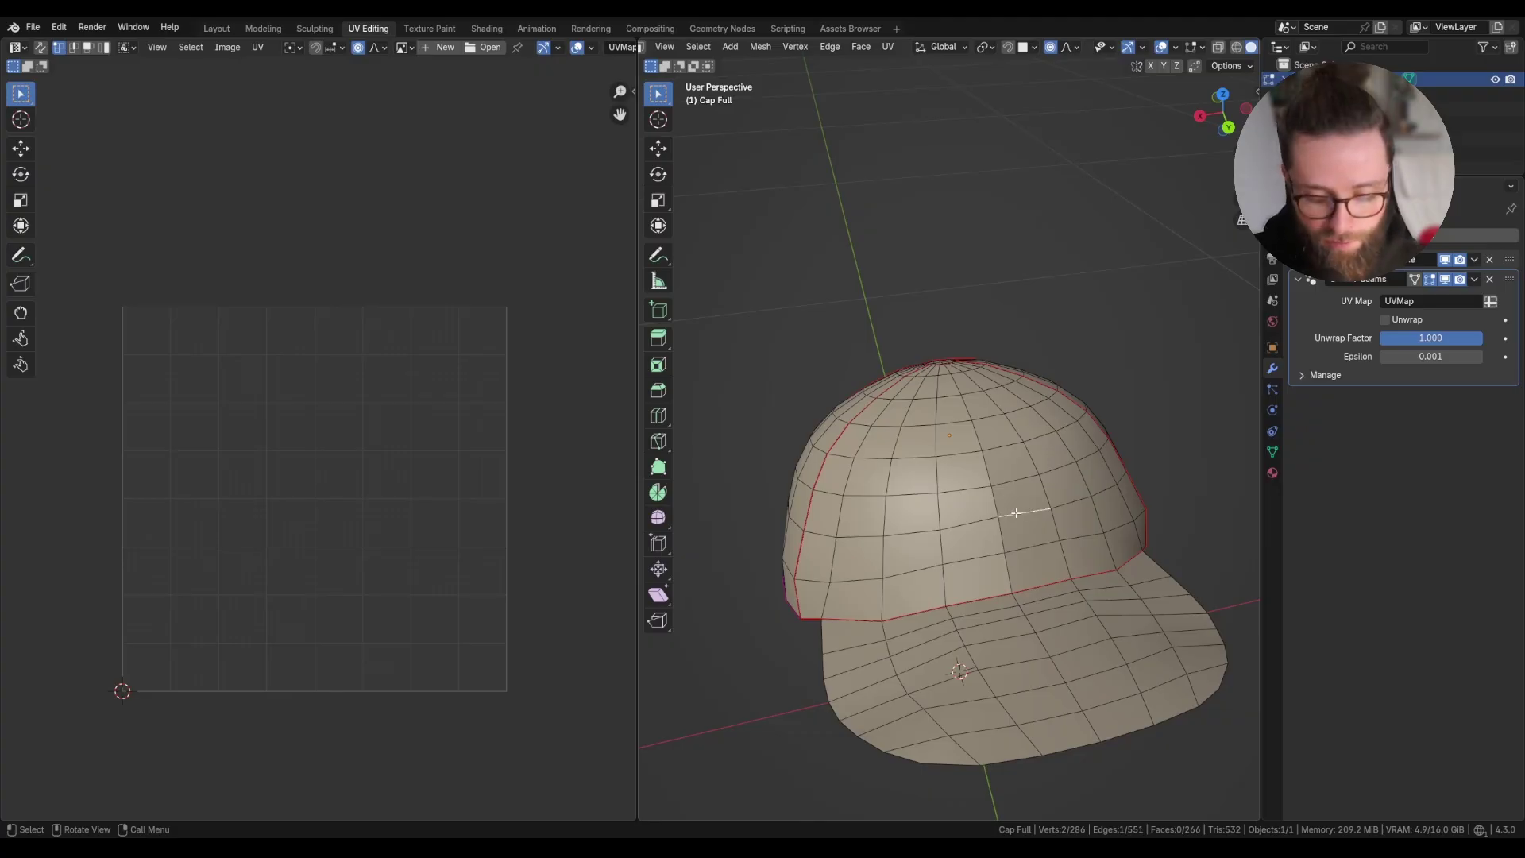
{"action": "key", "text": "u"}
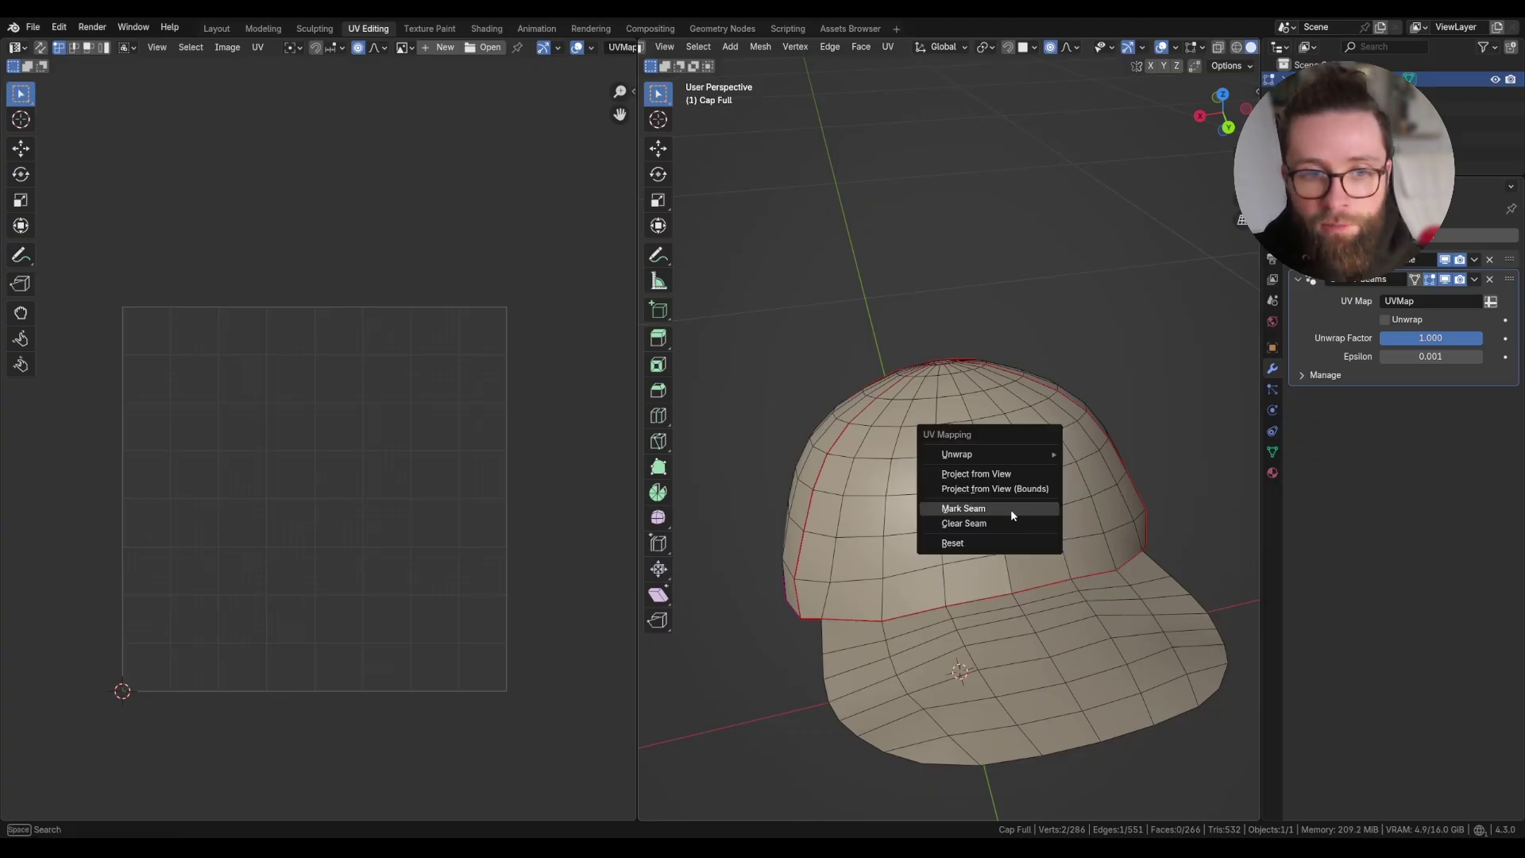
{"action": "left_click", "coordinate": [1010, 508]}
{"action": "middle_click_drag", "start_coordinate": [1025, 511], "coordinate": [993, 510]}
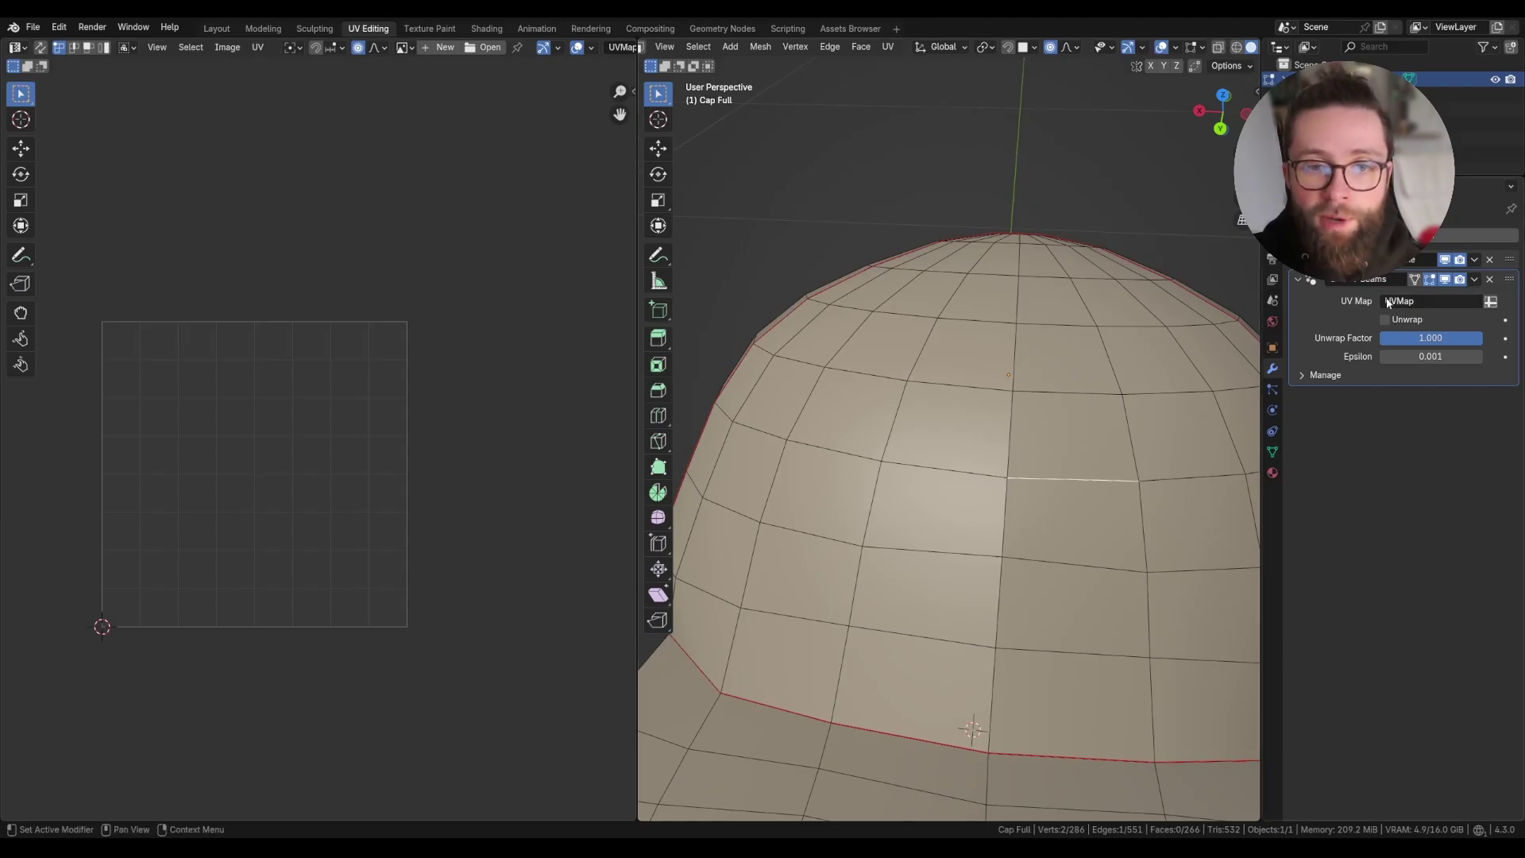
Pick edges along the cap's front crease and compare them with the marked seams on the side panels.
{"action": "left_click", "coordinate": [963, 467]}
{"action": "left_click", "coordinate": [1043, 457]}
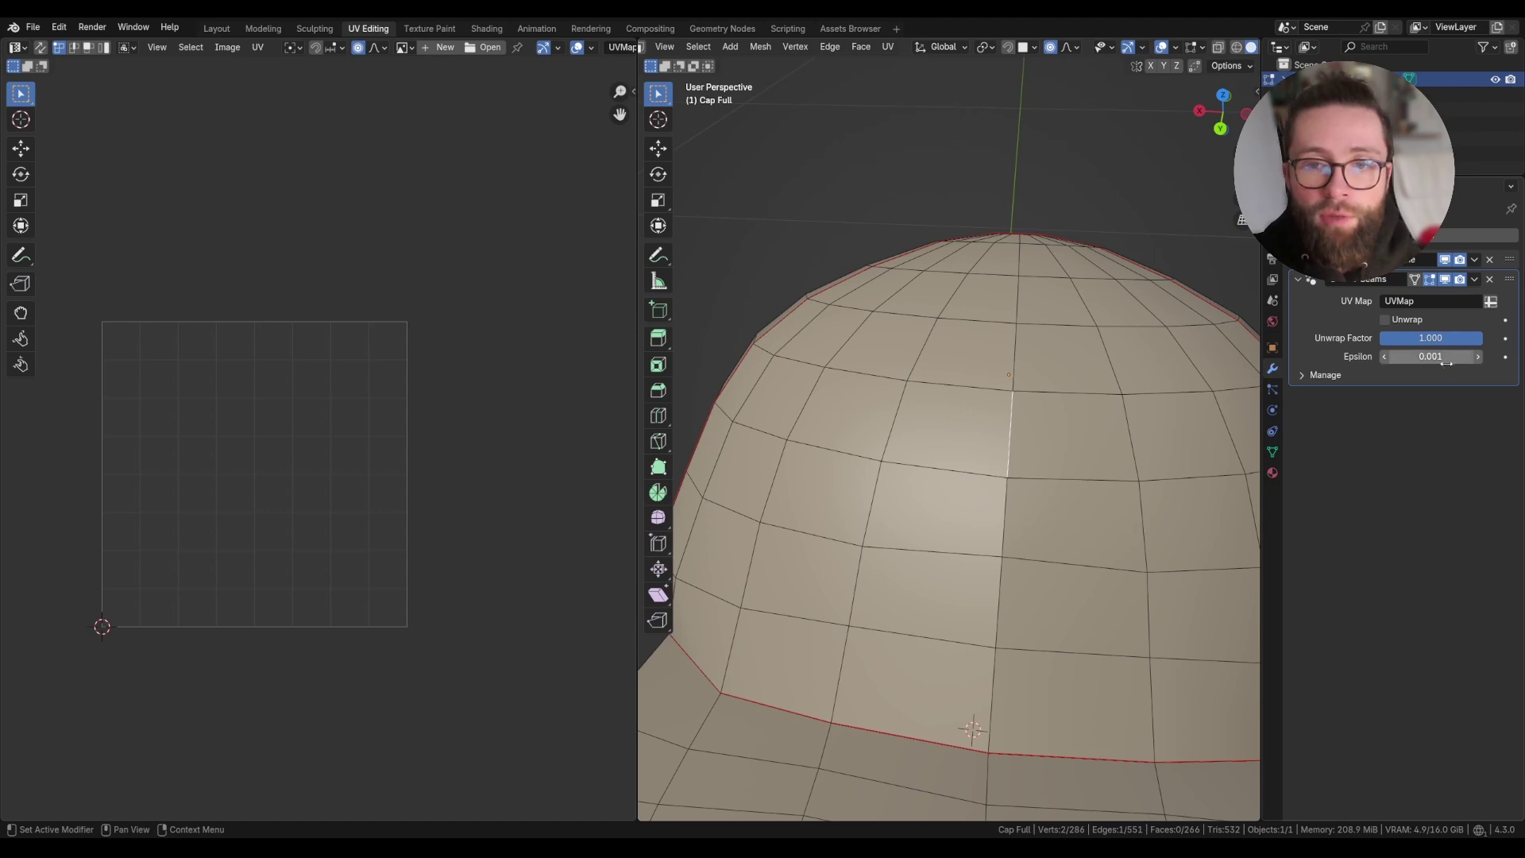
{"action": "left_click", "coordinate": [1006, 512]}
{"action": "scroll", "coordinate": [1012, 432], "scroll_direction": "down", "scroll_amount": 3}
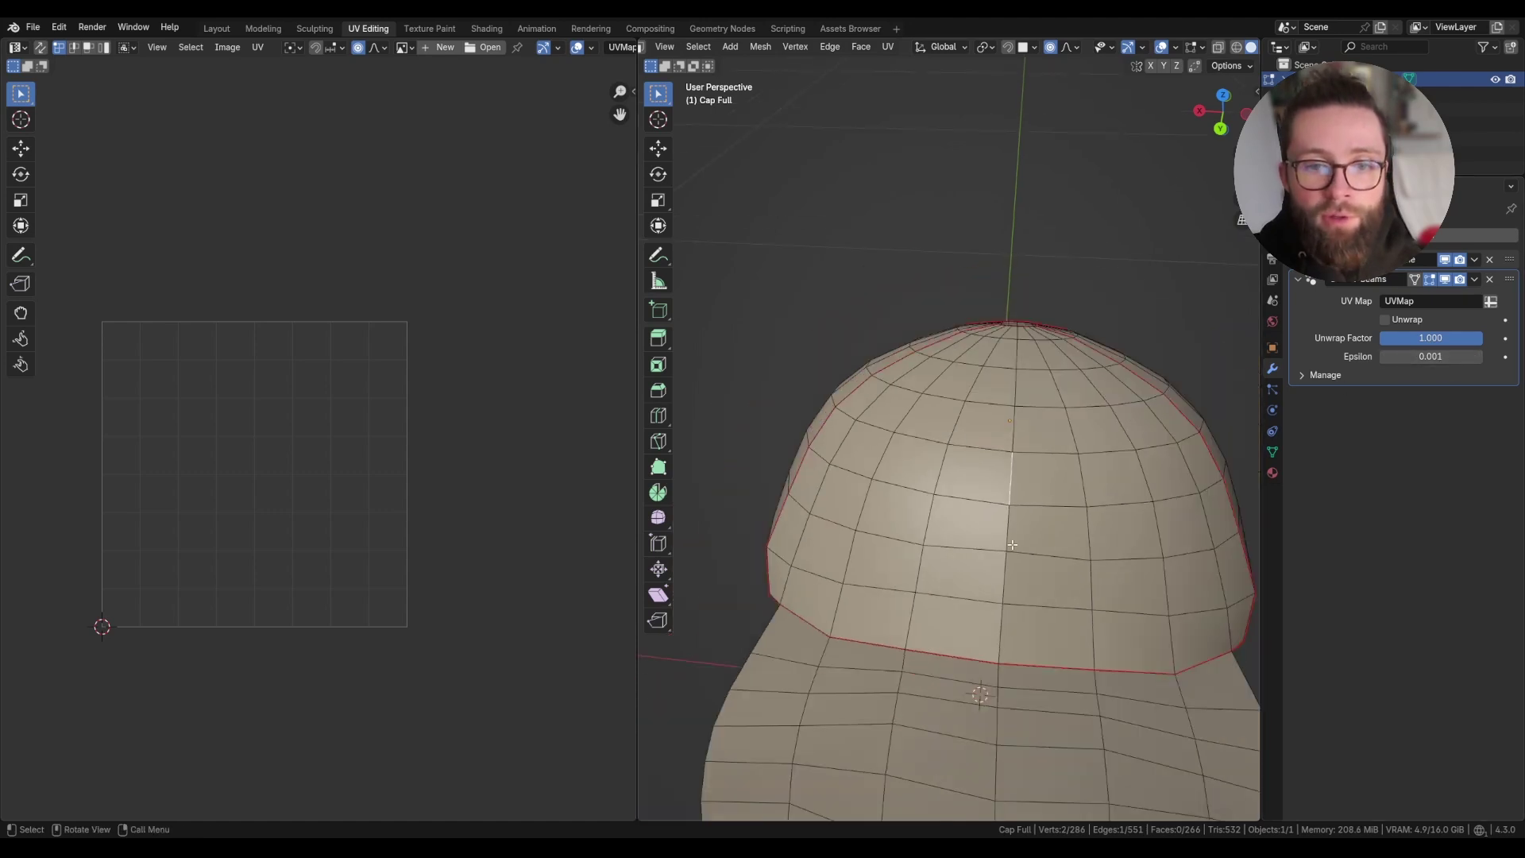
{"action": "middle_click_drag", "start_coordinate": [1012, 431], "coordinate": [1151, 432]}
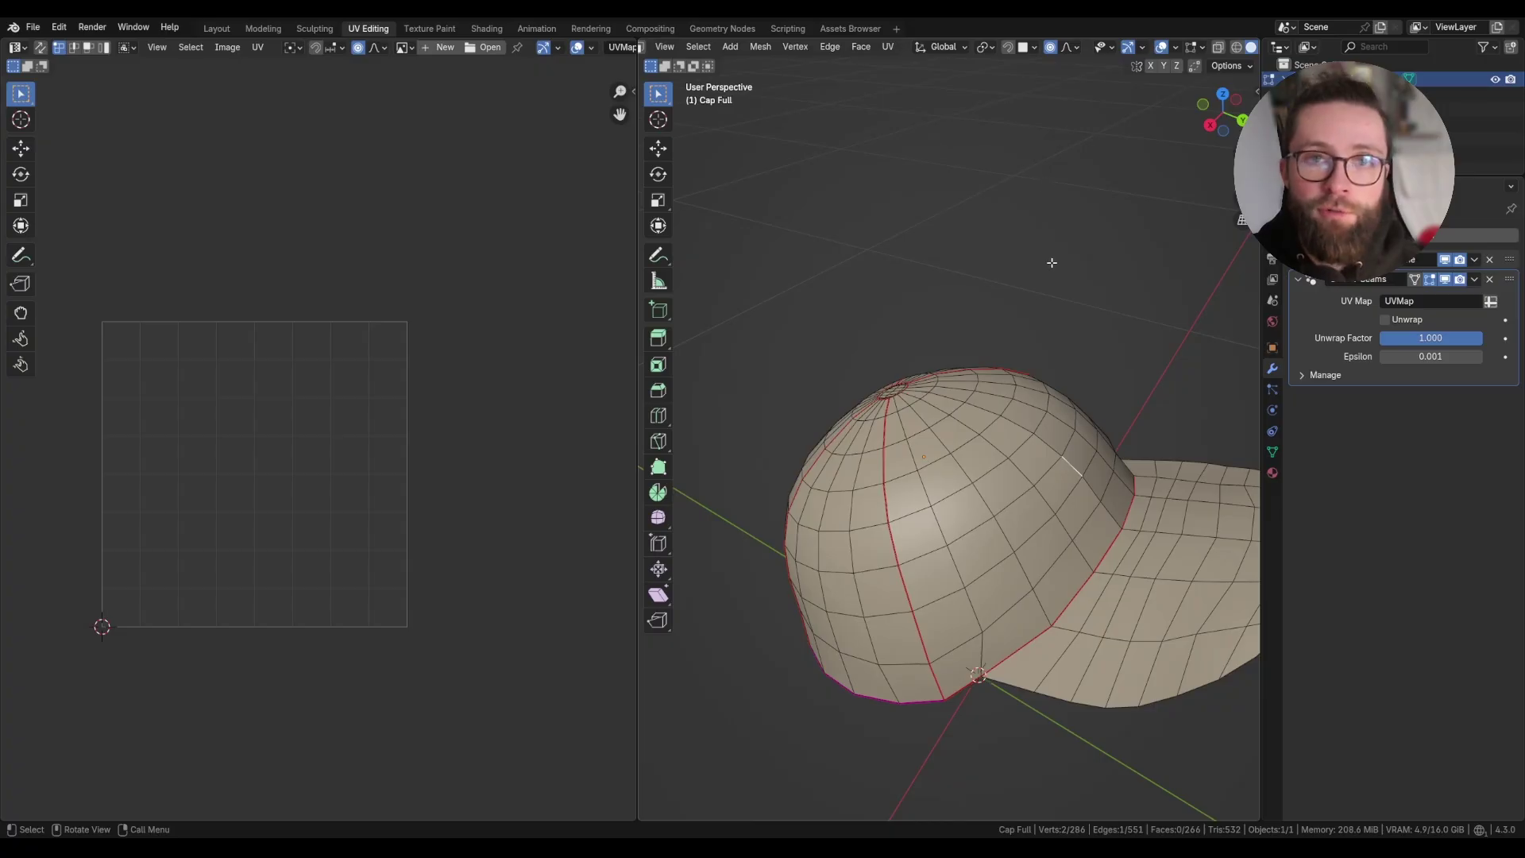
Bring the whole Cut UV Seams node tree into view in the Geometry Nodes workspace.
{"action": "left_click", "coordinate": [722, 28]}
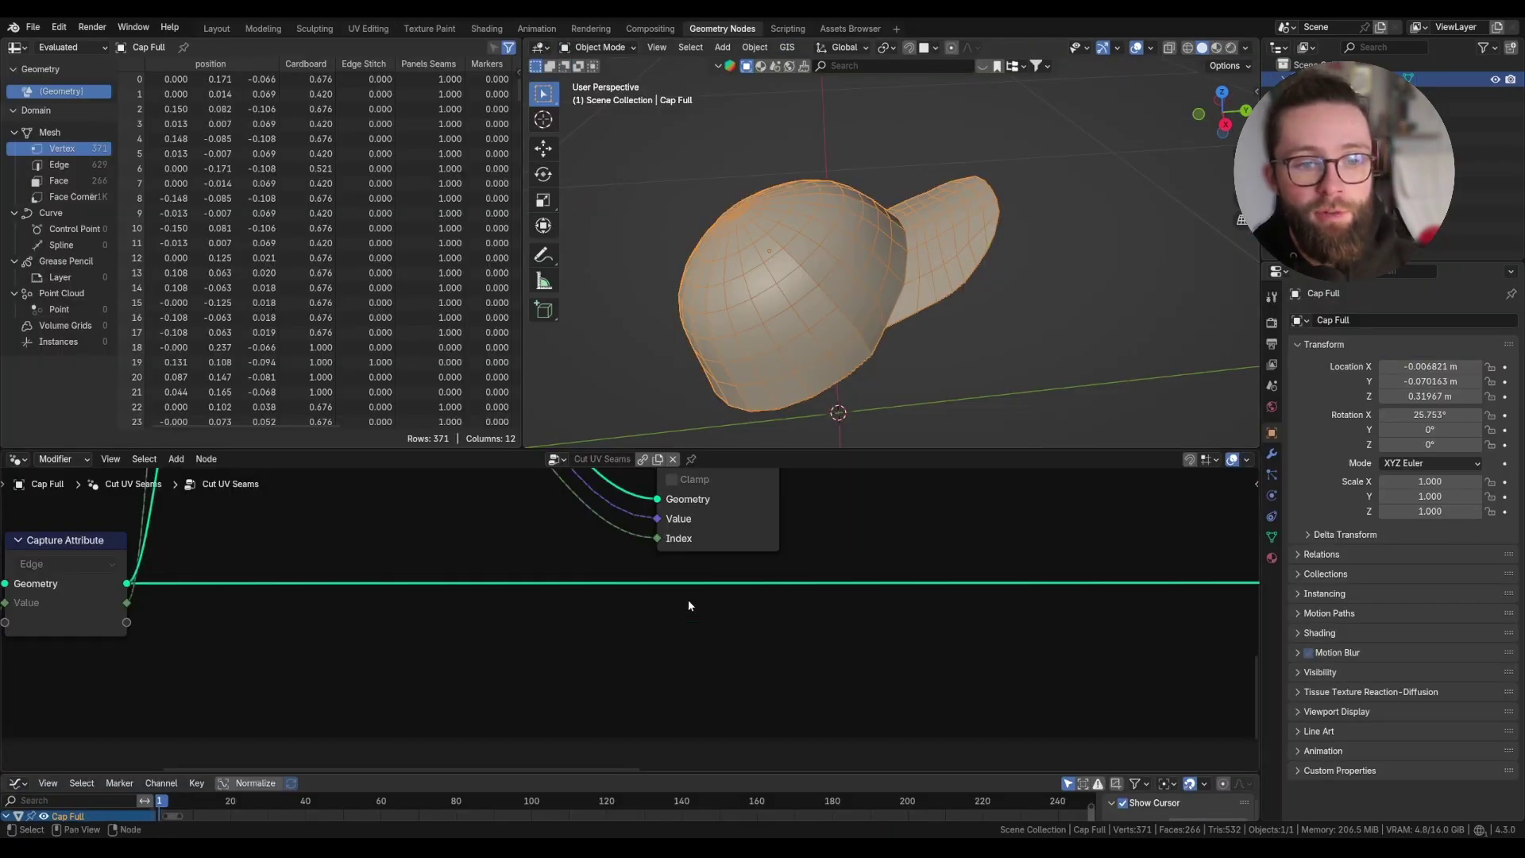
{"action": "key", "text": "Home"}
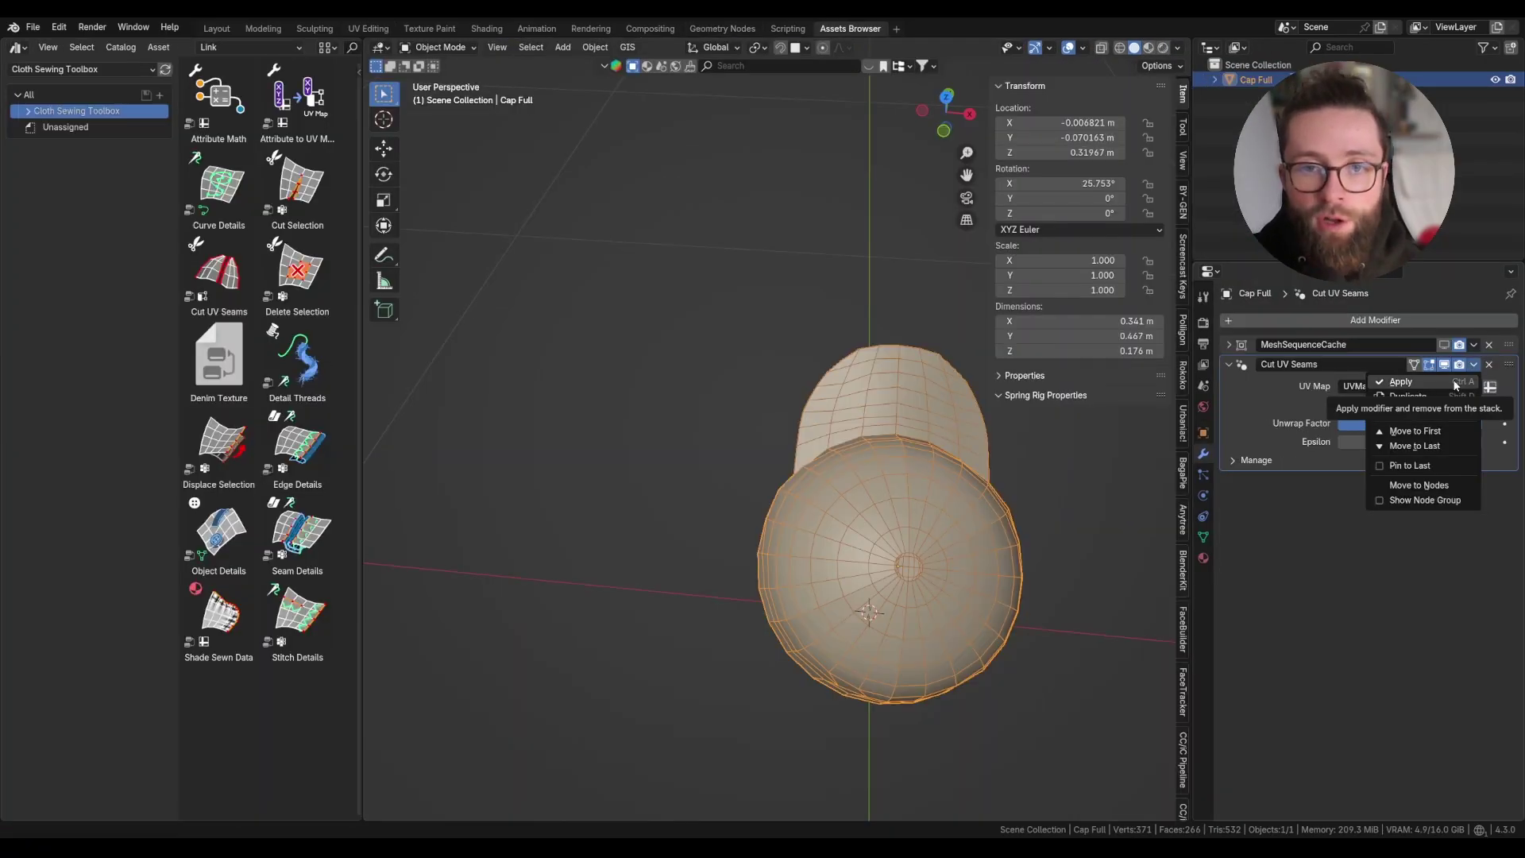
Apply the Cut UV Seams modifier to the cap in the Assets Browser workspace and enter Edit Mode.
{"action": "left_click", "coordinate": [1455, 385]}
{"action": "middle_click_drag", "start_coordinate": [1034, 527], "coordinate": [785, 538]}
{"action": "key", "text": "Tab"}
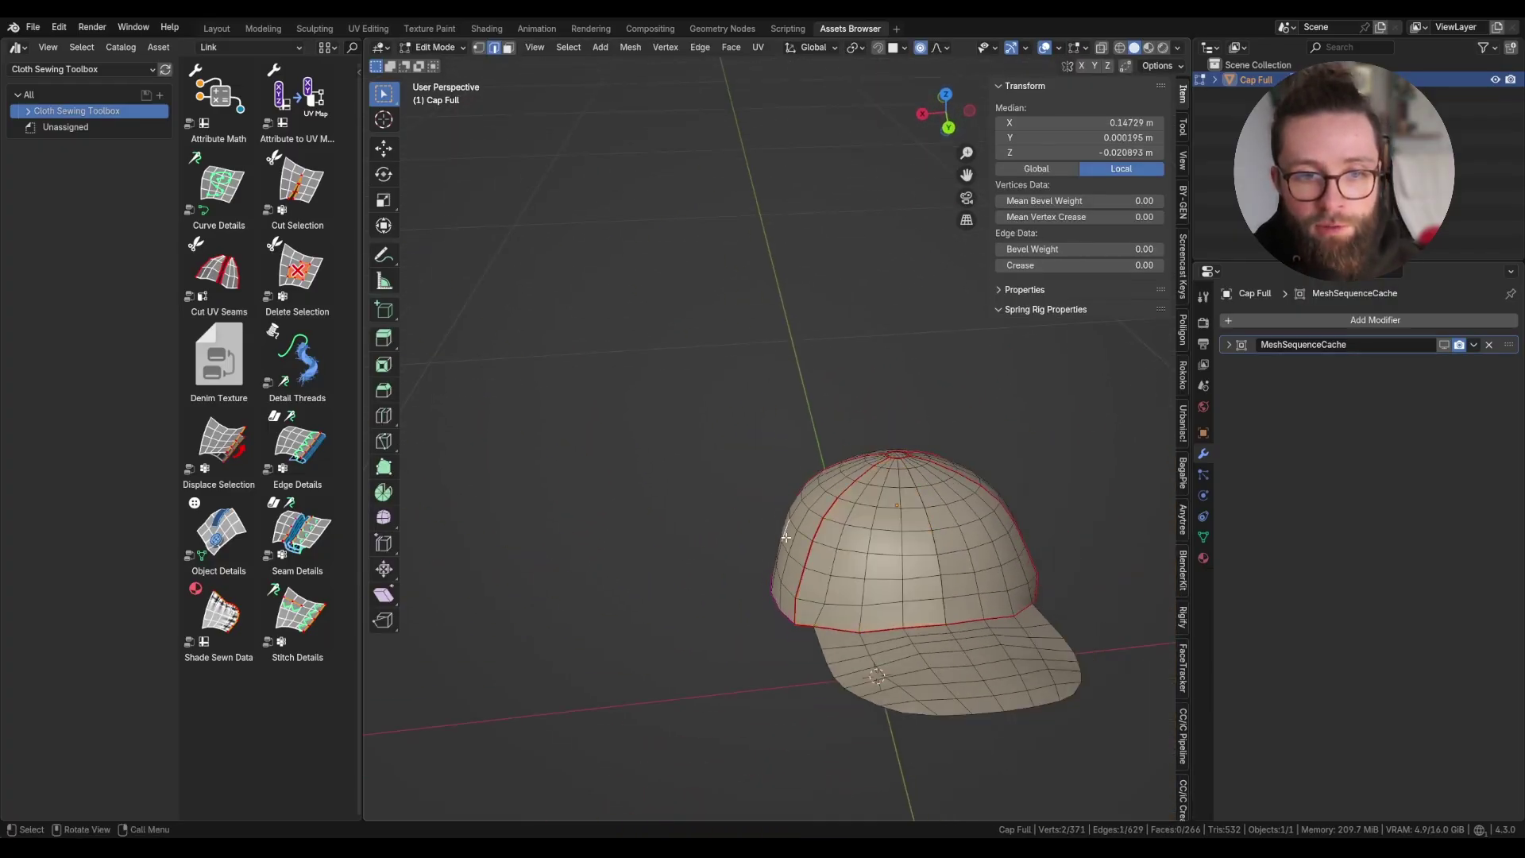
Select the linked geometry of a side panel to check that it is separate from its neighbours.
{"action": "left_click", "coordinate": [967, 518]}
{"action": "key", "text": "ctrl+l"}
{"action": "middle_click_drag", "start_coordinate": [966, 517], "coordinate": [798, 520]}
{"action": "left_click", "coordinate": [1062, 561]}
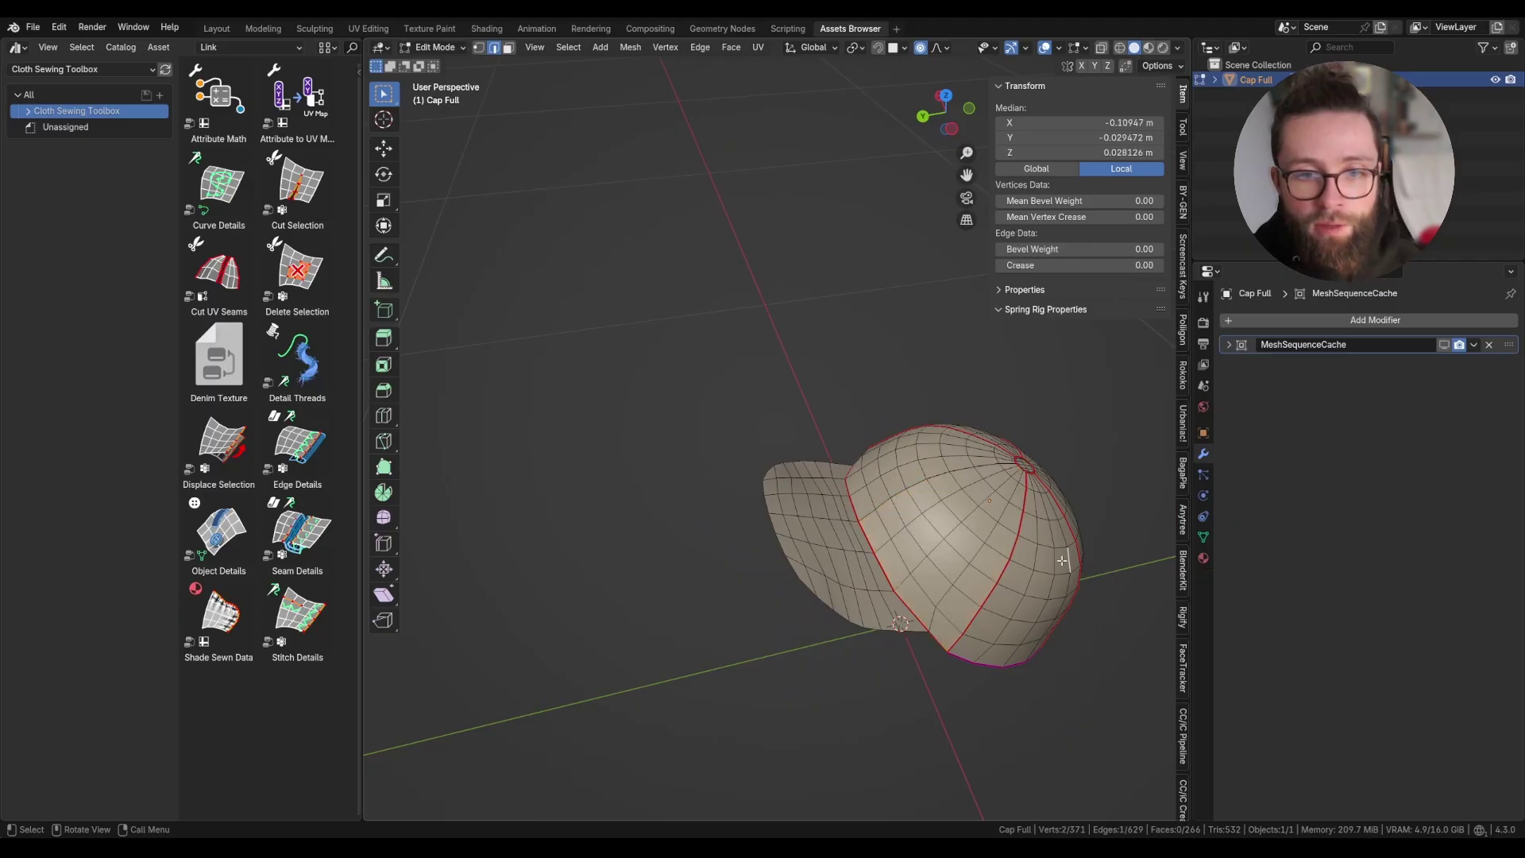
{"action": "key", "text": "l"}
{"action": "middle_click_drag", "start_coordinate": [1063, 560], "coordinate": [833, 534]}
{"action": "scroll", "coordinate": [945, 570], "scroll_direction": "up", "scroll_amount": 2}
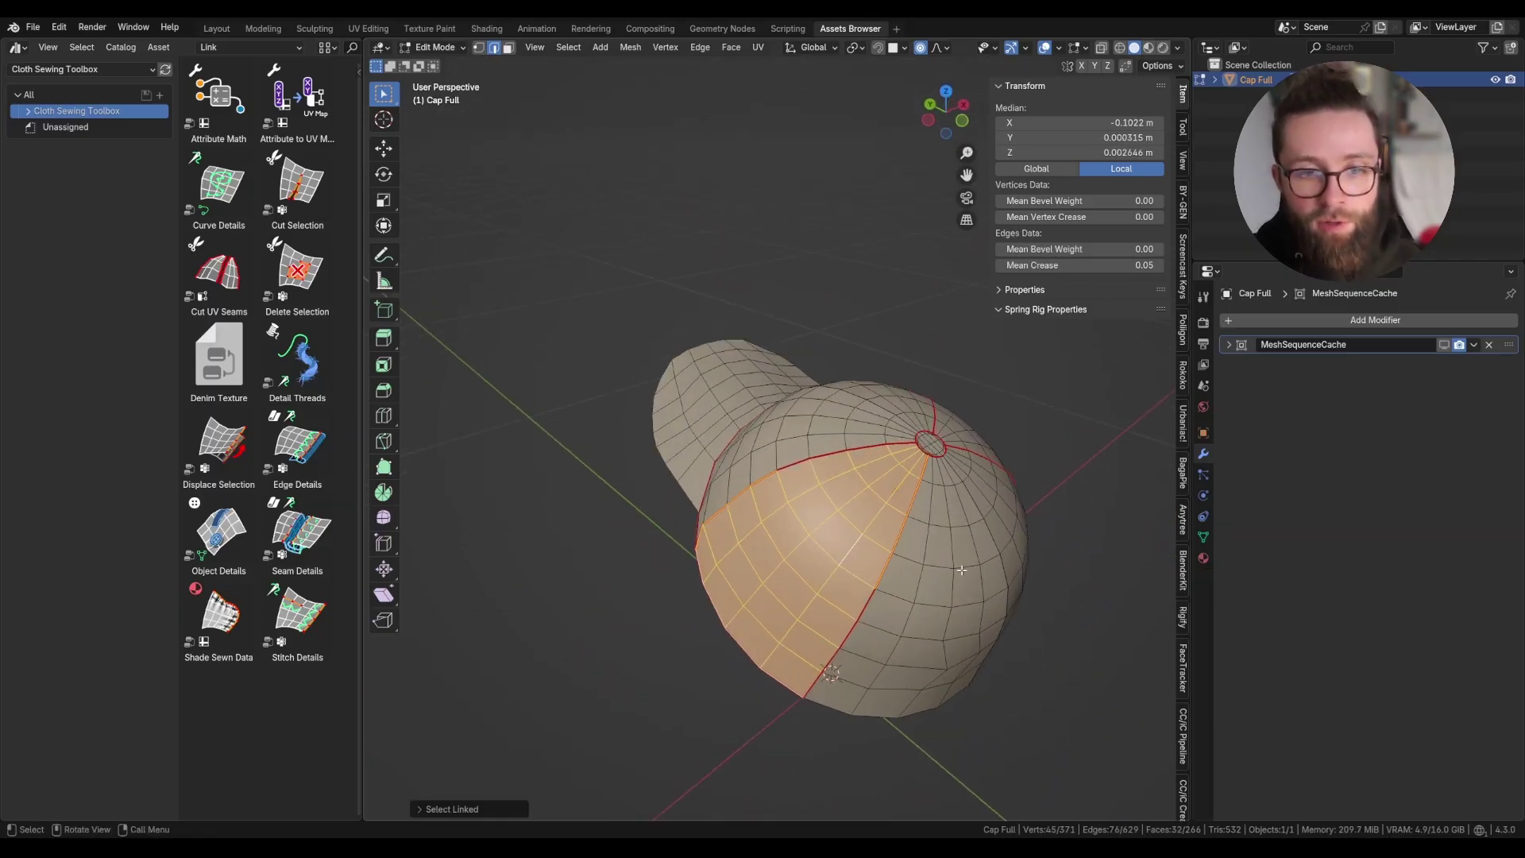
Select the linked geometry of the rear panels one at a time to test their separation.
{"action": "left_click", "coordinate": [964, 569]}
{"action": "key", "text": "l"}
{"action": "middle_click_drag", "start_coordinate": [963, 569], "coordinate": [1103, 605]}
{"action": "scroll", "coordinate": [1103, 605], "scroll_direction": "down", "scroll_amount": 3}
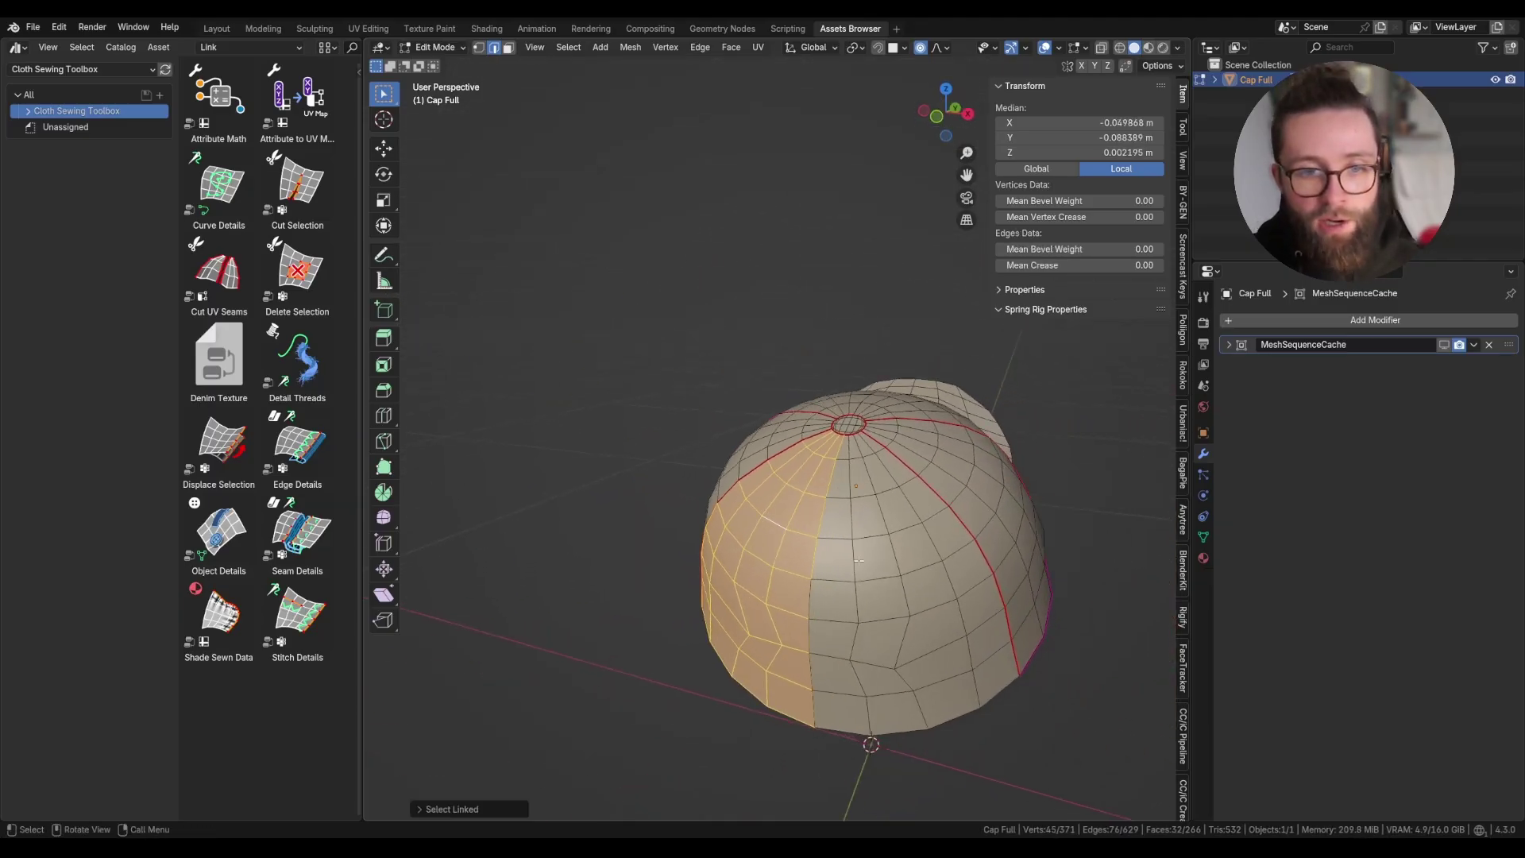
{"action": "key", "text": "alt+a"}
{"action": "key", "text": "l"}
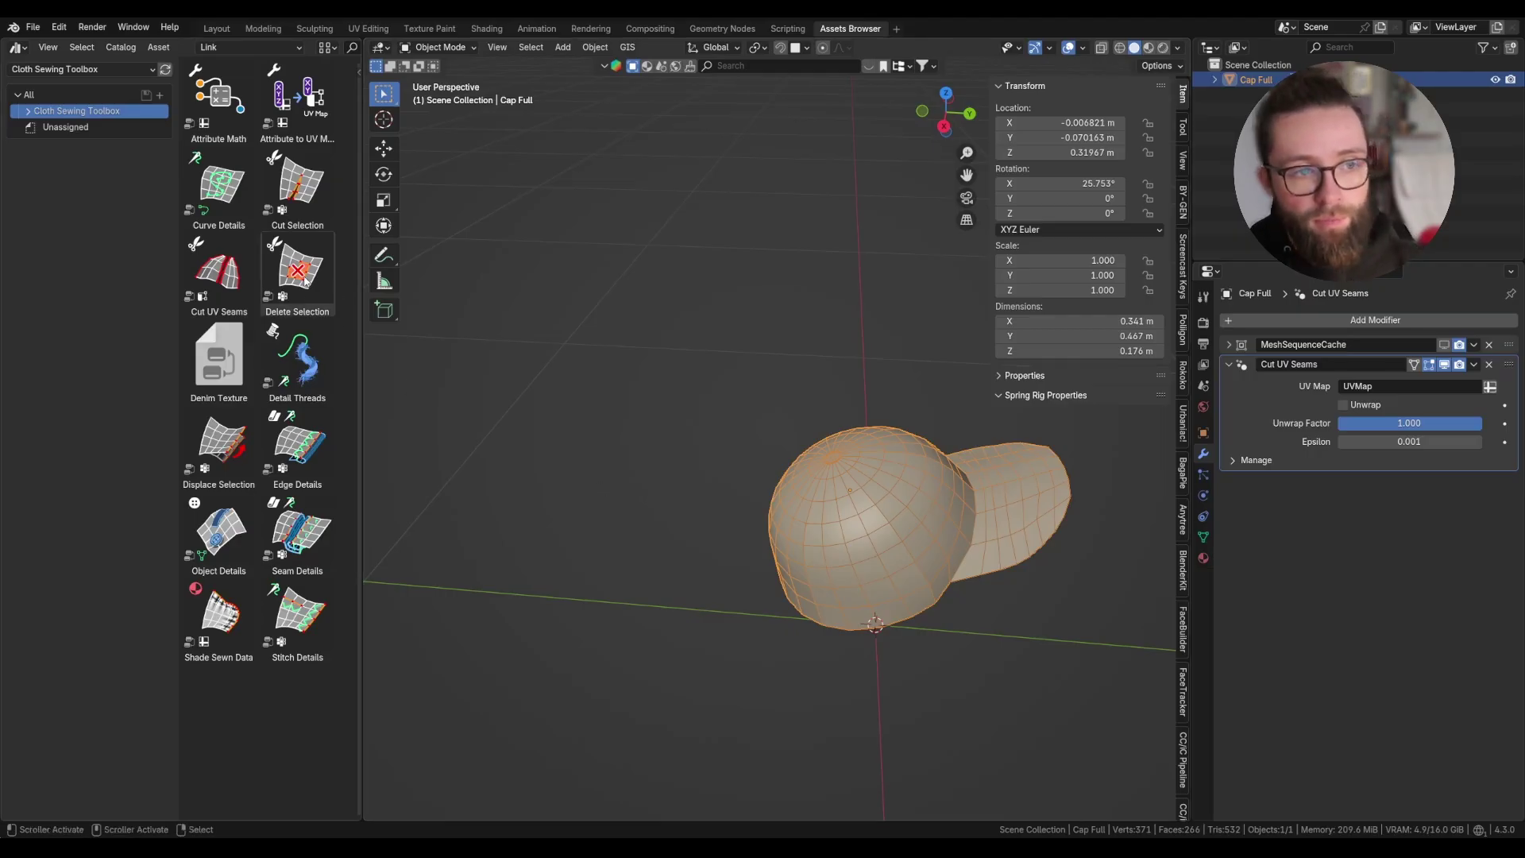
Add the Delete Selection asset to the cap as a modifier and disable its Selection option.
{"action": "left_click_drag", "start_coordinate": [305, 280], "coordinate": [913, 505]}
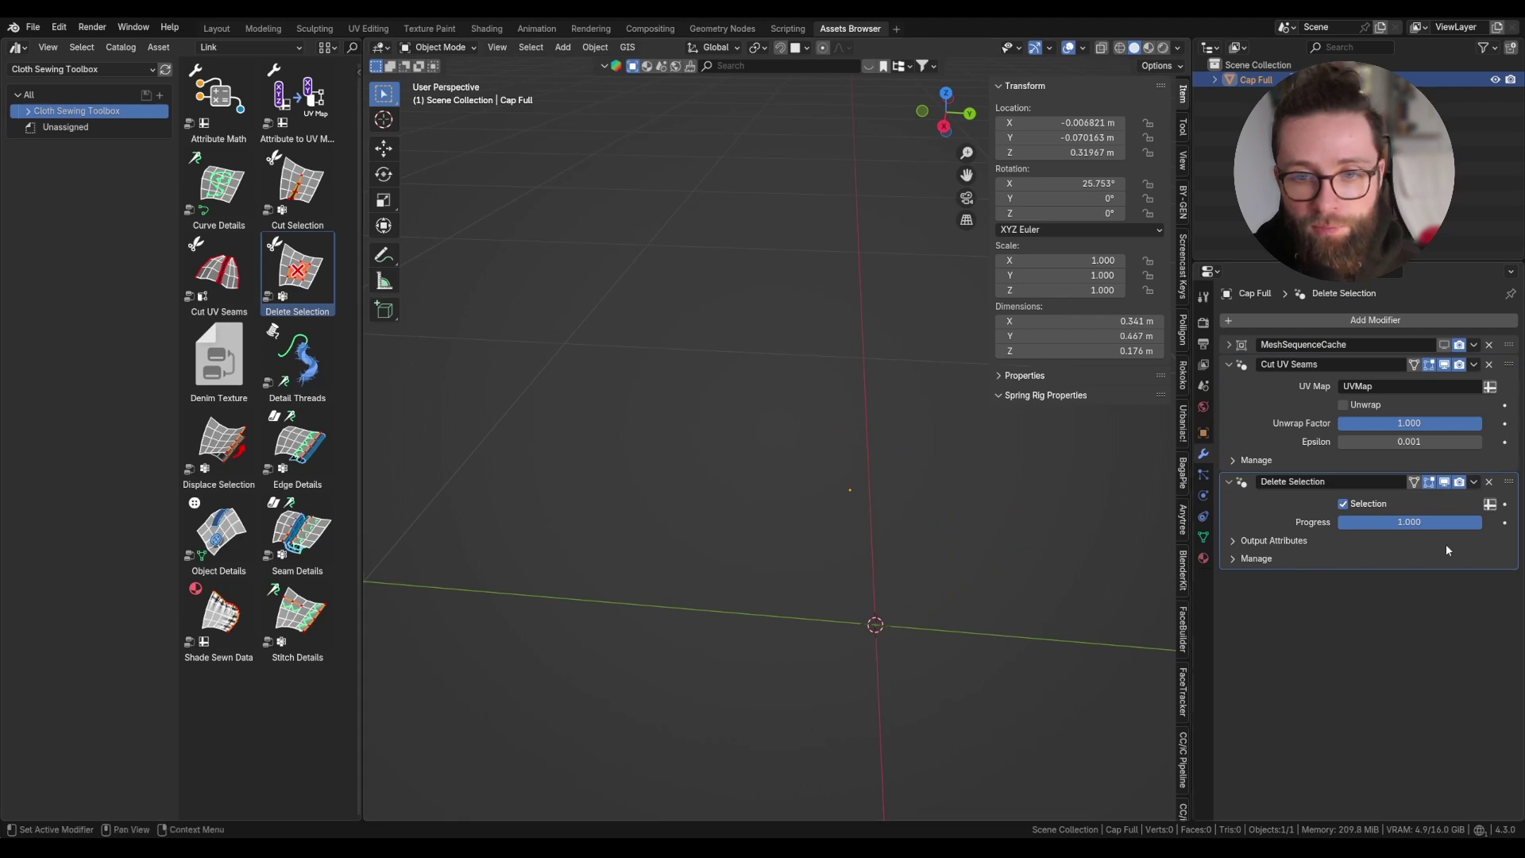
{"action": "left_click", "coordinate": [1344, 504]}
{"action": "middle_click_drag", "start_coordinate": [726, 486], "coordinate": [932, 499]}
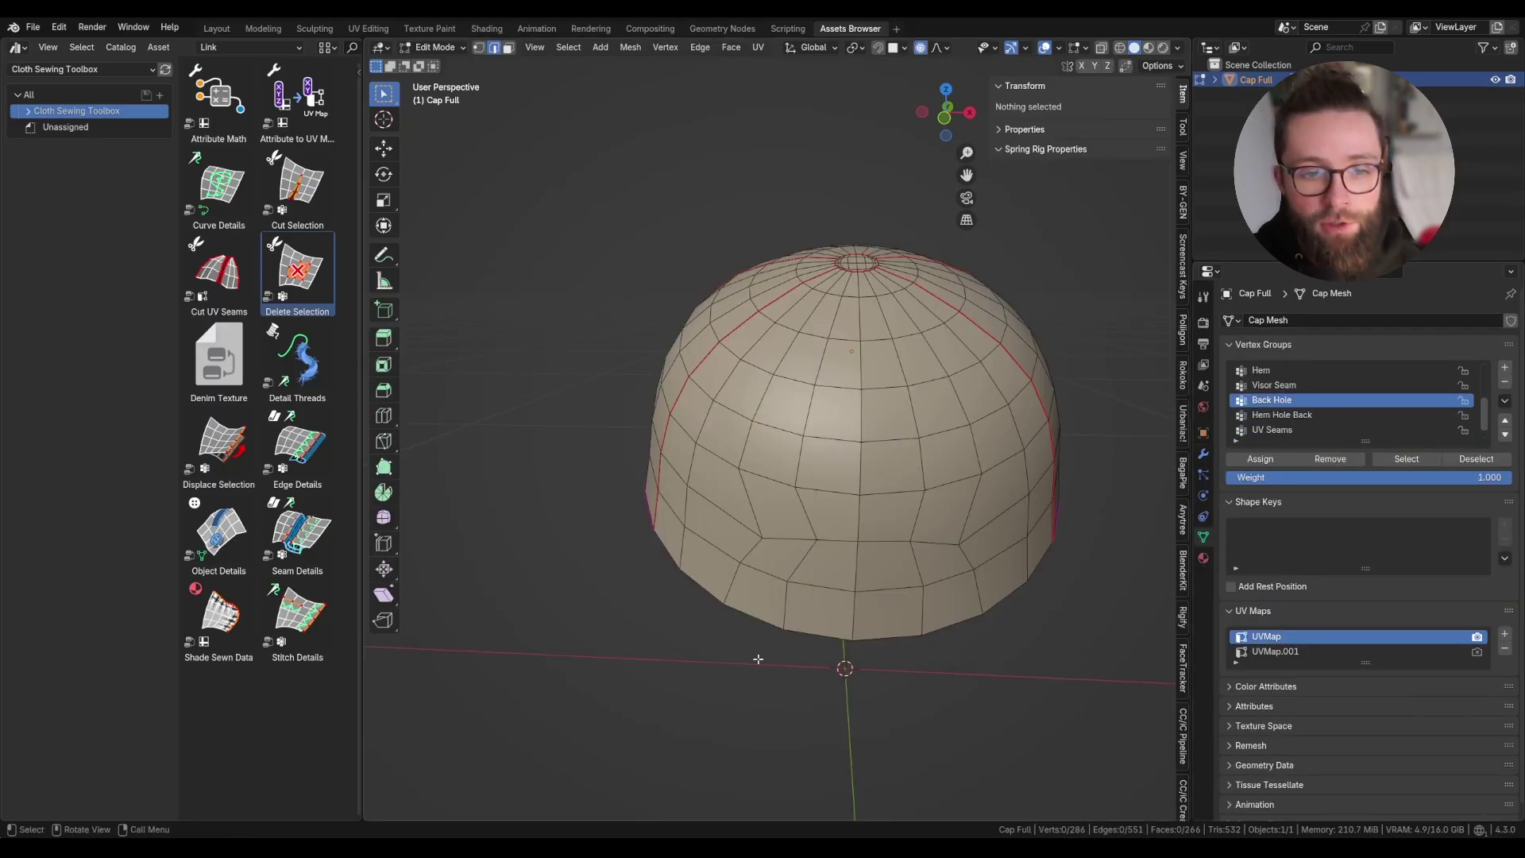
Select the faces assigned to the Back Hole vertex group at the rear of the cap.
{"action": "left_click_drag", "start_coordinate": [758, 658], "coordinate": [957, 560]}
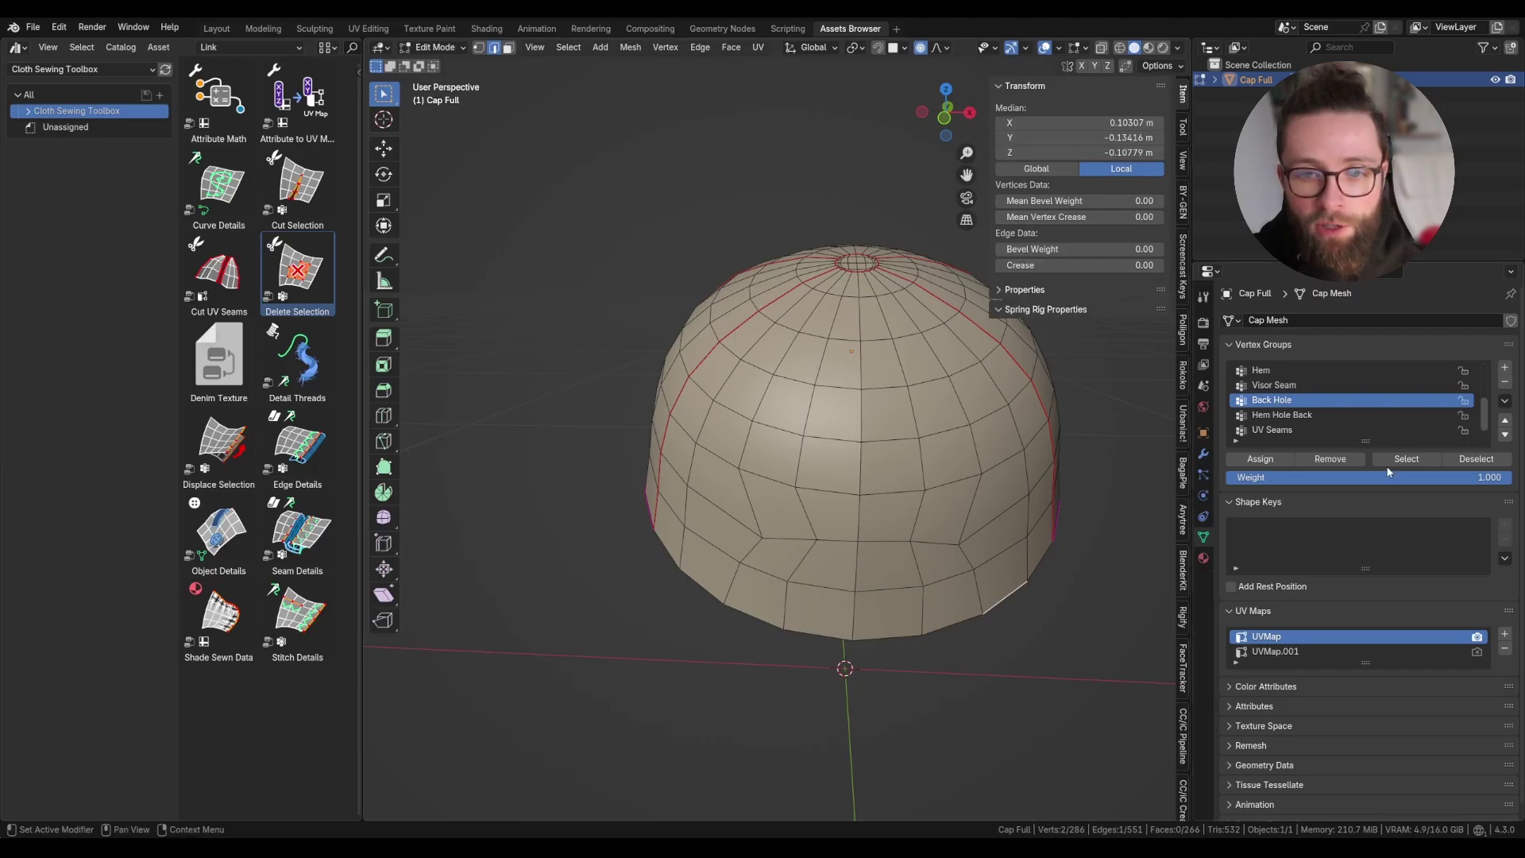
{"action": "left_click", "coordinate": [1406, 459]}
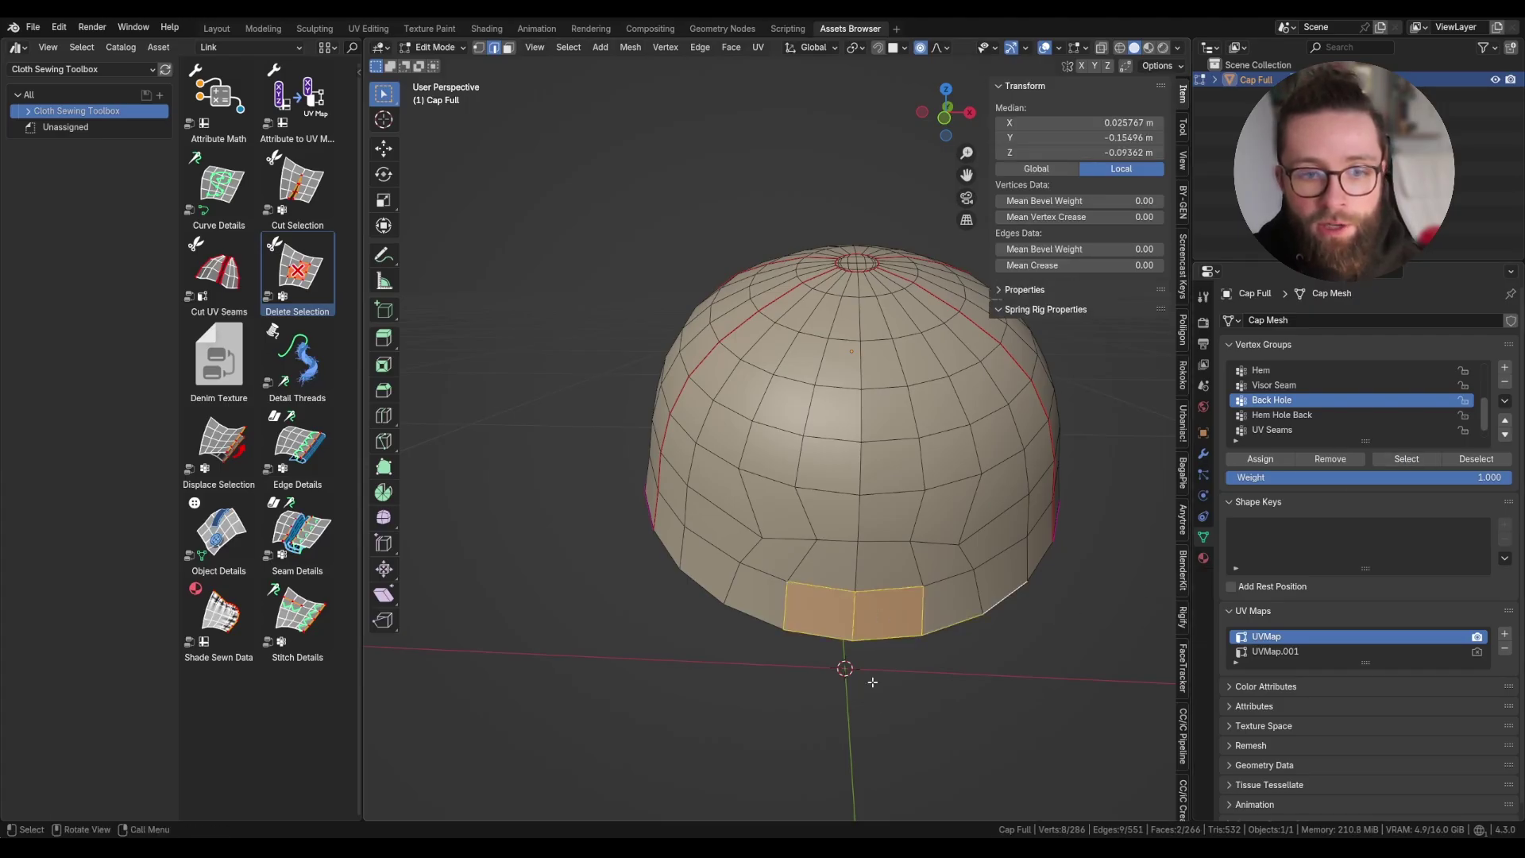
{"action": "left_click", "coordinate": [943, 671]}
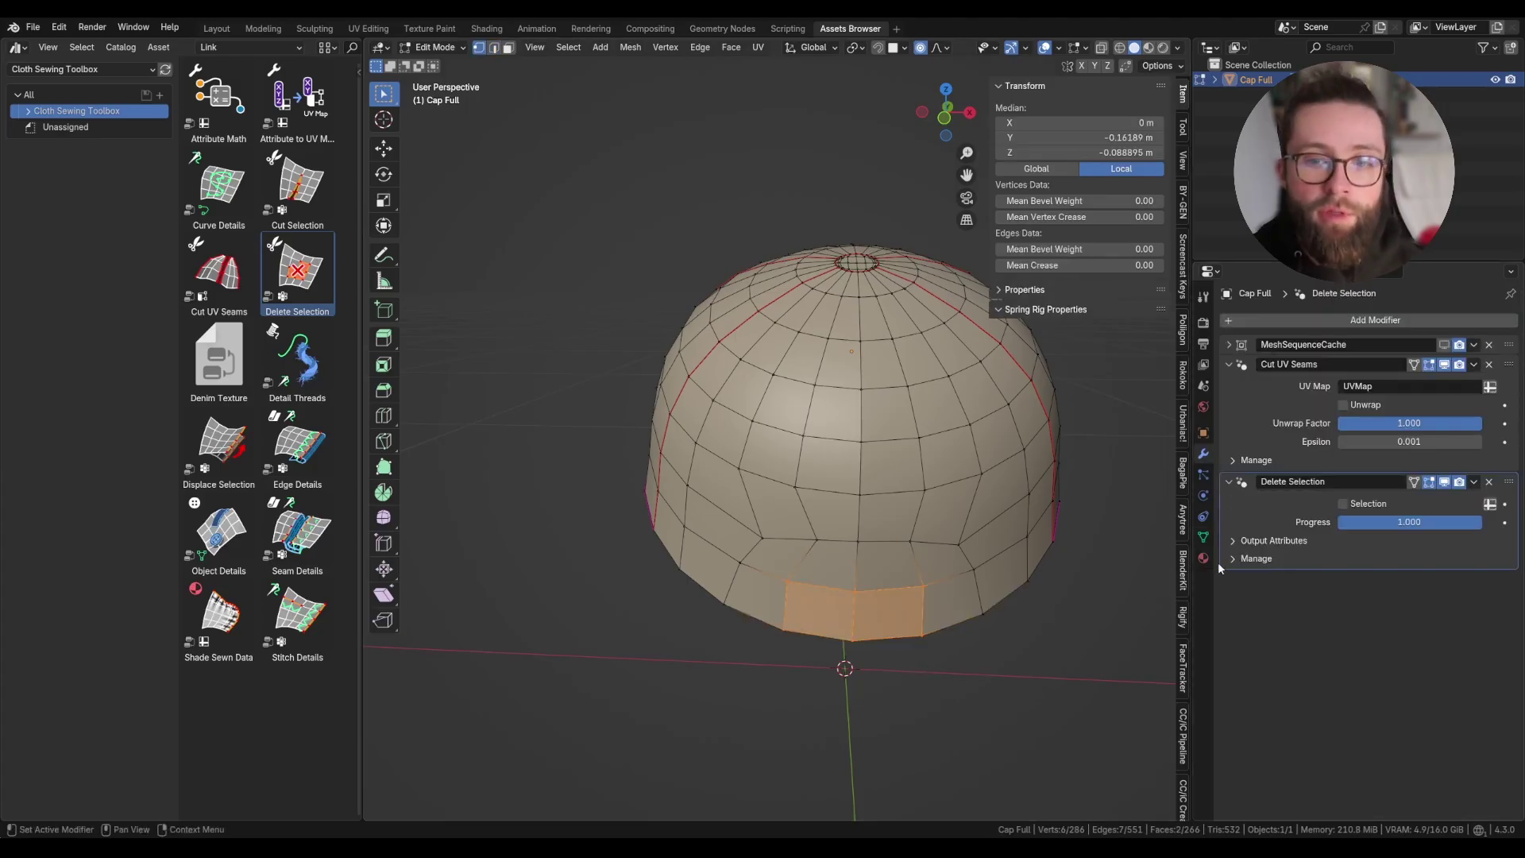
{"action": "left_click", "coordinate": [1204, 540]}
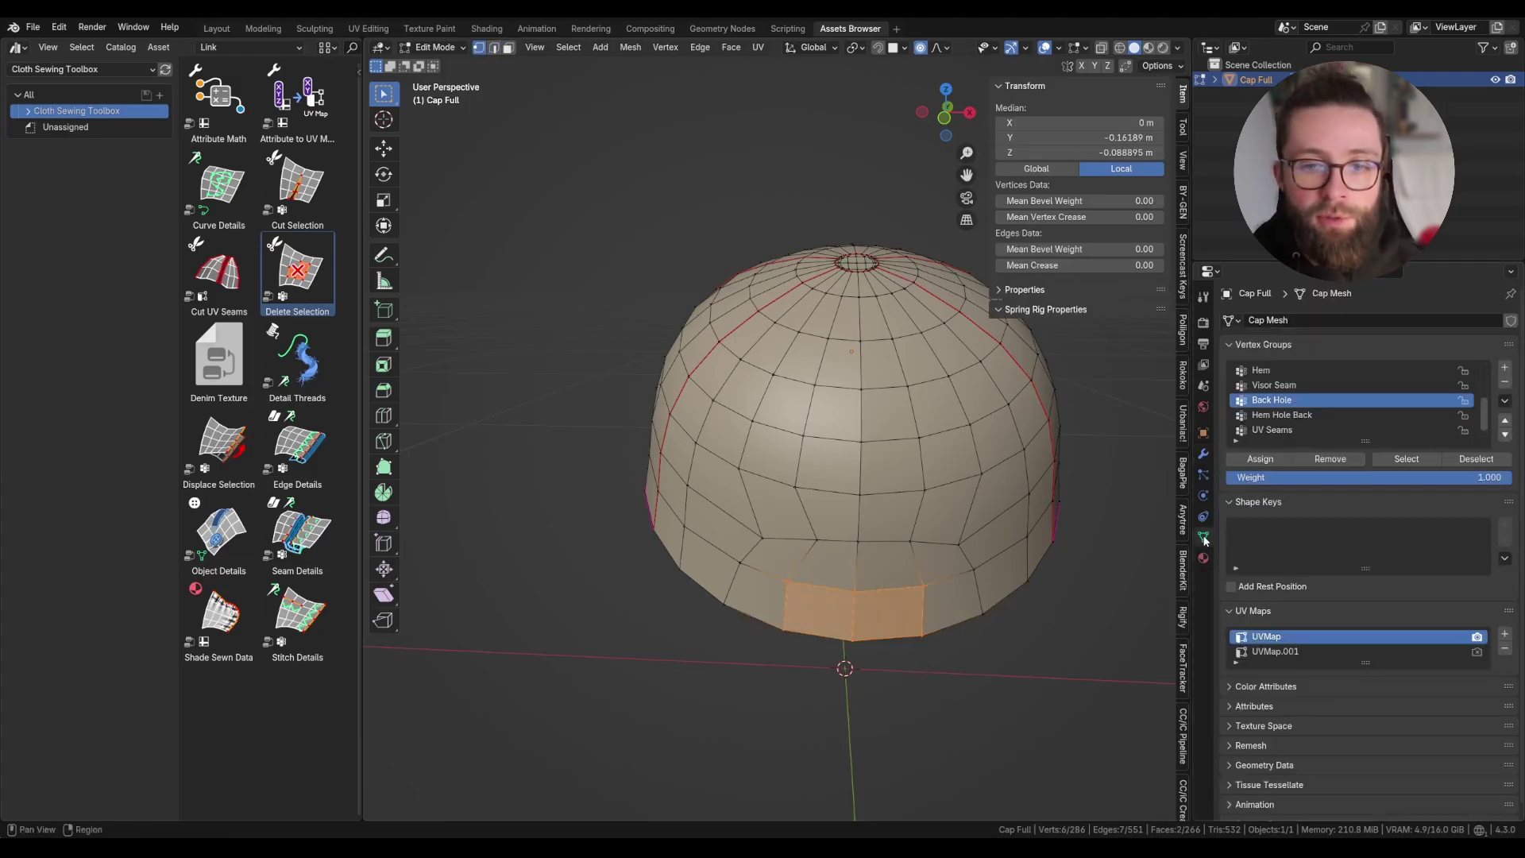
Select the eight faces around the rear opening area, and undo back to the Back Hole selection.
{"action": "left_click", "coordinate": [769, 591]}
{"action": "left_click", "coordinate": [781, 561], "text": "shift"}
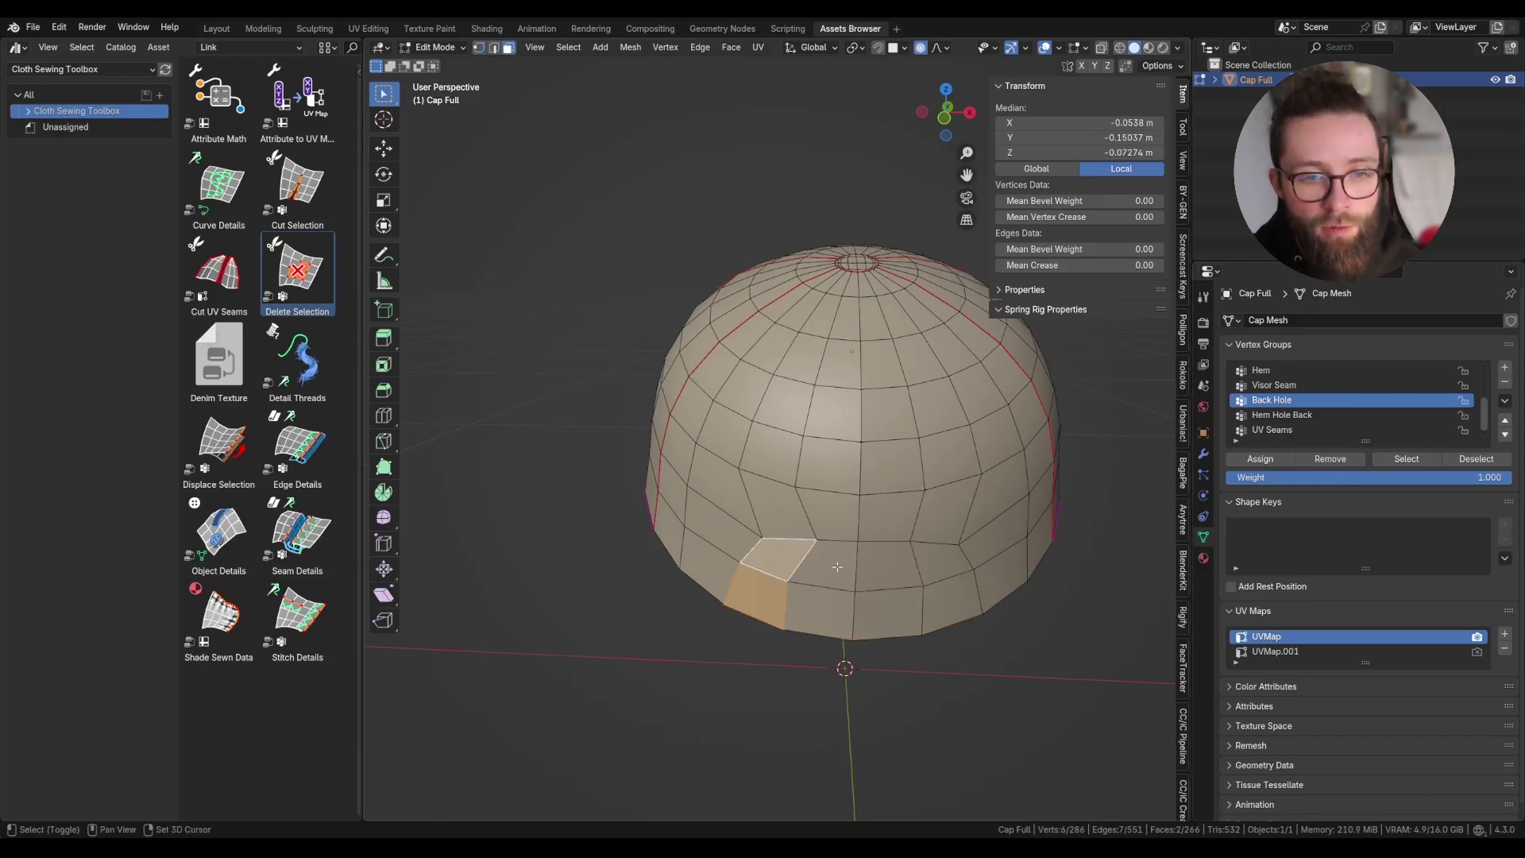
{"action": "left_click", "coordinate": [821, 567], "text": "shift"}
{"action": "left_click_drag", "start_coordinate": [804, 630], "coordinate": [946, 565], "text": "shift"}
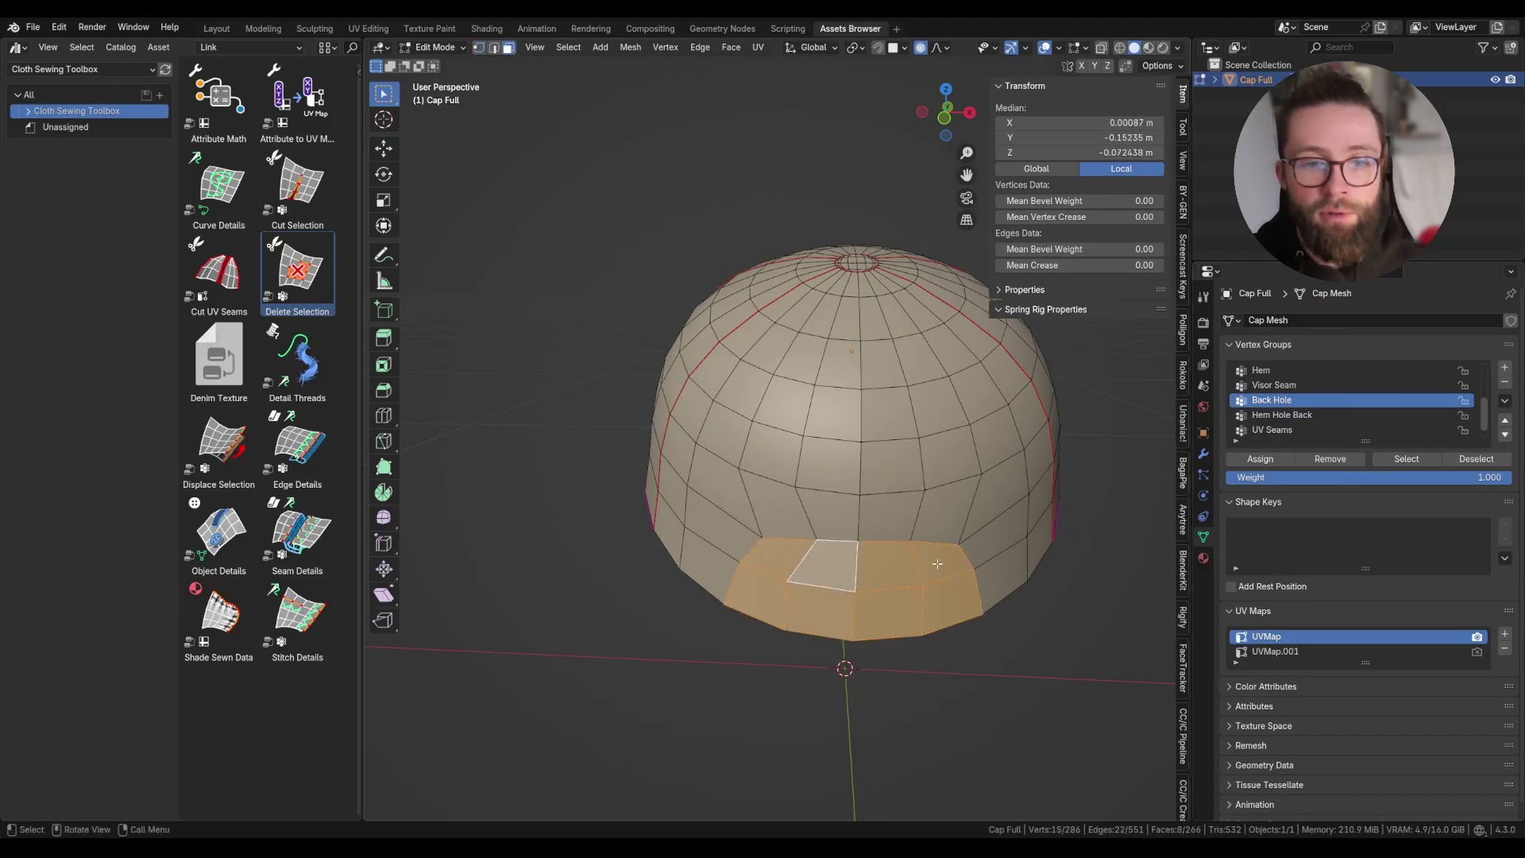
{"action": "key", "text": "ctrl+z"}
{"action": "key", "text": "ctrl+z"}
{"action": "key", "text": "ctrl+z"}
{"action": "key", "text": "ctrl+z"}
{"action": "key", "text": "ctrl+z"}
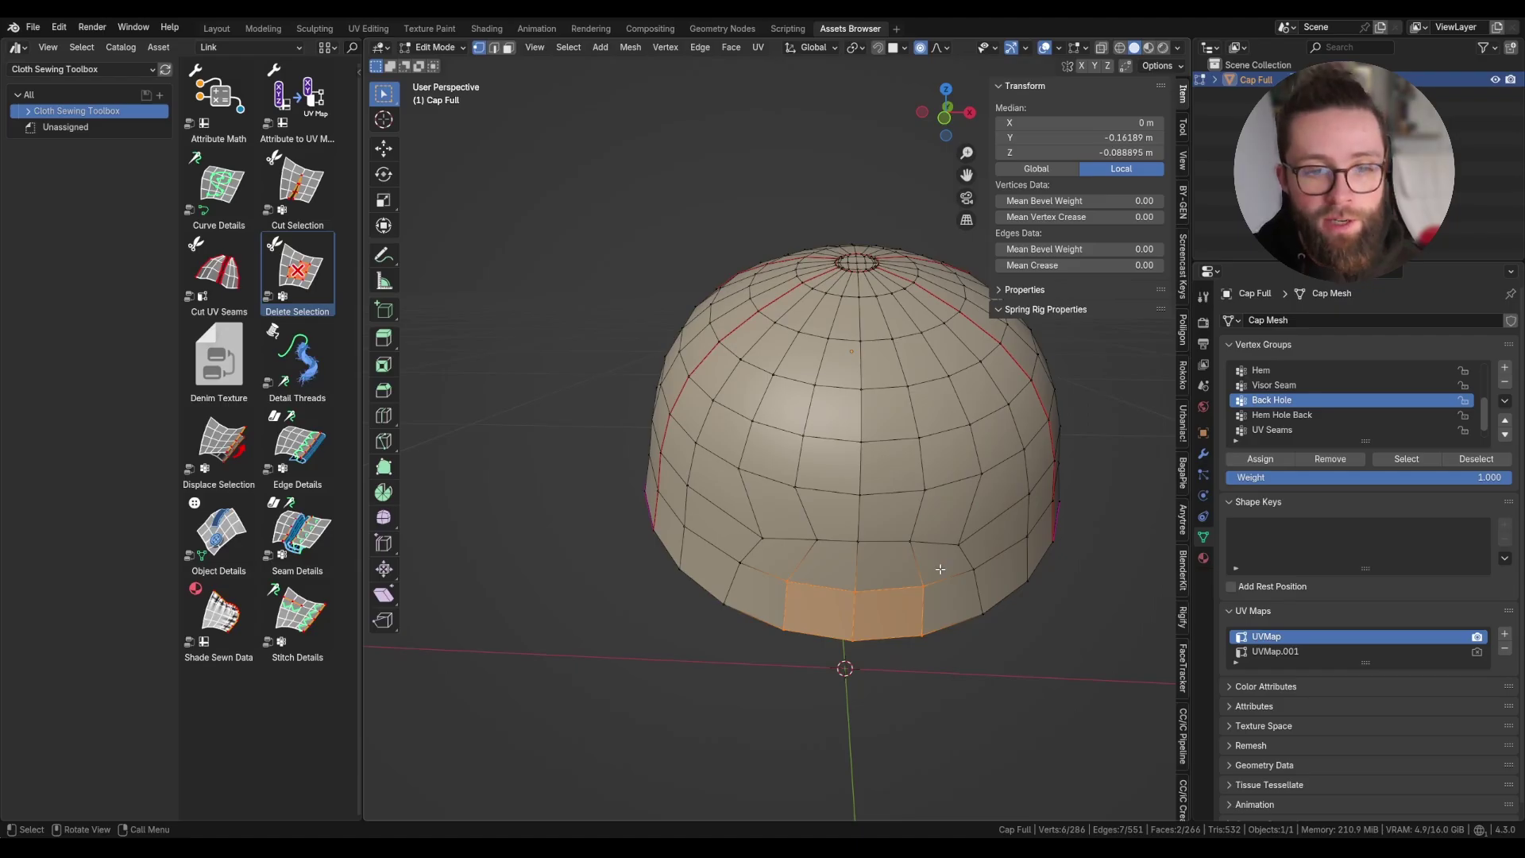
Delete the Back Hole vertices, inspect the opening from behind, and undo the deletion.
{"action": "key", "text": "x"}
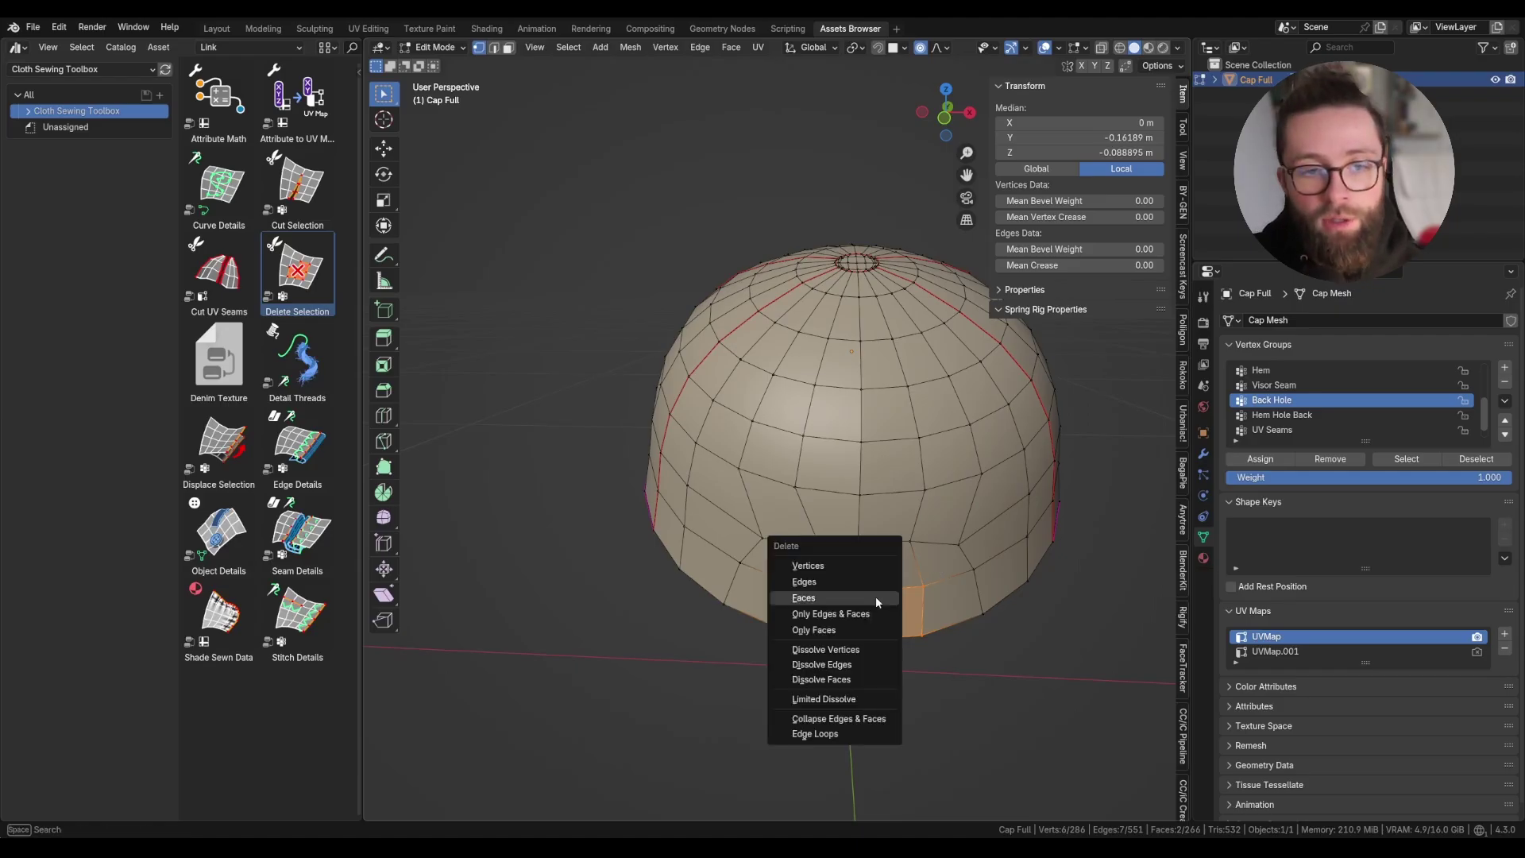
{"action": "left_click", "coordinate": [808, 566]}
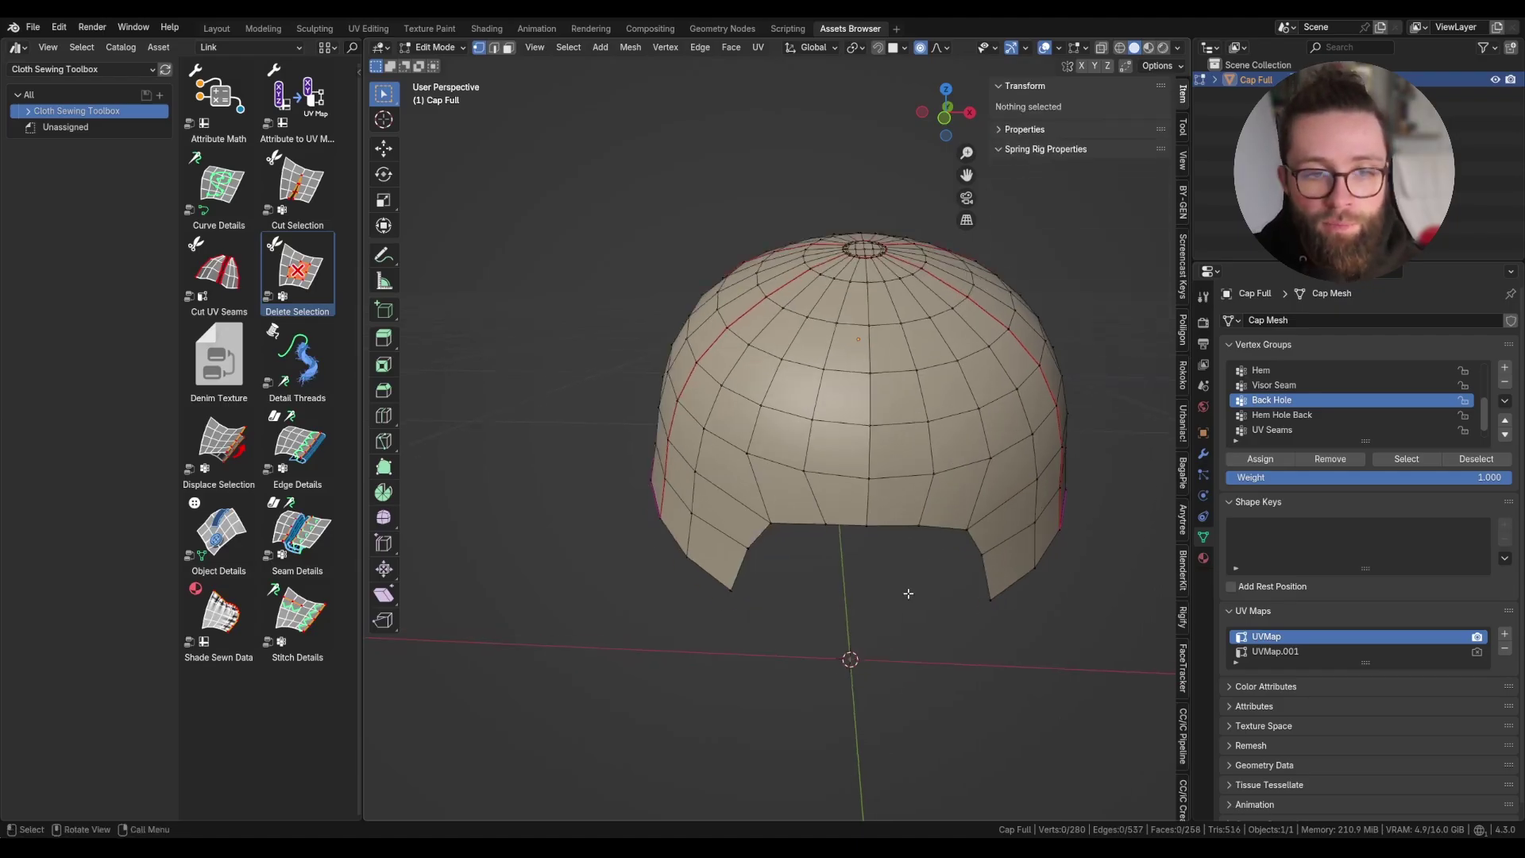
{"action": "middle_click_drag", "start_coordinate": [888, 606], "coordinate": [862, 685]}
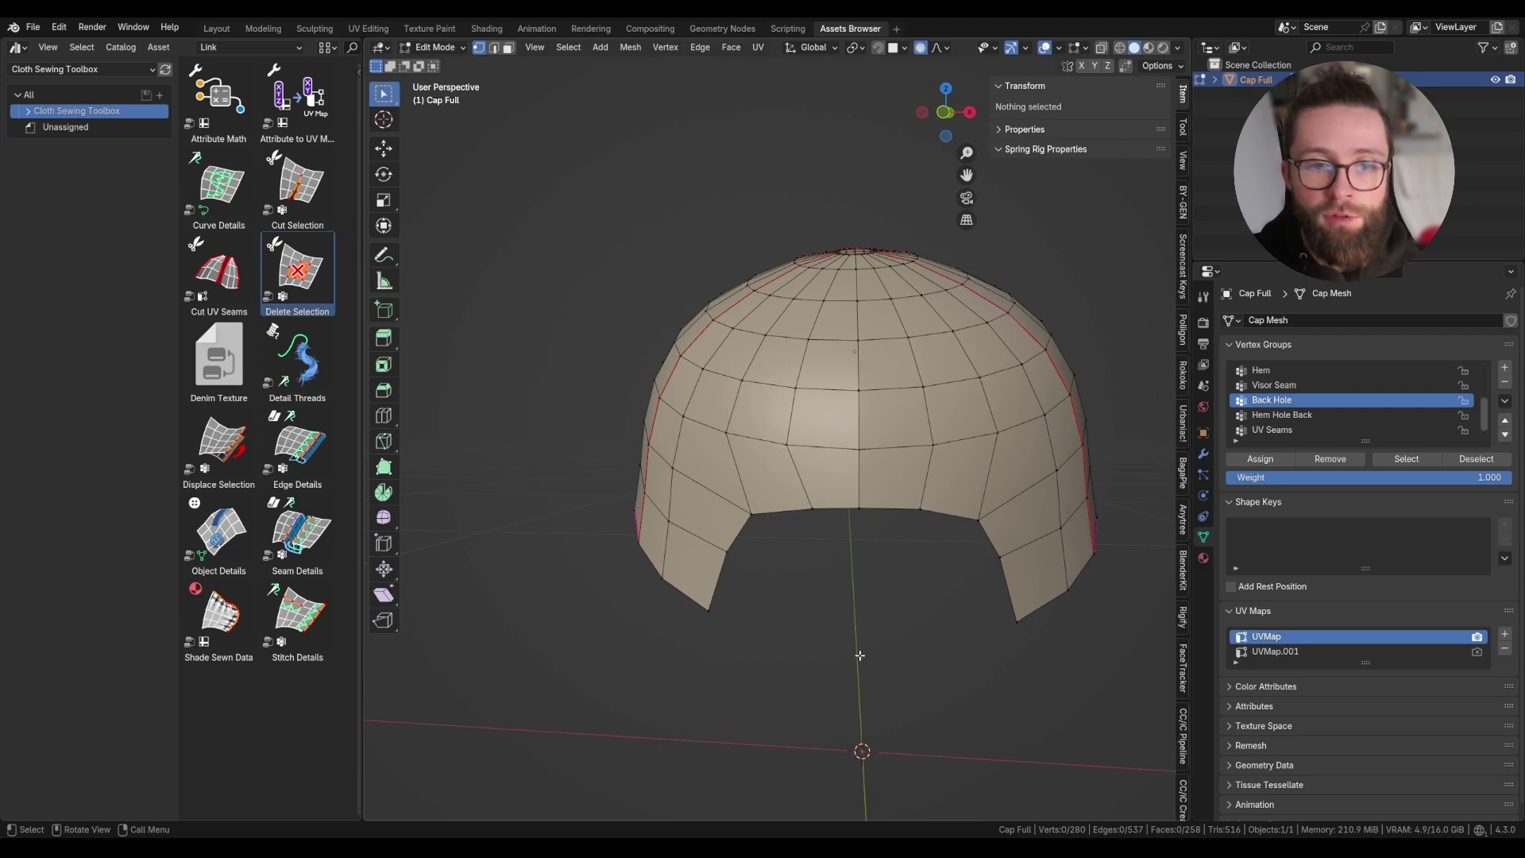
{"action": "key", "text": "ctrl+z"}
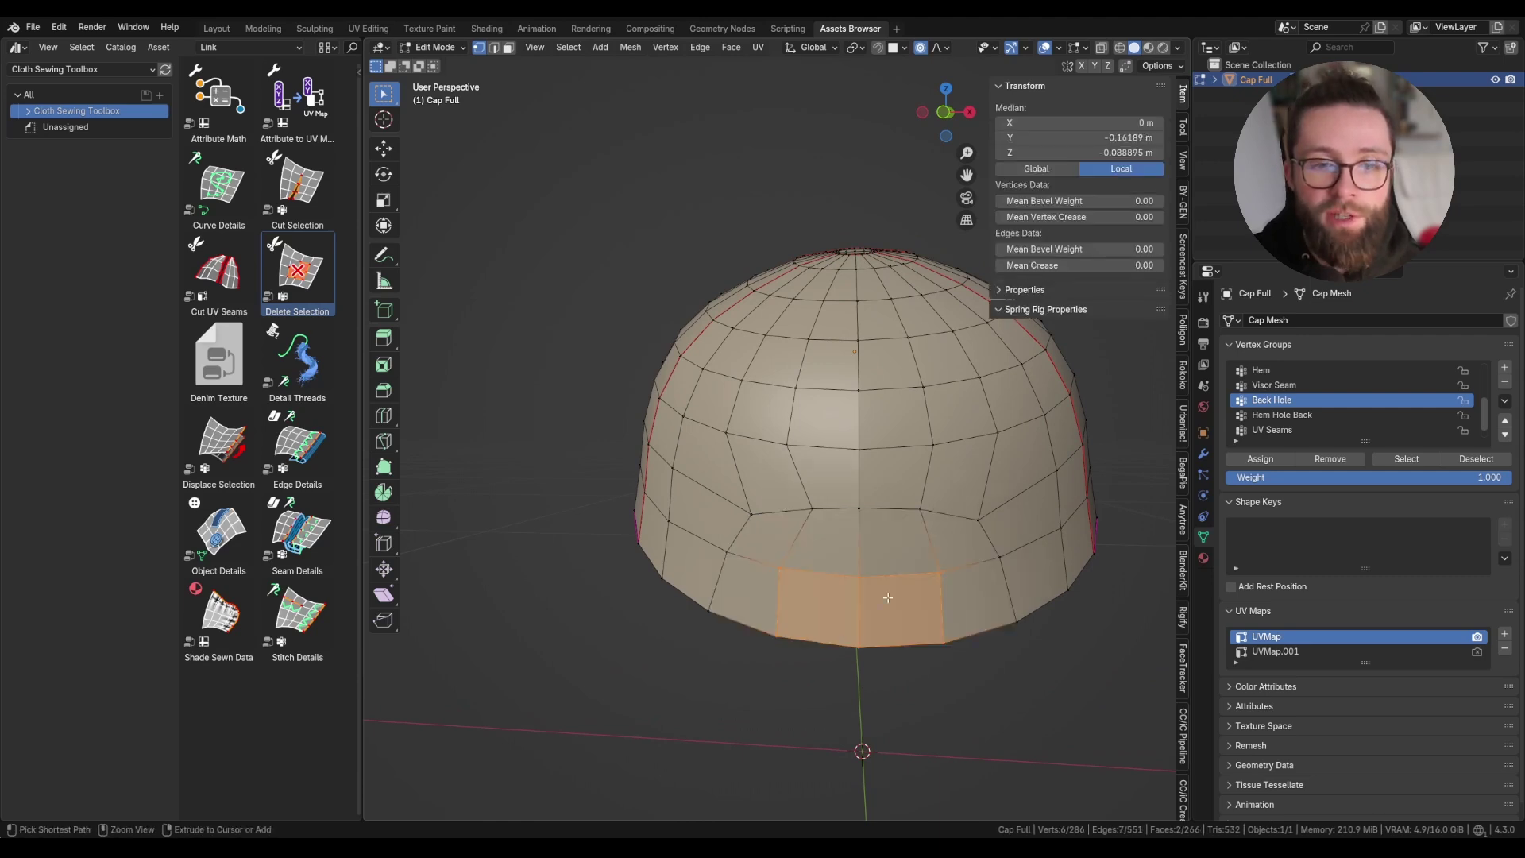
Grow the rear selection by one ring, clear it, and reselect the Back Hole vertex group.
{"action": "key", "text": "ctrl+KP_Add"}
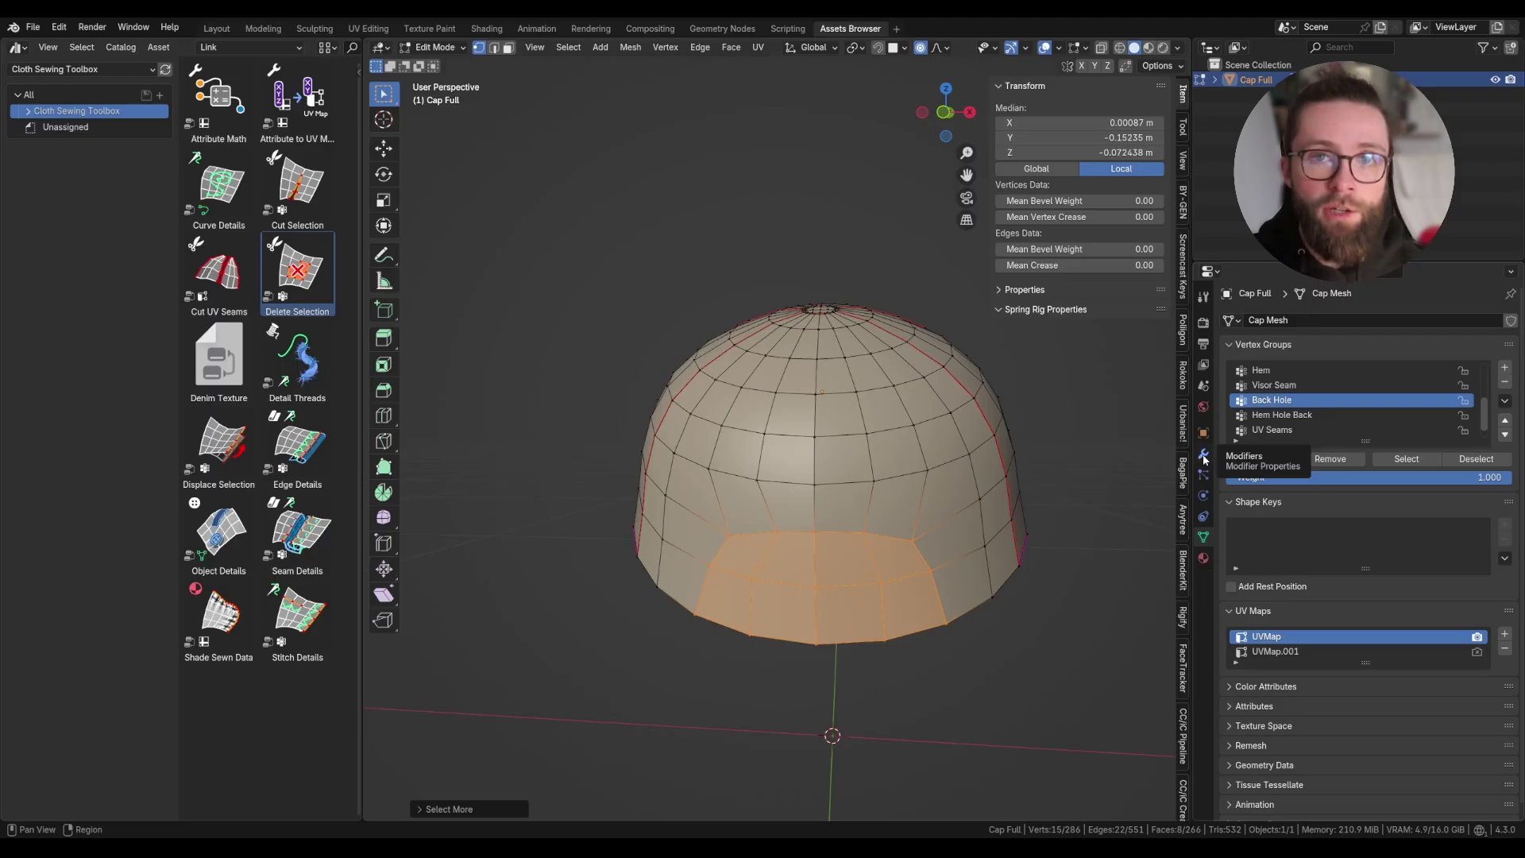
{"action": "key", "text": "alt+a"}
{"action": "left_click", "coordinate": [1399, 460]}
Switch the Delete Selection modifier's Selection input to an attribute and set it to Back Hole.
{"action": "middle_click_drag", "start_coordinate": [1104, 491], "coordinate": [1138, 505]}
{"action": "left_click", "coordinate": [1203, 453]}
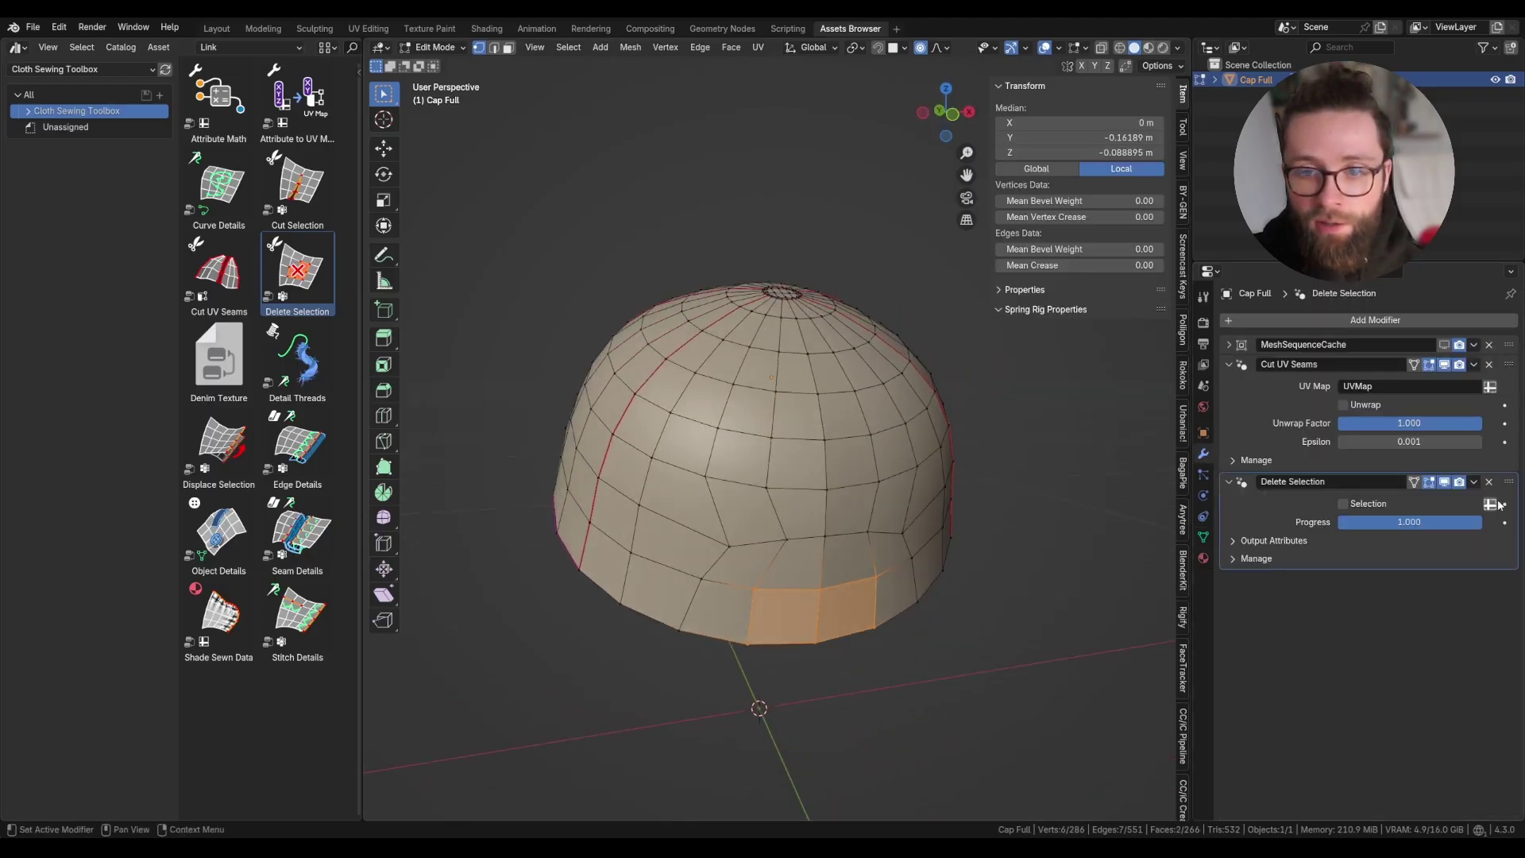
{"action": "left_click", "coordinate": [1490, 503]}
{"action": "left_click", "coordinate": [1382, 503]}
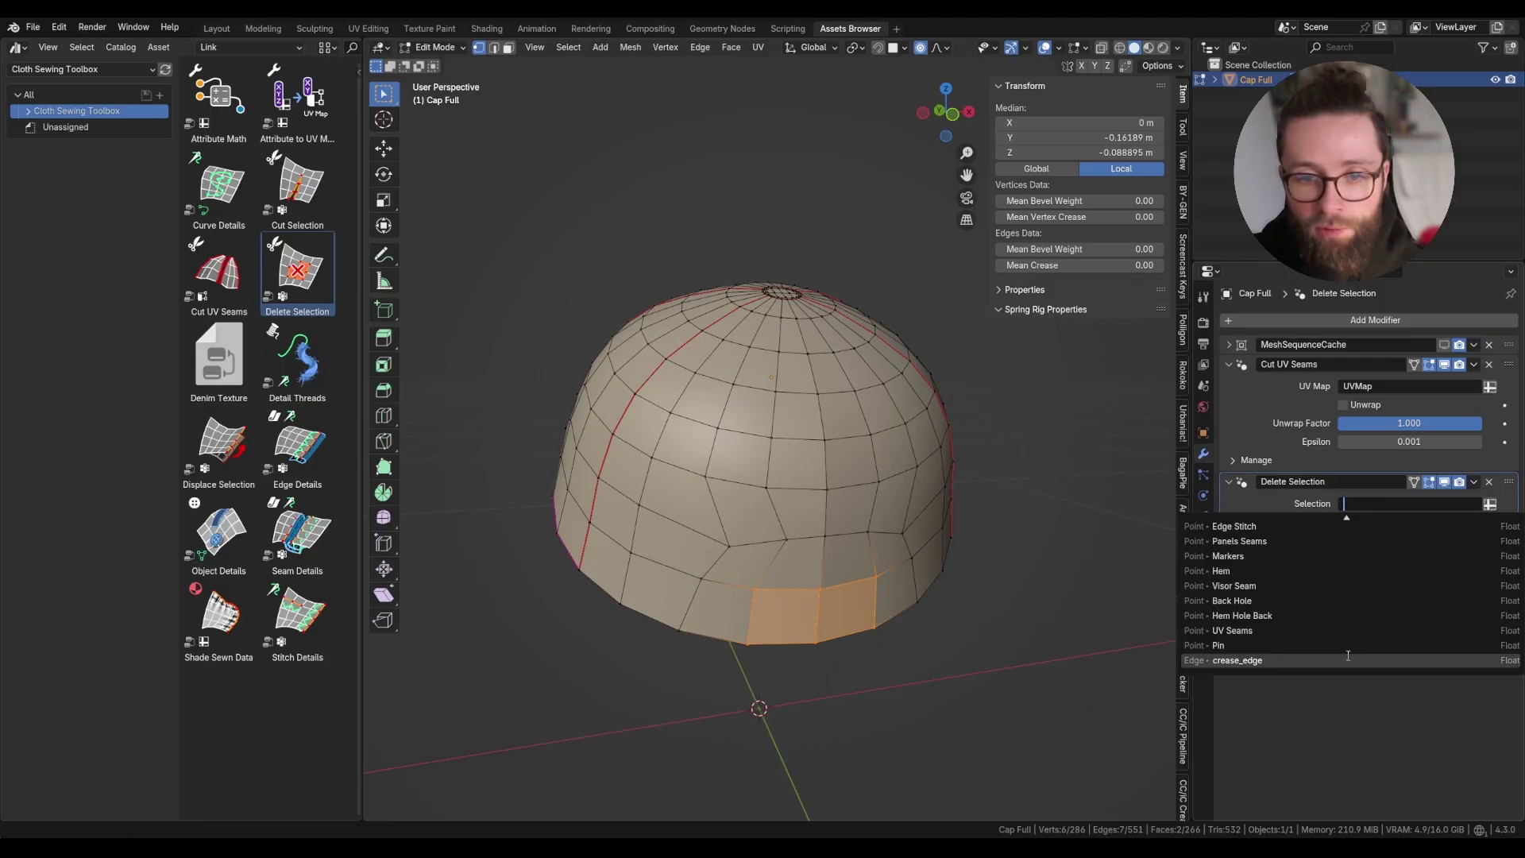
{"action": "left_click", "coordinate": [1232, 601]}
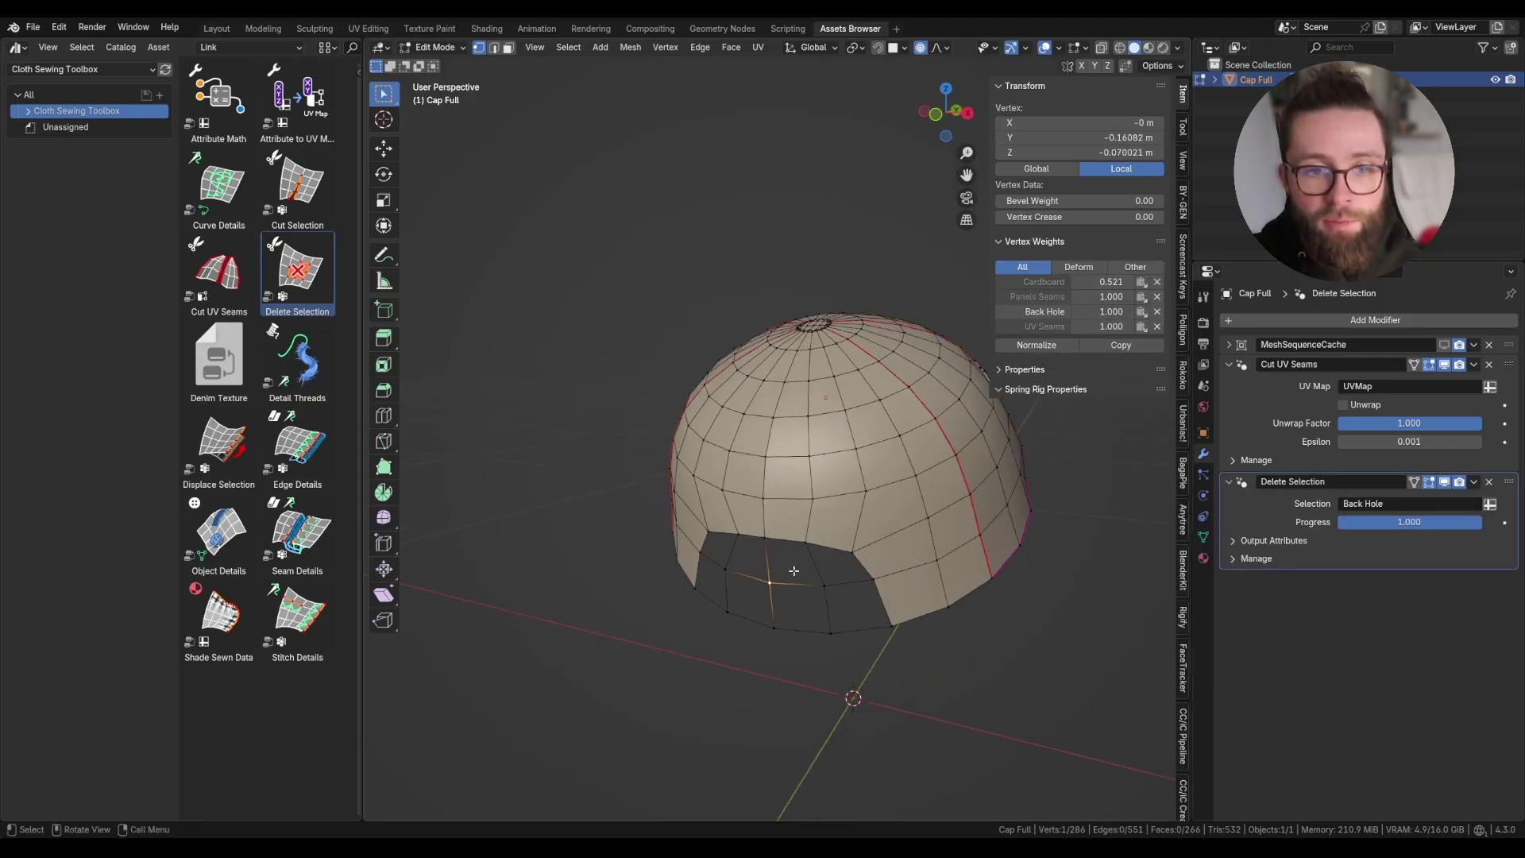
Return to Object Mode and play the cap's animation while viewing the rear opening from several angles.
{"action": "middle_click_drag", "start_coordinate": [802, 582], "coordinate": [775, 507]}
{"action": "key", "text": "Tab"}
{"action": "key", "text": "space"}
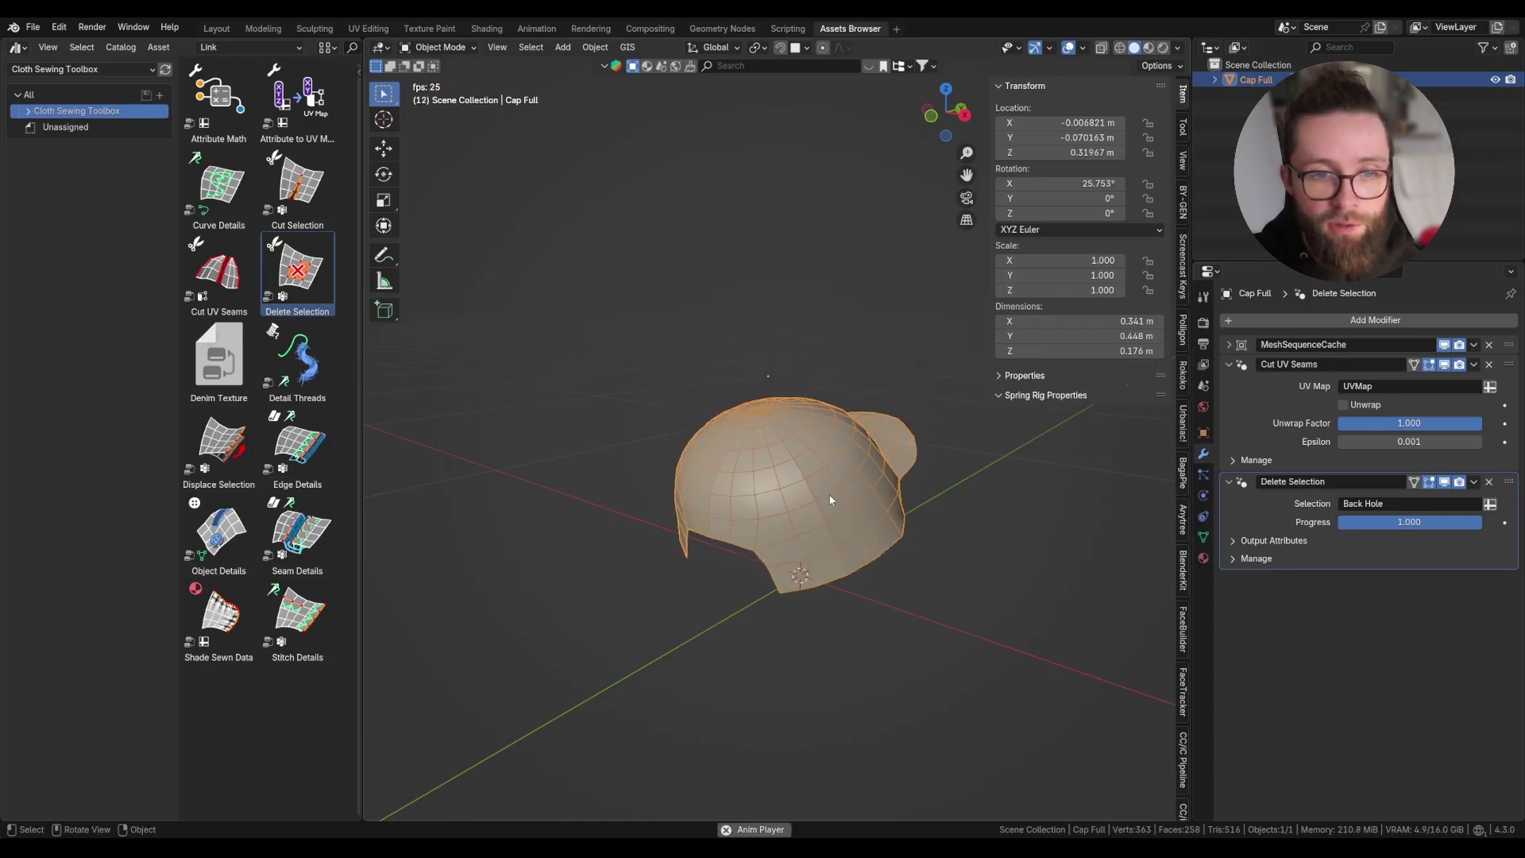
{"action": "middle_click_drag", "start_coordinate": [827, 501], "coordinate": [802, 586]}
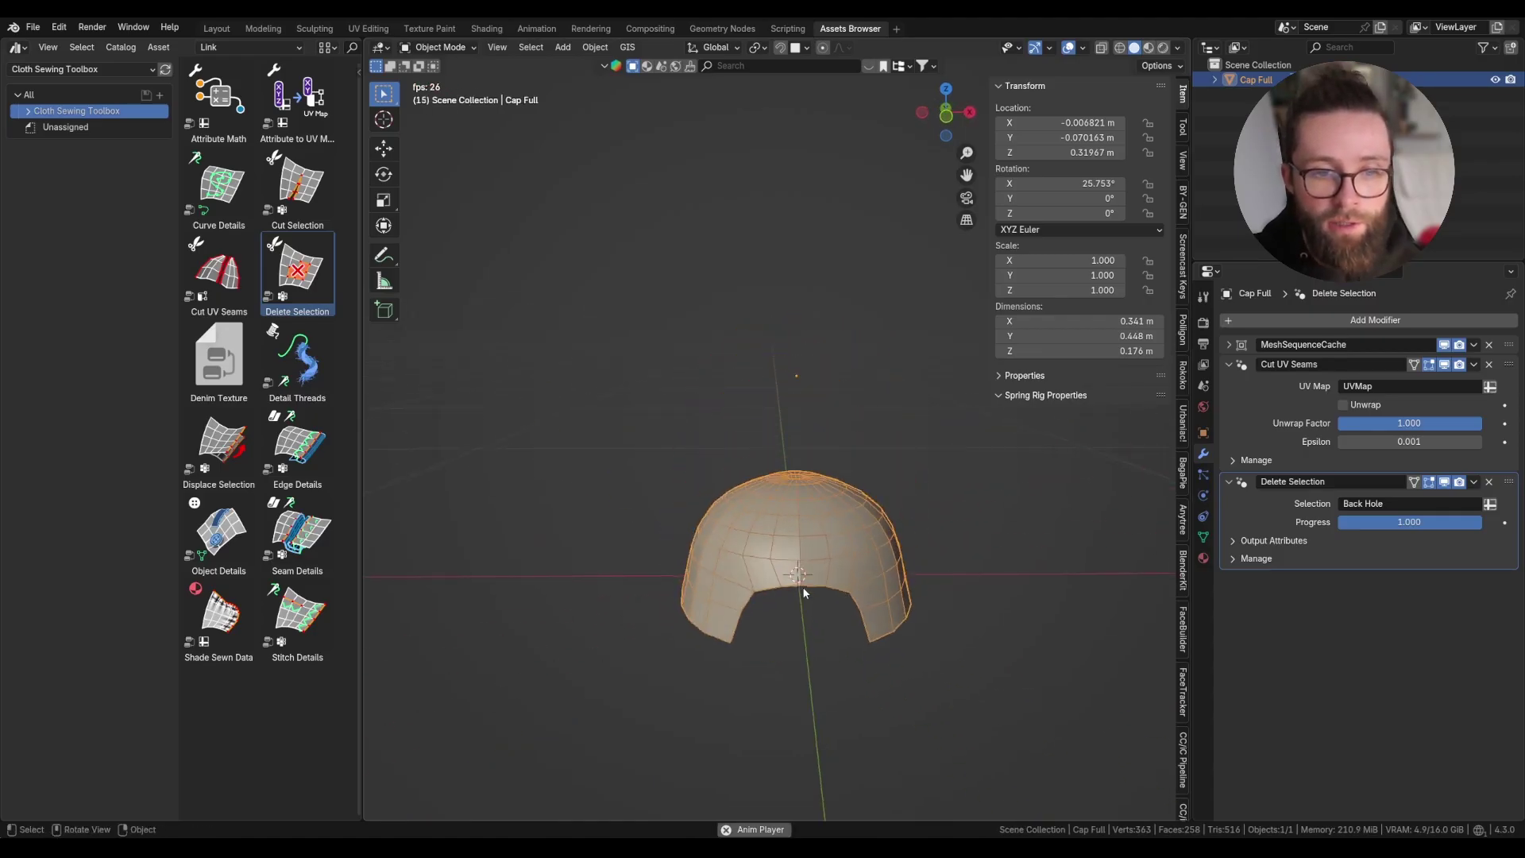
Test a partial Progress value on the Delete Selection modifier and expand its Output Attributes.
{"action": "middle_click_drag", "start_coordinate": [718, 636], "coordinate": [759, 726]}
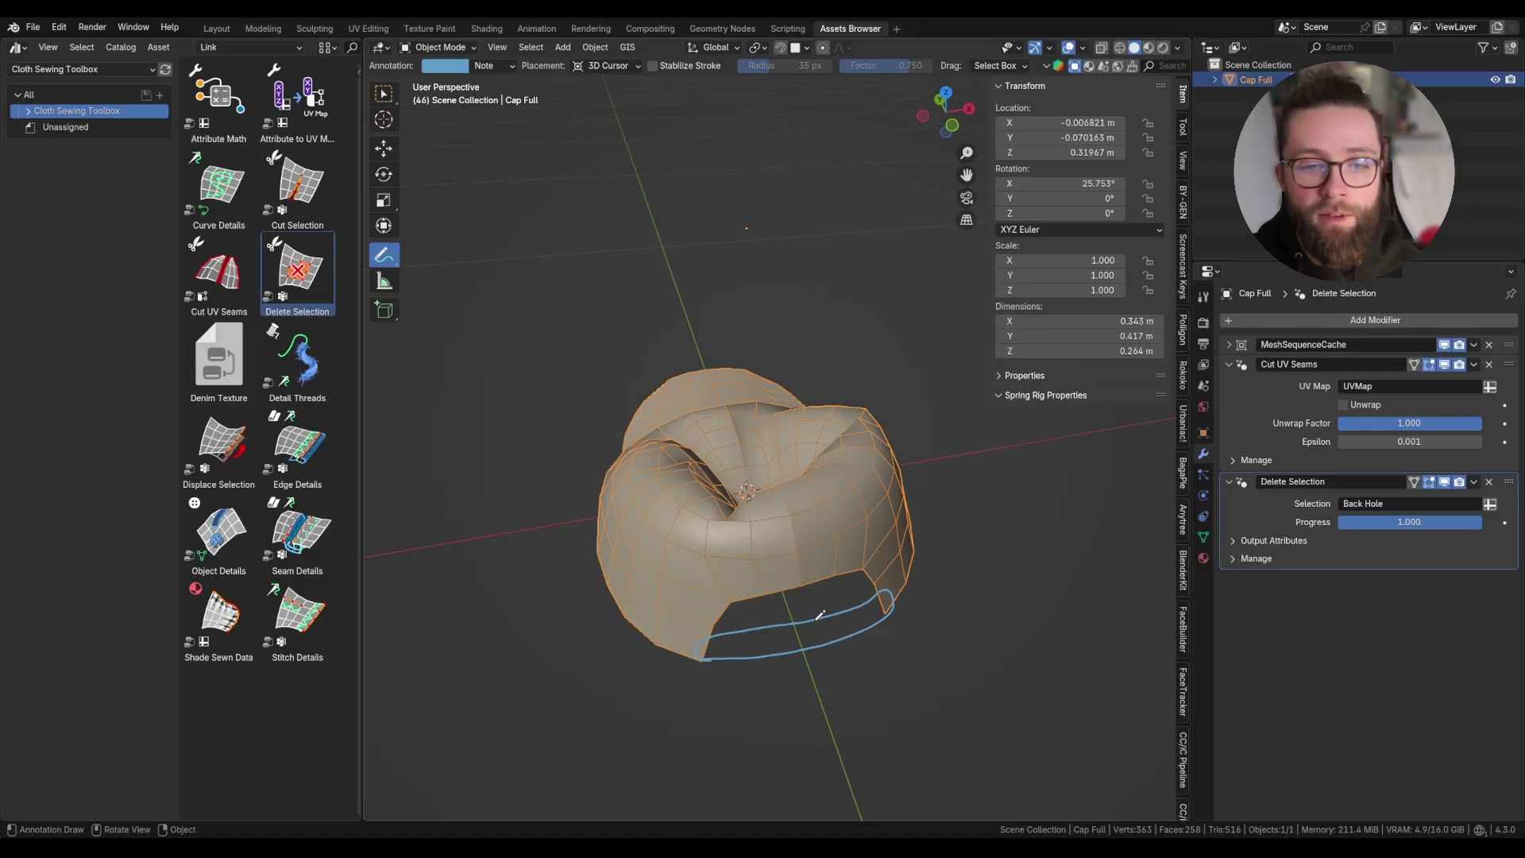
{"action": "mouse_move", "coordinate": [1478, 522]}
{"action": "left_mouse_down"}
{"action": "mouse_move", "coordinate": [1338, 522]}
{"action": "mouse_move", "coordinate": [1485, 522]}
{"action": "left_mouse_up"}
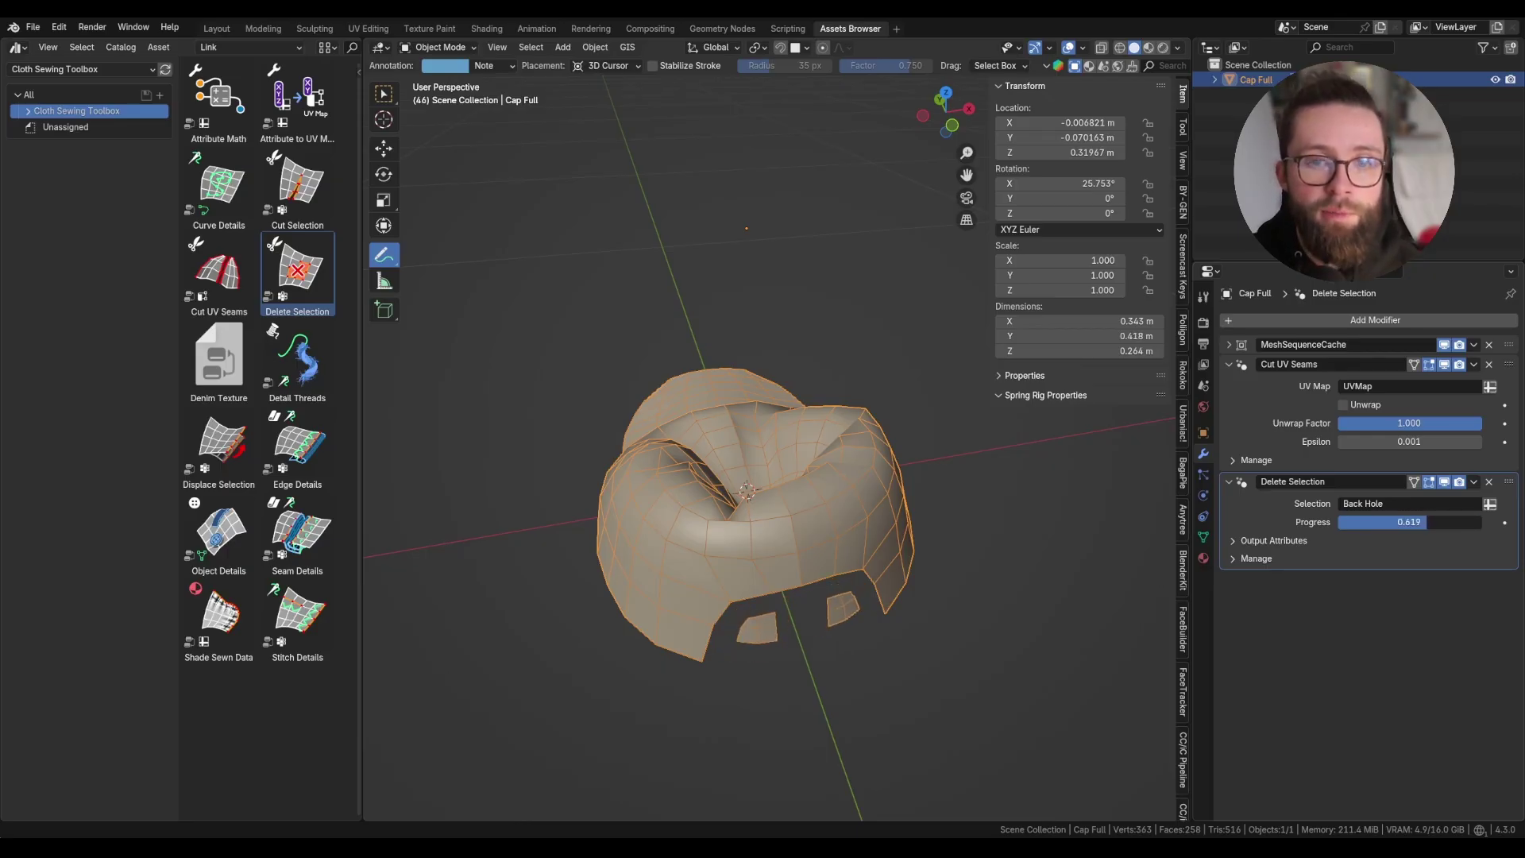
{"action": "left_click", "coordinate": [1306, 541]}
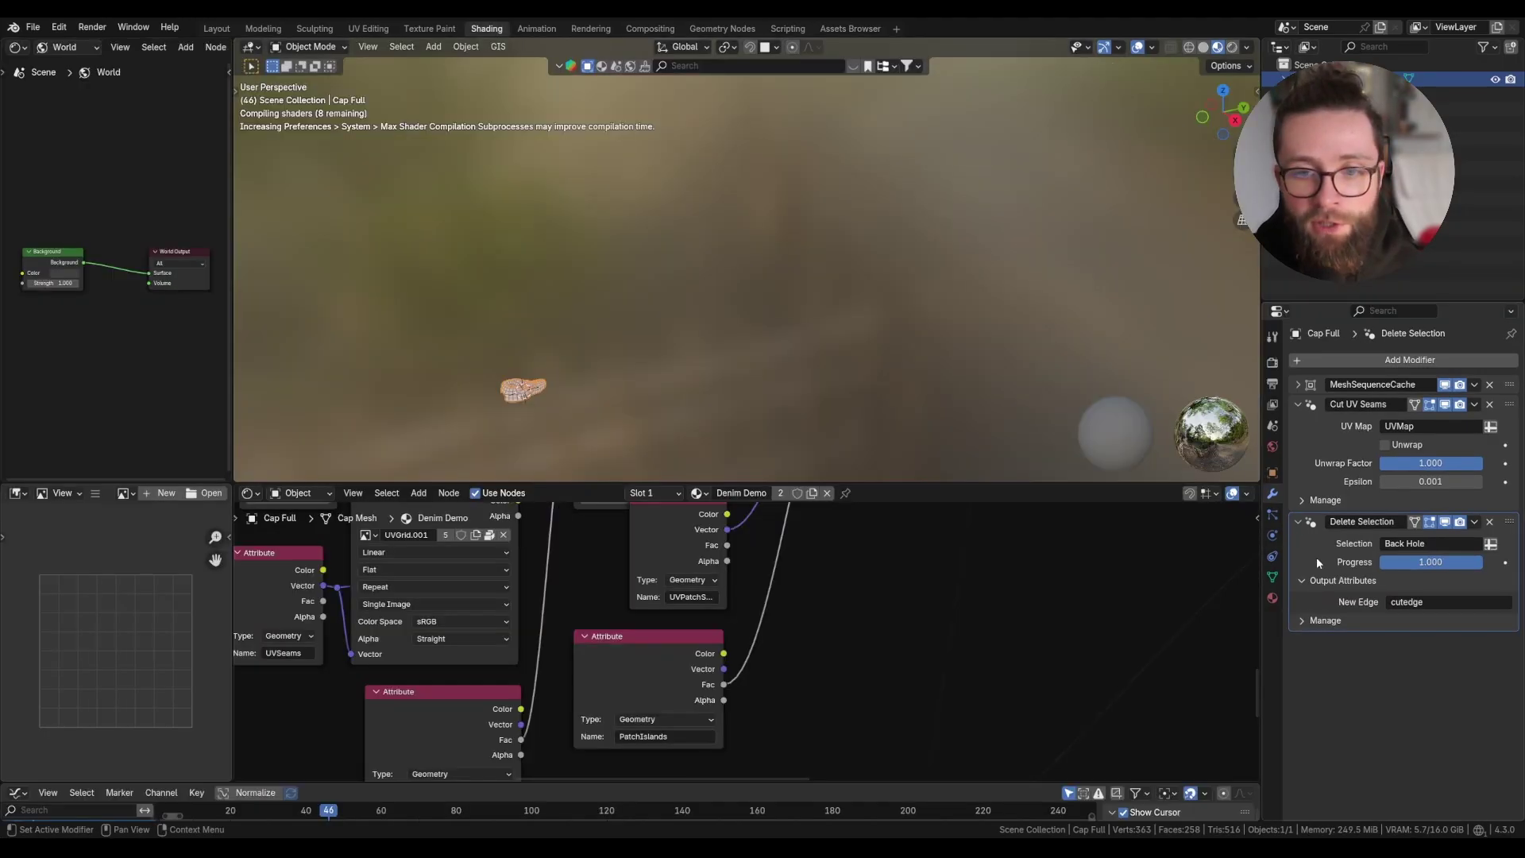
Unlink the Denim Demo material from the cap and create a new default material in the Shading workspace.
{"action": "middle_click_drag", "start_coordinate": [738, 307], "coordinate": [829, 333]}
{"action": "scroll", "coordinate": [830, 336], "scroll_direction": "up", "scroll_amount": 2}
{"action": "left_click", "coordinate": [826, 492]}
{"action": "scroll", "coordinate": [717, 217], "scroll_direction": "up", "scroll_amount": 4}
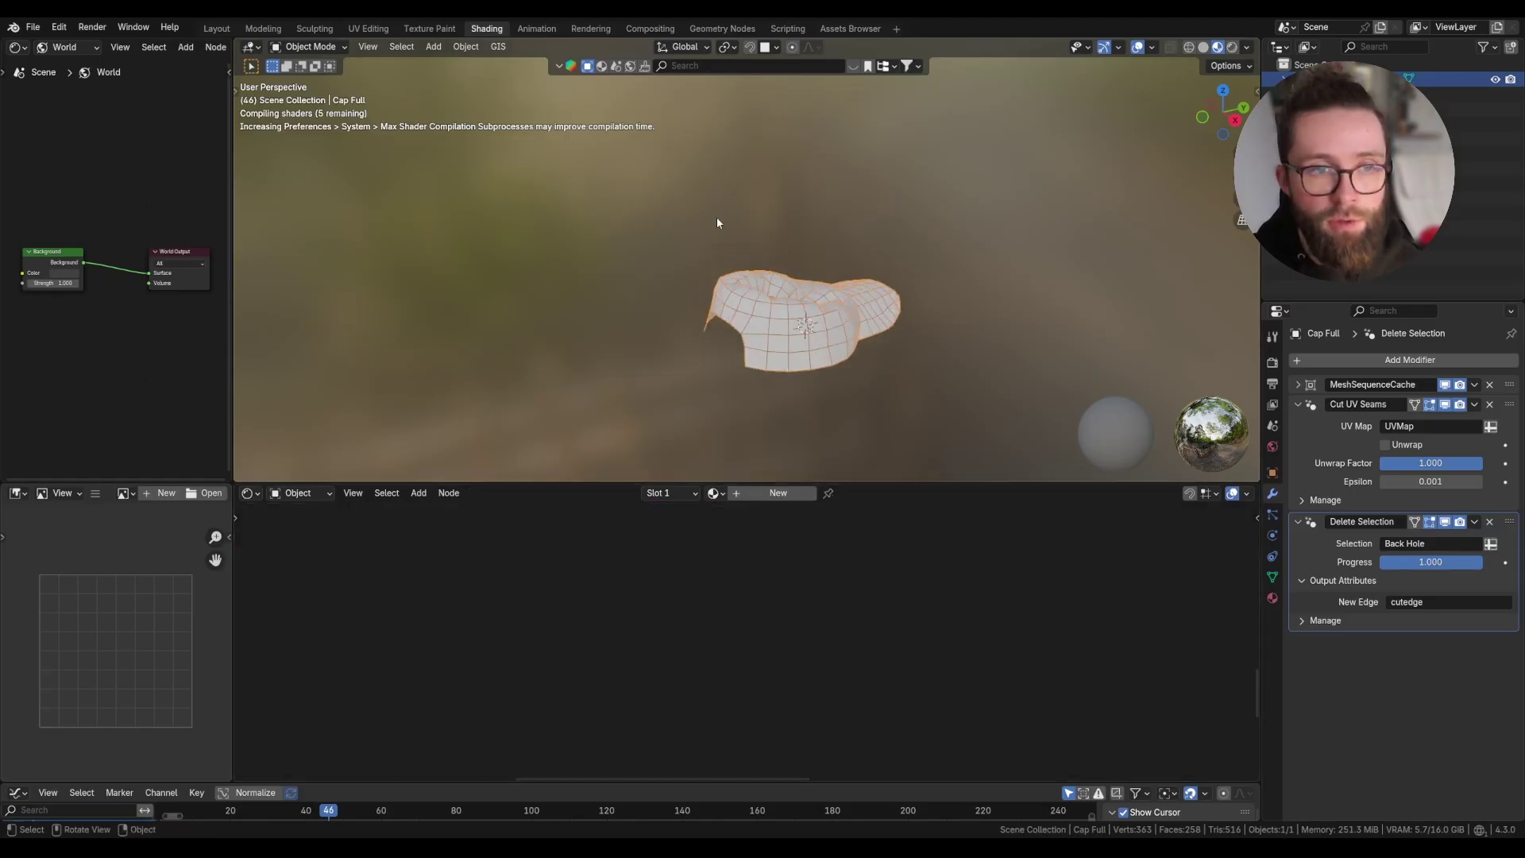
{"action": "scroll", "coordinate": [612, 546], "scroll_direction": "up", "scroll_amount": 1}
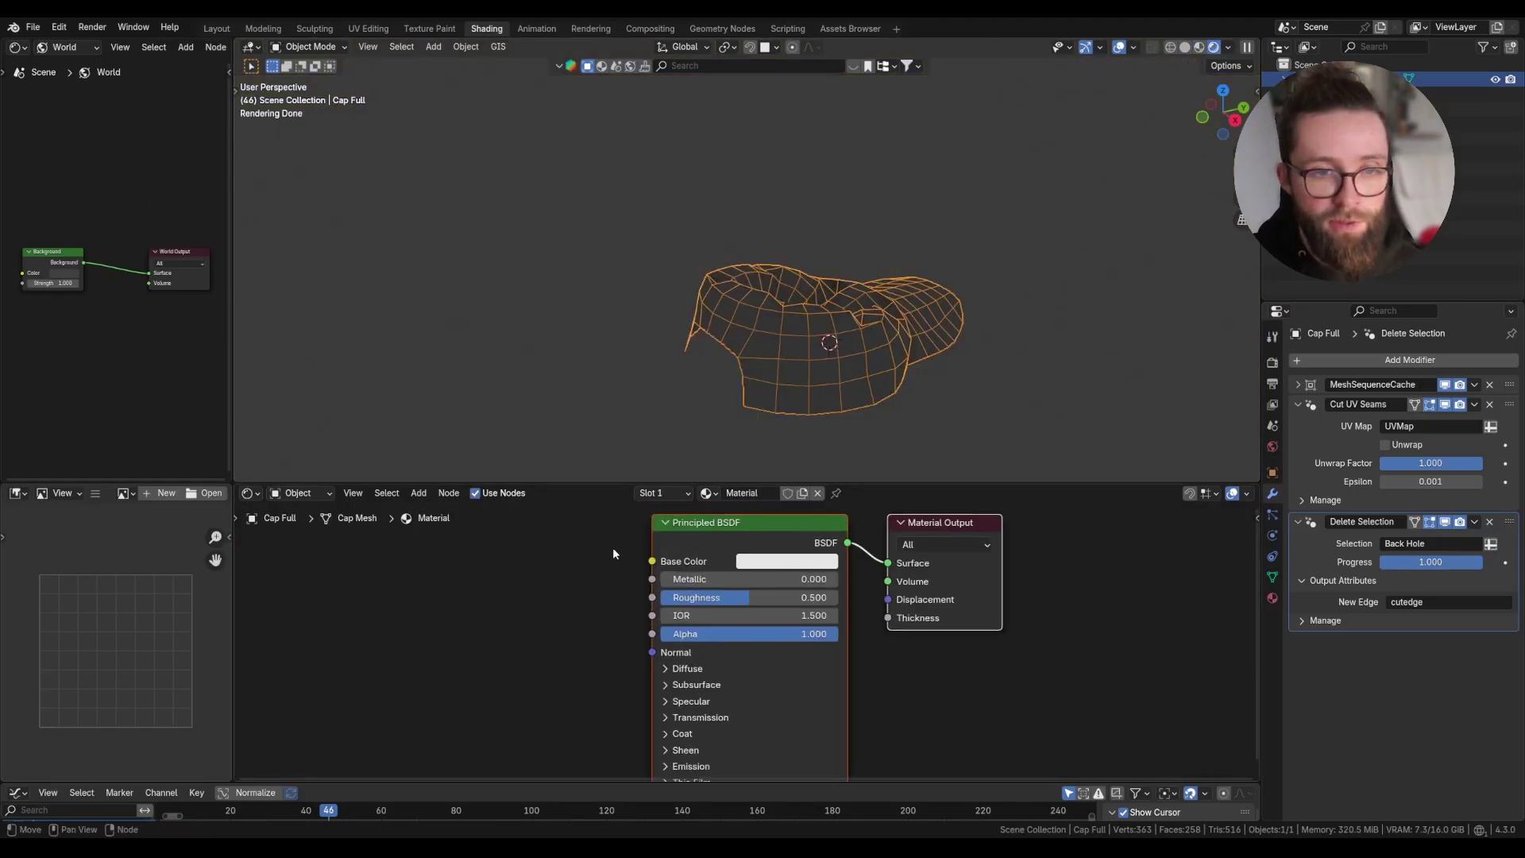
Add an Attribute node named cutedge and preview its Color output on the cap's rear opening.
{"action": "middle_click_drag", "start_coordinate": [612, 546], "coordinate": [679, 548]}
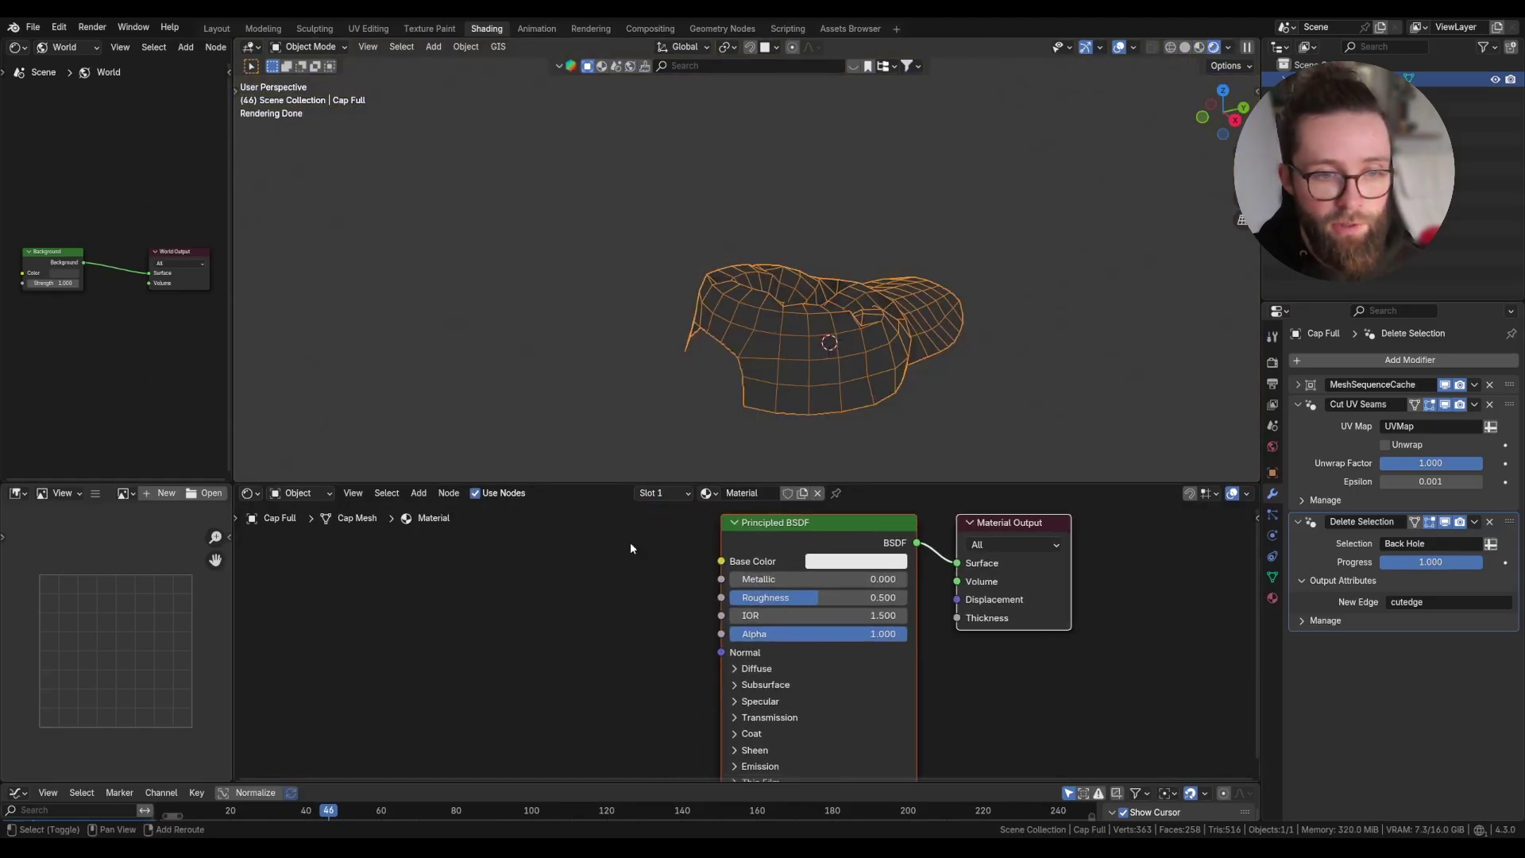
{"action": "key", "text": "shift+a"}
{"action": "type", "text": "attribu"}
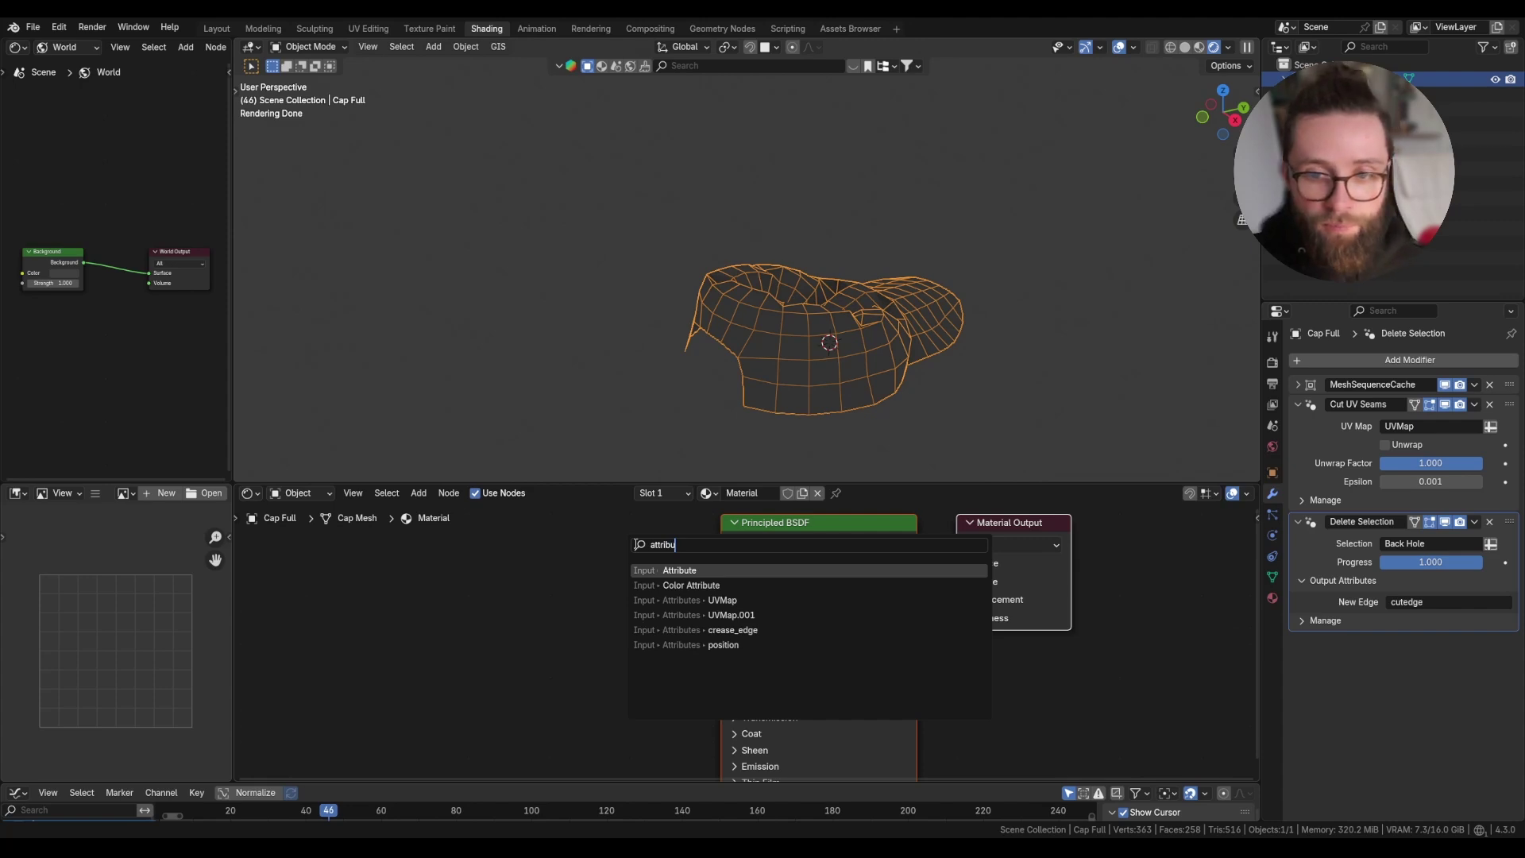
{"action": "key", "text": "Return"}
{"action": "left_click", "coordinate": [578, 691]}
{"action": "type", "text": "cute"}
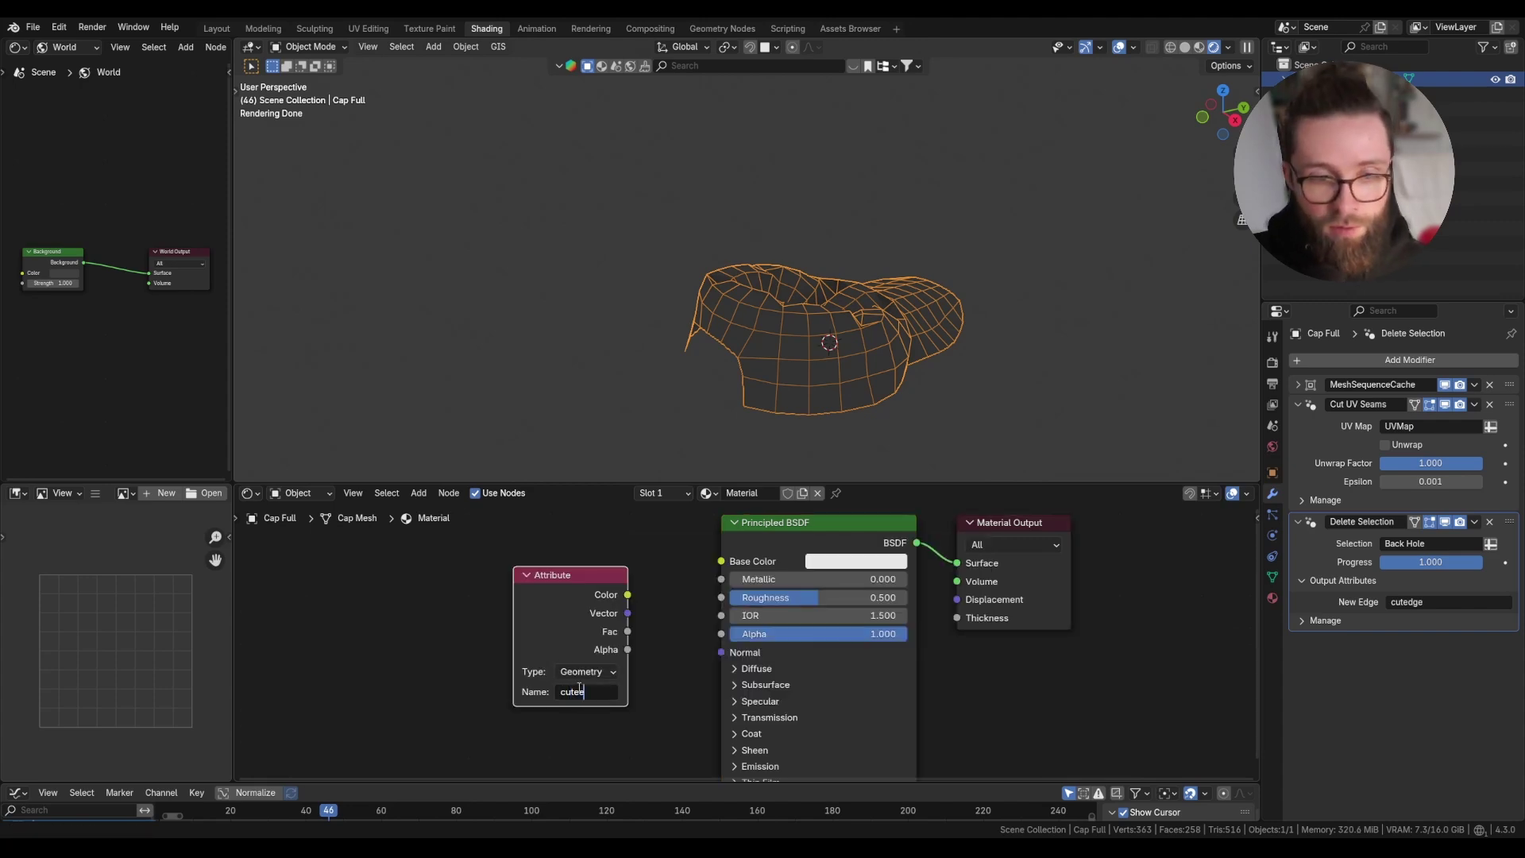
{"action": "type", "text": "dge"}
{"action": "key", "text": "Return"}
{"action": "left_click", "coordinate": [603, 647], "text": "ctrl+shift"}
{"action": "middle_click_drag", "start_coordinate": [743, 351], "coordinate": [850, 350]}
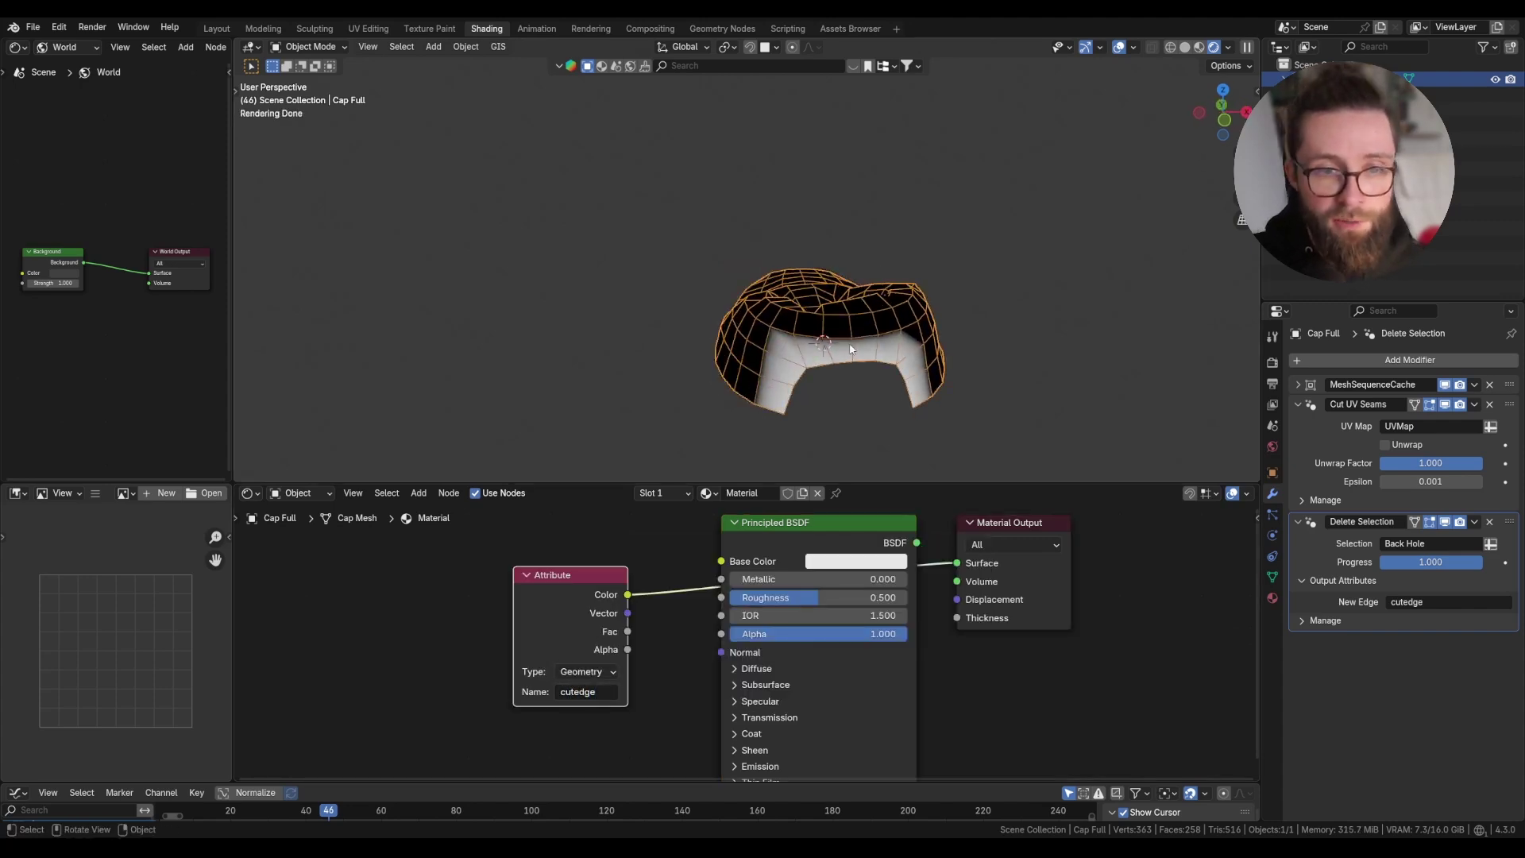
{"action": "left_click", "coordinate": [1386, 362]}
{"action": "type", "text": "mask"}
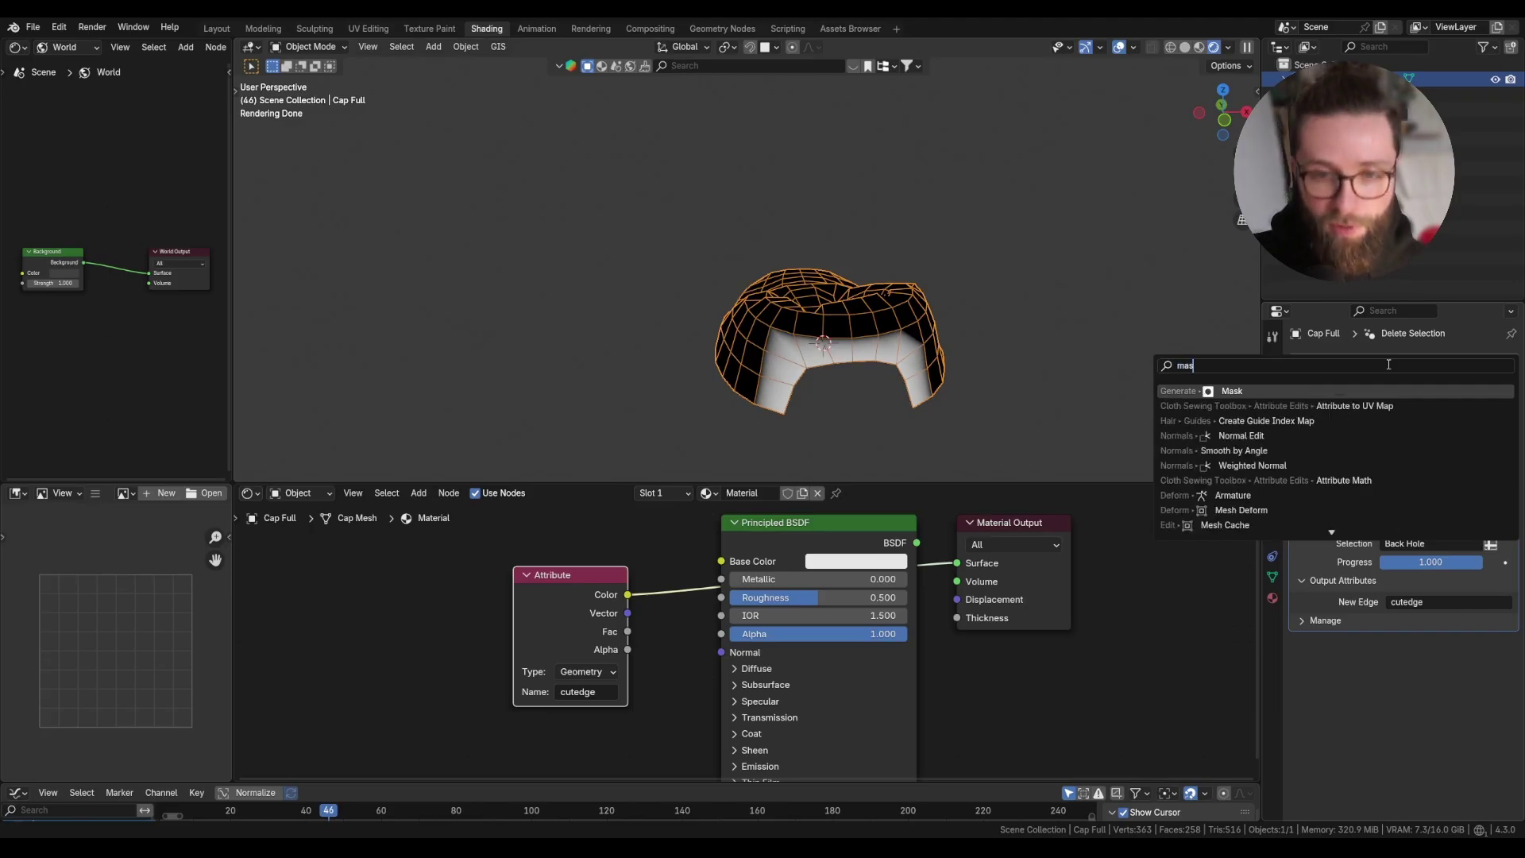
{"action": "key", "text": "Return"}
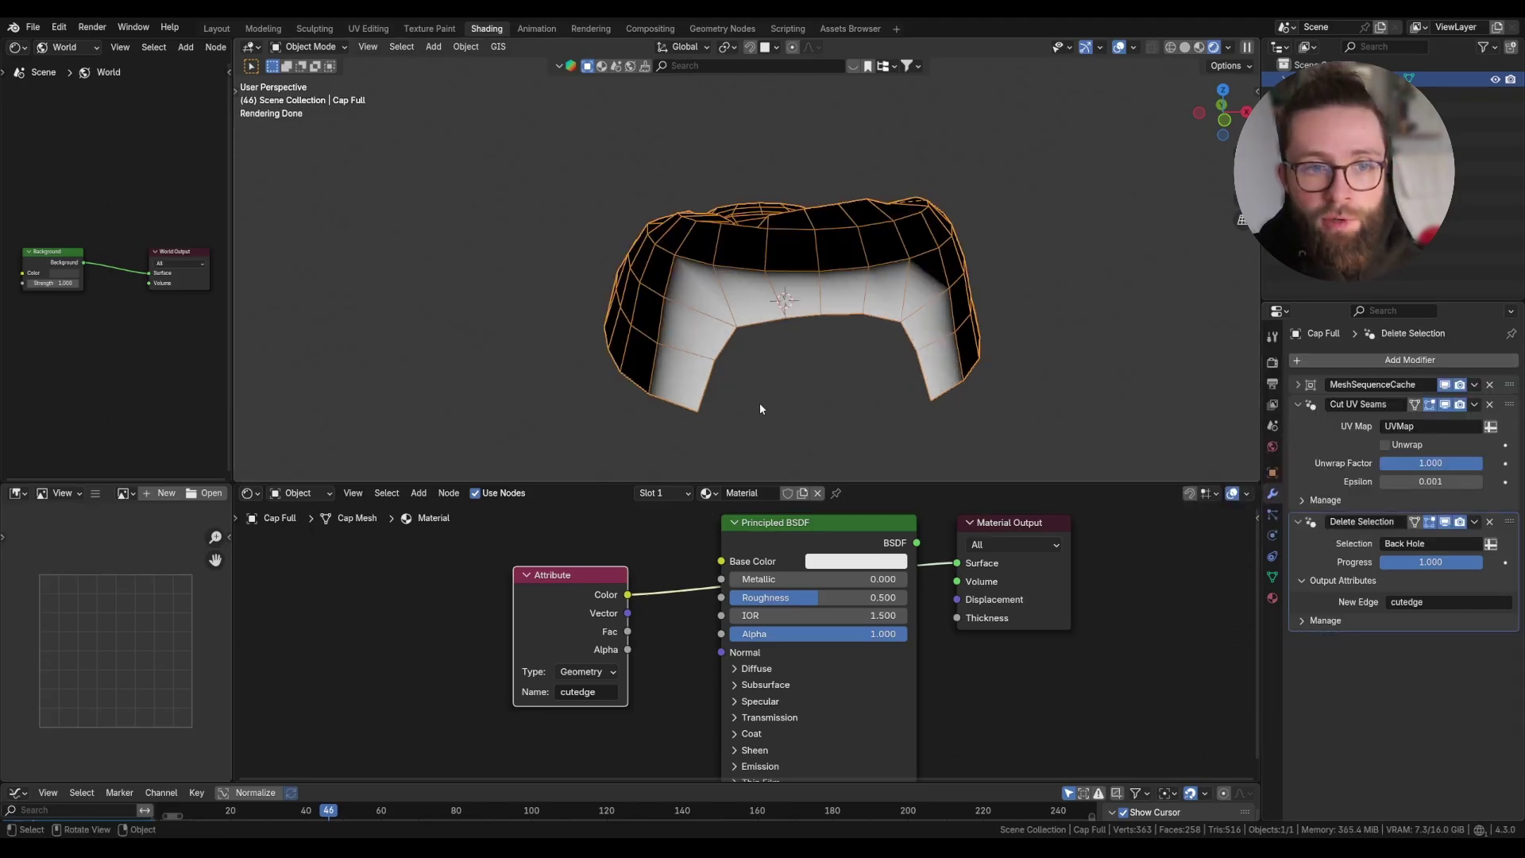
Inspect the rear opening's border in Edit Mode by selecting an edge loop and individual vertices around the hole.
{"action": "middle_click_drag", "start_coordinate": [759, 403], "coordinate": [652, 422]}
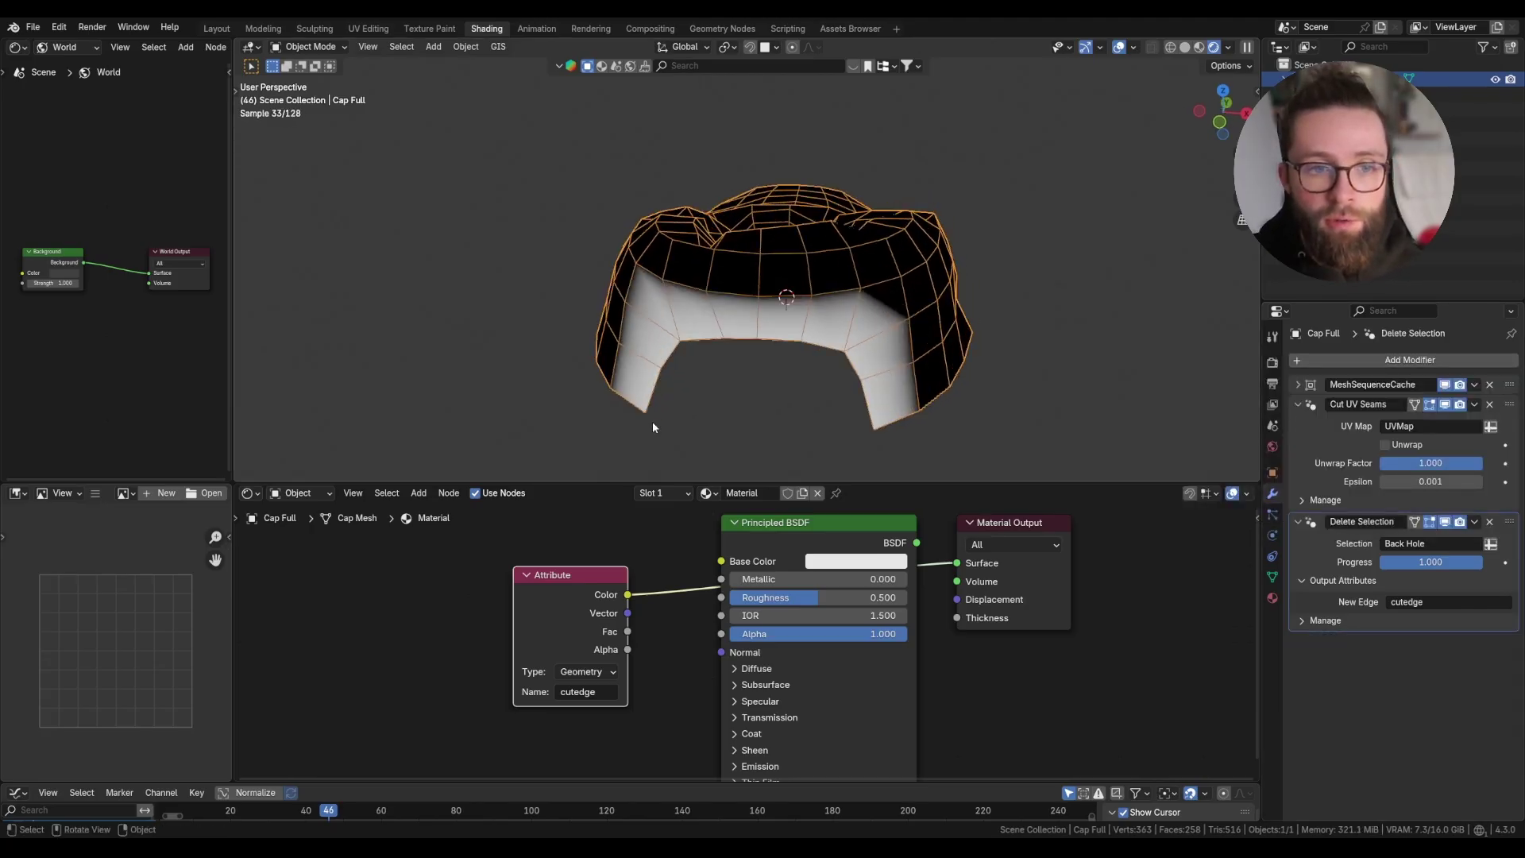
{"action": "middle_click_drag", "start_coordinate": [790, 377], "coordinate": [869, 331]}
{"action": "key", "text": "Tab"}
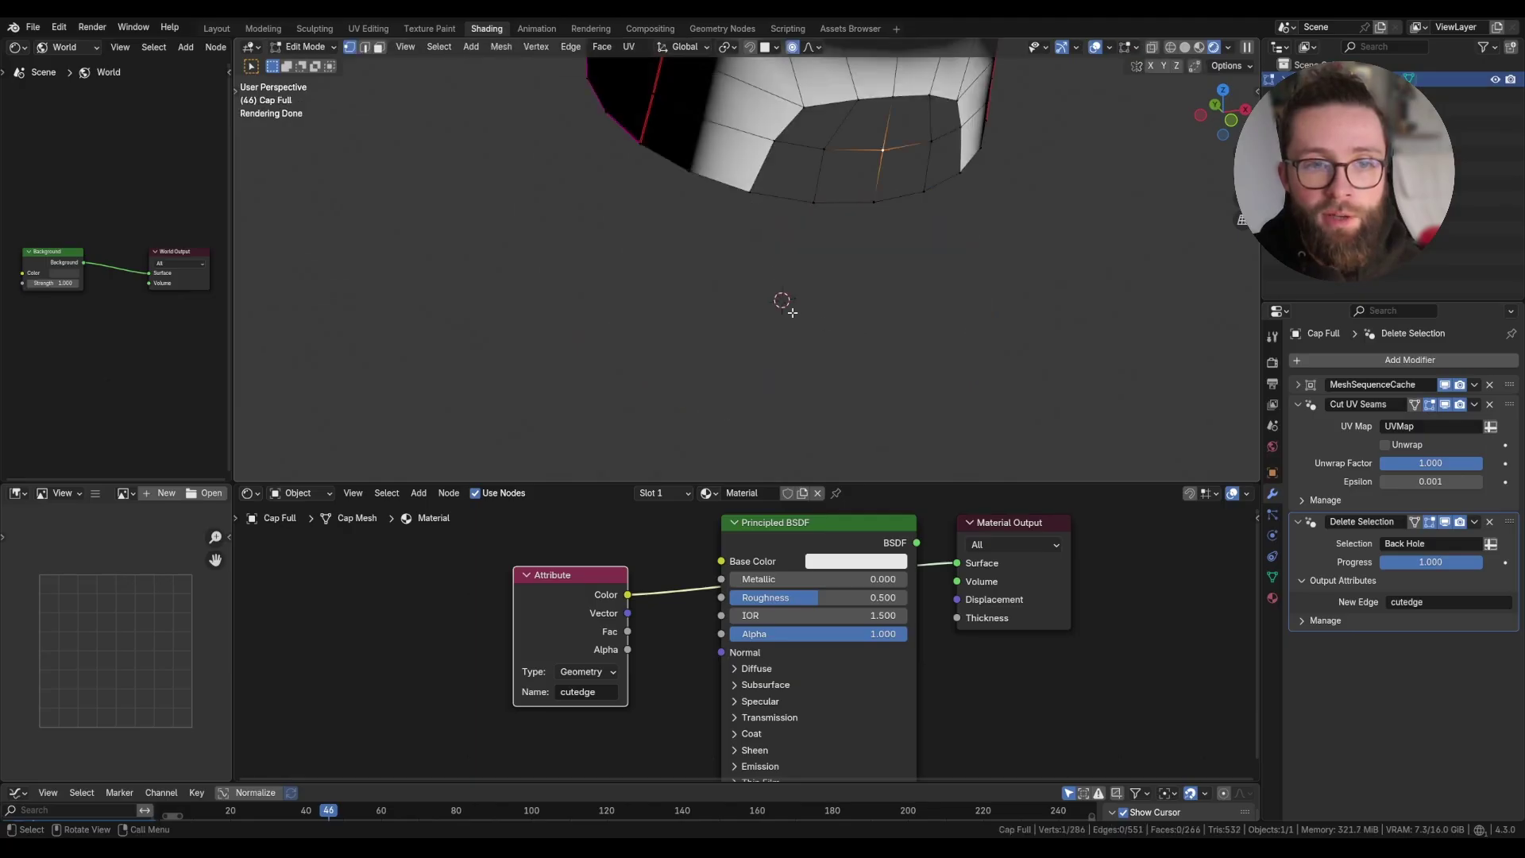
{"action": "left_click", "coordinate": [789, 146], "text": "alt"}
{"action": "left_click", "coordinate": [892, 97]}
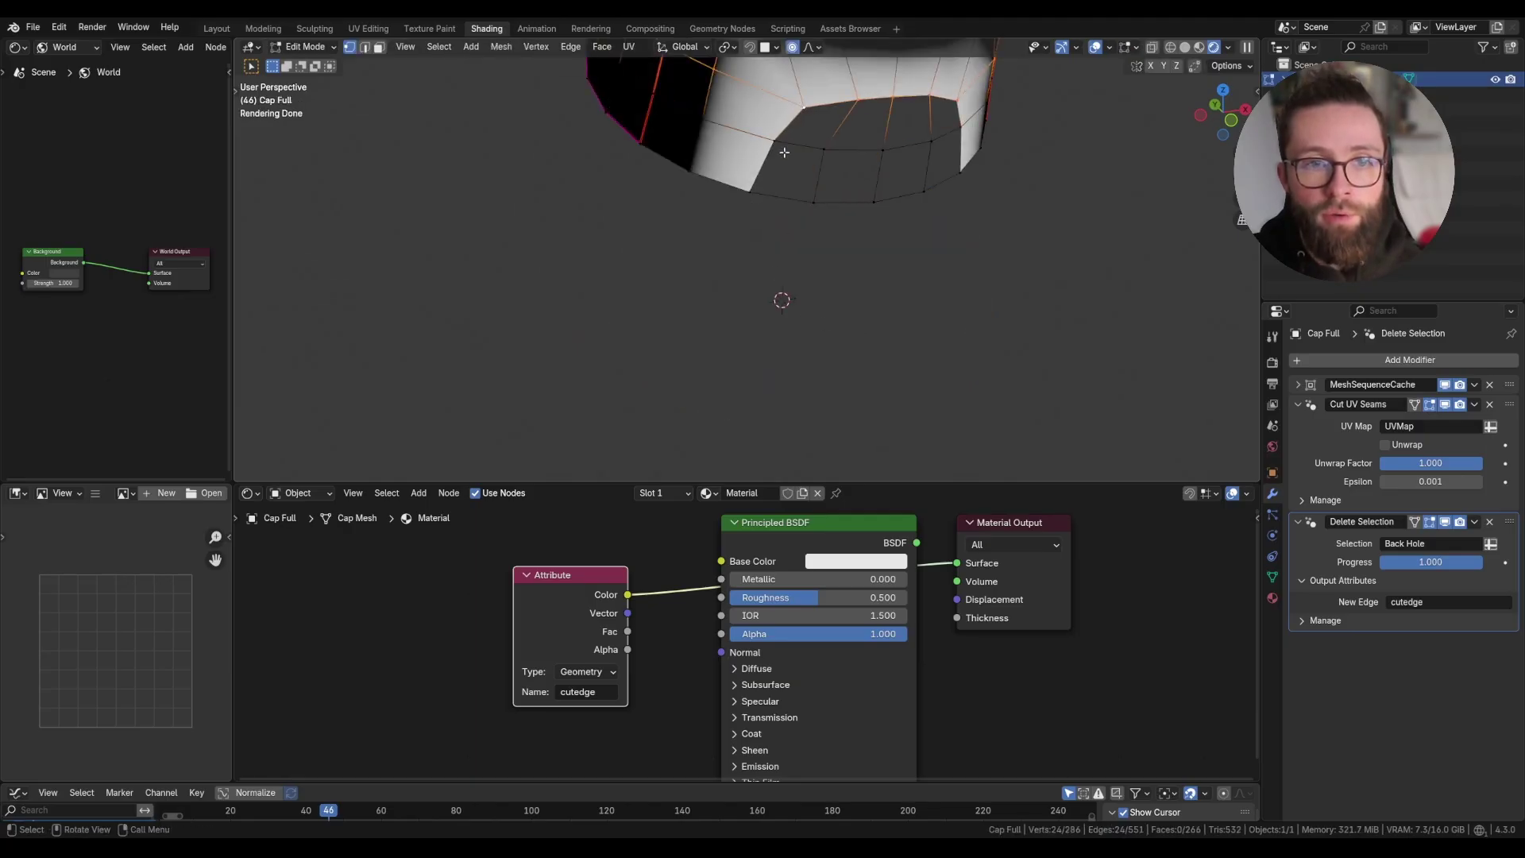
{"action": "left_click", "coordinate": [961, 109]}
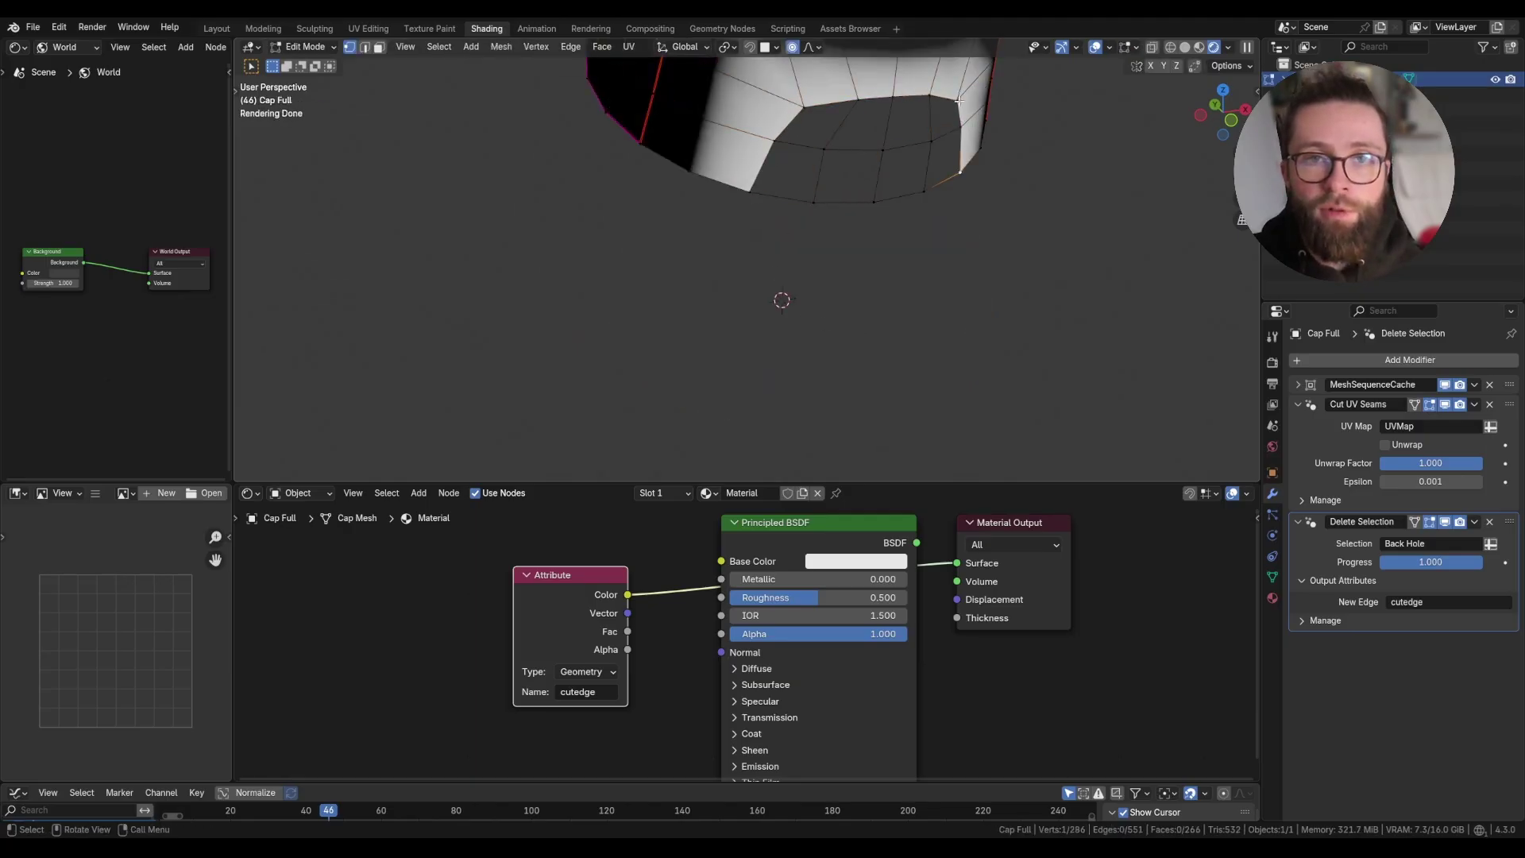
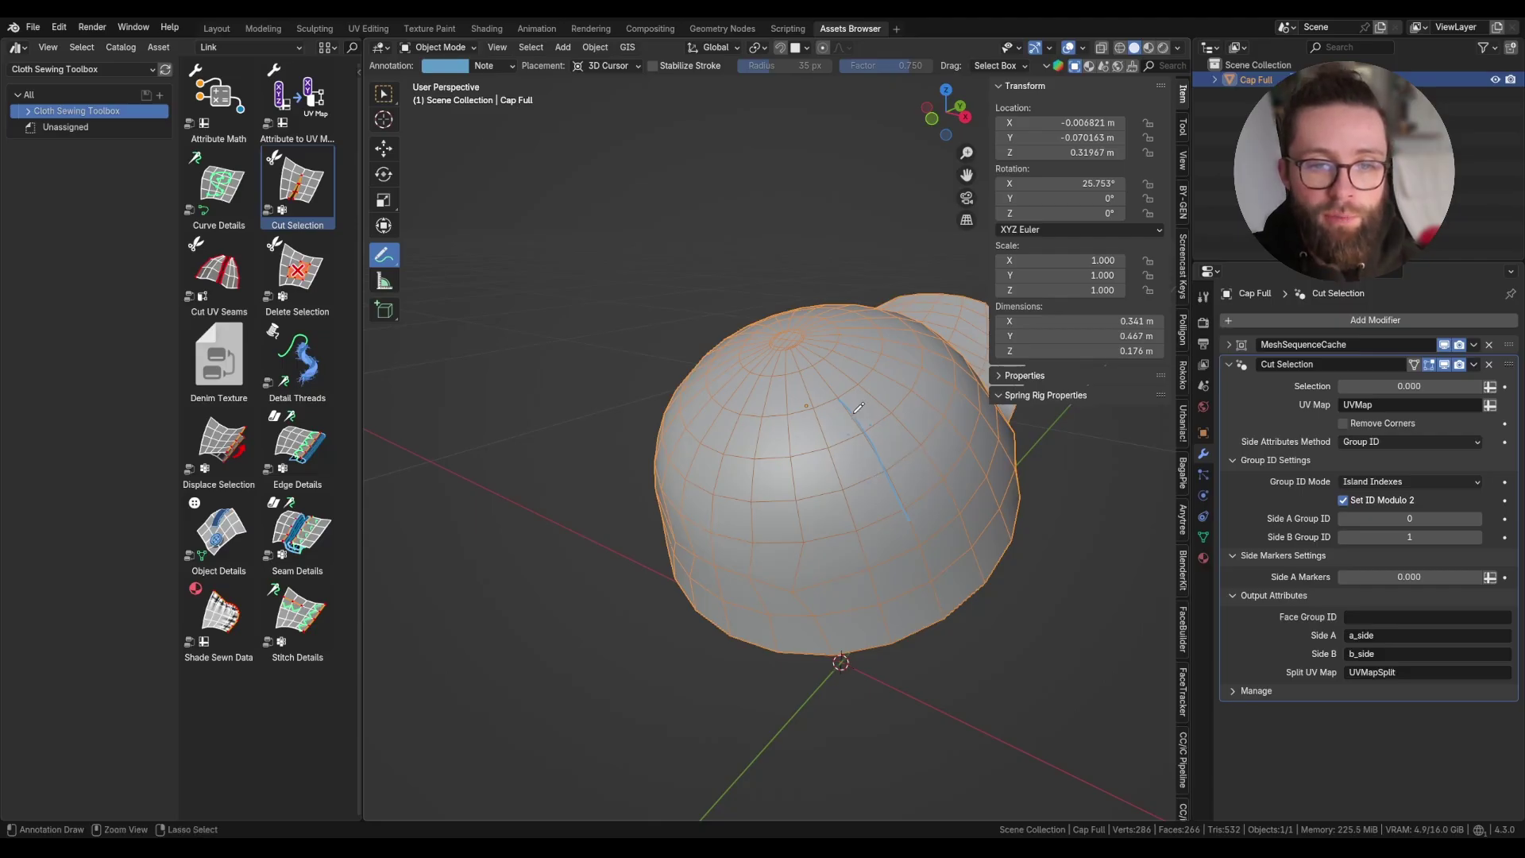
Annotate a cut line and its neighbouring sides on the cap's crown and check the Group ID Mode options.
{"action": "scroll", "coordinate": [848, 394], "scroll_direction": "up", "scroll_amount": 2}
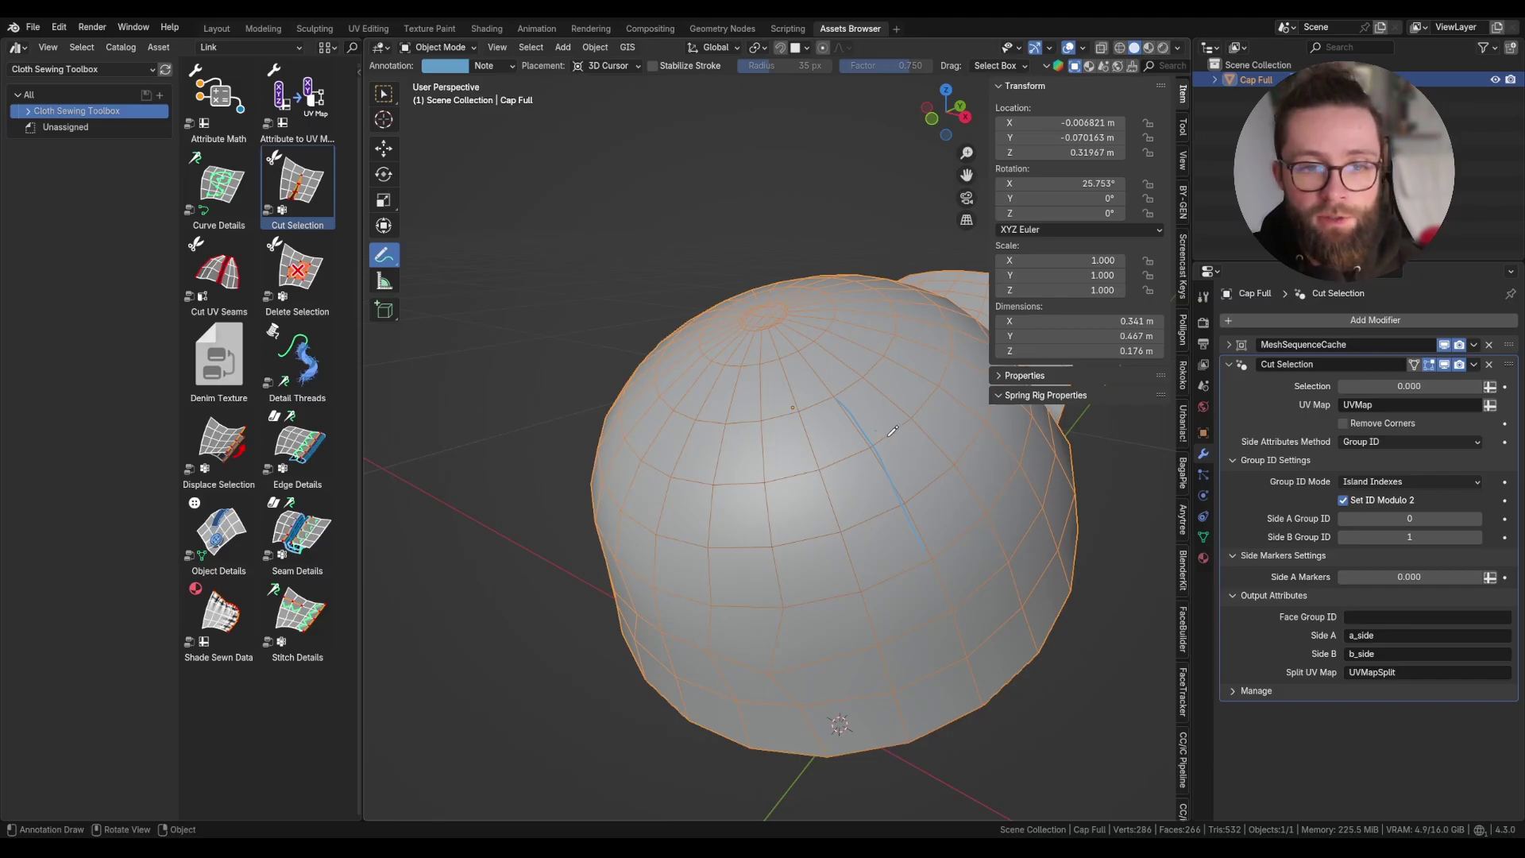
{"action": "left_click_drag", "start_coordinate": [884, 433], "coordinate": [921, 503]}
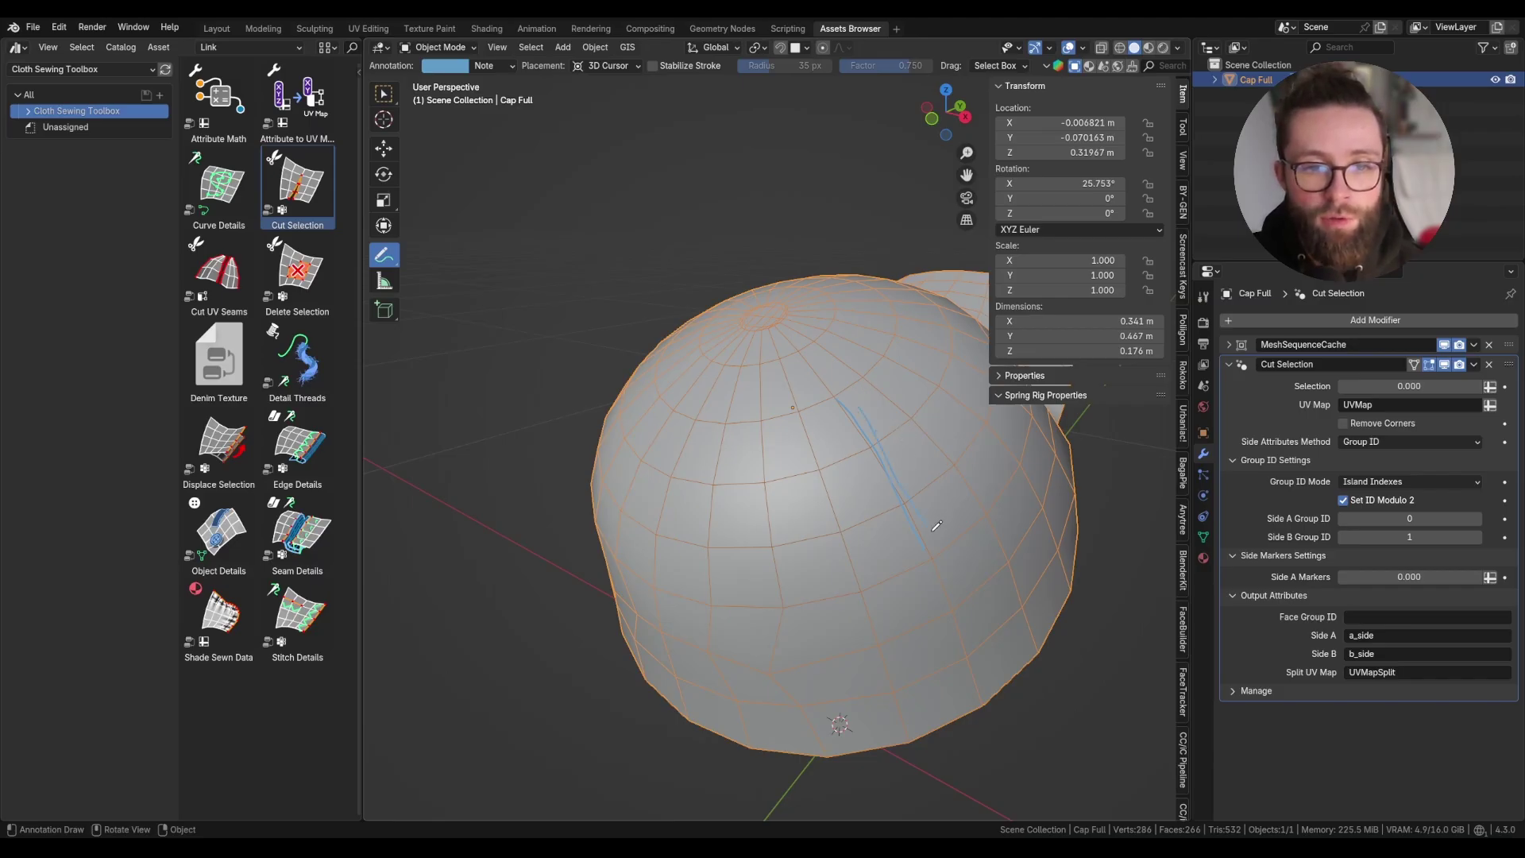
{"action": "left_click_drag", "start_coordinate": [856, 427], "coordinate": [874, 468]}
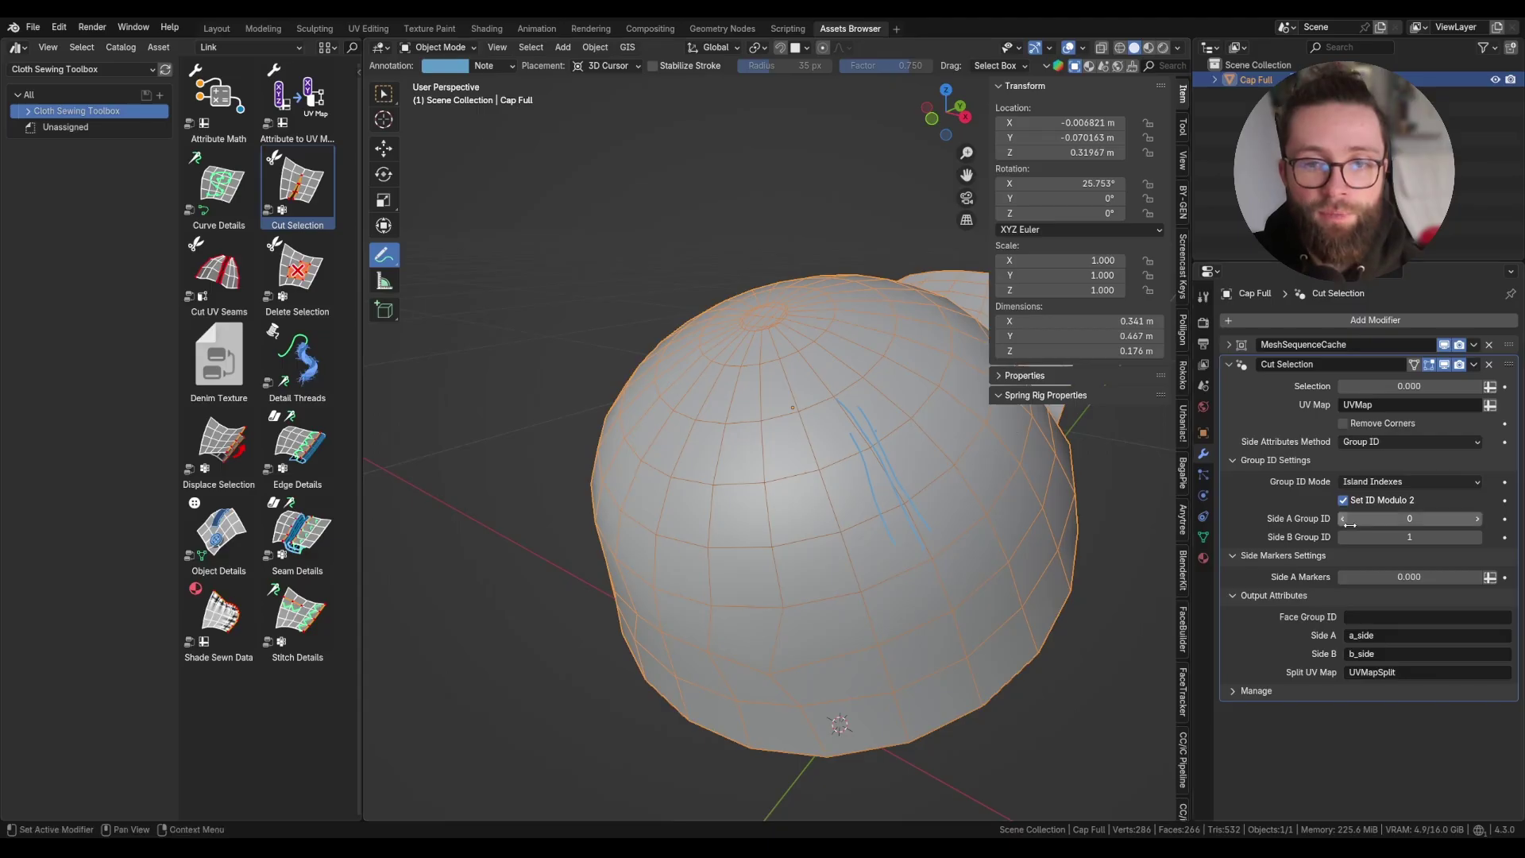
{"action": "left_click", "coordinate": [1407, 482]}
{"action": "left_click", "coordinate": [1406, 484]}
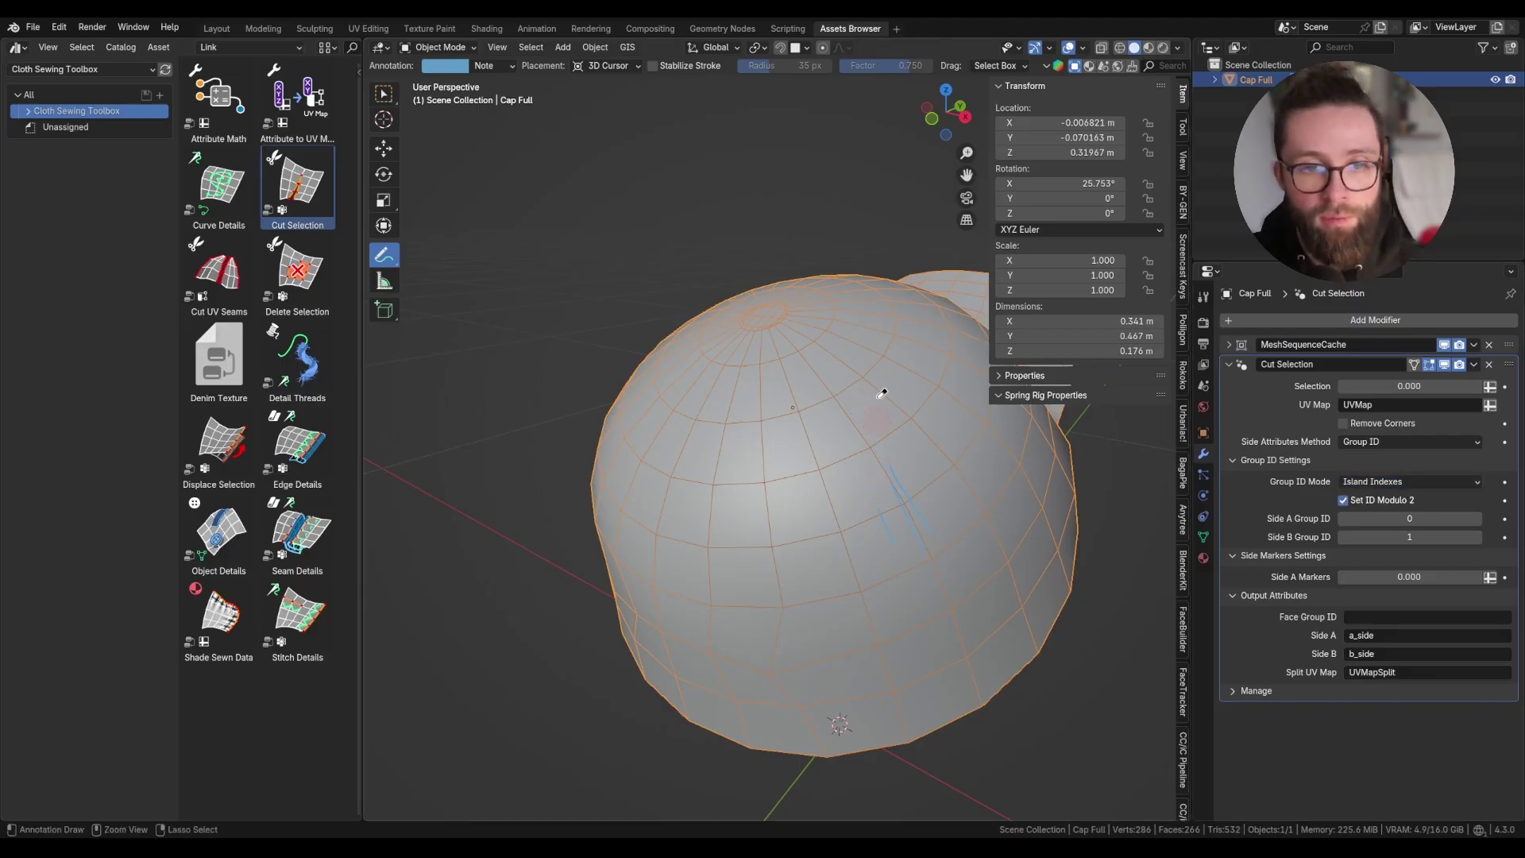
Mark the seam between crown and visor with an annotation and select the Visor Seam vertex group in Edit Mode.
{"action": "middle_click_drag", "start_coordinate": [878, 392], "coordinate": [919, 346]}
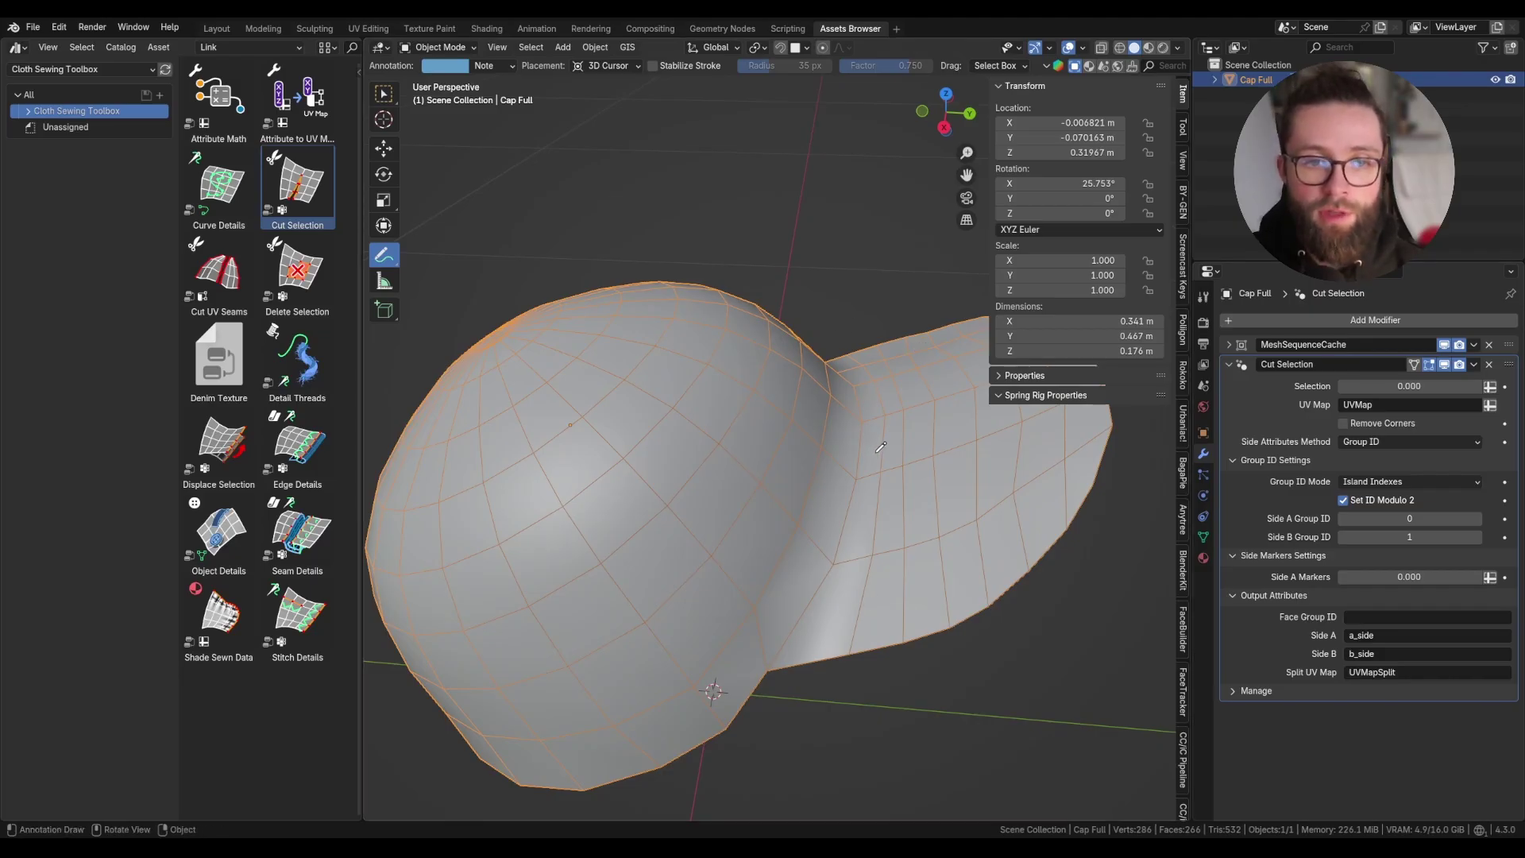
{"action": "mouse_move", "coordinate": [847, 355]}
{"action": "left_mouse_down"}
{"action": "mouse_move", "coordinate": [876, 516]}
{"action": "mouse_move", "coordinate": [833, 626]}
{"action": "left_mouse_up"}
{"action": "middle_click_drag", "start_coordinate": [865, 391], "coordinate": [850, 447]}
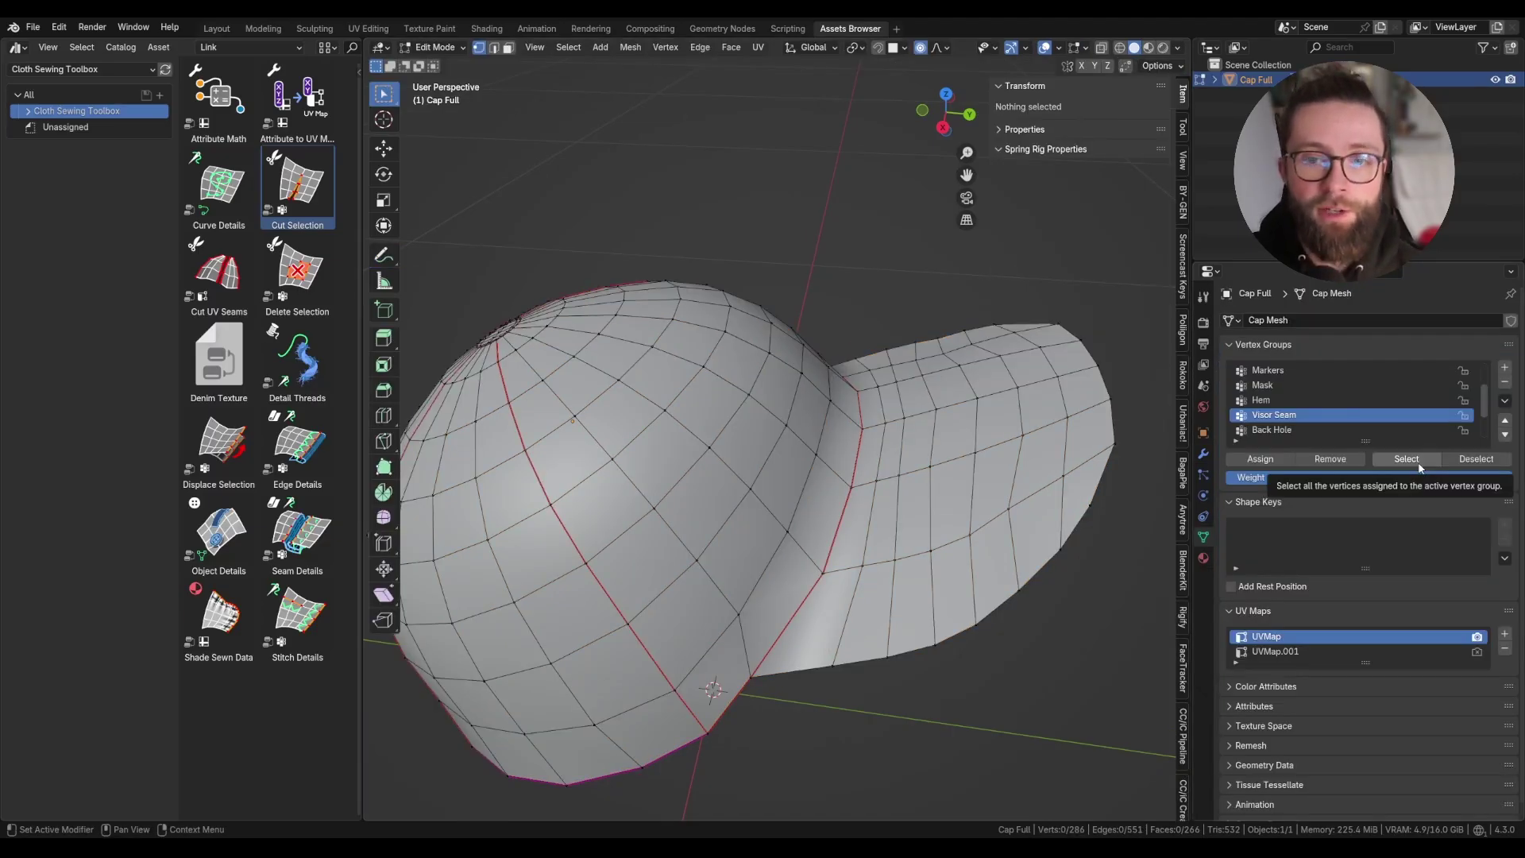
{"action": "left_click", "coordinate": [1407, 459]}
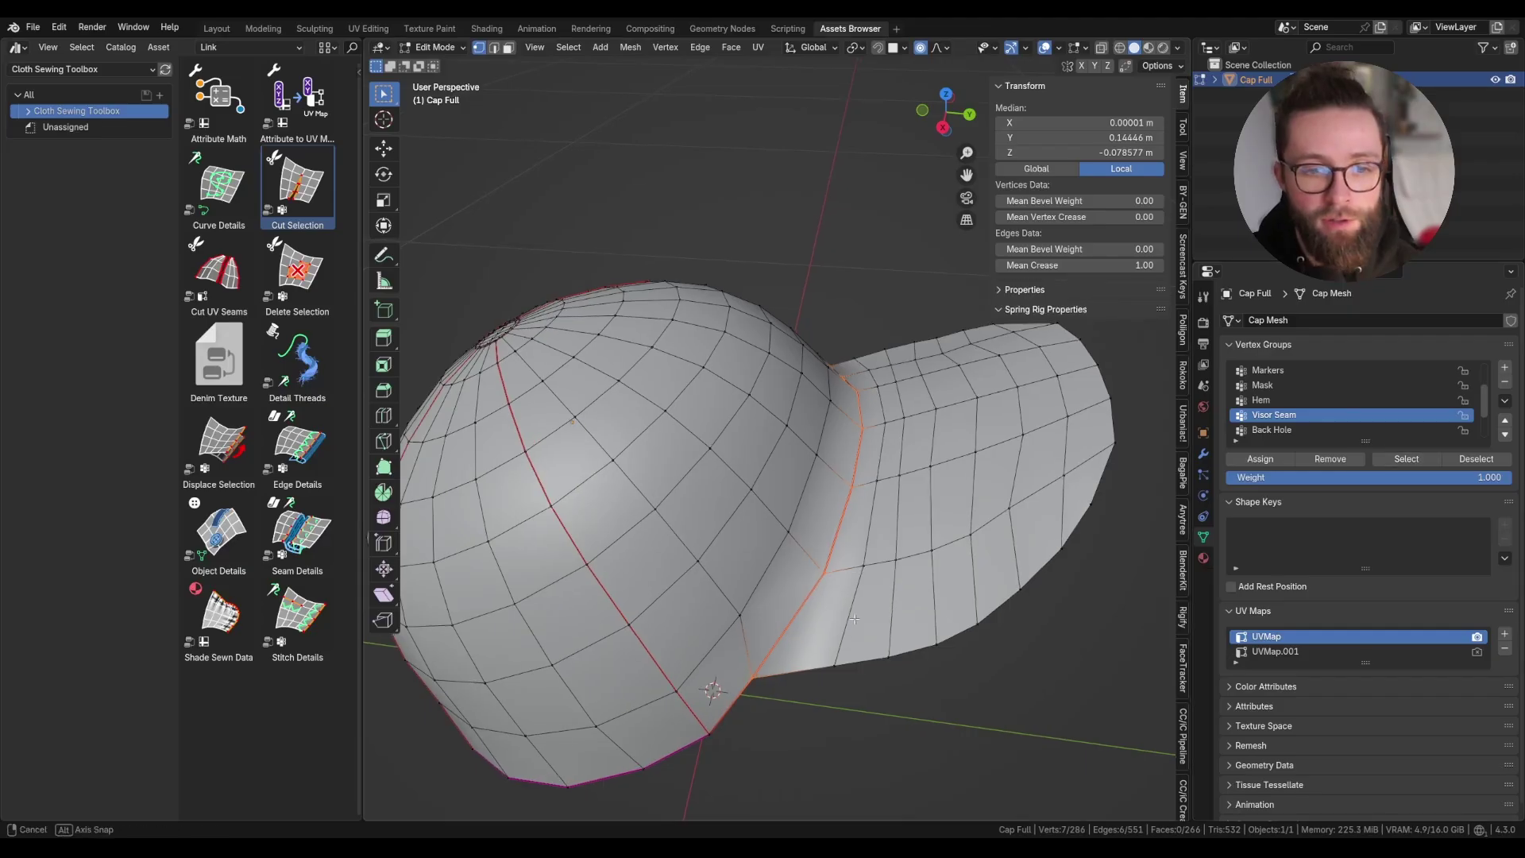
{"action": "key", "text": "Tab"}
Switch the Cut Selection modifier's Selection input to an attribute and set it to Visor Seam.
{"action": "left_click", "coordinate": [1203, 454]}
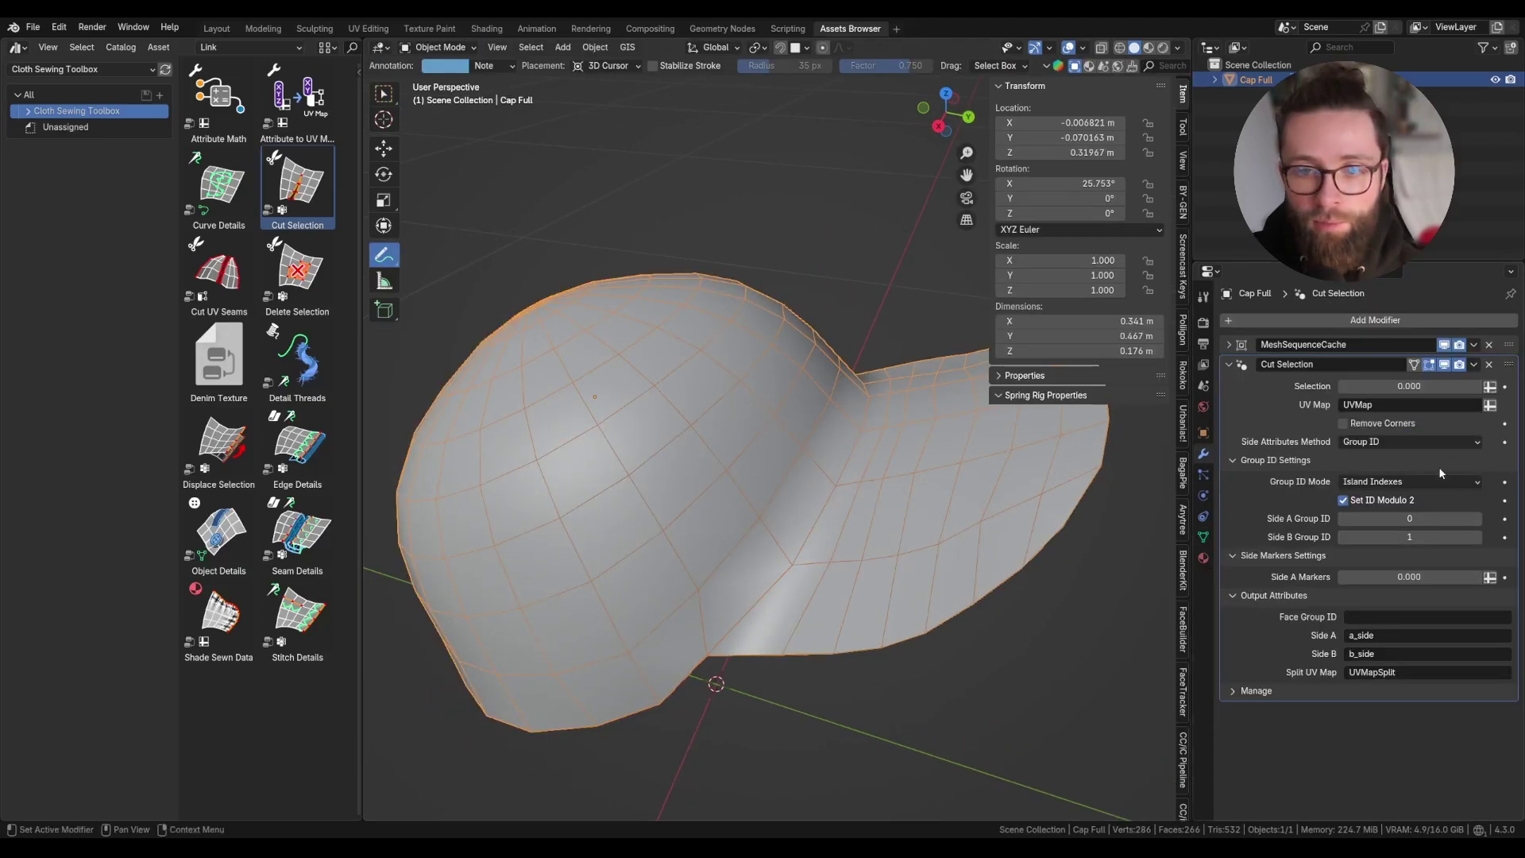
{"action": "left_click", "coordinate": [1489, 387]}
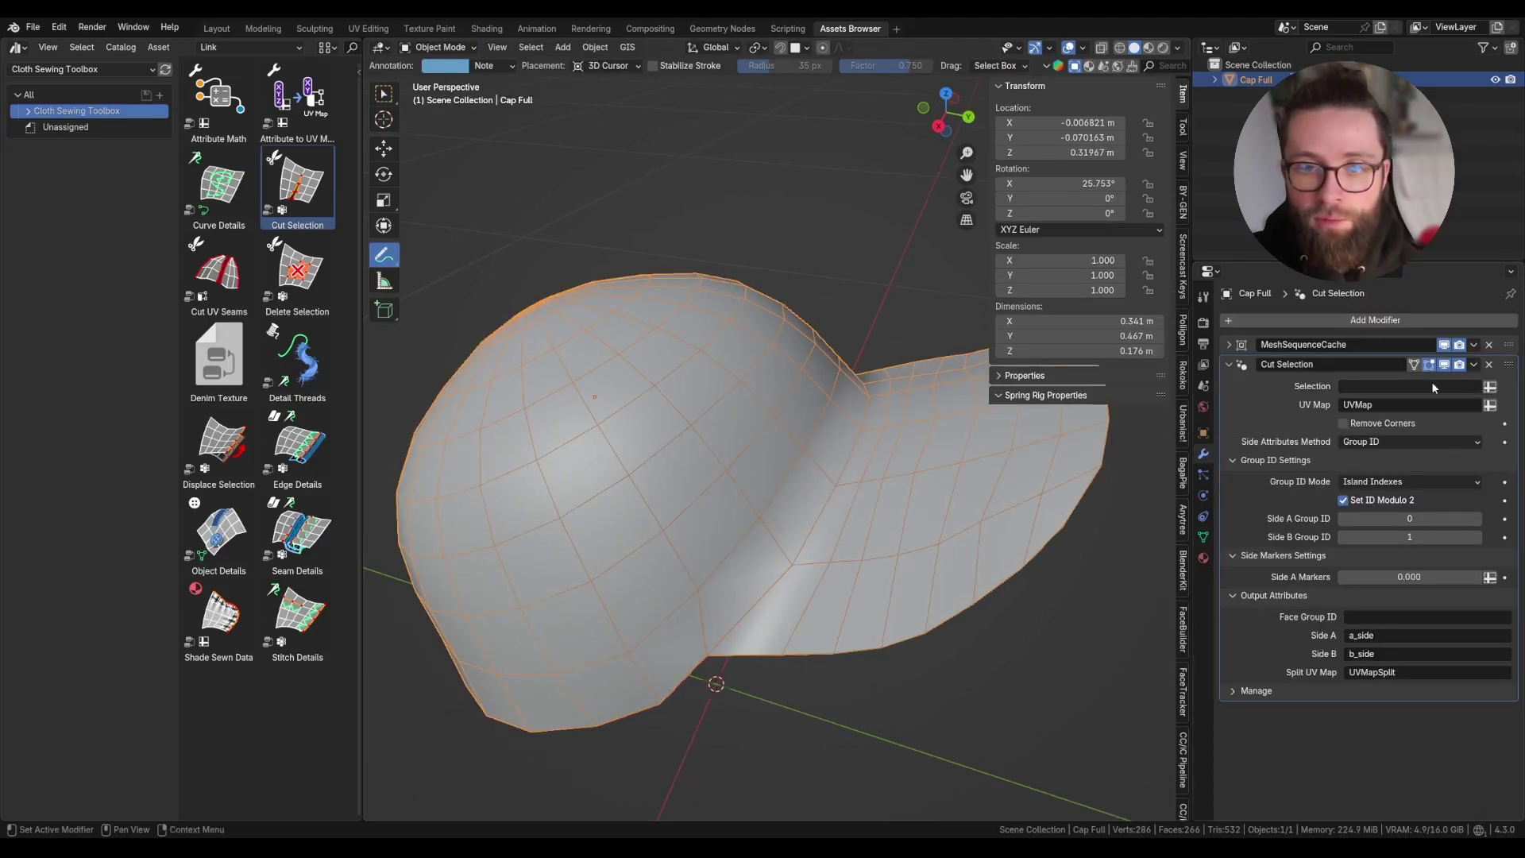
{"action": "left_click", "coordinate": [1430, 384]}
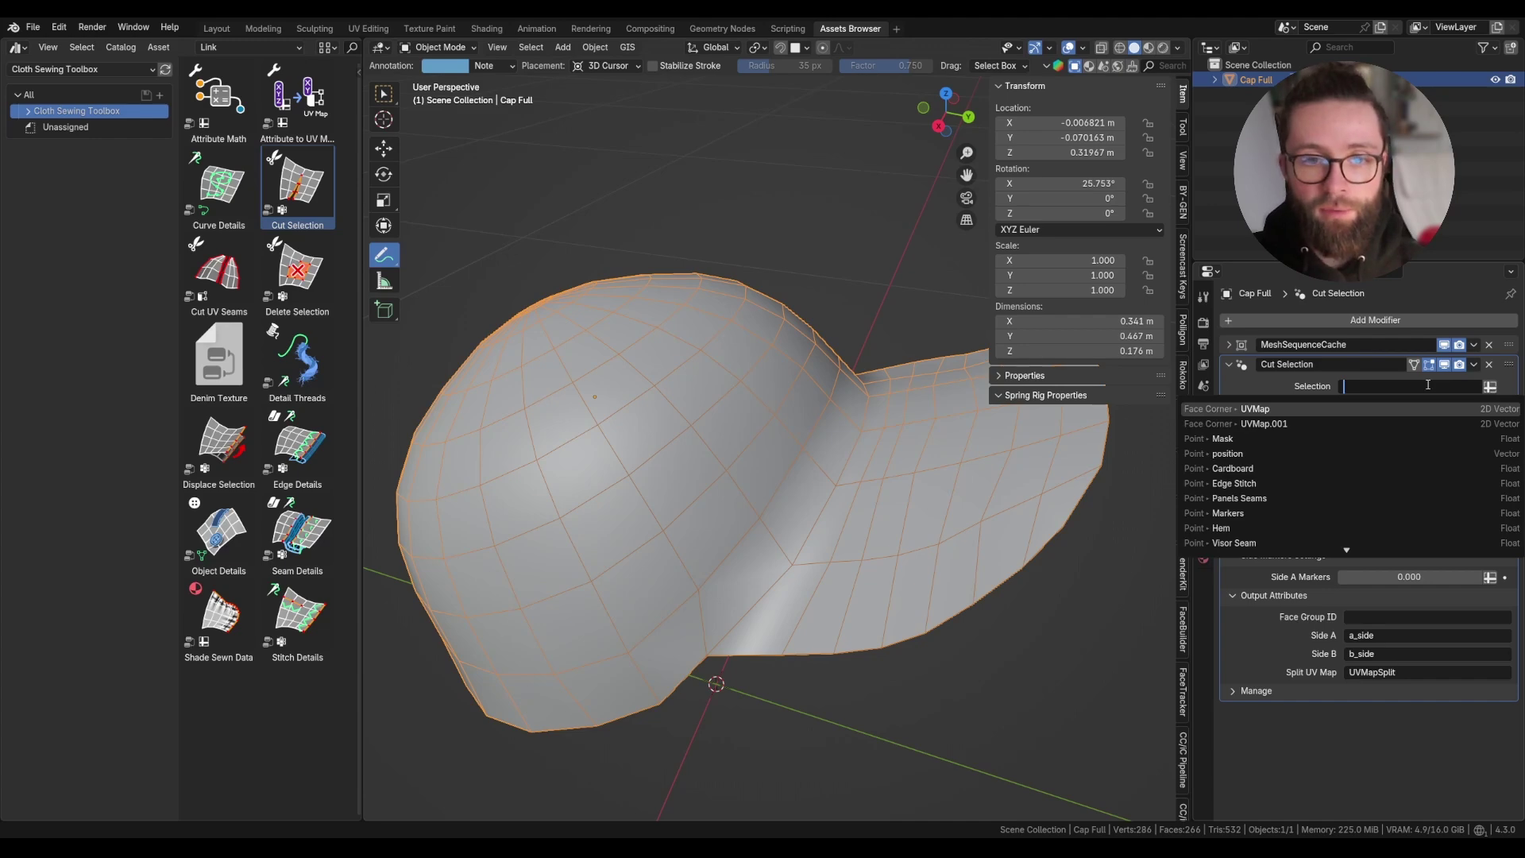
{"action": "left_click", "coordinate": [1234, 543]}
Compare the visor seam with and without the cut by toggling the Cut Selection modifier's viewport display.
{"action": "middle_click_drag", "start_coordinate": [937, 413], "coordinate": [877, 379]}
{"action": "middle_click_drag", "start_coordinate": [819, 455], "coordinate": [786, 533]}
{"action": "left_click", "coordinate": [1445, 364]}
{"action": "left_click", "coordinate": [1445, 365]}
{"action": "left_click", "coordinate": [1444, 368]}
{"action": "left_click", "coordinate": [1445, 368]}
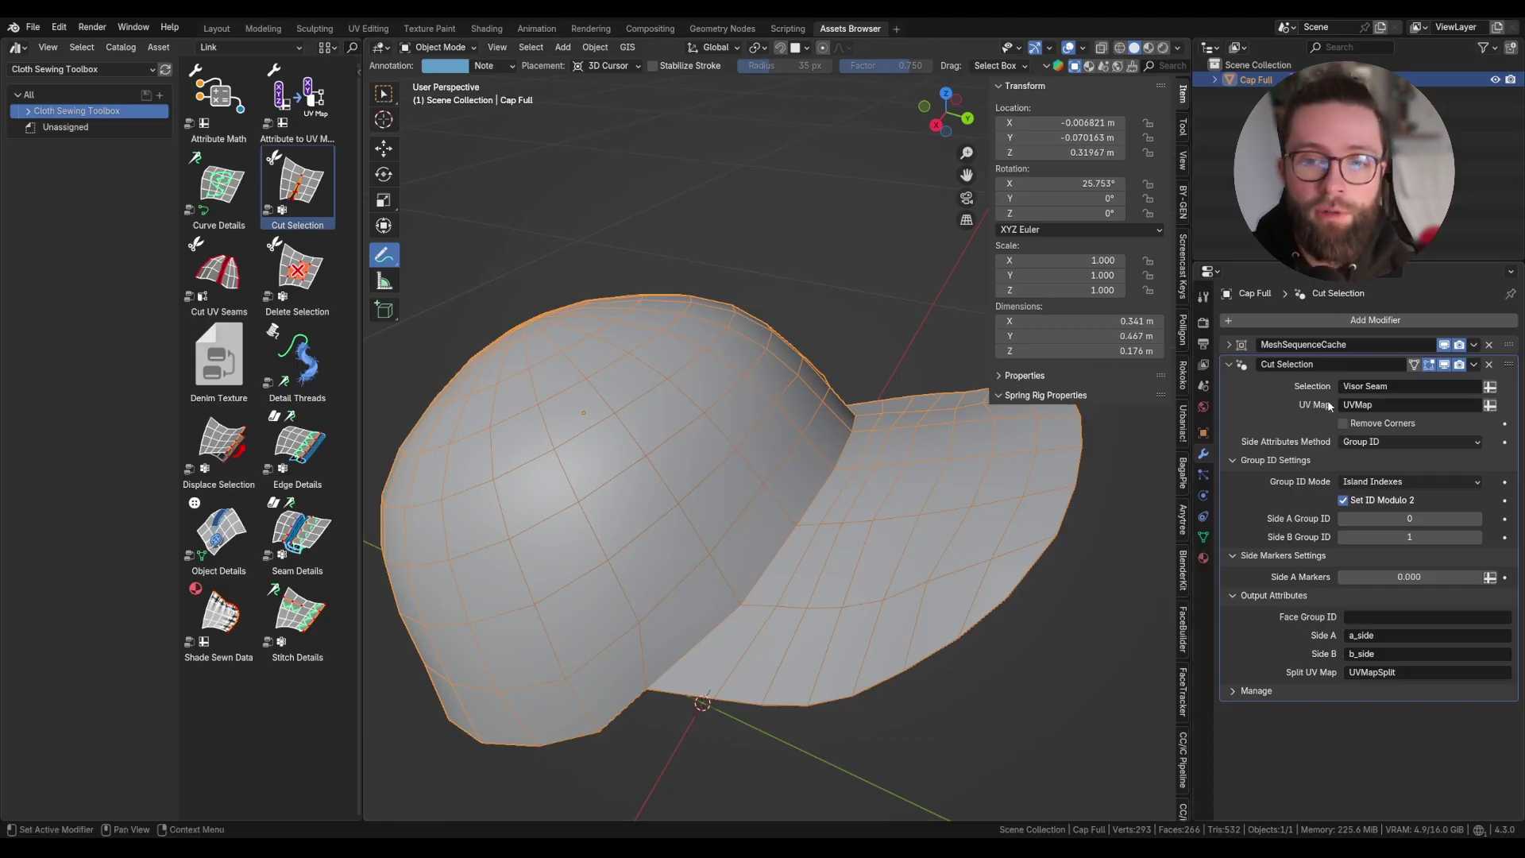
{"action": "left_click", "coordinate": [1359, 405]}
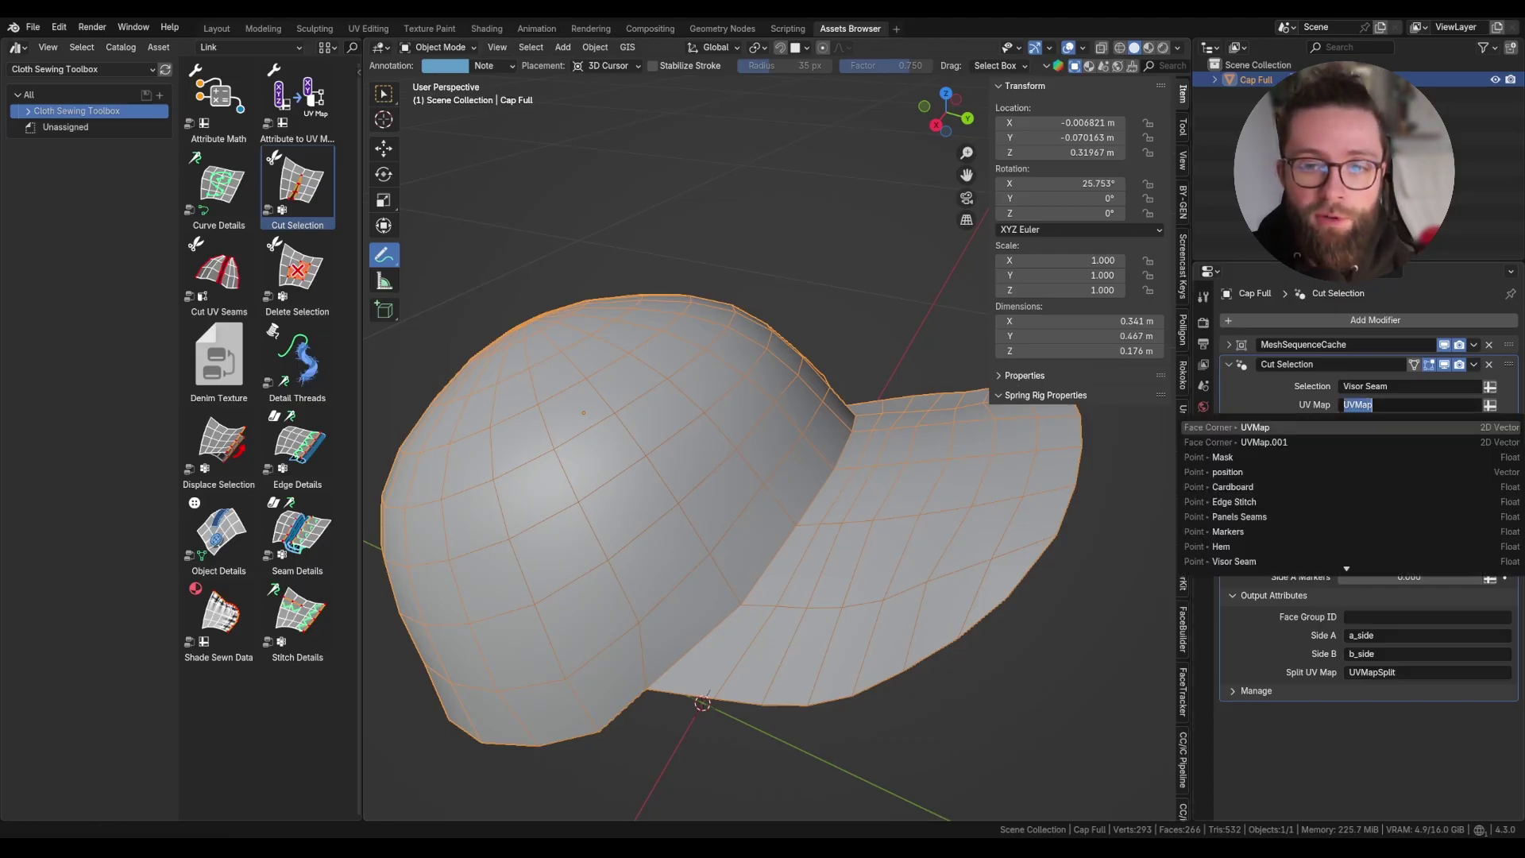
{"action": "key", "text": "Escape"}
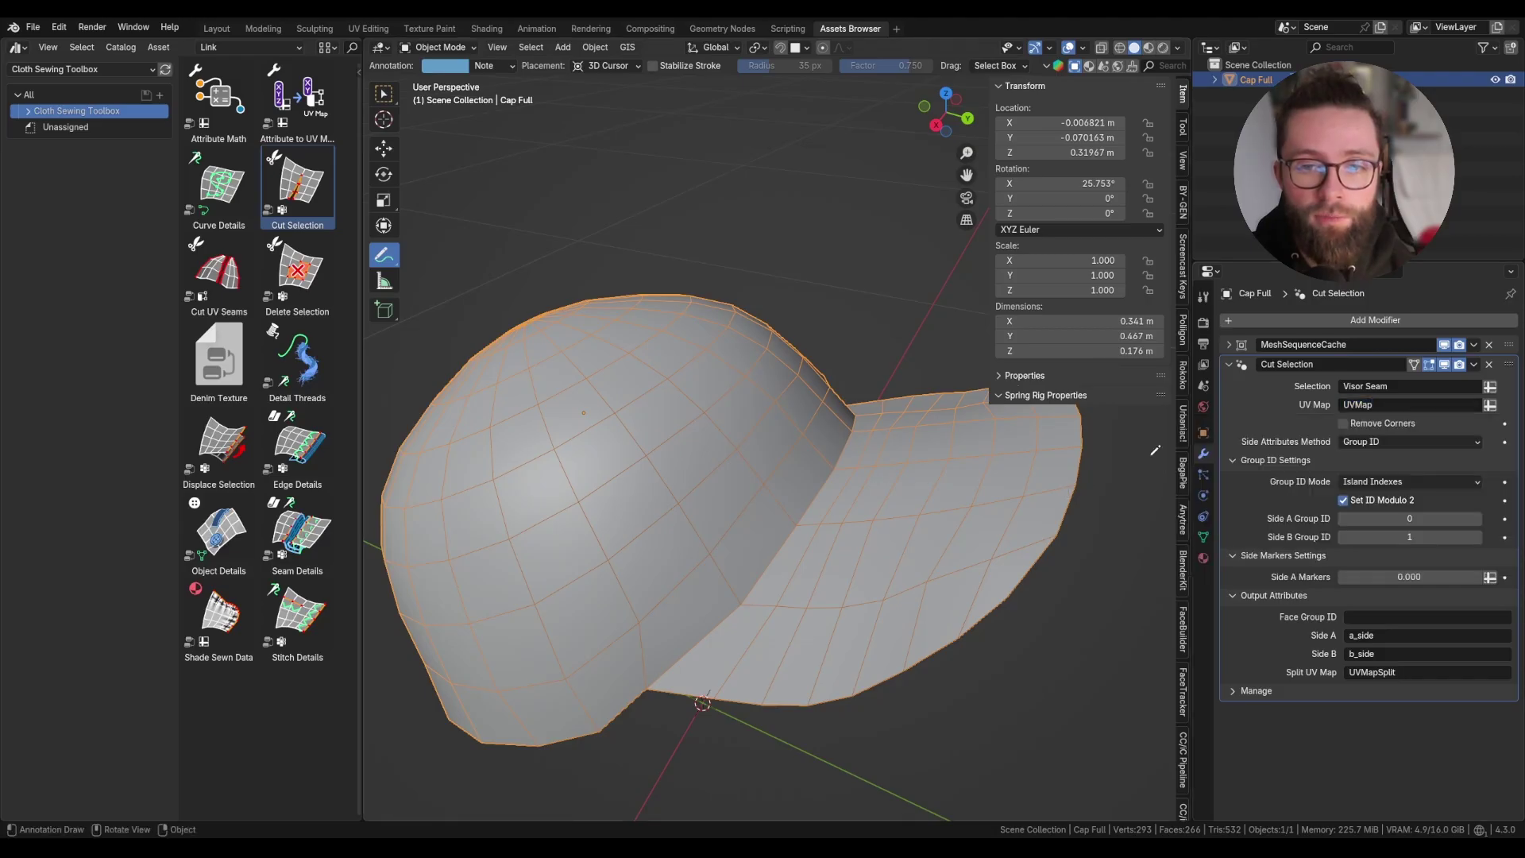
{"action": "scroll", "coordinate": [882, 483], "scroll_direction": "down", "scroll_amount": 2}
{"action": "scroll", "coordinate": [834, 473], "scroll_direction": "up", "scroll_amount": 2}
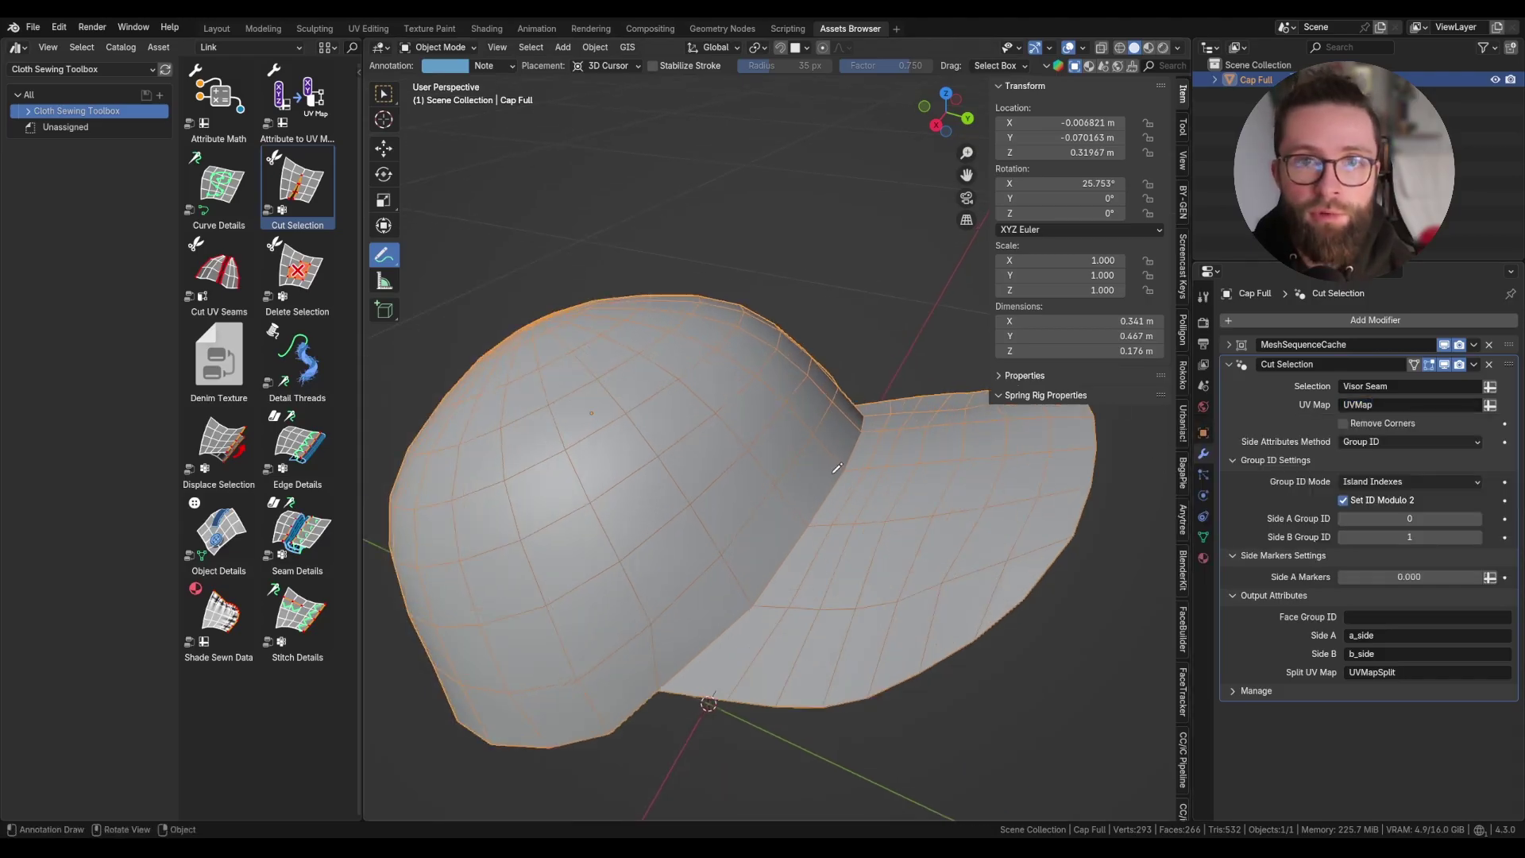
Annotate a cut line on the cap's crown and mark both of its sides.
{"action": "left_click_drag", "start_coordinate": [687, 502], "coordinate": [625, 415]}
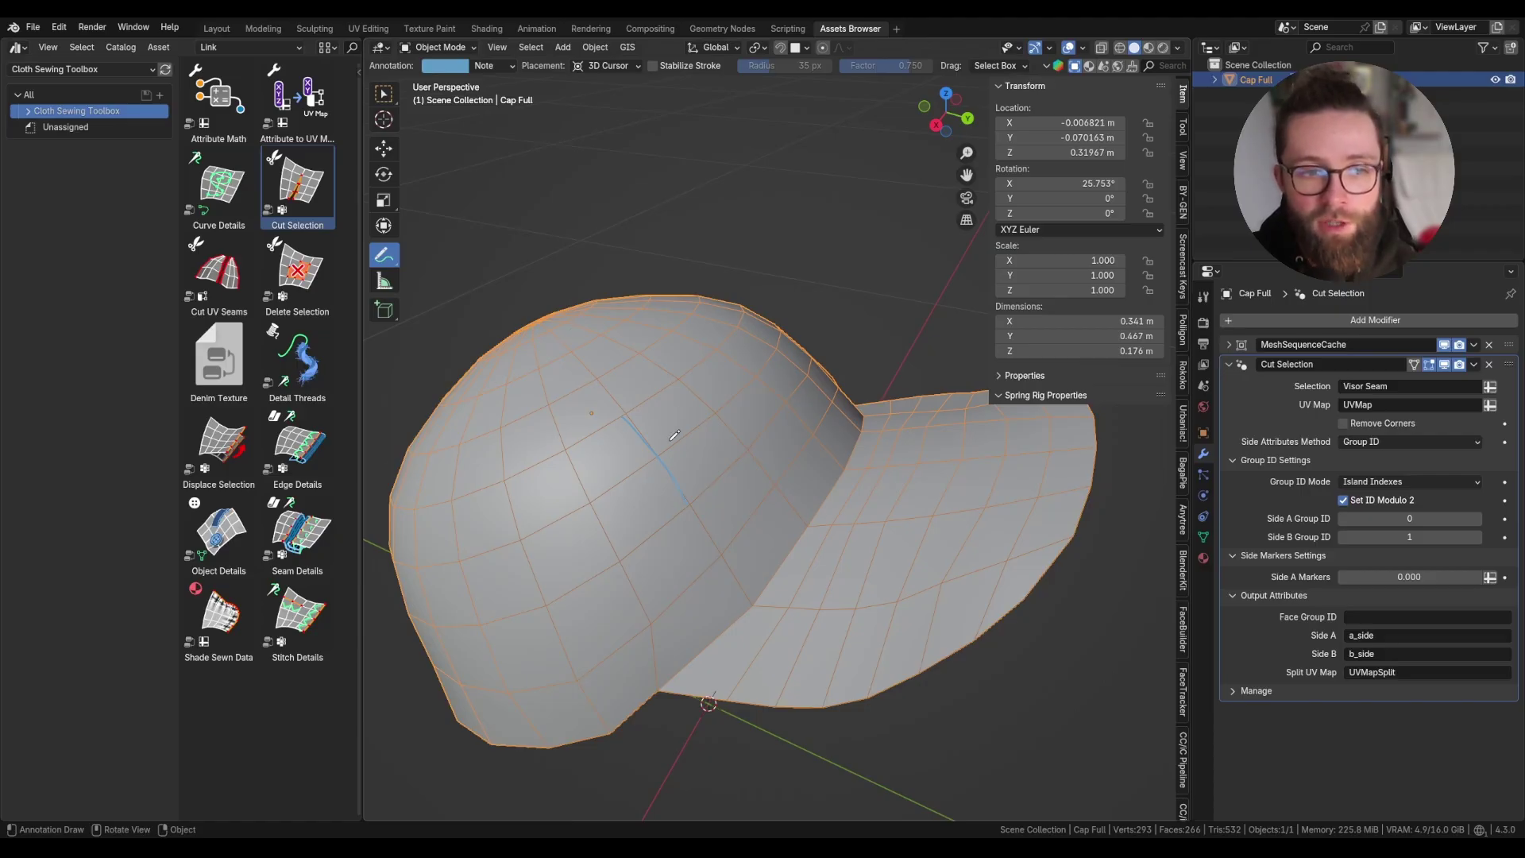
{"action": "key", "text": "ctrl+z"}
{"action": "left_click_drag", "start_coordinate": [595, 378], "coordinate": [691, 506]}
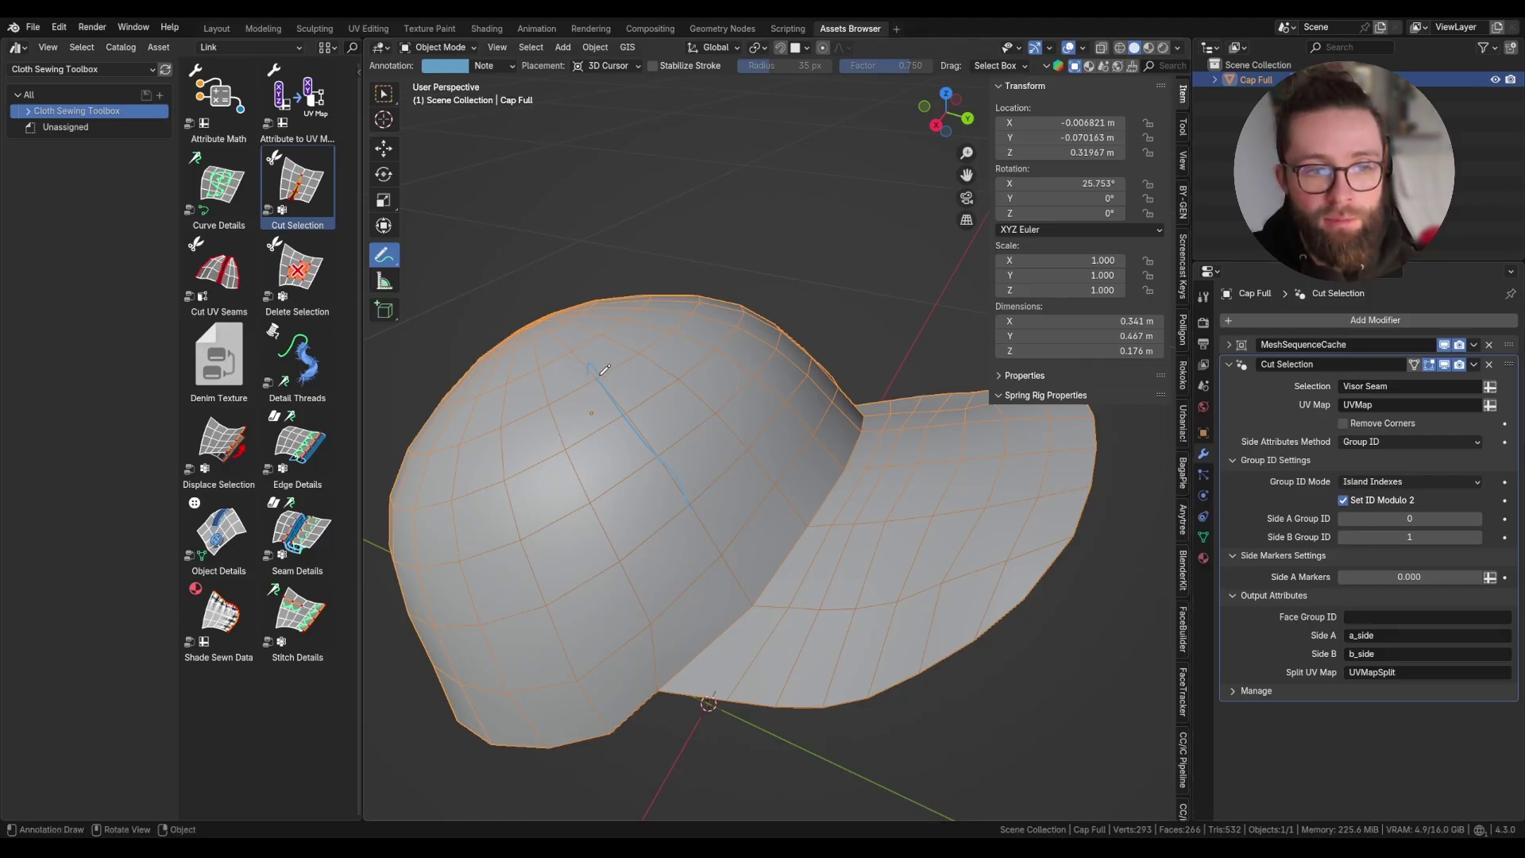
{"action": "left_click_drag", "start_coordinate": [627, 414], "coordinate": [672, 453]}
{"action": "left_click_drag", "start_coordinate": [697, 514], "coordinate": [706, 510]}
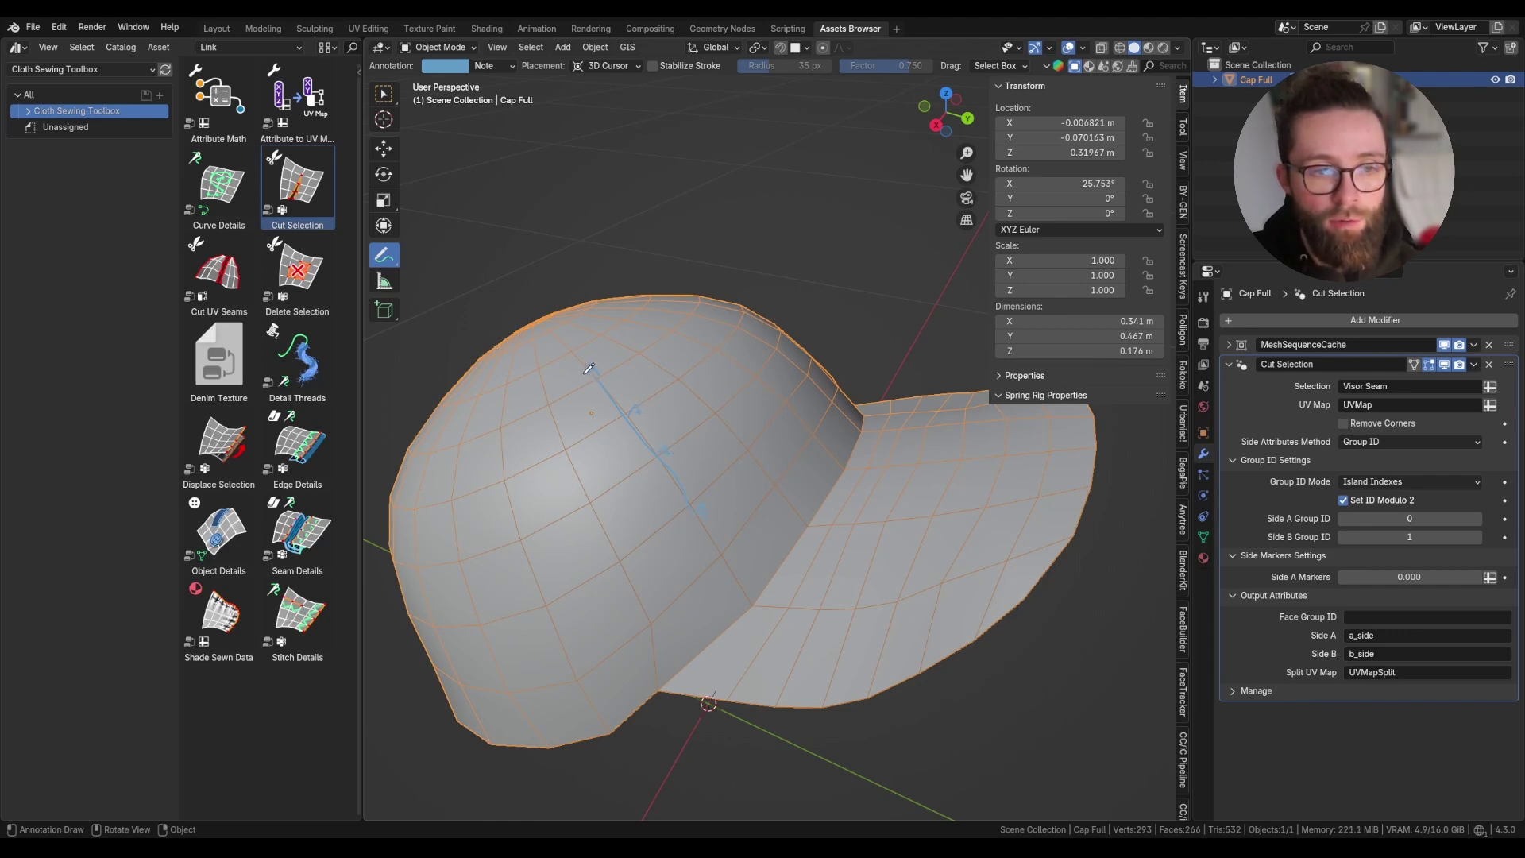
{"action": "left_click_drag", "start_coordinate": [598, 414], "coordinate": [646, 465]}
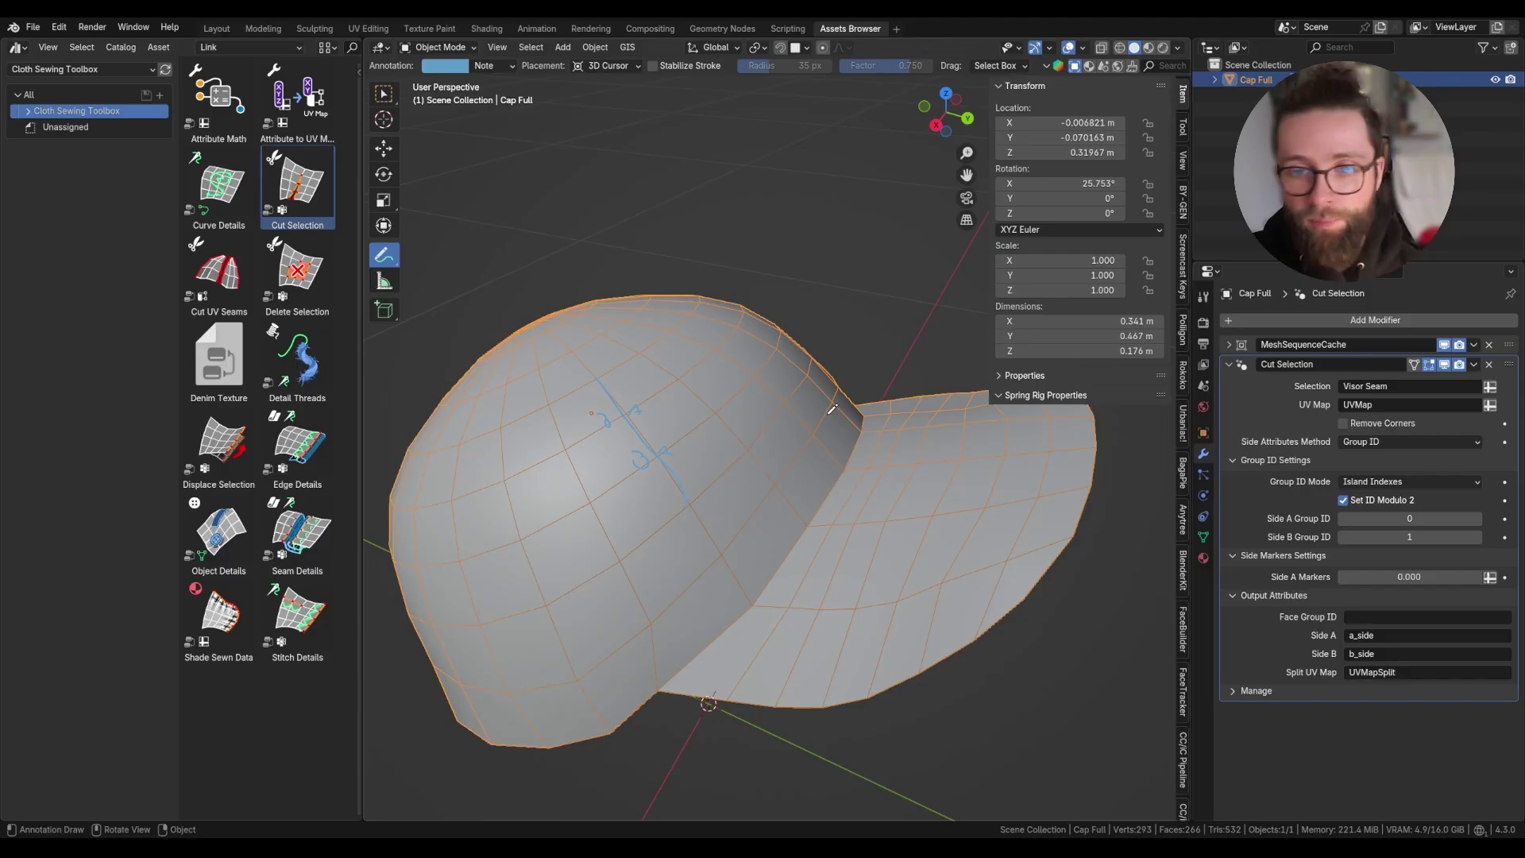
Review the Cut Selection modifier's Side Attributes Method options and its Group ID and Side Markers settings.
{"action": "left_click", "coordinate": [1386, 442]}
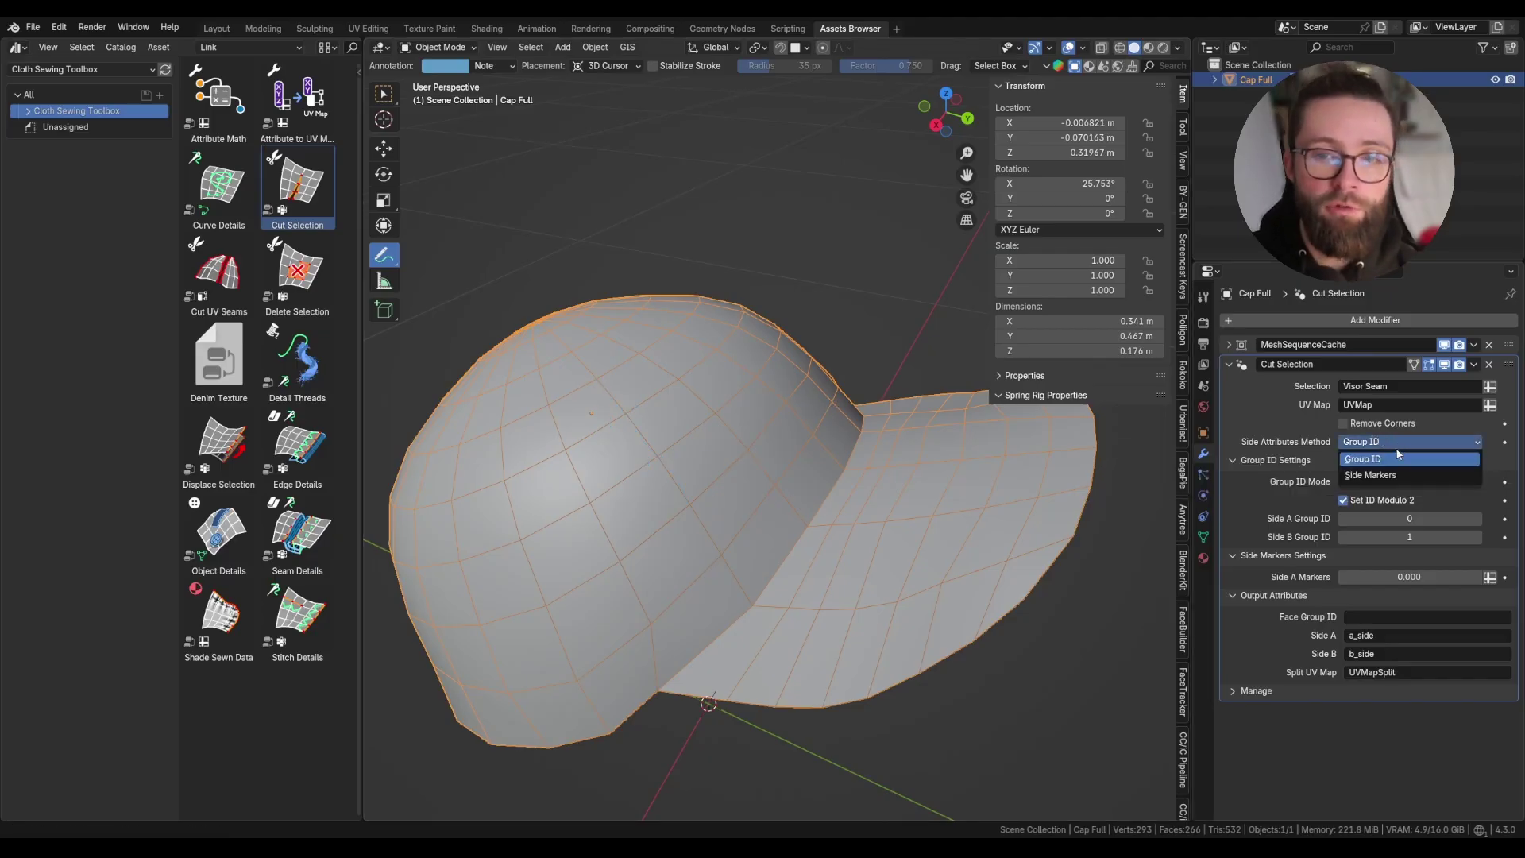
{"action": "left_click", "coordinate": [1233, 461]}
{"action": "left_click", "coordinate": [1234, 461]}
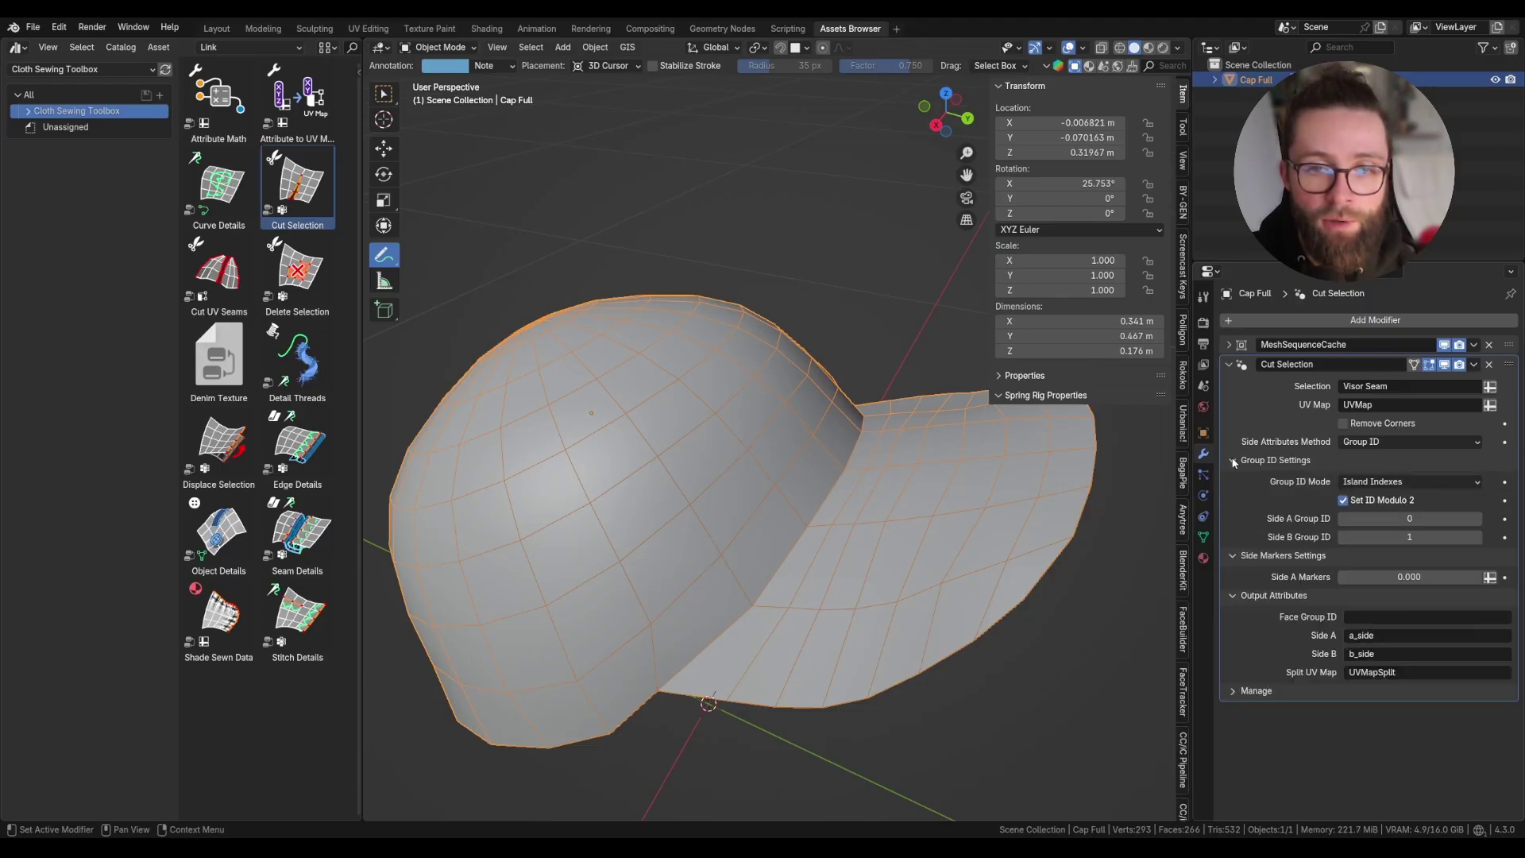
{"action": "left_click", "coordinate": [1230, 554]}
{"action": "left_click", "coordinate": [1232, 555]}
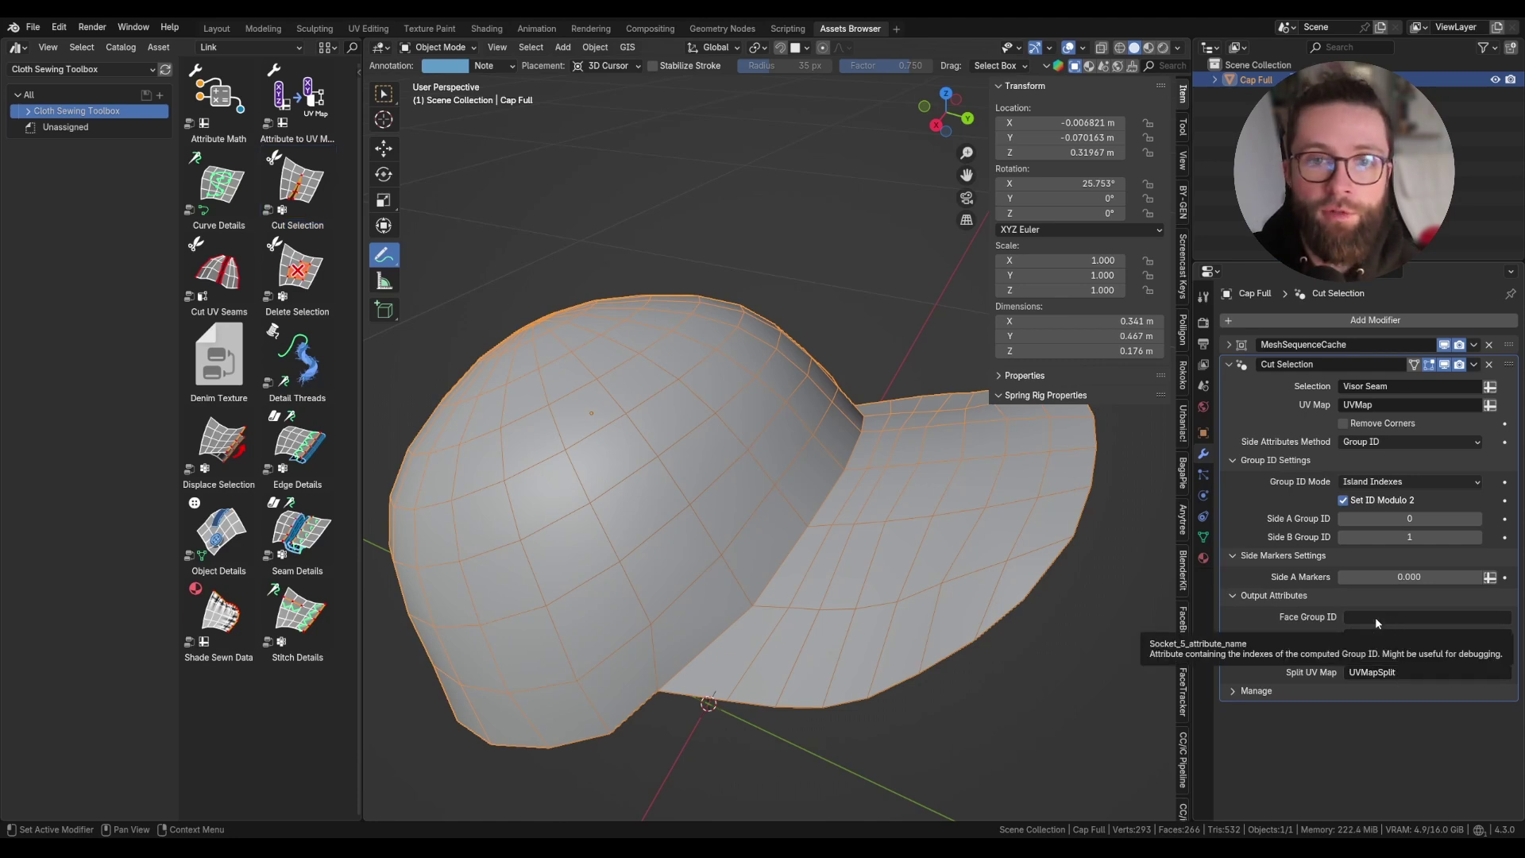
Hide the Cut Selection result in the viewport and annotate the whole uncut cap as one island numbered 0.
{"action": "scroll", "coordinate": [731, 520], "scroll_direction": "down", "scroll_amount": 3}
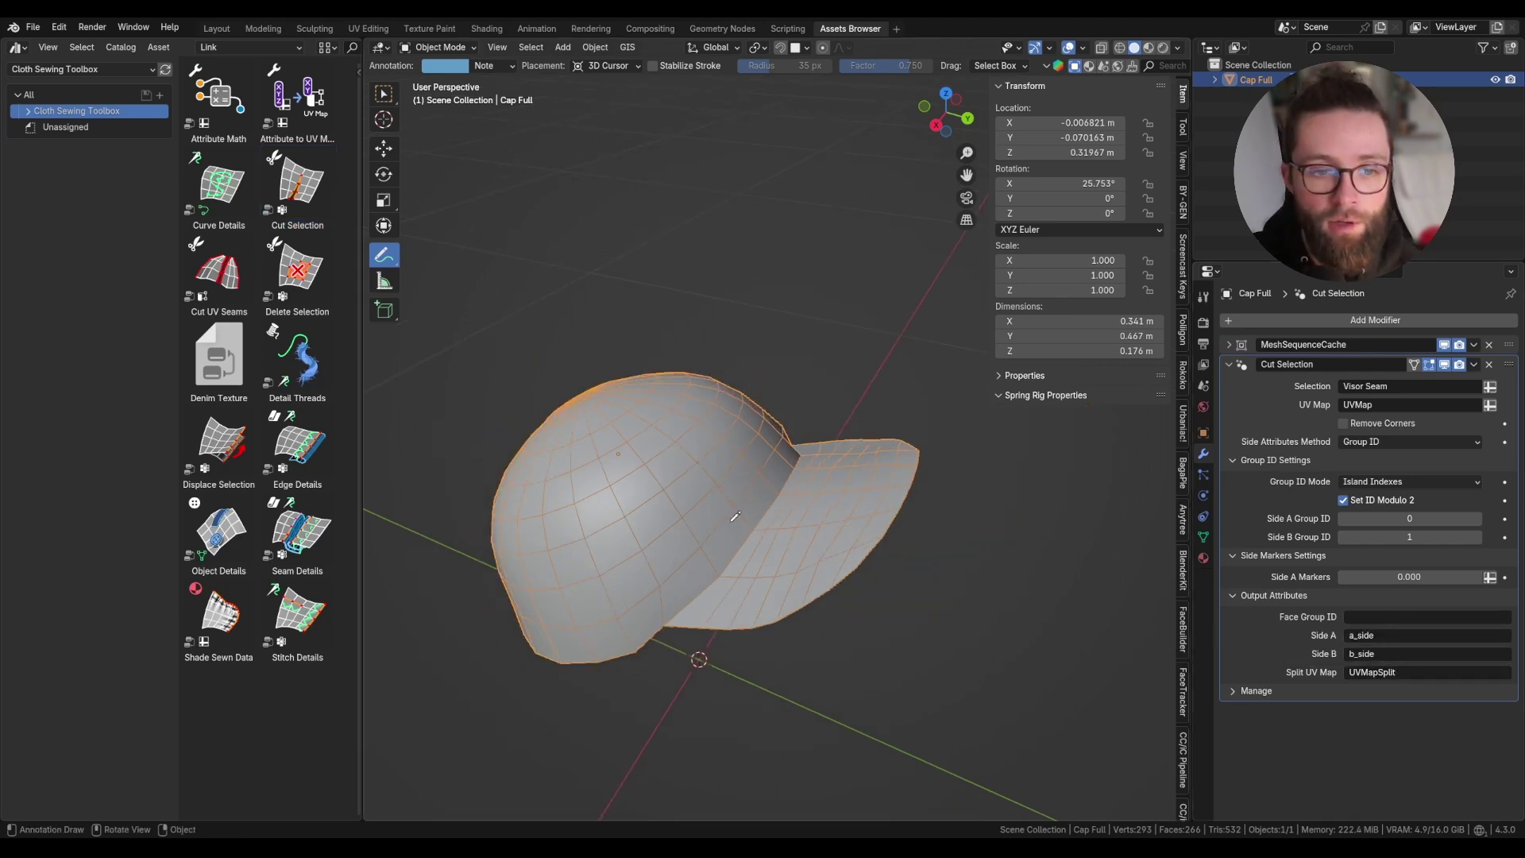
{"action": "left_click", "coordinate": [1445, 369]}
{"action": "left_click_drag", "start_coordinate": [596, 326], "coordinate": [602, 338]}
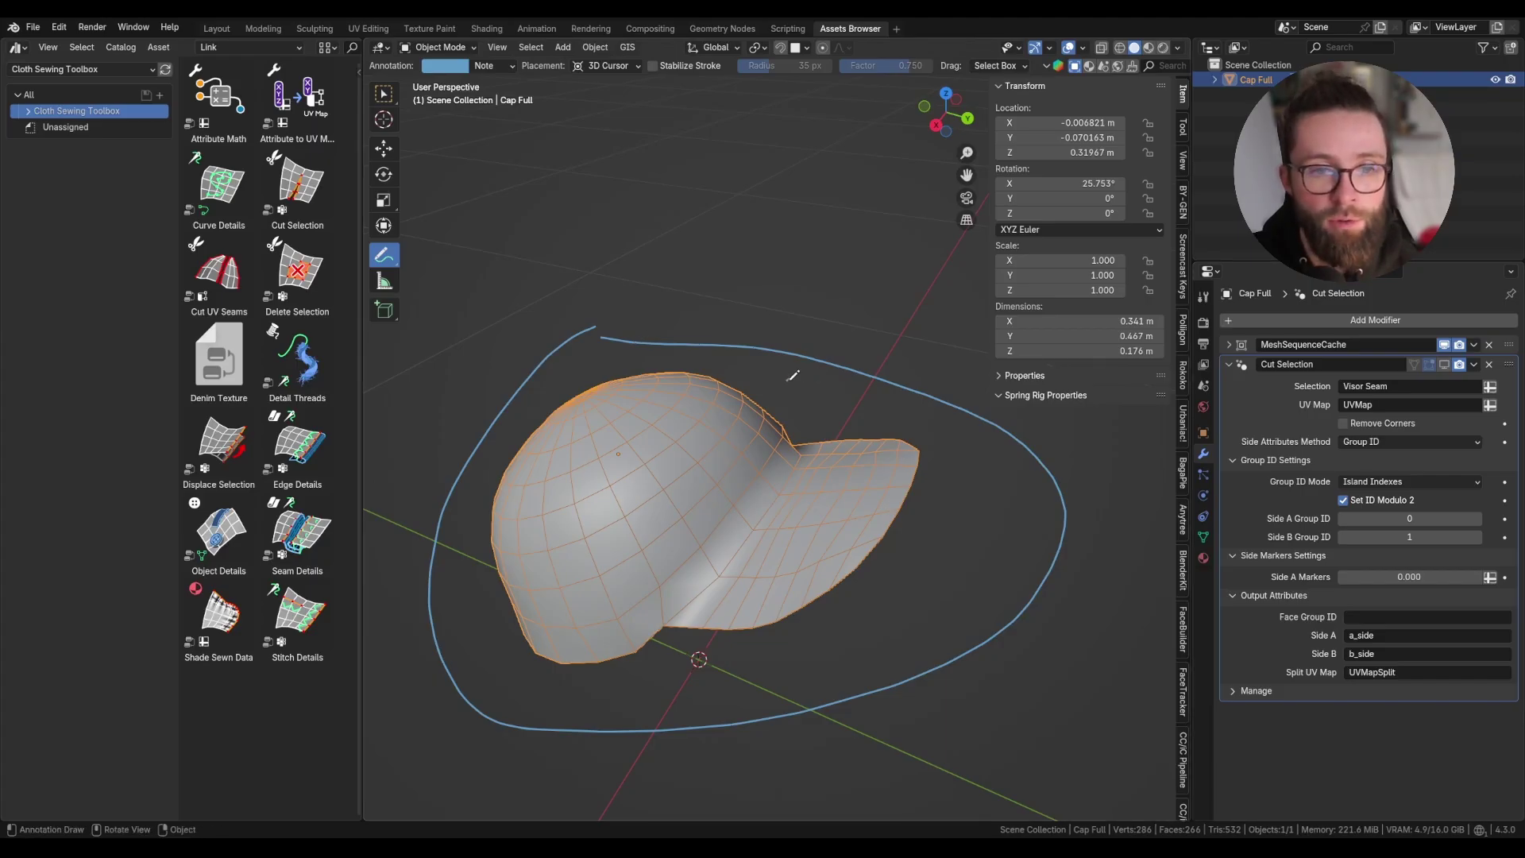
{"action": "left_click_drag", "start_coordinate": [788, 381], "coordinate": [790, 380]}
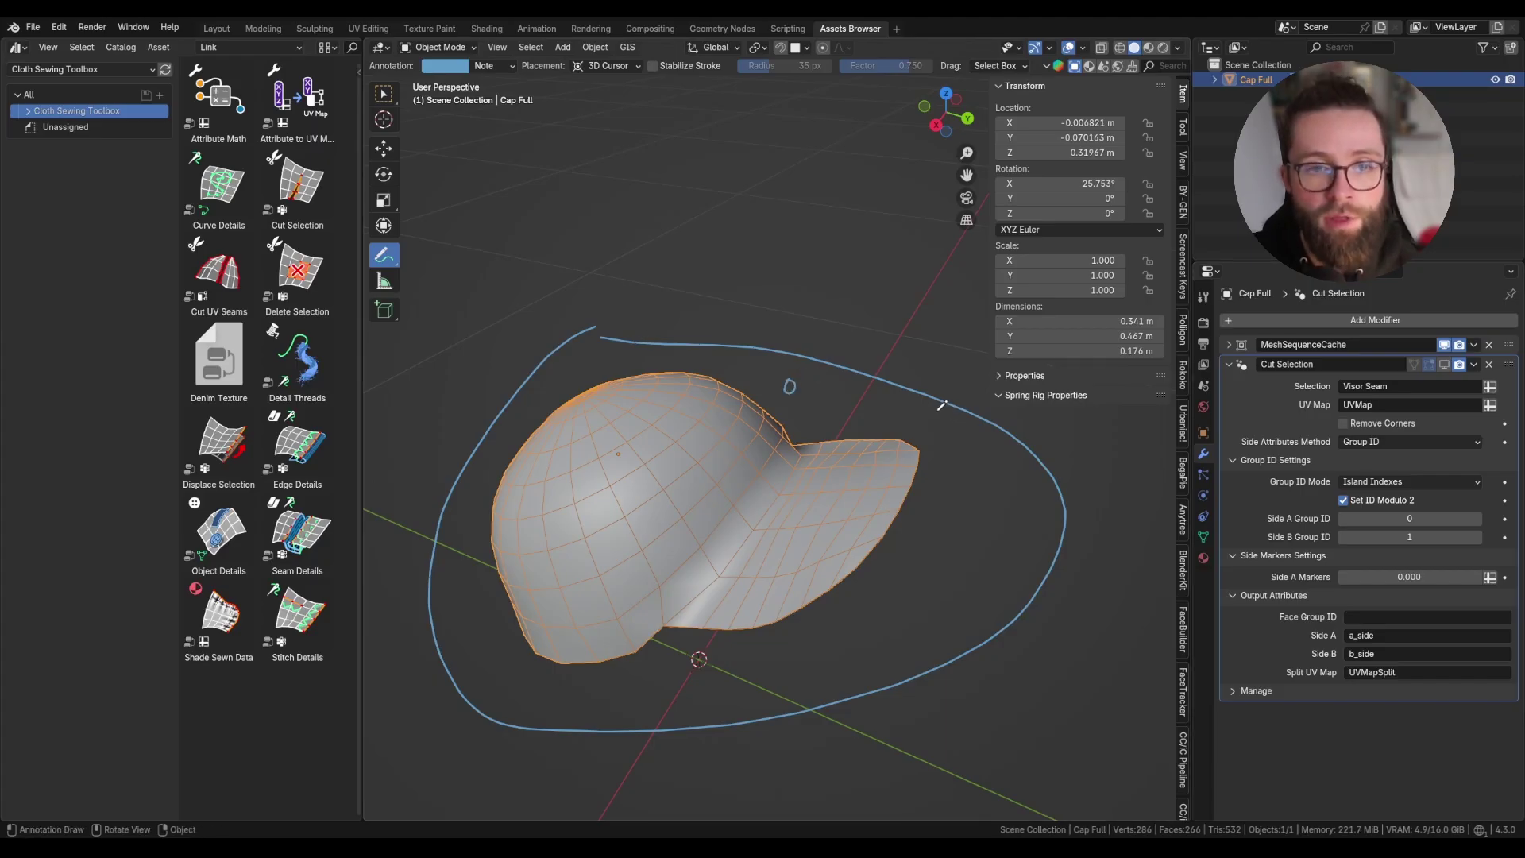
Show the Cut Selection result again and annotate the crown as island 0 and the visor as island 1.
{"action": "left_click", "coordinate": [1443, 364]}
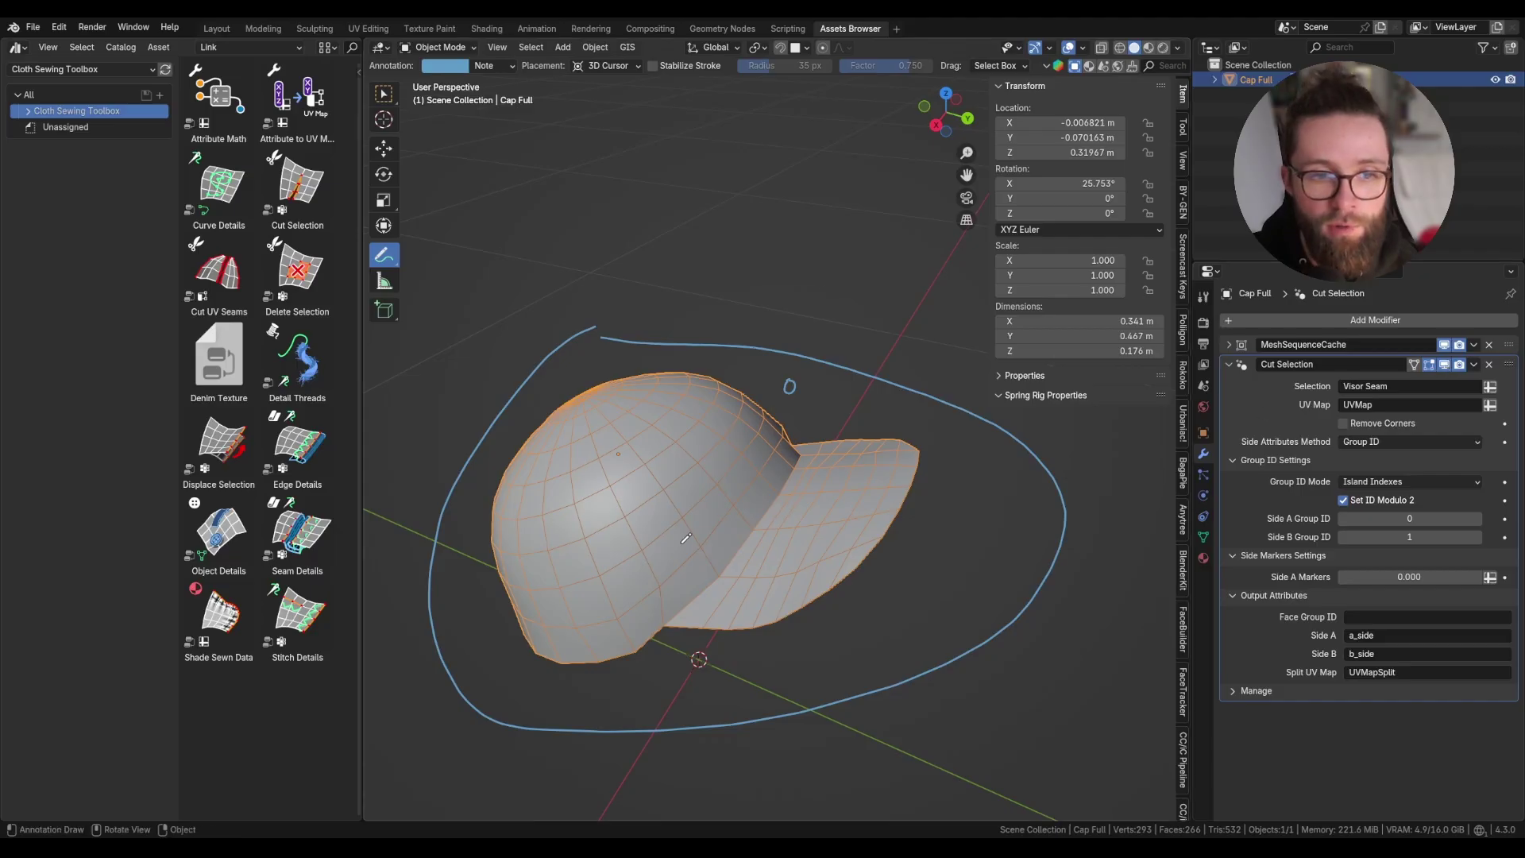
{"action": "mouse_move", "coordinate": [786, 429]}
{"action": "left_mouse_down"}
{"action": "mouse_move", "coordinate": [782, 417]}
{"action": "mouse_move", "coordinate": [437, 560]}
{"action": "mouse_move", "coordinate": [560, 622]}
{"action": "mouse_move", "coordinate": [772, 433]}
{"action": "mouse_move", "coordinate": [866, 415]}
{"action": "mouse_move", "coordinate": [845, 639]}
{"action": "mouse_move", "coordinate": [669, 604]}
{"action": "left_mouse_up"}
{"action": "left_click_drag", "start_coordinate": [797, 524], "coordinate": [809, 559]}
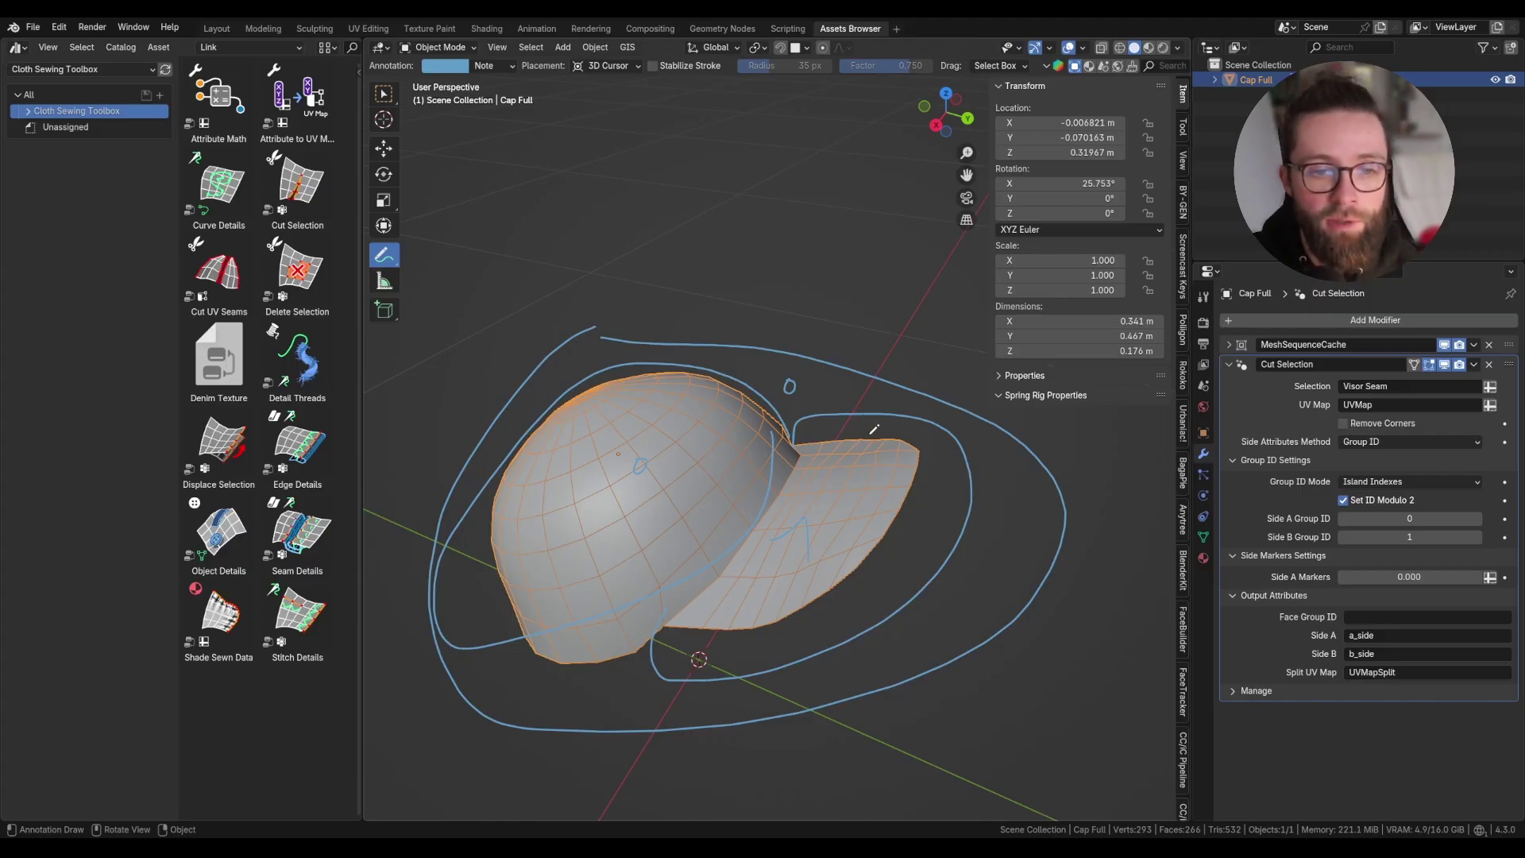
{"action": "mouse_move", "coordinate": [874, 429]}
{"action": "left_mouse_down"}
{"action": "mouse_move", "coordinate": [767, 636]}
{"action": "mouse_move", "coordinate": [696, 631]}
{"action": "mouse_move", "coordinate": [788, 478]}
{"action": "mouse_move", "coordinate": [681, 637]}
{"action": "left_mouse_up"}
Erase all the island annotations around the cap.
{"action": "mouse_move", "coordinate": [719, 367]}
{"action": "left_mouse_down", "text": "ctrl"}
{"action": "mouse_move", "coordinate": [508, 329]}
{"action": "mouse_move", "coordinate": [937, 389]}
{"action": "mouse_move", "coordinate": [933, 419]}
{"action": "mouse_move", "coordinate": [977, 448]}
{"action": "mouse_move", "coordinate": [926, 503]}
{"action": "mouse_move", "coordinate": [698, 551]}
{"action": "mouse_move", "coordinate": [601, 608]}
{"action": "left_mouse_up", "text": "ctrl"}
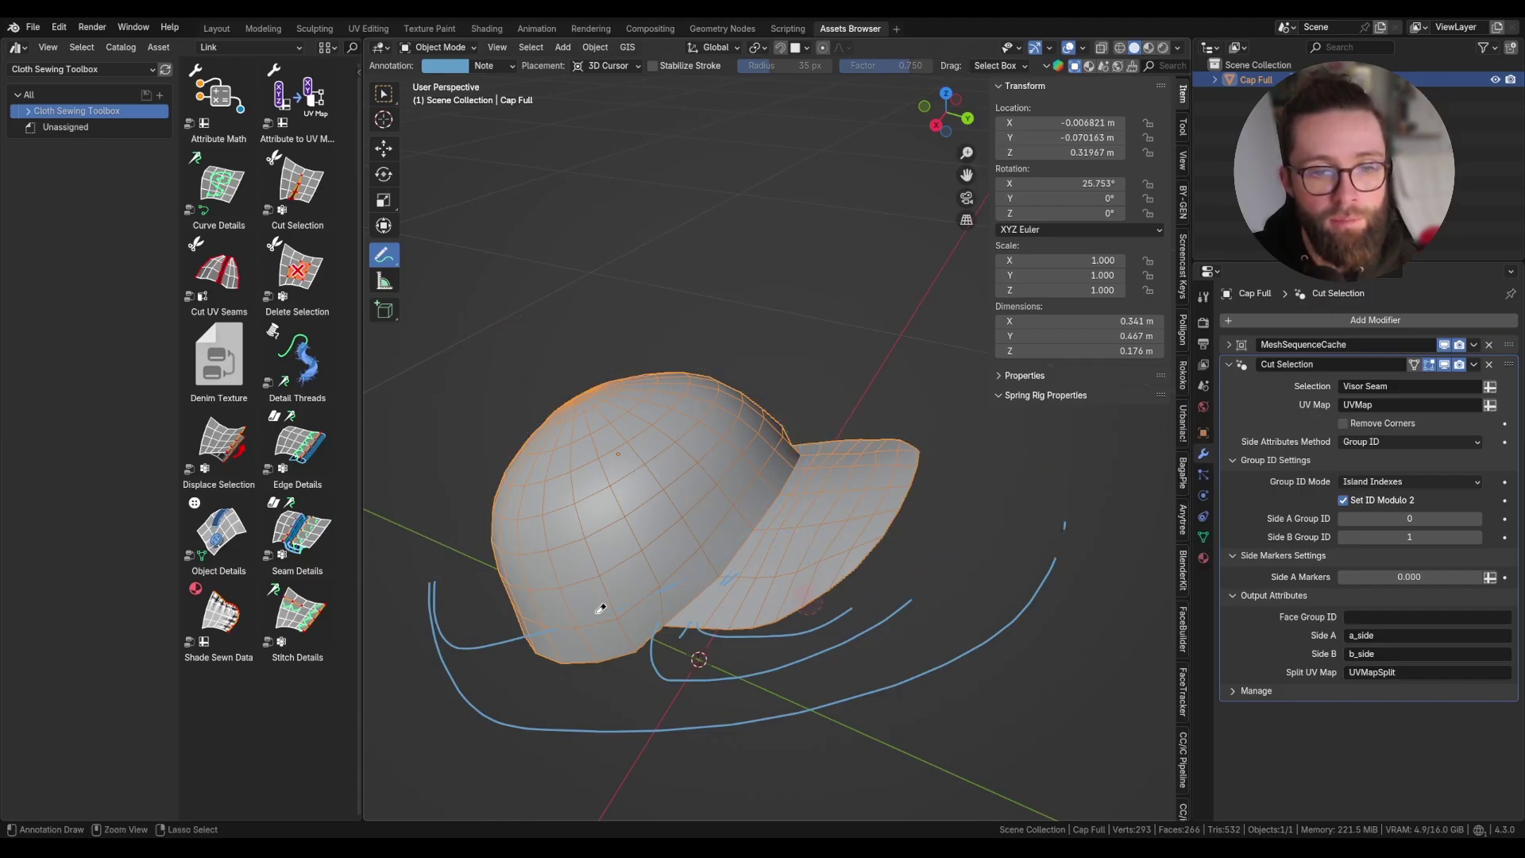
{"action": "left_click_drag", "start_coordinate": [601, 608], "coordinate": [532, 600], "text": "ctrl"}
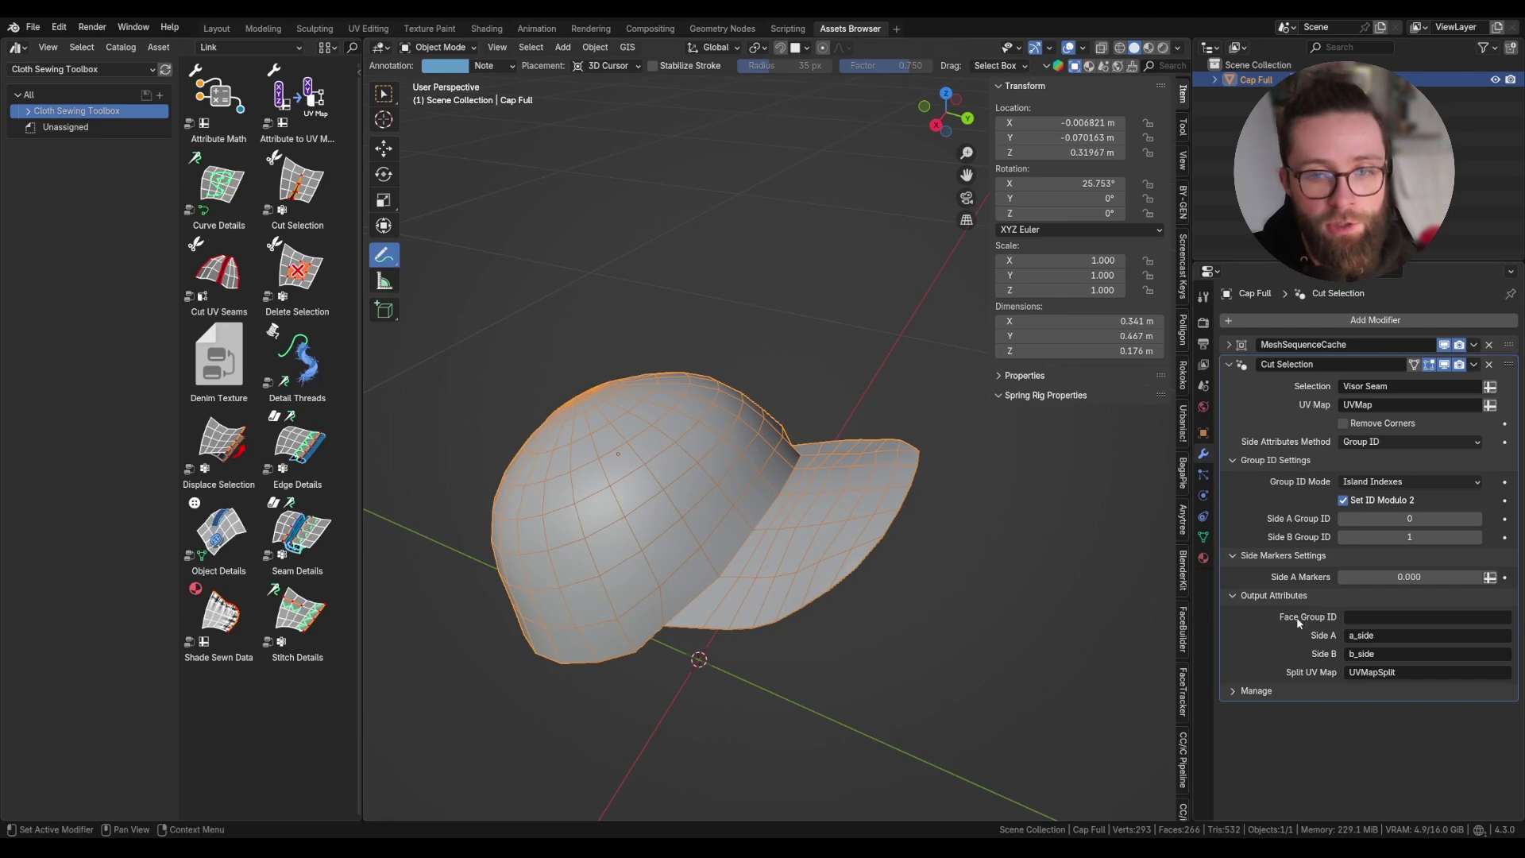
{"action": "scroll", "coordinate": [706, 592], "scroll_direction": "up", "scroll_amount": 2}
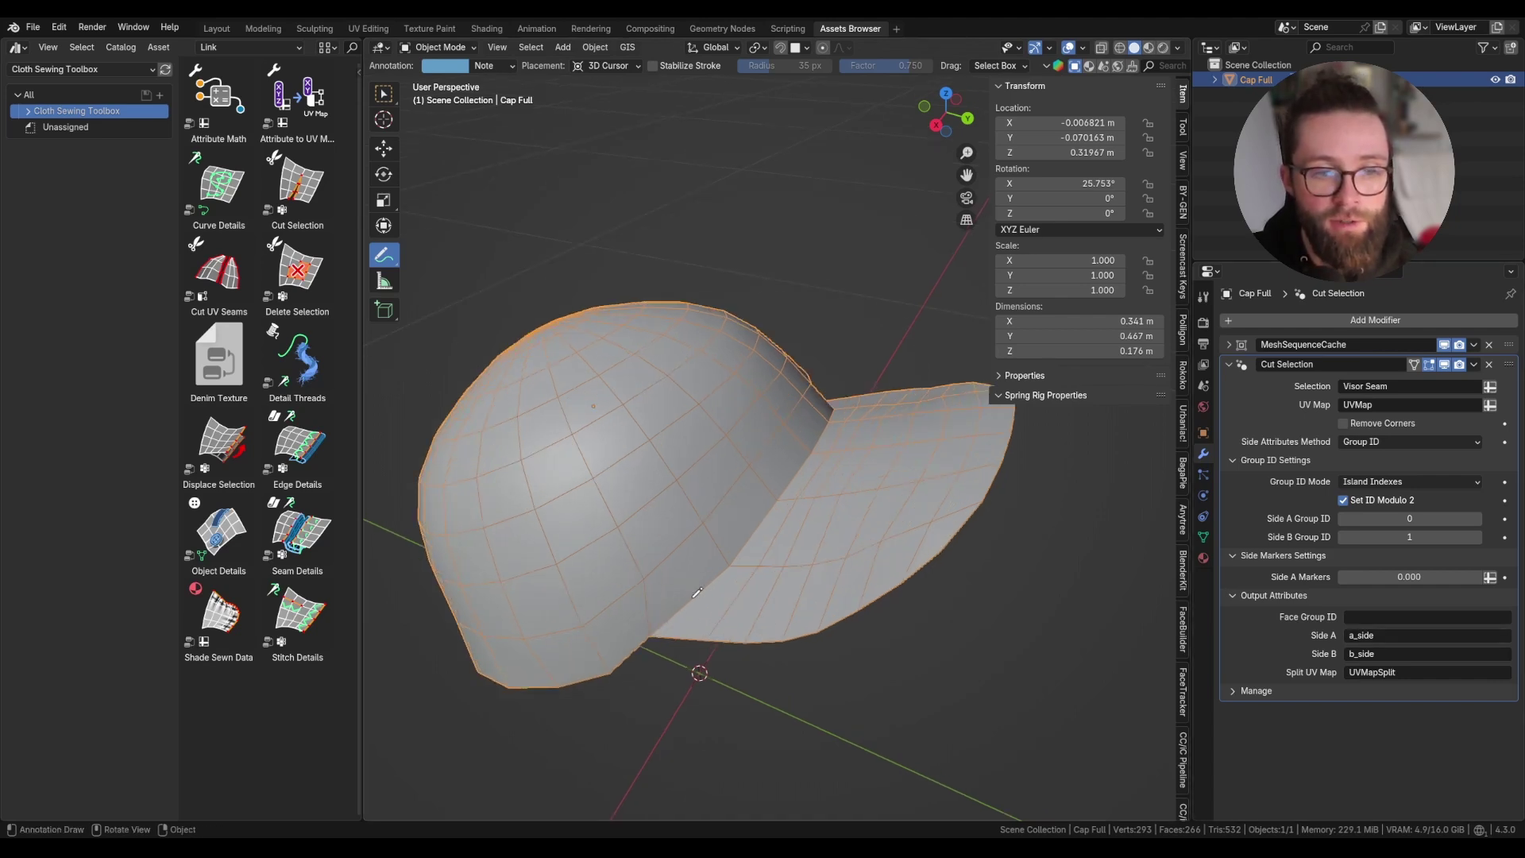
{"action": "middle_click_drag", "start_coordinate": [696, 591], "coordinate": [865, 457]}
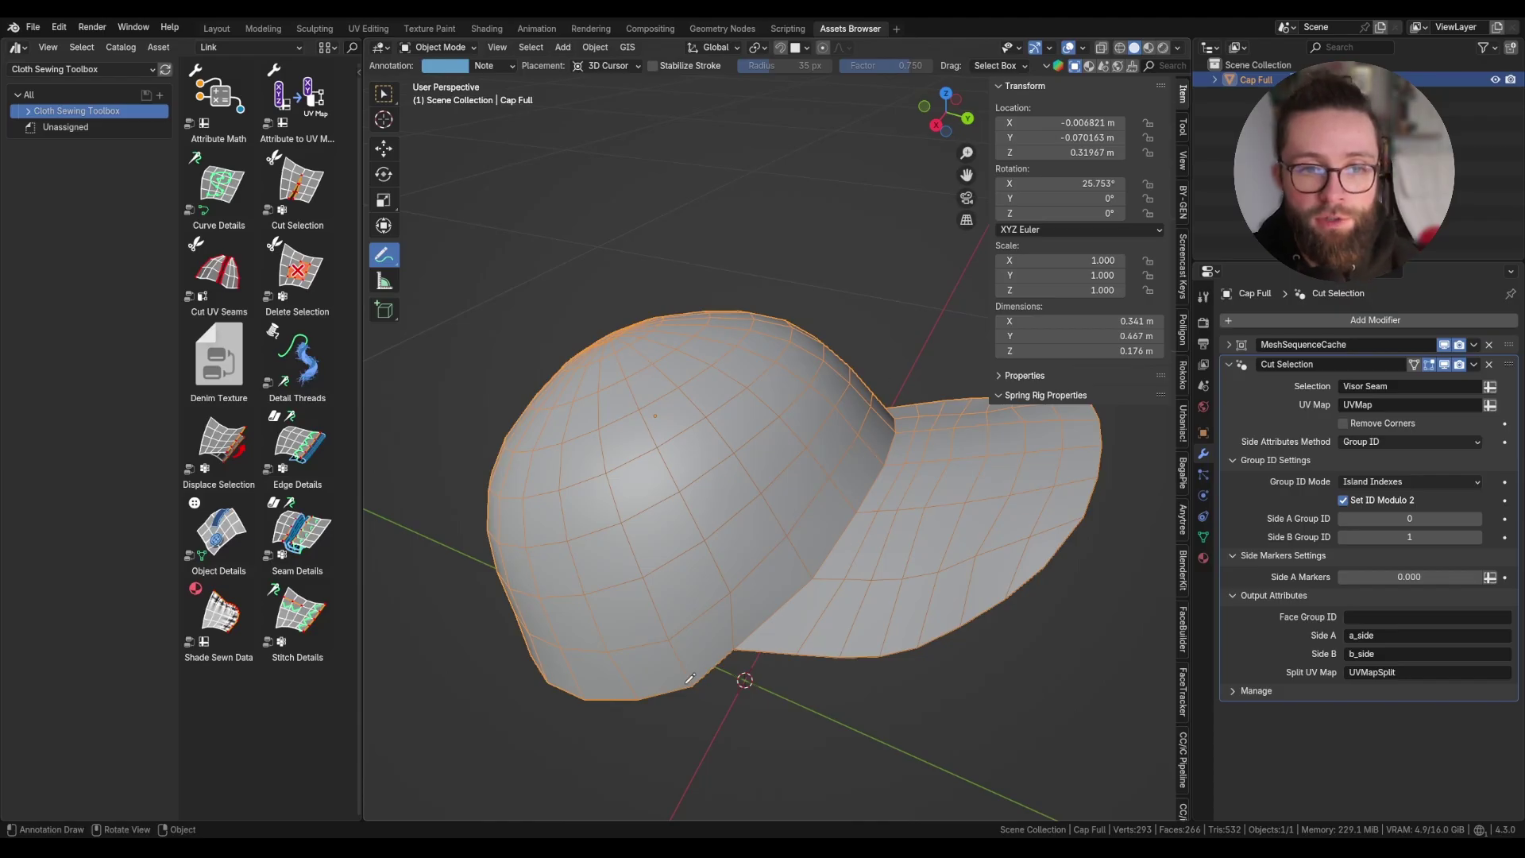
Keep Group ID as the Side Attributes Method and examine the two sides of the cut between crown and visor.
{"action": "left_click", "coordinate": [1394, 441]}
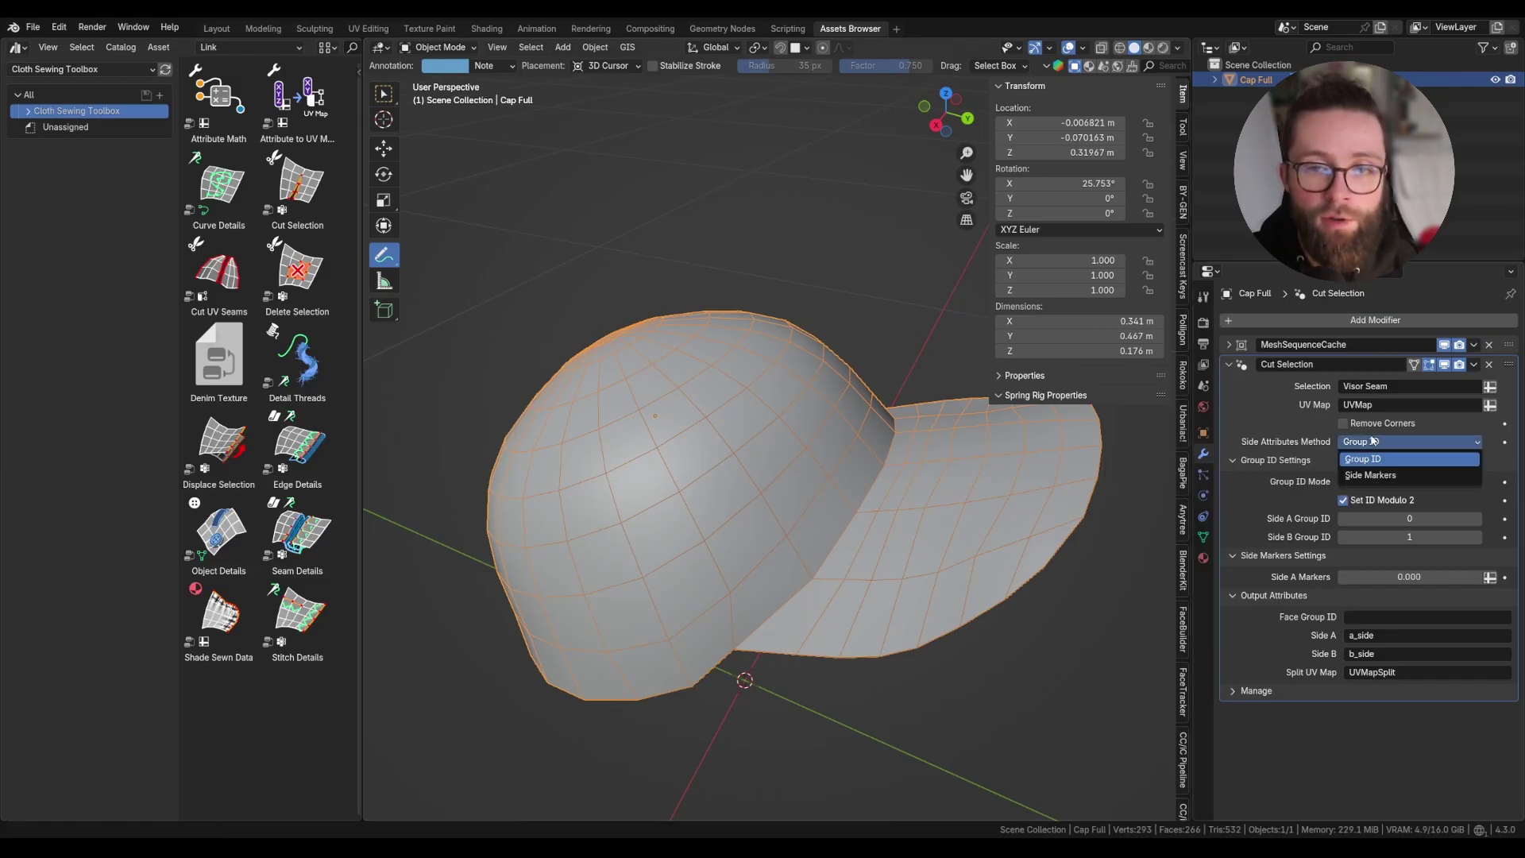
{"action": "left_click", "coordinate": [1361, 459]}
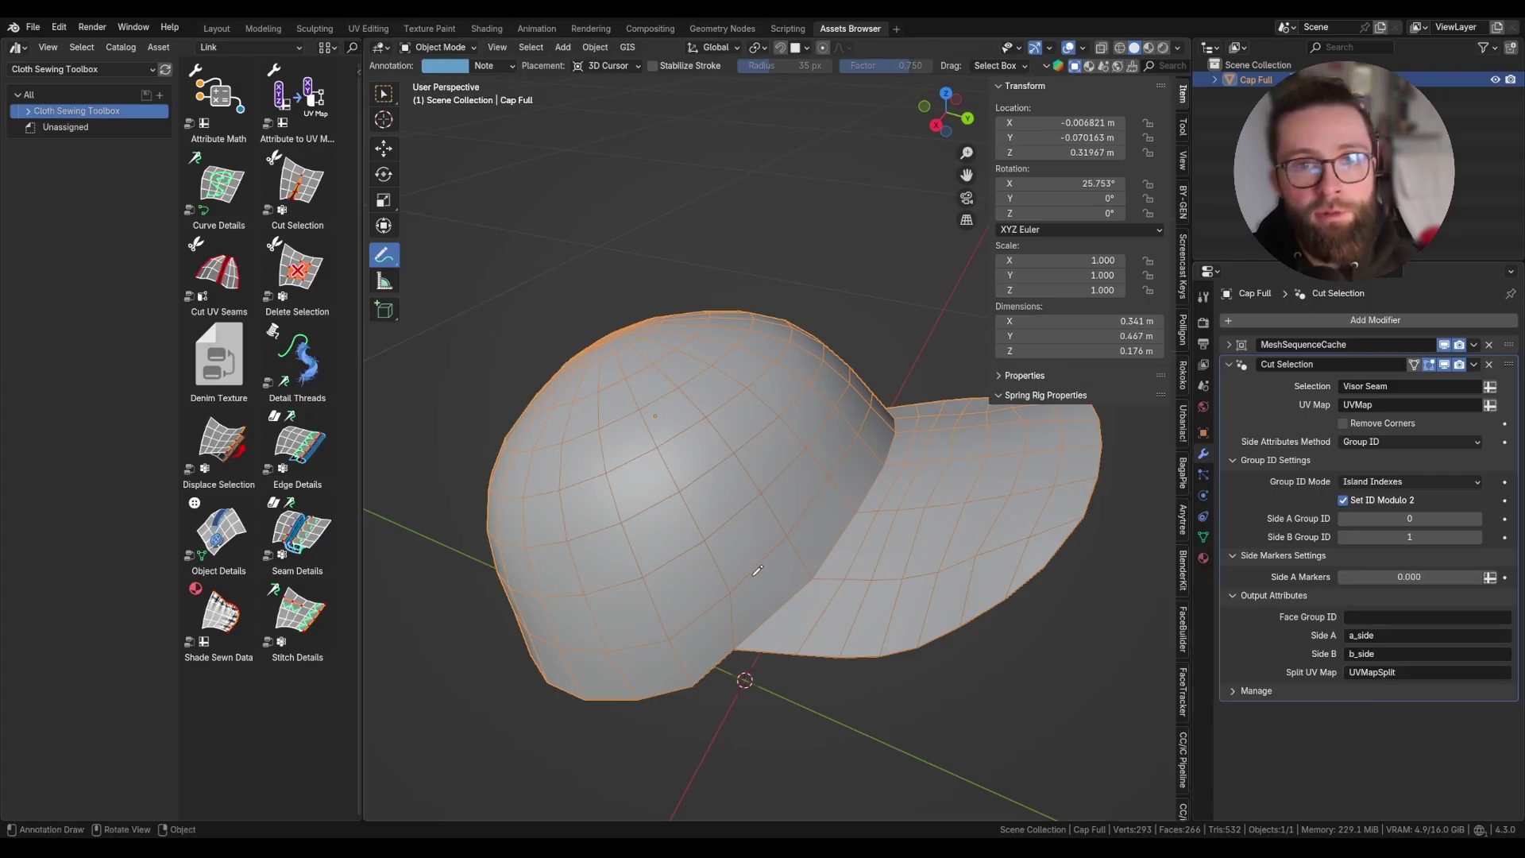
{"action": "middle_click_drag", "start_coordinate": [638, 686], "coordinate": [827, 215]}
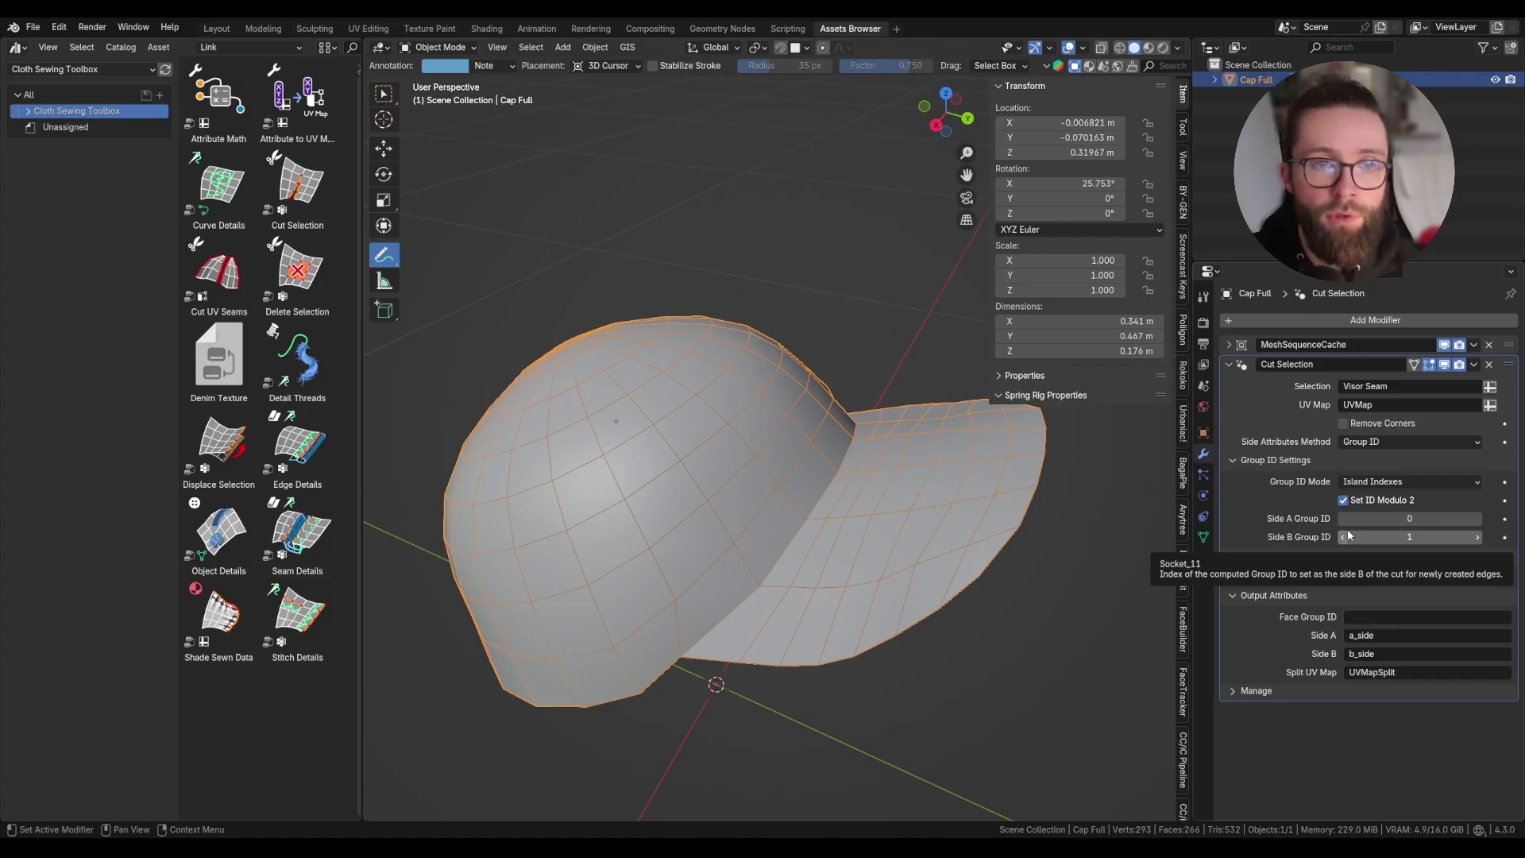
{"action": "middle_click_drag", "start_coordinate": [700, 582], "coordinate": [848, 397]}
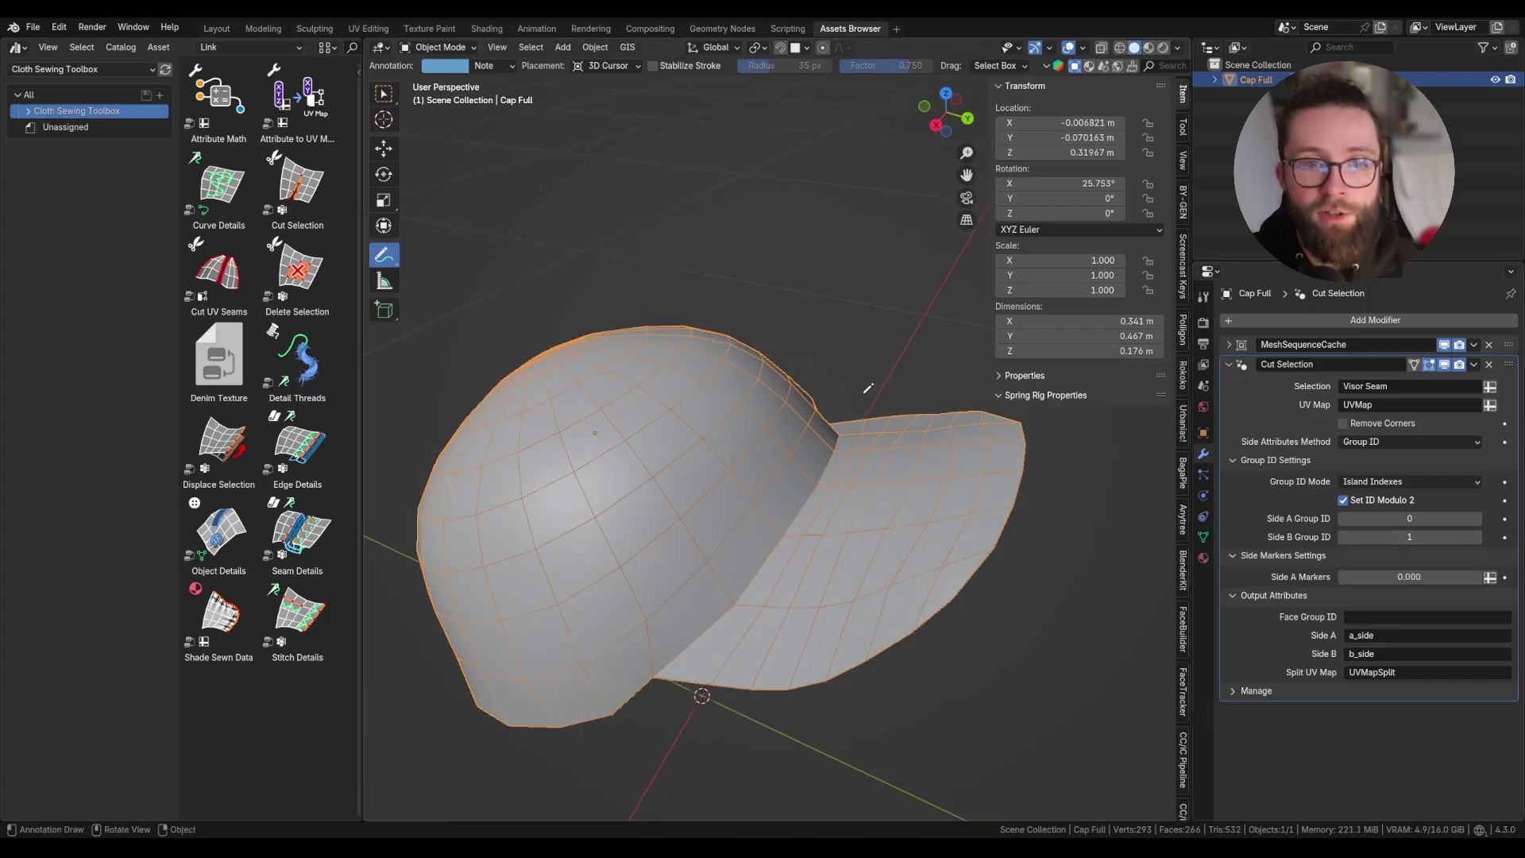
{"action": "mouse_move", "coordinate": [849, 397]}
{"action": "left_mouse_down"}
{"action": "mouse_move", "coordinate": [700, 643]}
{"action": "mouse_move", "coordinate": [689, 711]}
{"action": "mouse_move", "coordinate": [1086, 419]}
{"action": "mouse_move", "coordinate": [544, 288]}
{"action": "mouse_move", "coordinate": [412, 732]}
{"action": "mouse_move", "coordinate": [614, 675]}
{"action": "left_mouse_up"}
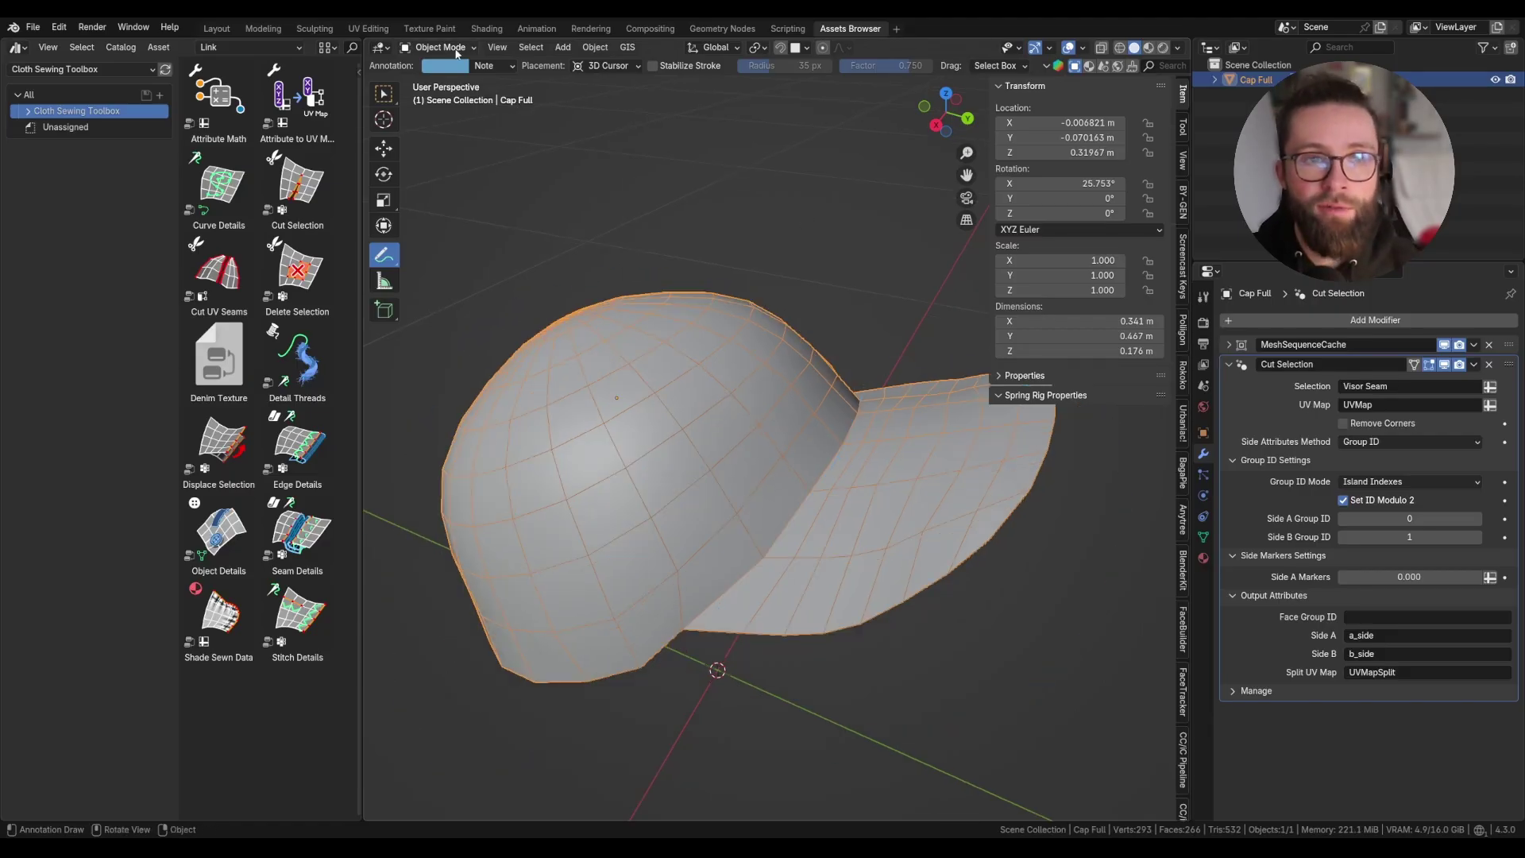
Switch to the Shading workspace and set the cap material's Attribute node name to a_side.
{"action": "left_click", "coordinate": [487, 28]}
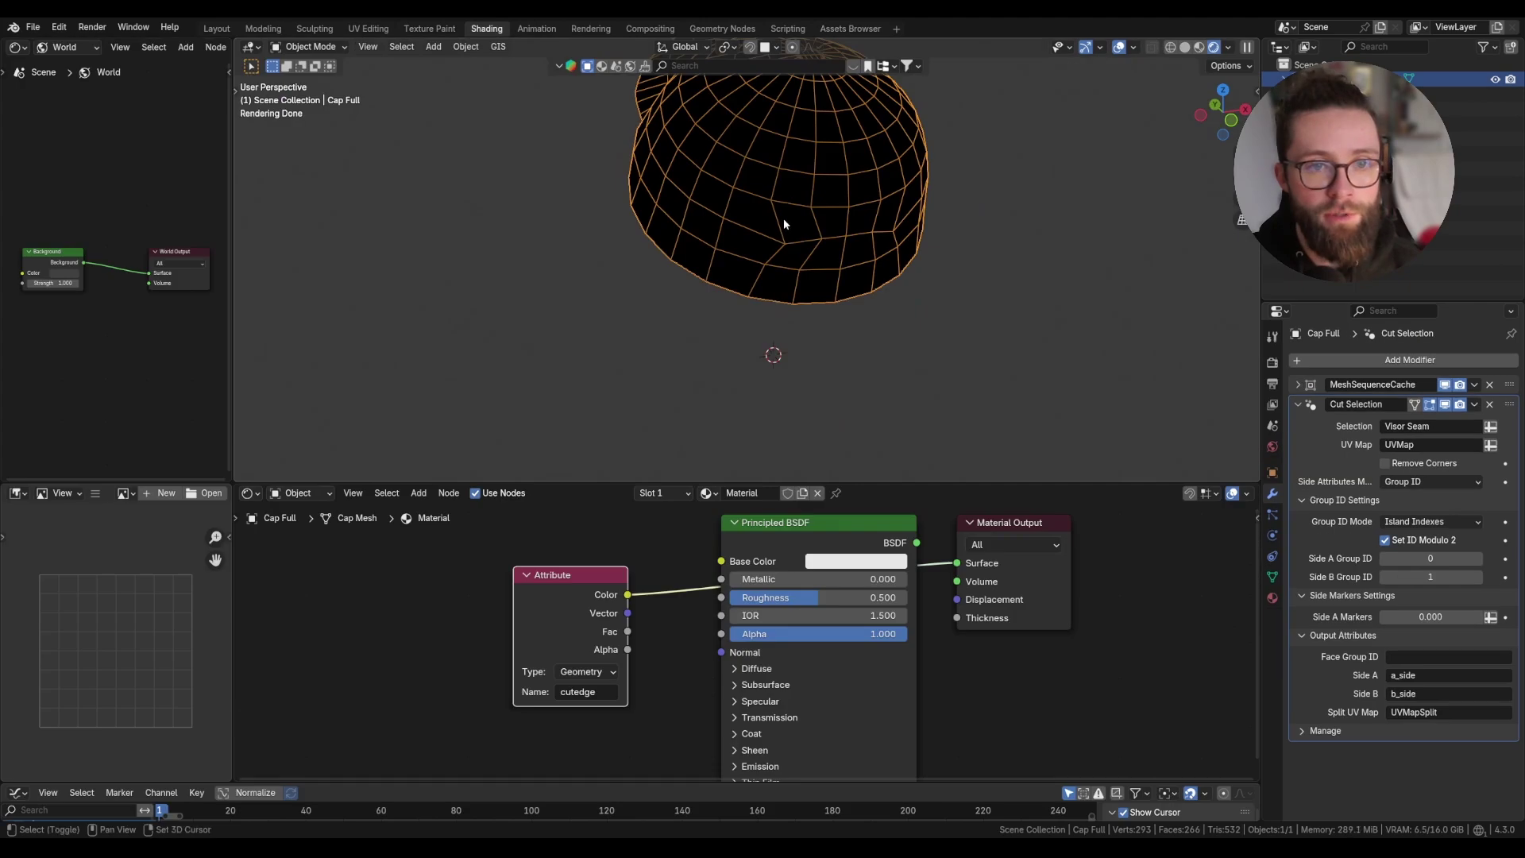
{"action": "mouse_move", "coordinate": [783, 222]}
{"action": "middle_mouse_down"}
{"action": "mouse_move", "coordinate": [1008, 348]}
{"action": "mouse_move", "coordinate": [1096, 364]}
{"action": "middle_mouse_up"}
{"action": "middle_click_drag", "start_coordinate": [846, 348], "coordinate": [893, 325]}
{"action": "scroll", "coordinate": [669, 702], "scroll_direction": "up", "scroll_amount": 5}
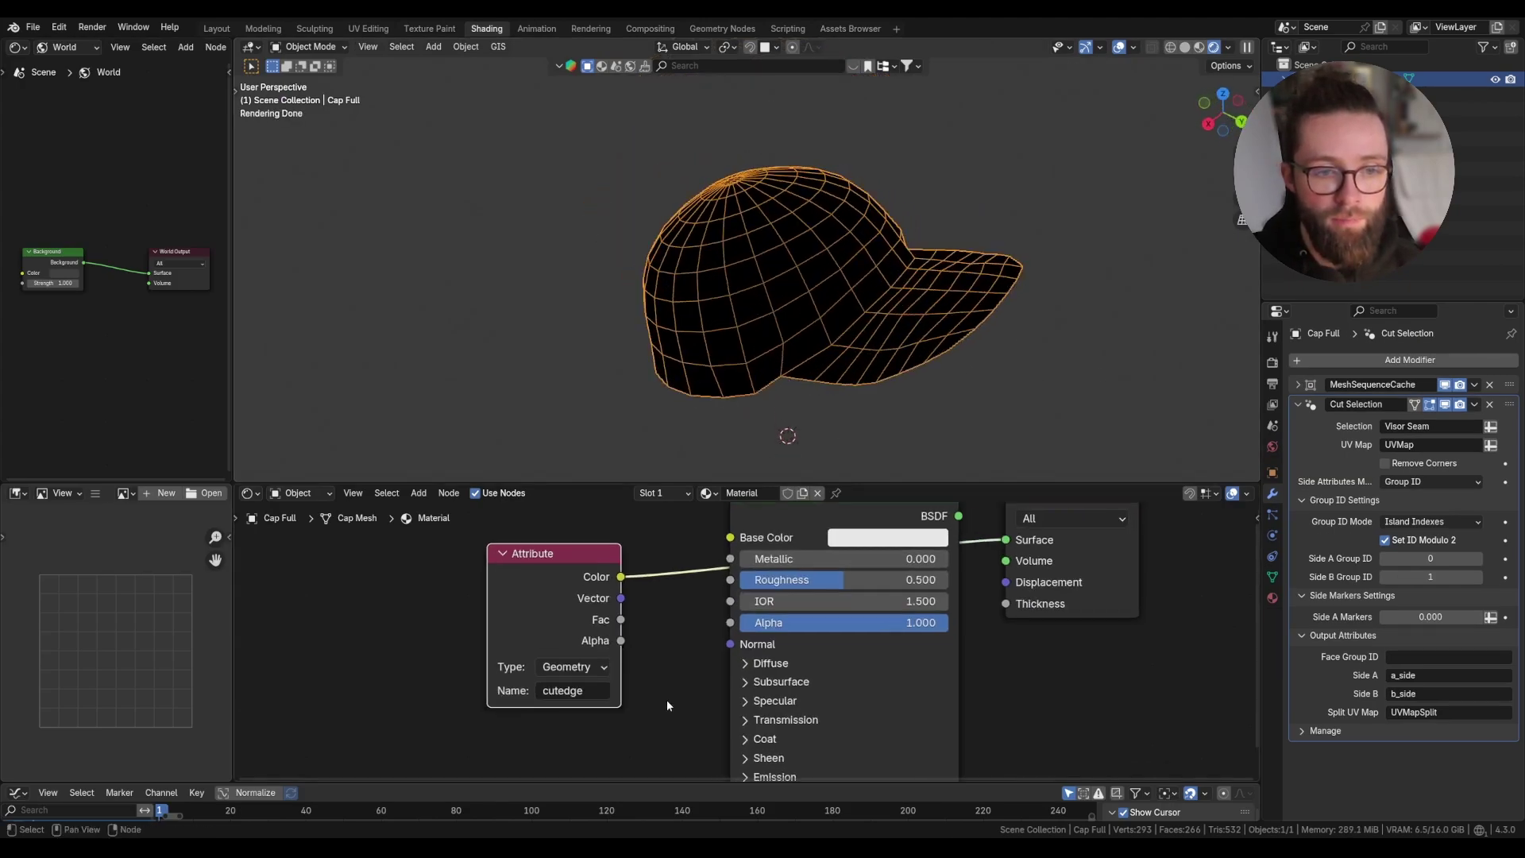
{"action": "scroll", "coordinate": [683, 675], "scroll_direction": "down", "scroll_amount": 5}
{"action": "left_click_drag", "start_coordinate": [665, 616], "coordinate": [483, 582]}
{"action": "middle_click_drag", "start_coordinate": [484, 582], "coordinate": [572, 604]}
{"action": "left_click", "coordinate": [569, 658]}
{"action": "type", "text": "a_side"}
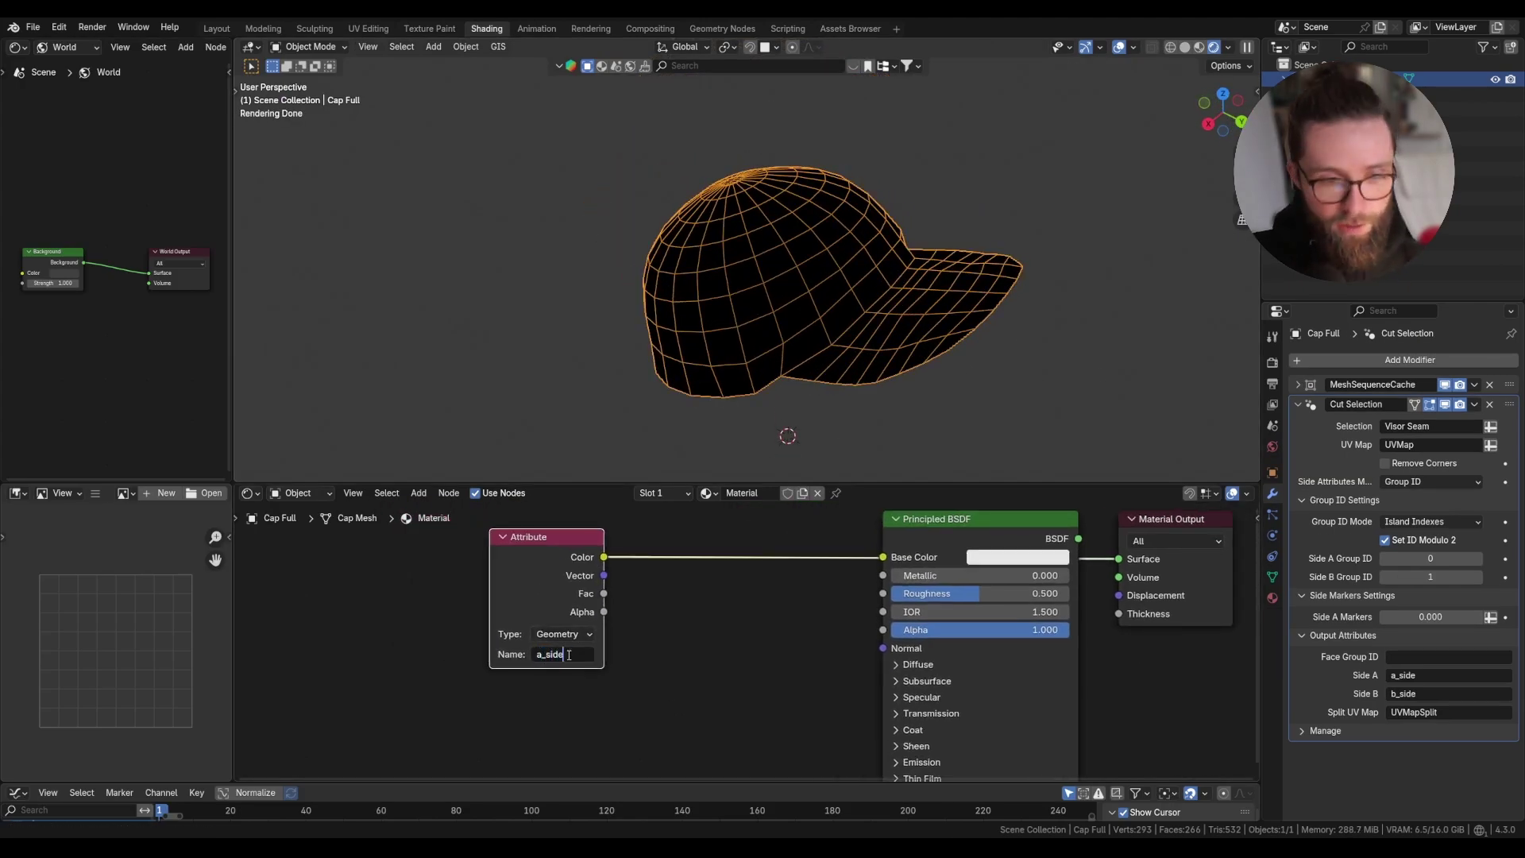
{"action": "key", "text": "Return"}
Duplicate the Attribute node and set the copy's name to b_side.
{"action": "key", "text": "shift+d"}
{"action": "left_click", "coordinate": [713, 711]}
{"action": "left_click", "coordinate": [713, 711]}
{"action": "type", "text": "b"}
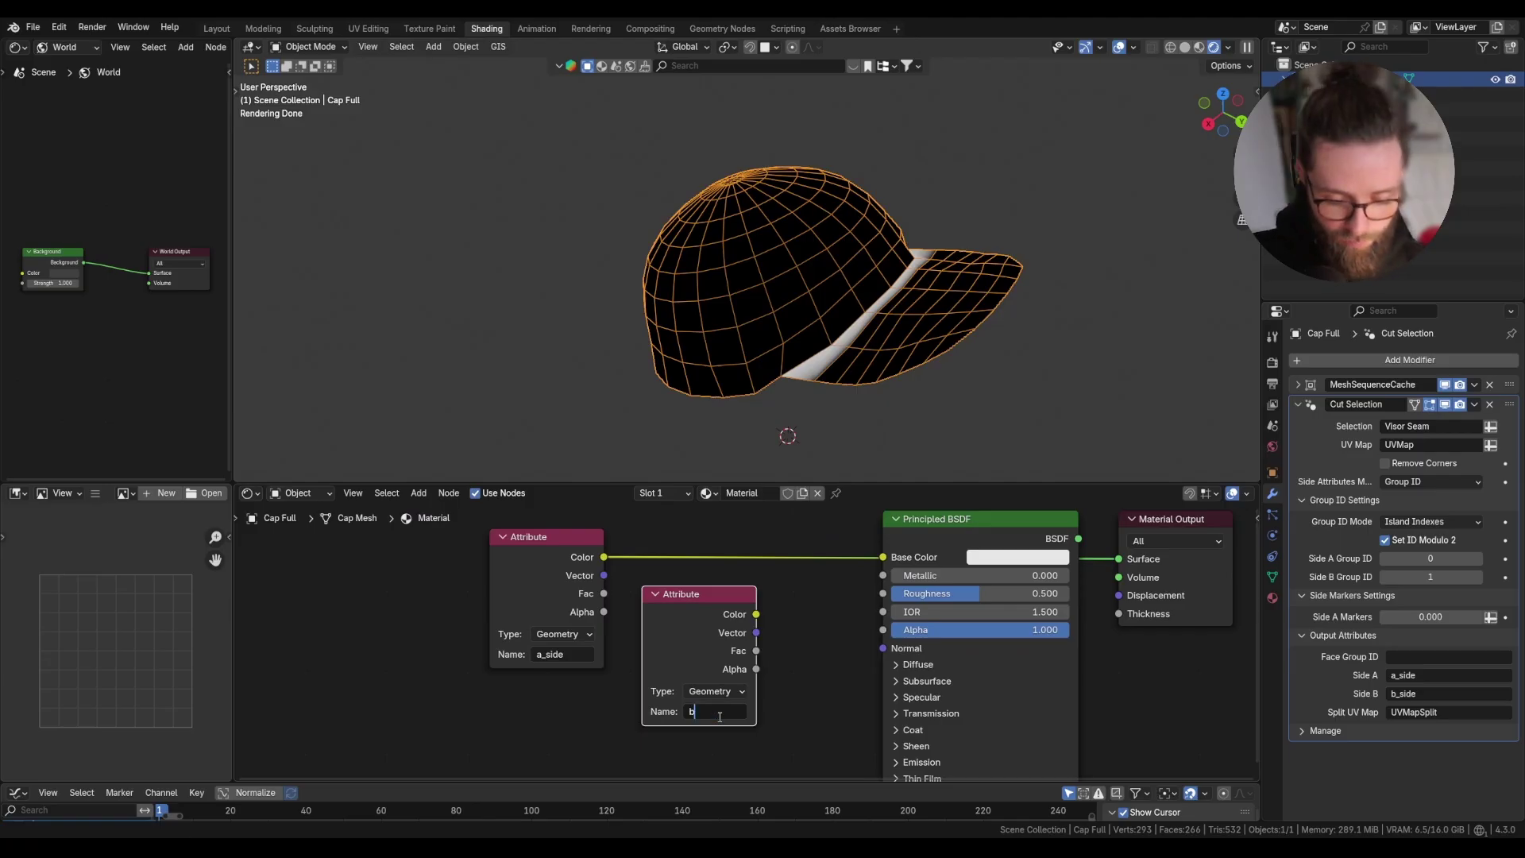
{"action": "type", "text": "_side"}
{"action": "key", "text": "Return"}
Insert a Mix Color node before Base Color, with a_side driving its Factor and its B colour set to red.
{"action": "scroll", "coordinate": [727, 556], "scroll_direction": "up", "scroll_amount": 1}
{"action": "key", "text": "shift+a"}
{"action": "type", "text": "mix"}
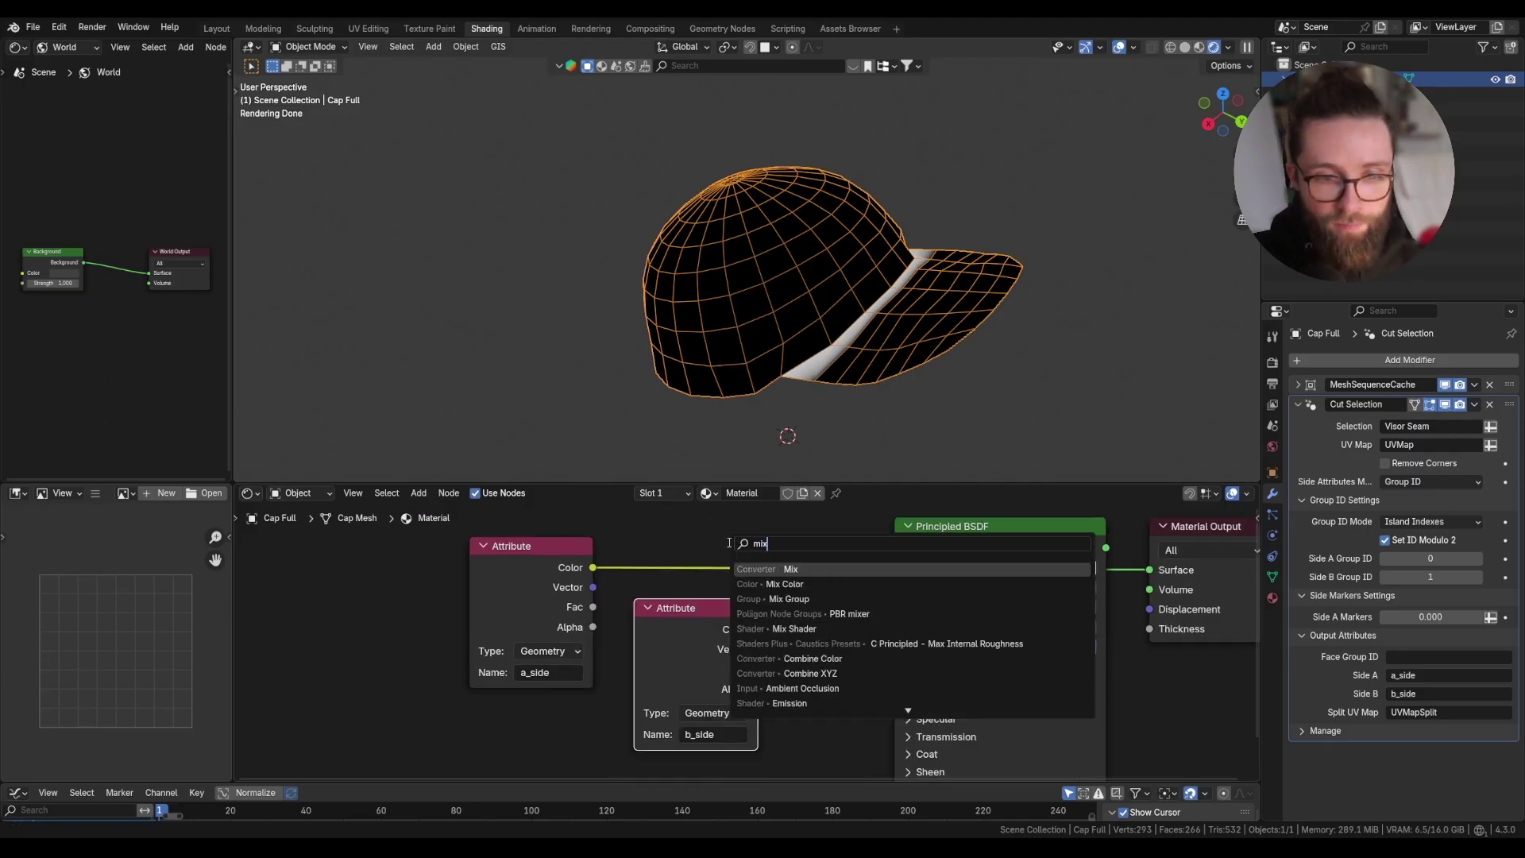
{"action": "key", "text": "Return"}
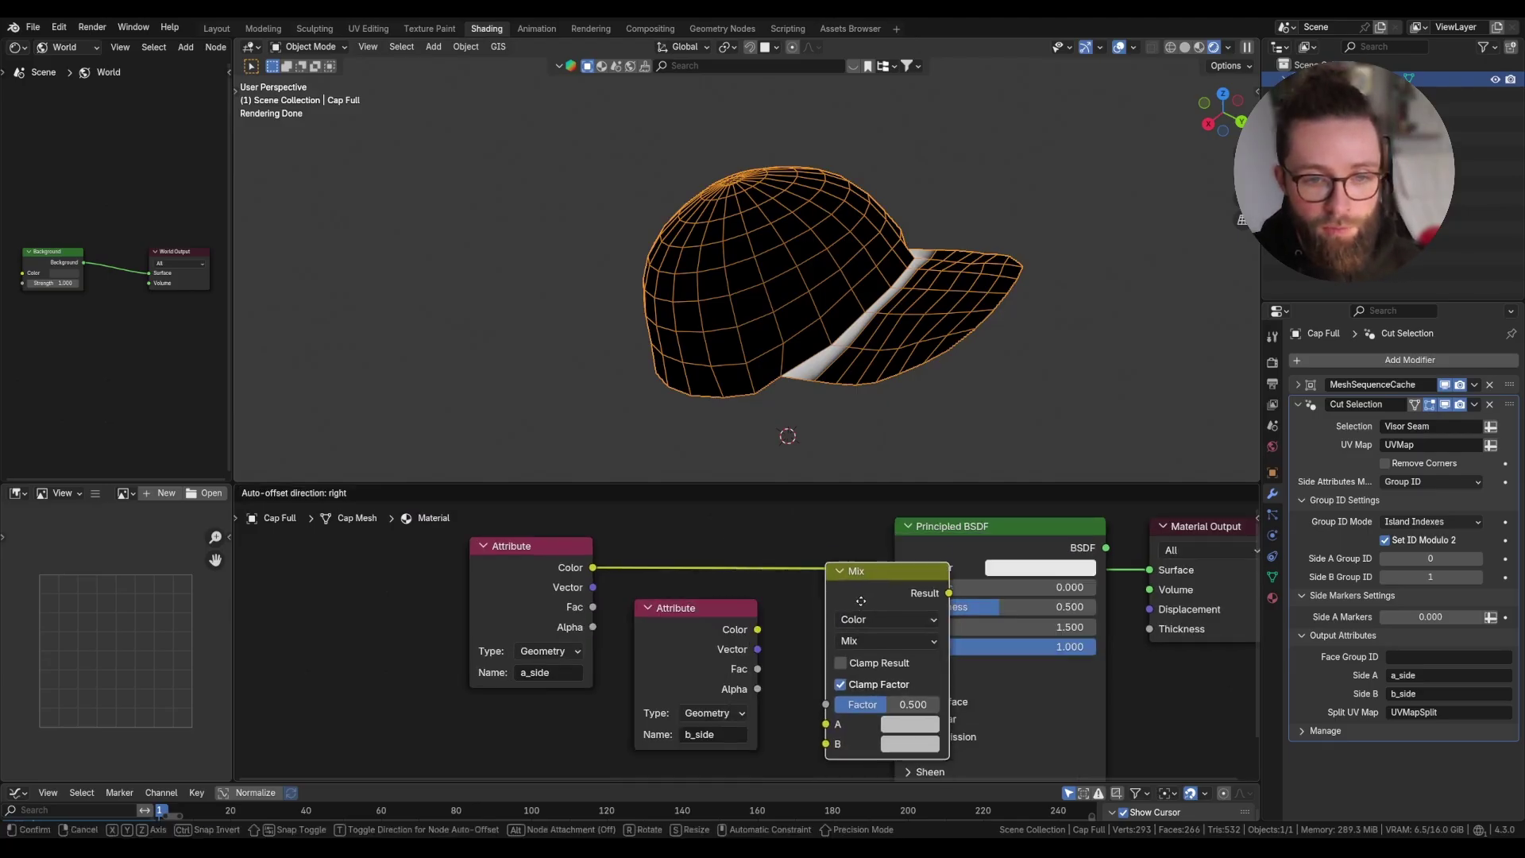
{"action": "left_click", "coordinate": [828, 659]}
{"action": "left_click_drag", "start_coordinate": [821, 664], "coordinate": [822, 645]}
{"action": "left_click", "coordinate": [905, 684]}
{"action": "left_click_drag", "start_coordinate": [957, 493], "coordinate": [953, 538]}
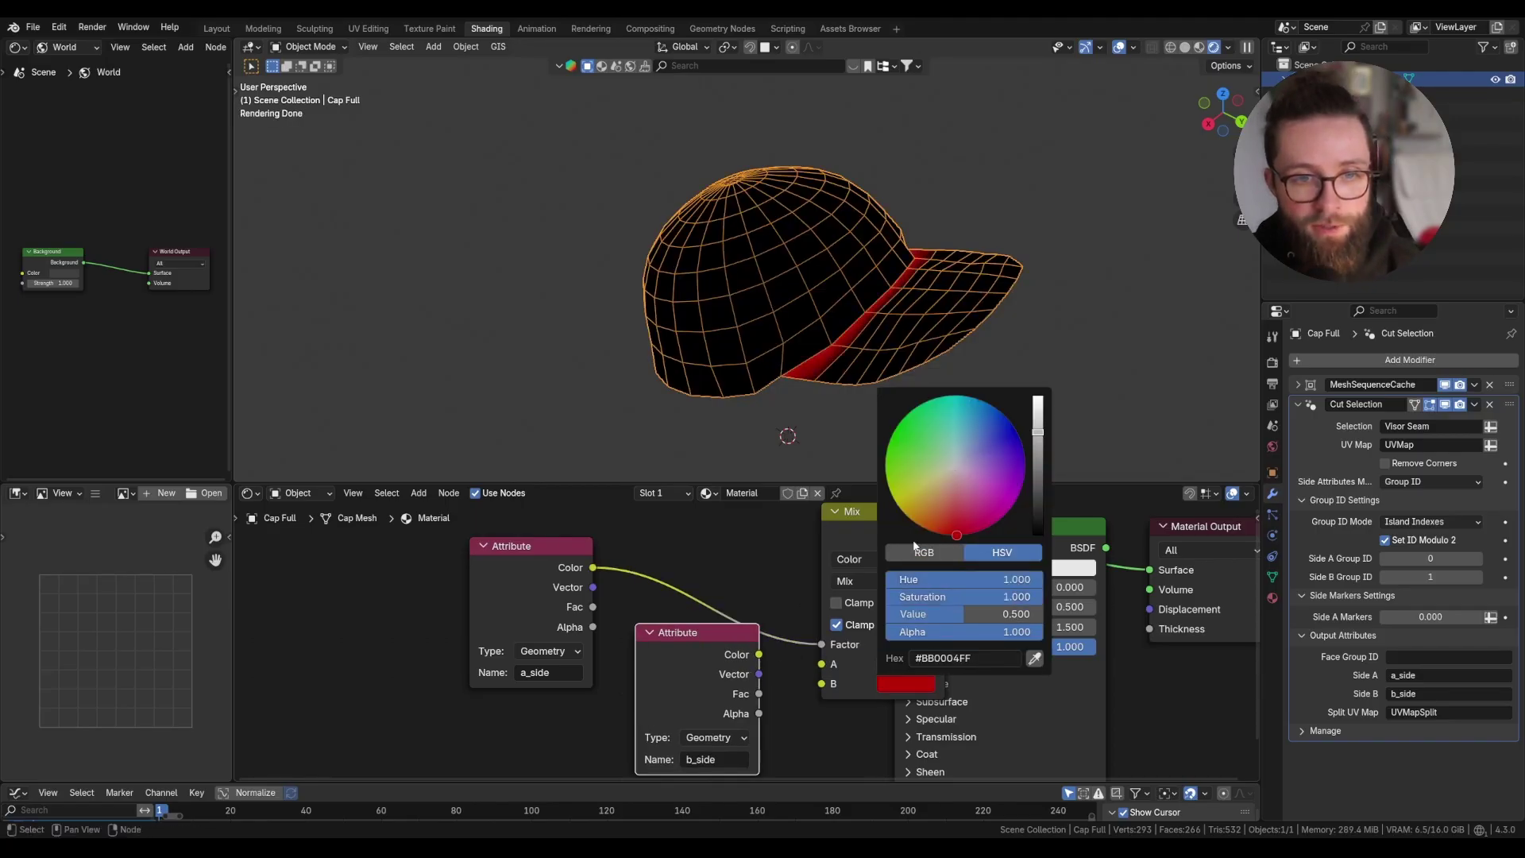
Chain a duplicate Mix node after the first, with b_side's Fac driving its Factor and its B colour set to blue.
{"action": "left_click_drag", "start_coordinate": [845, 521], "coordinate": [783, 506]}
{"action": "left_click", "coordinate": [699, 508]}
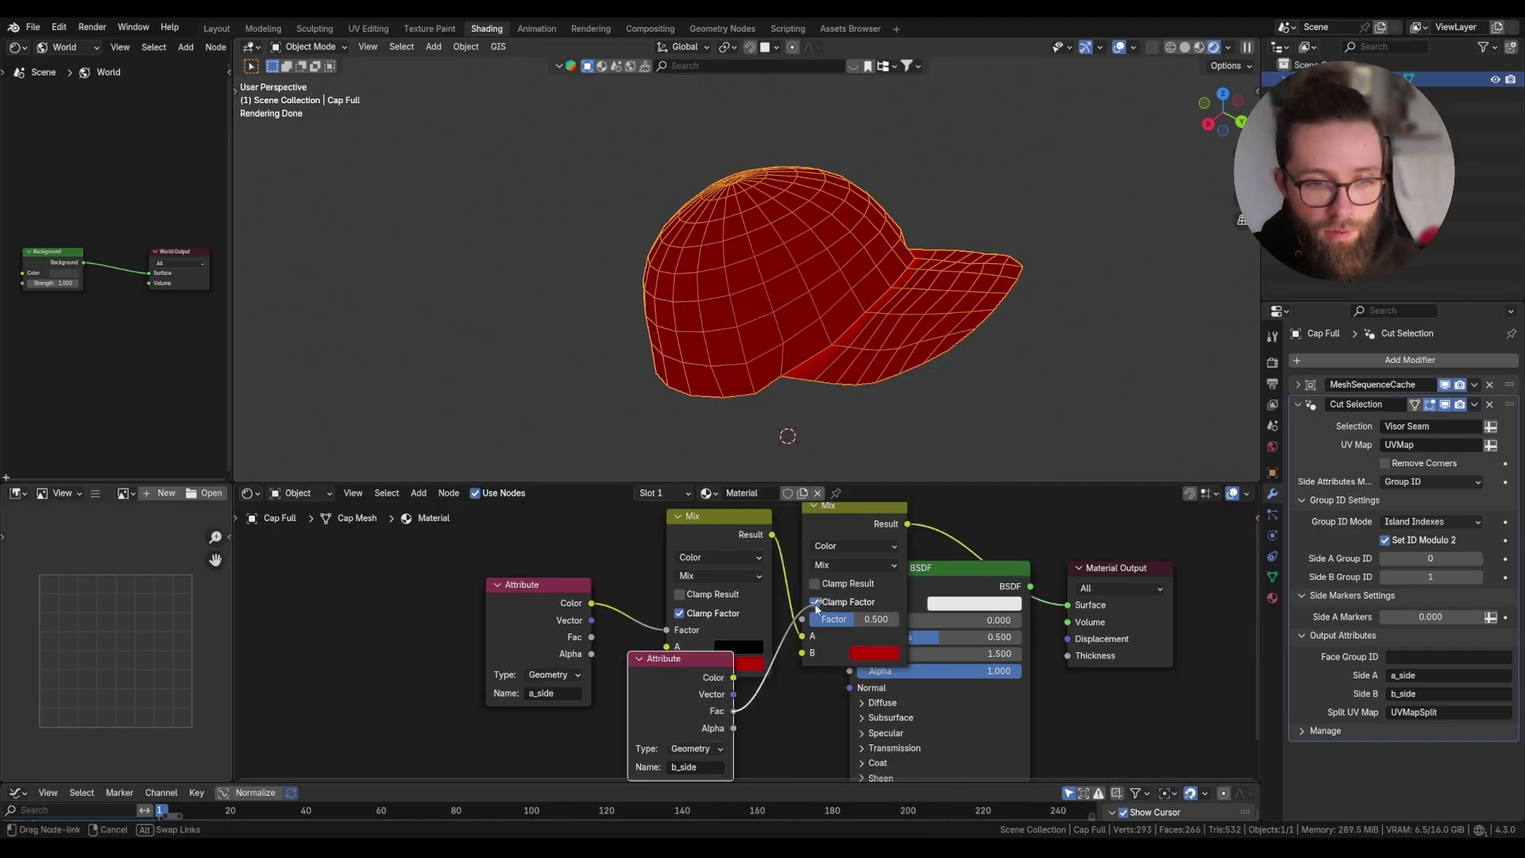
{"action": "left_click", "coordinate": [873, 653]}
{"action": "left_click_drag", "start_coordinate": [956, 449], "coordinate": [969, 436]}
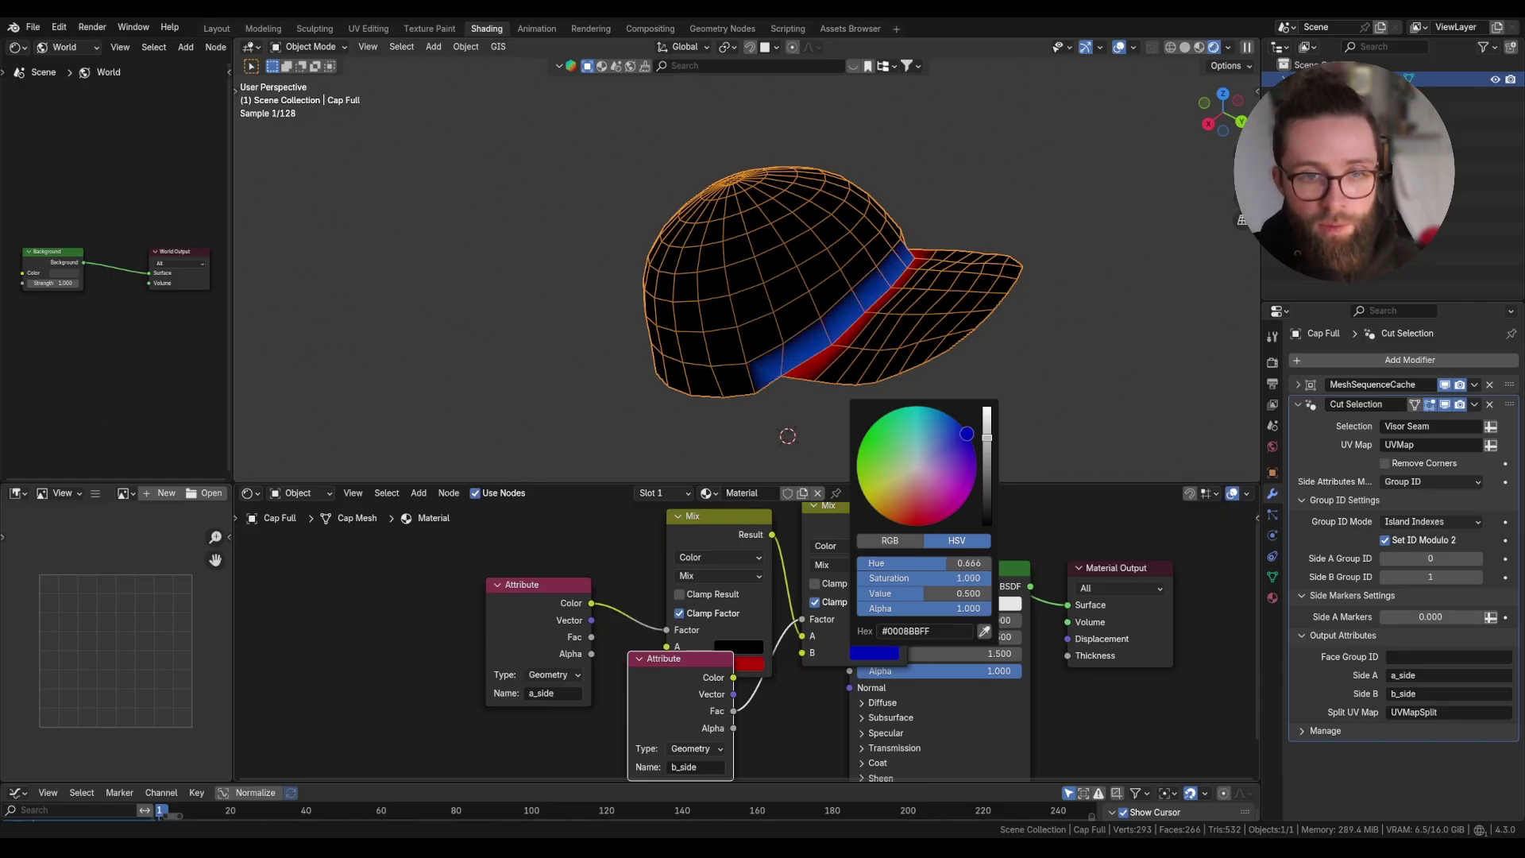
{"action": "scroll", "coordinate": [1032, 397], "scroll_direction": "up", "scroll_amount": 2}
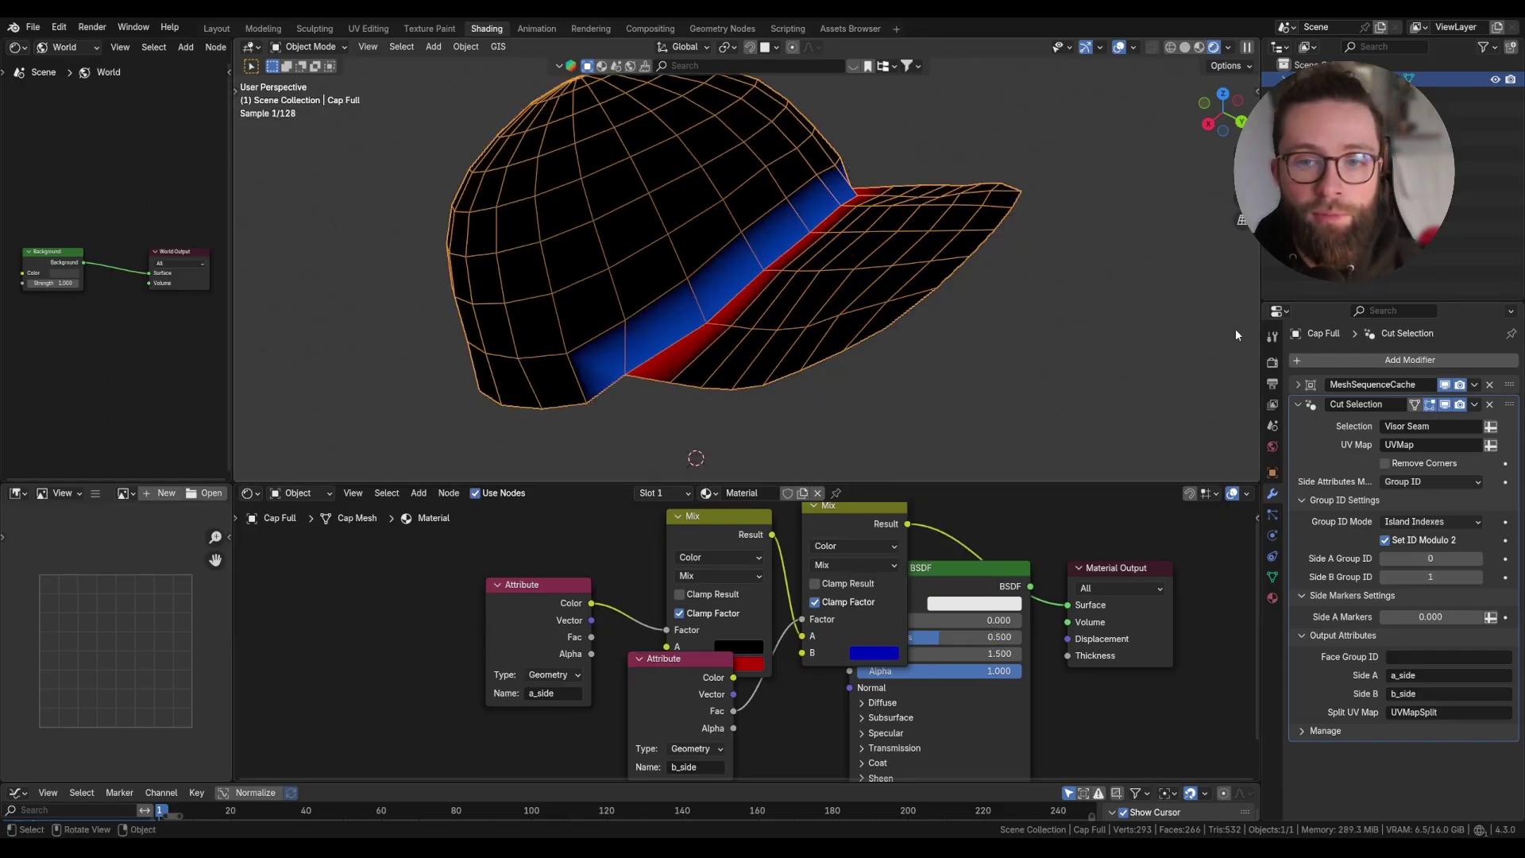
Check the Side Attributes Method, leaving it on Group ID, and collapse the Side Markers Settings.
{"action": "left_click", "coordinate": [1437, 481]}
{"action": "left_click", "coordinate": [1303, 594]}
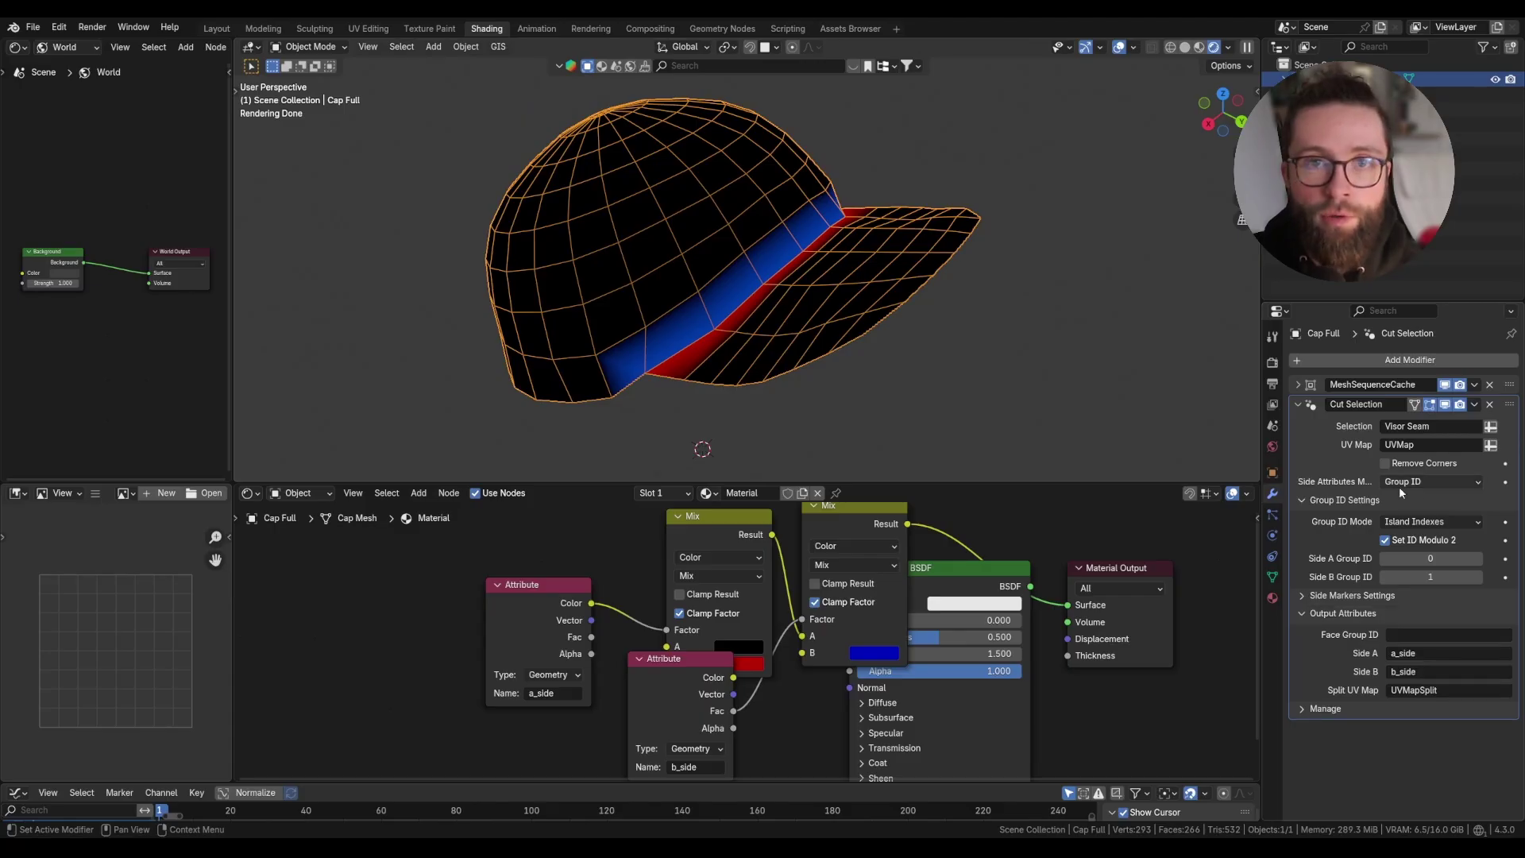
{"action": "middle_click_drag", "start_coordinate": [689, 340], "coordinate": [696, 350]}
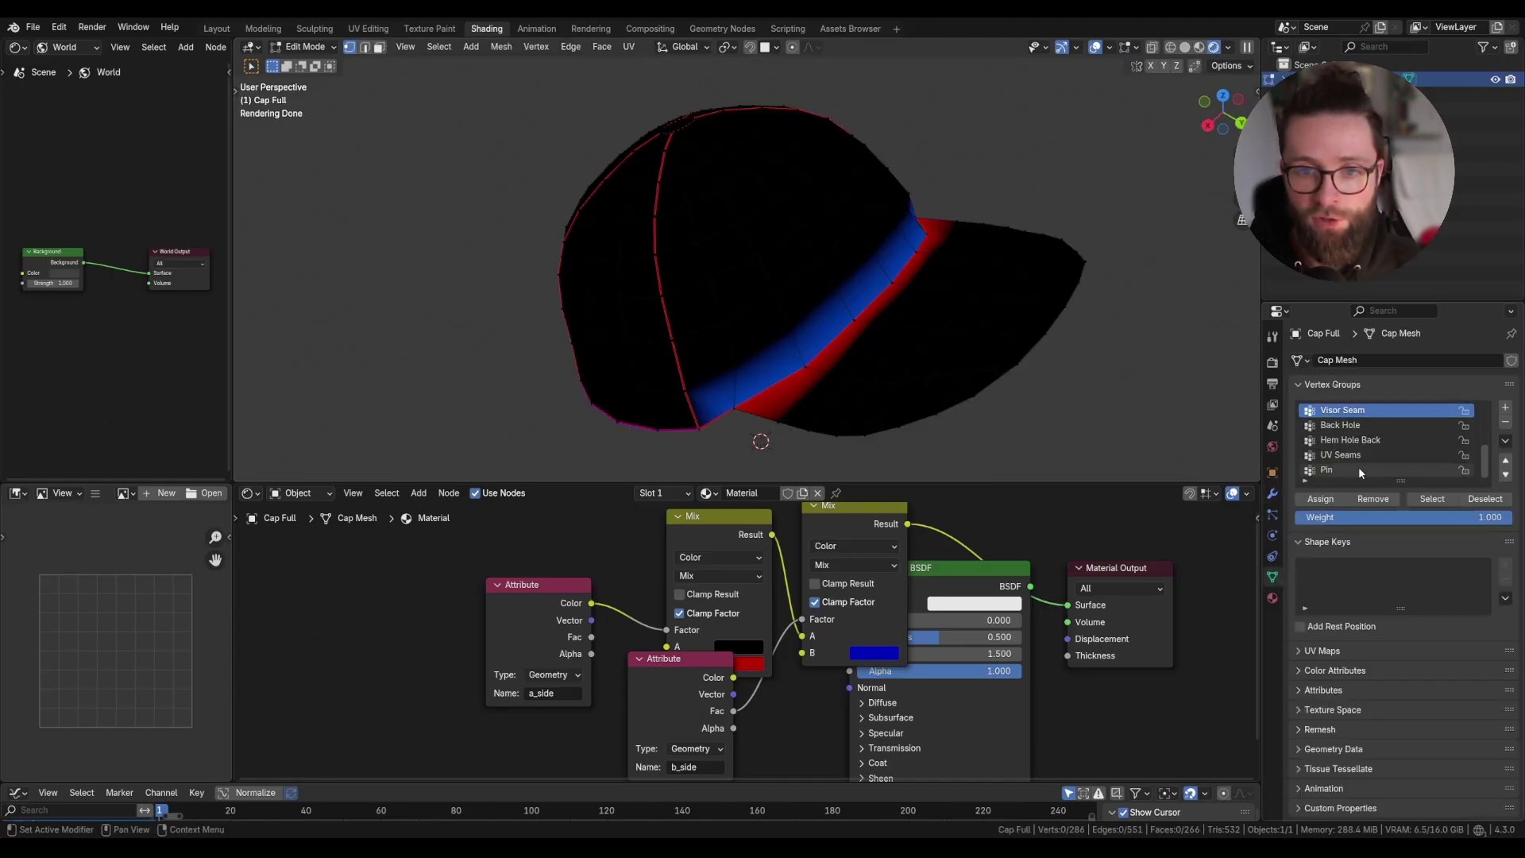
Add a new vertex group for a row of five connected vertices on the crown's front and return to Object Mode.
{"action": "left_click", "coordinate": [1505, 407]}
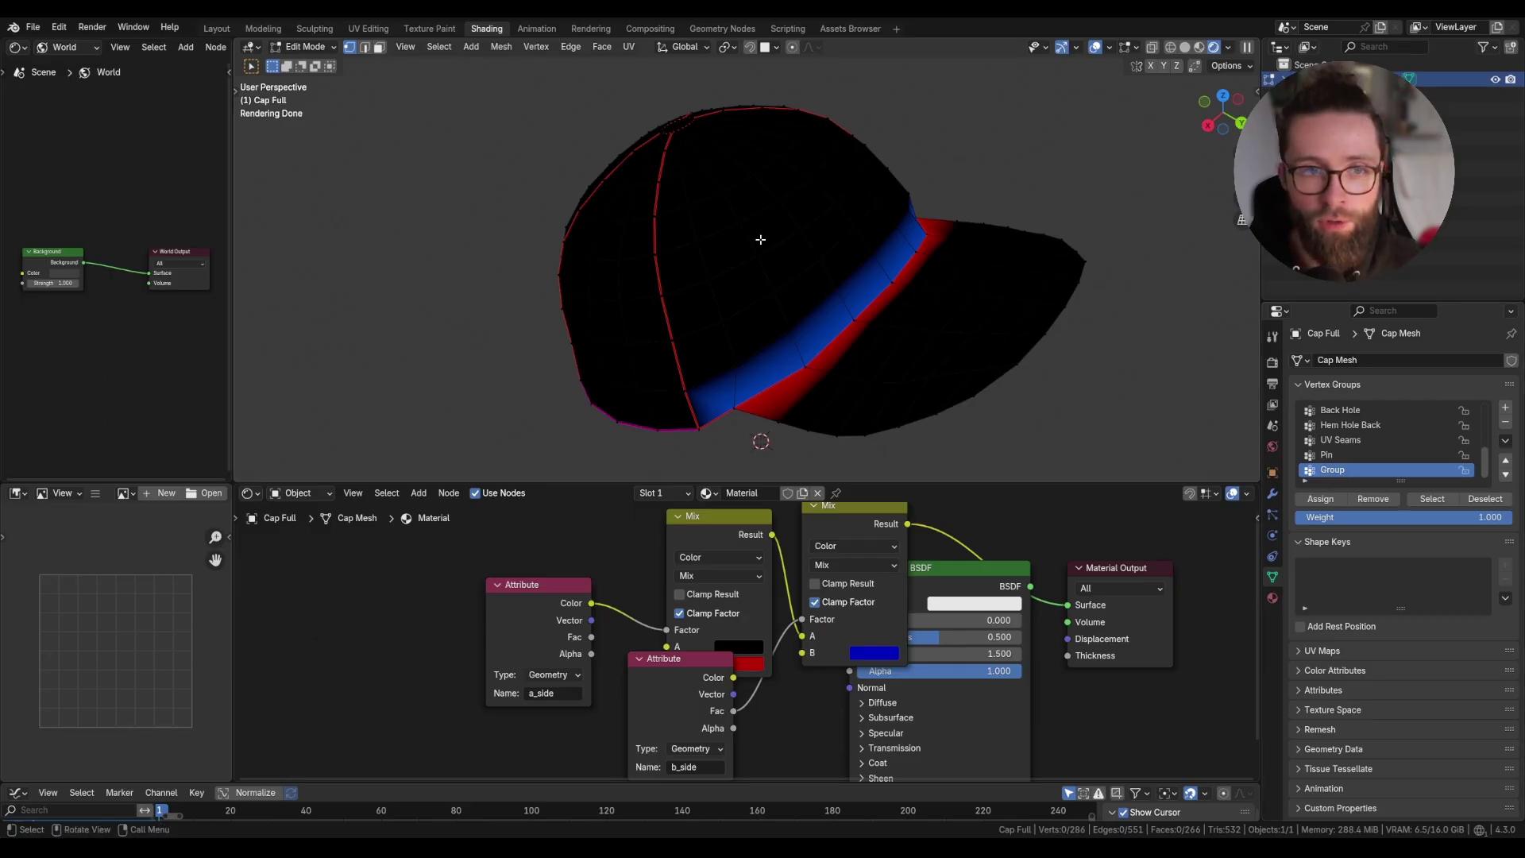
{"action": "left_click", "coordinate": [778, 202], "text": "shift"}
{"action": "left_click", "coordinate": [808, 179], "text": "shift"}
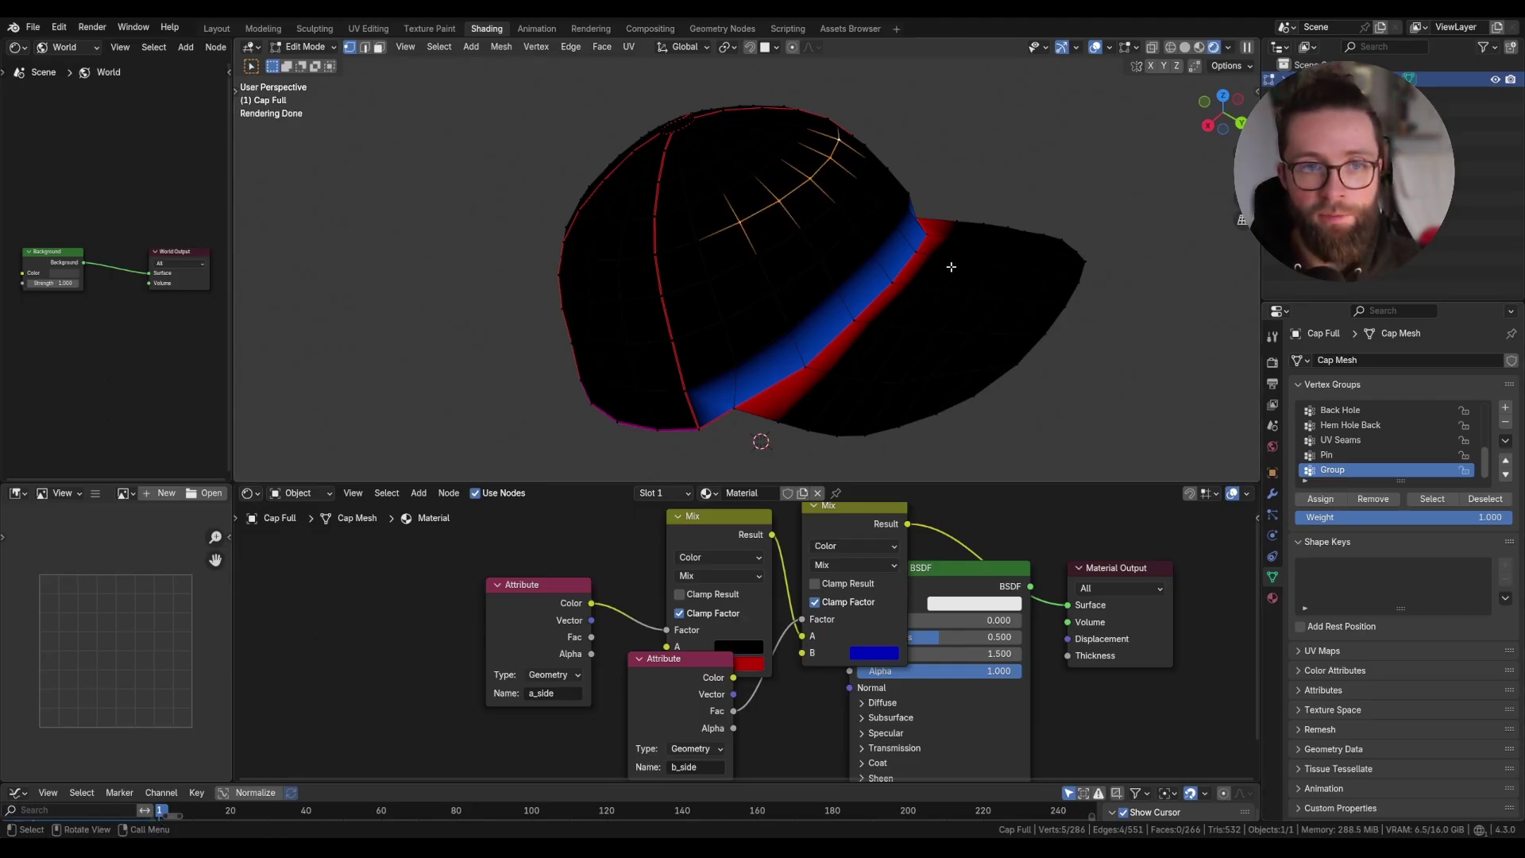
{"action": "key", "text": "Tab"}
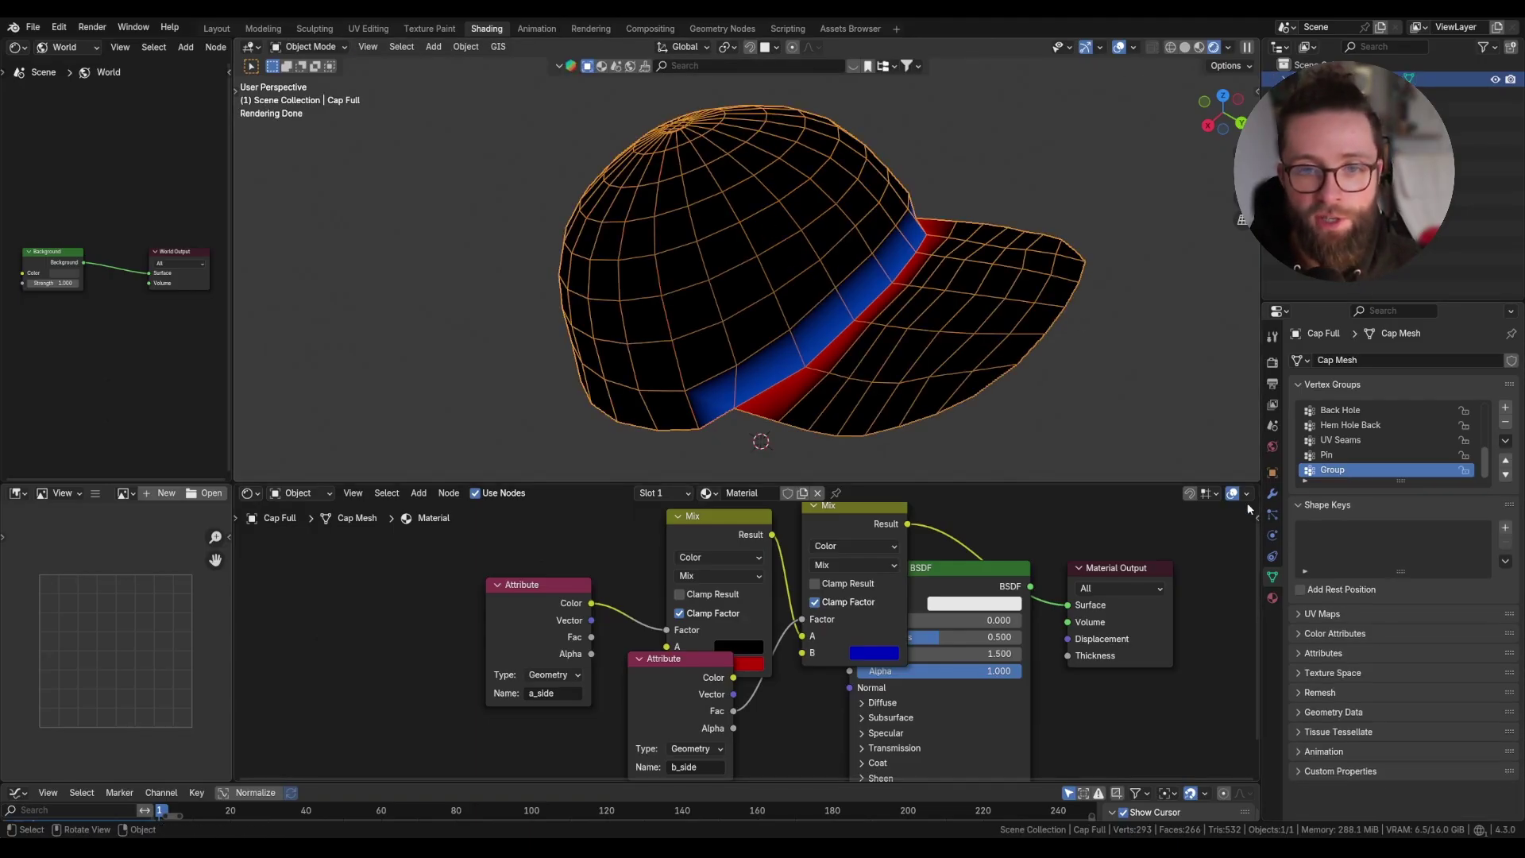
Set the Cut Selection modifier's Selection attribute to Group and compare the crown with and without the cut.
{"action": "left_click", "coordinate": [1271, 493]}
{"action": "left_click", "coordinate": [1426, 409]}
{"action": "type", "text": "group"}
{"action": "key", "text": "Return"}
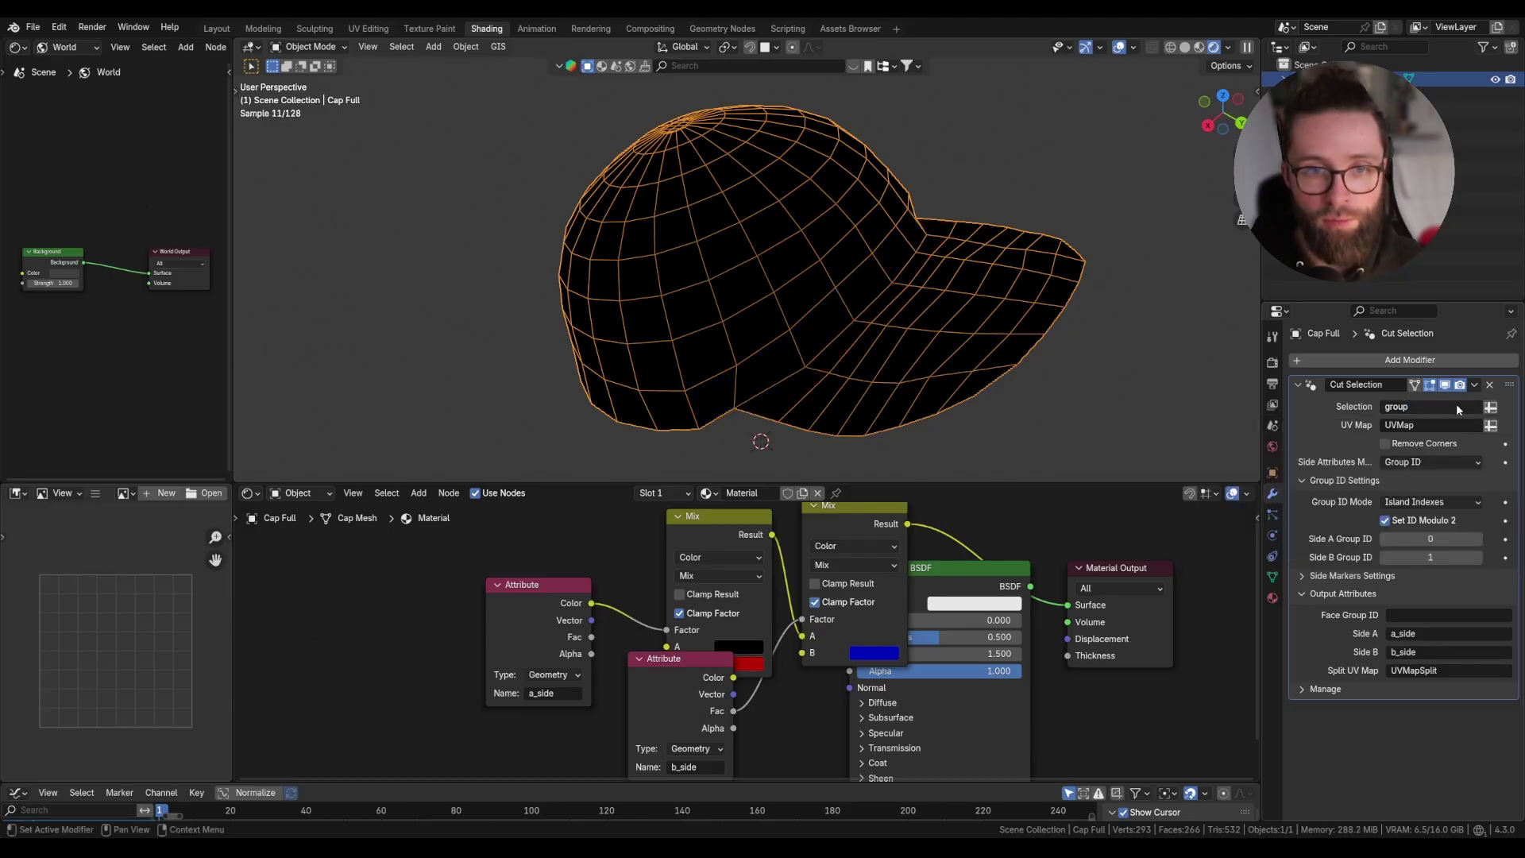
{"action": "left_click", "coordinate": [1446, 401]}
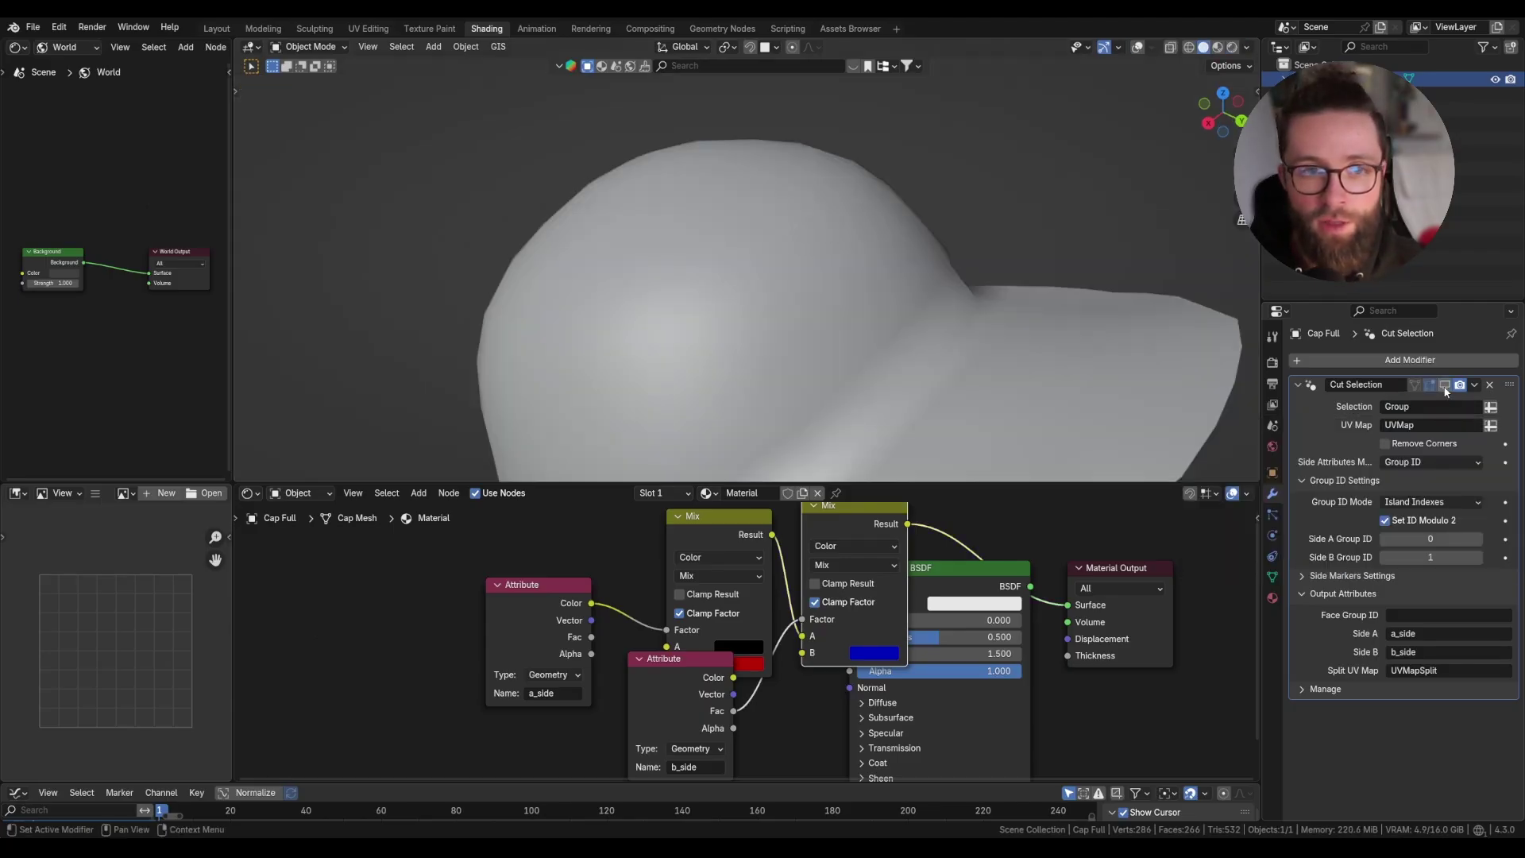
{"action": "left_click", "coordinate": [1444, 386]}
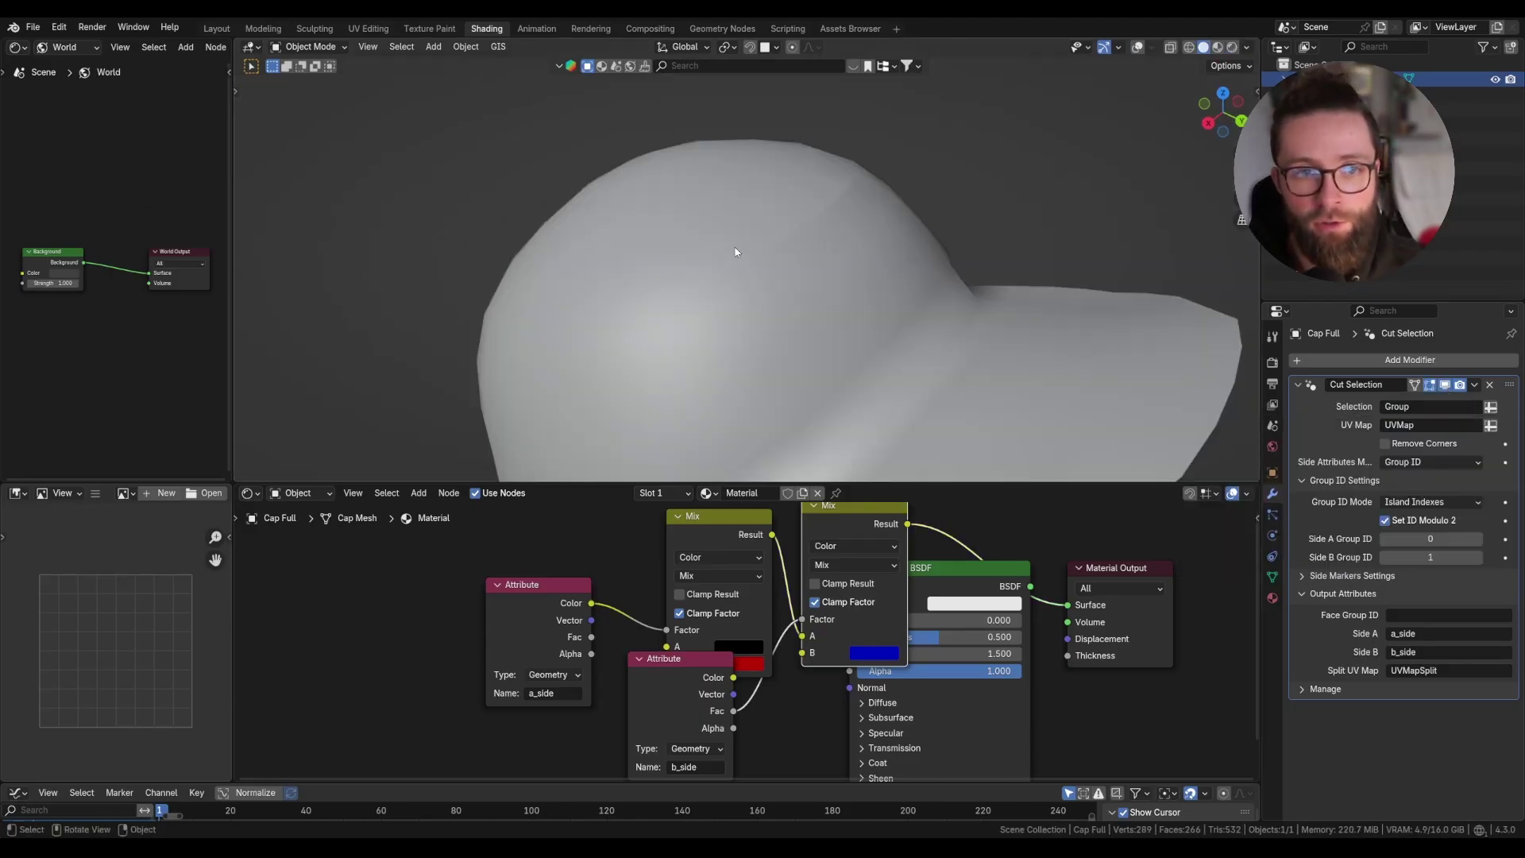
Show the cap in rendered shading and set the Cut Selection modifier's Group ID Mode to Path To Edge.
{"action": "left_click", "coordinate": [1232, 47]}
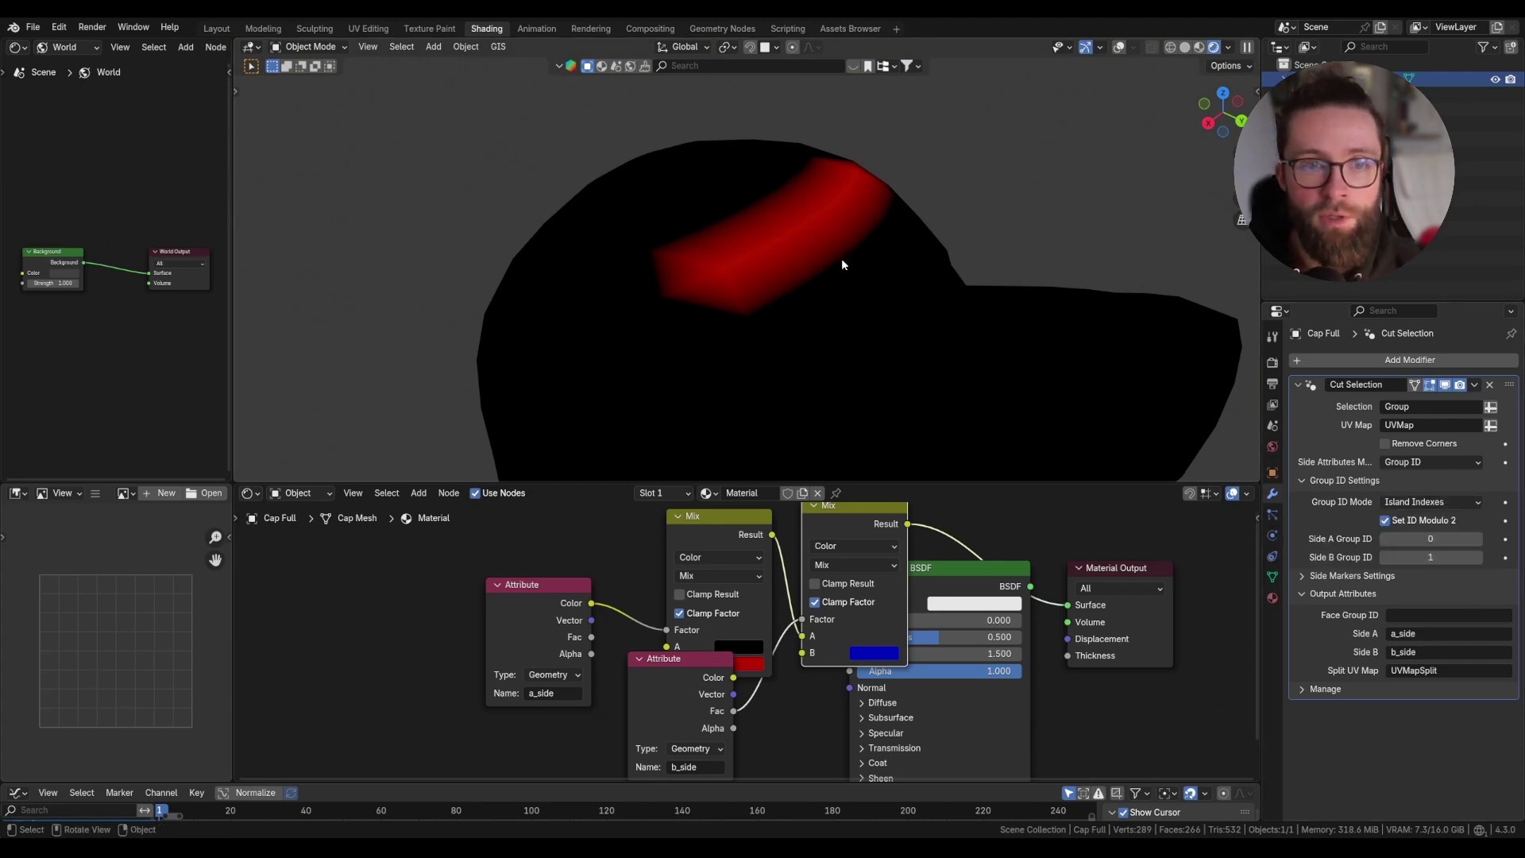
{"action": "middle_click_drag", "start_coordinate": [837, 259], "coordinate": [826, 263]}
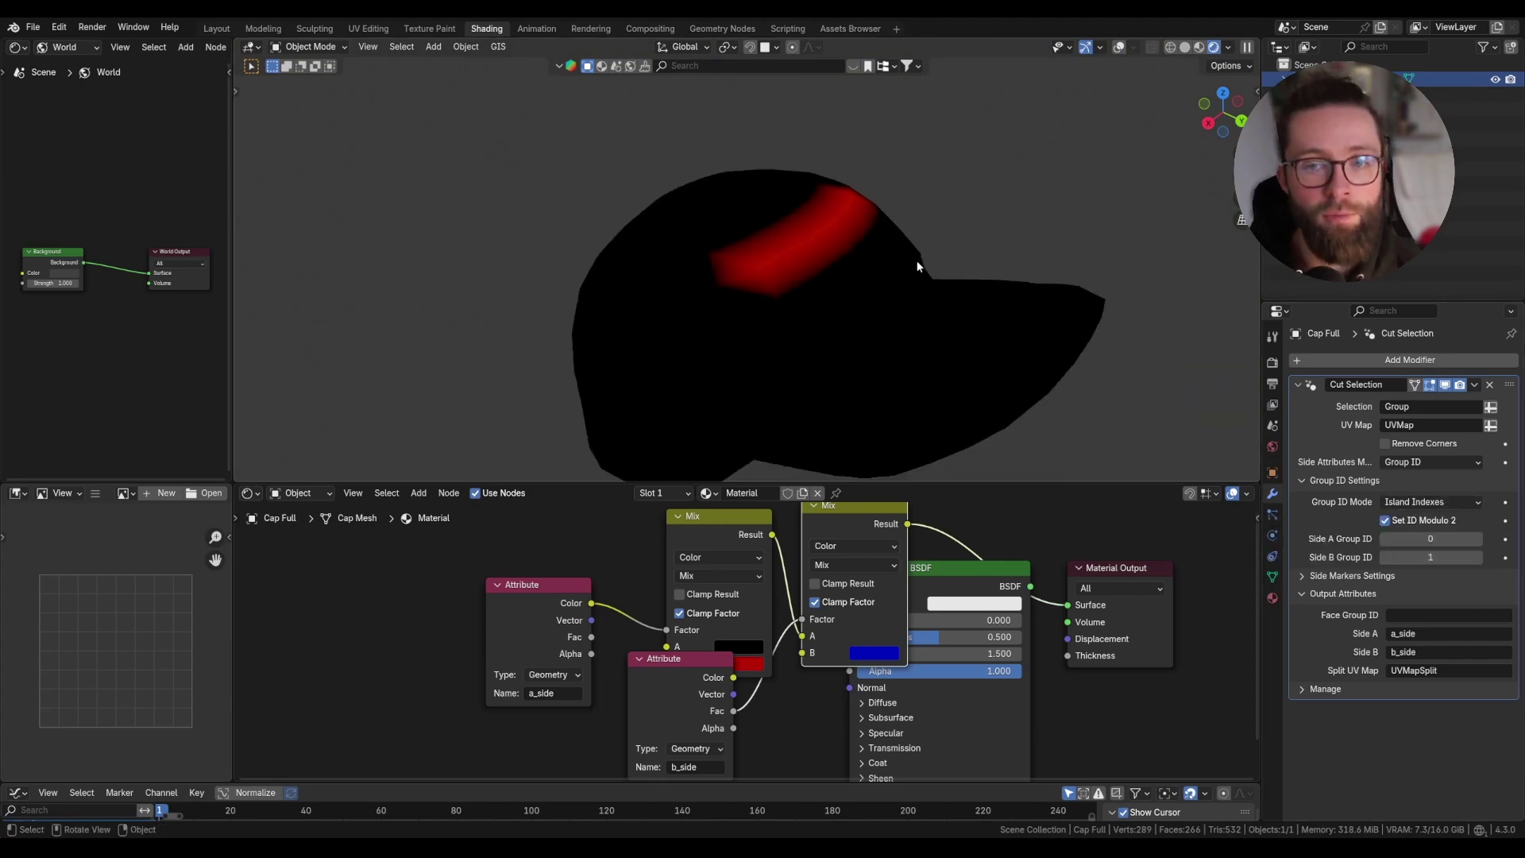
{"action": "left_click", "coordinate": [1412, 501]}
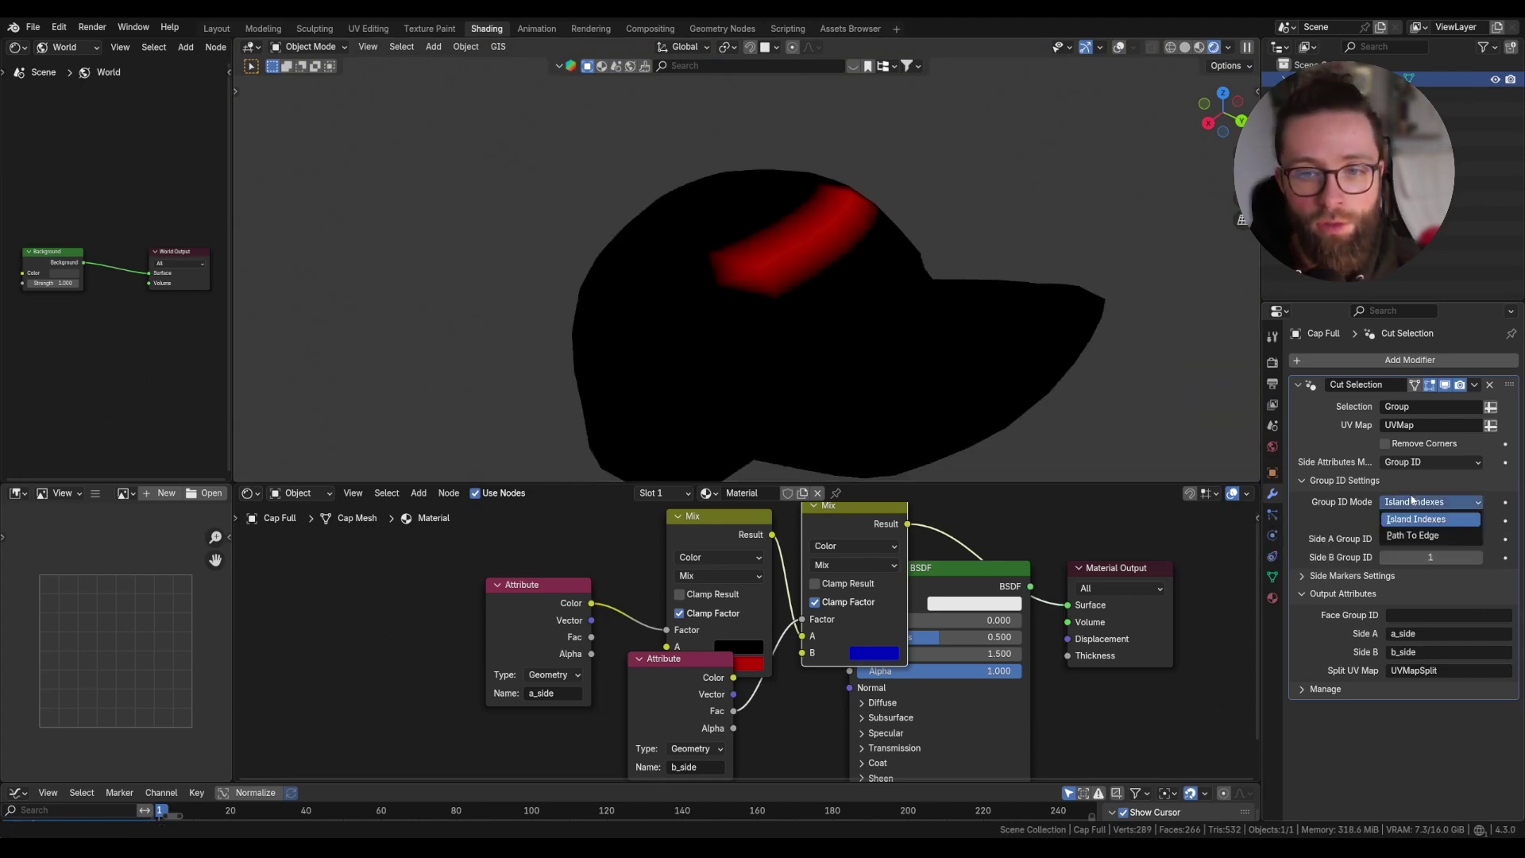
{"action": "left_click", "coordinate": [1422, 537]}
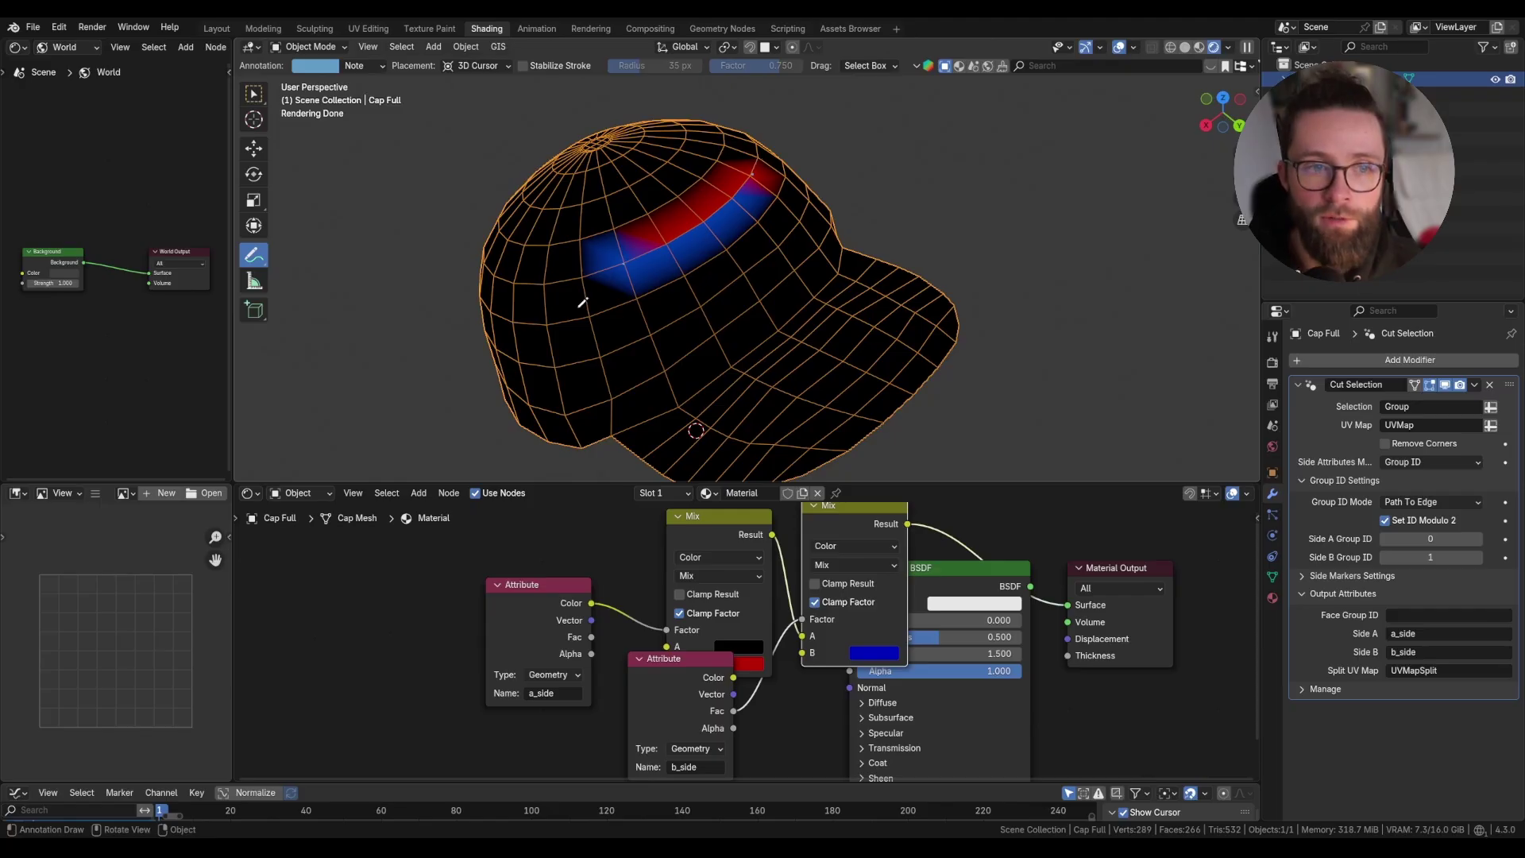
Draw freehand annotation strokes from the partial cut's ends and down the crown toward the cap's edge and visor.
{"action": "mouse_move", "coordinate": [628, 259]}
{"action": "left_mouse_down"}
{"action": "mouse_move", "coordinate": [542, 401]}
{"action": "mouse_move", "coordinate": [548, 431]}
{"action": "left_mouse_up"}
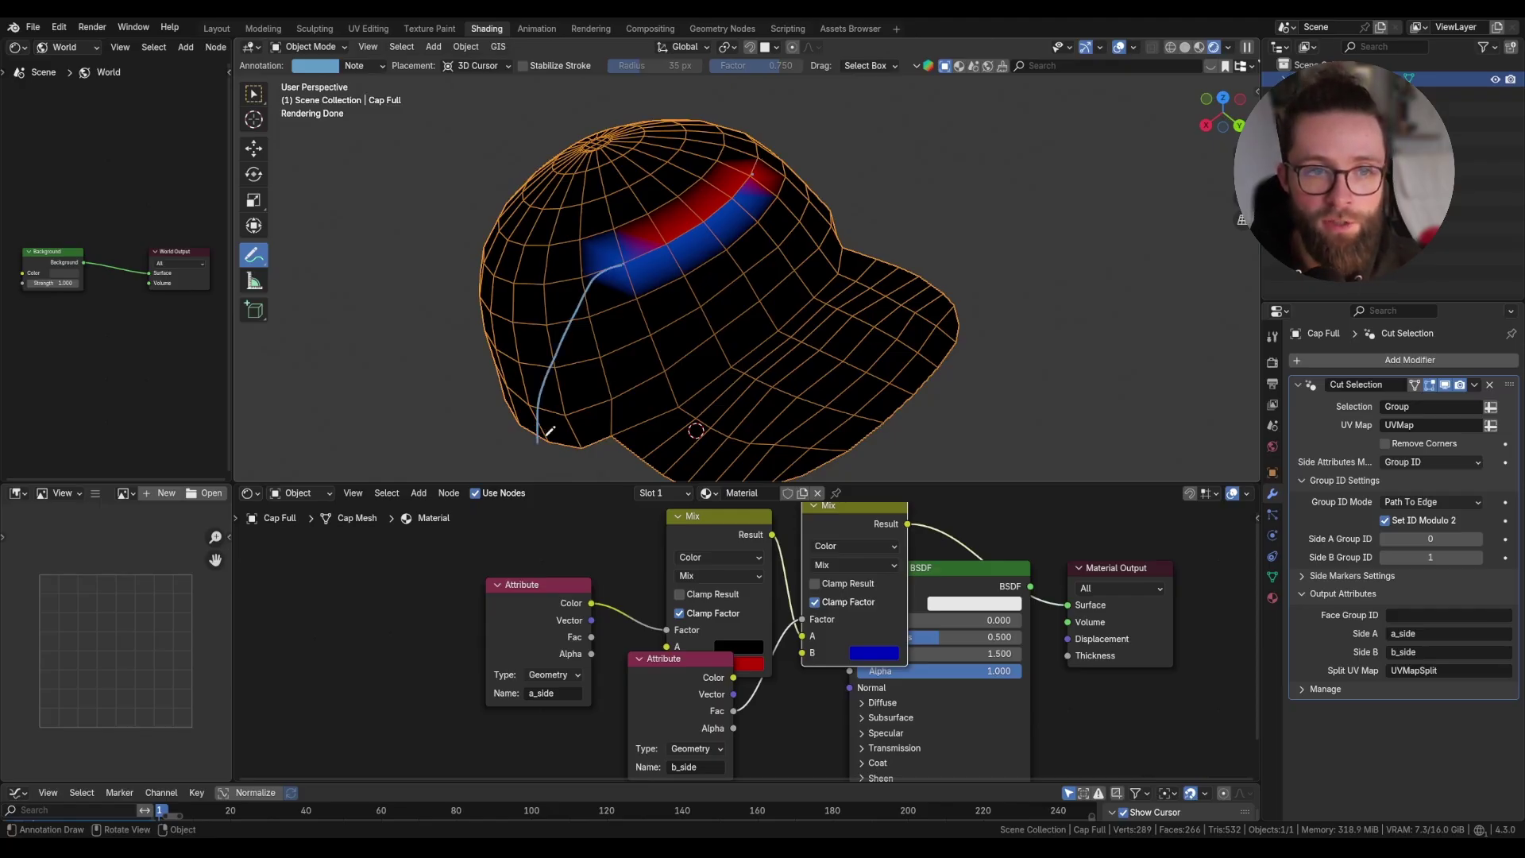
{"action": "left_click_drag", "start_coordinate": [782, 161], "coordinate": [837, 203]}
{"action": "left_click_drag", "start_coordinate": [576, 355], "coordinate": [590, 388]}
{"action": "left_click_drag", "start_coordinate": [564, 375], "coordinate": [641, 476]}
{"action": "left_click_drag", "start_coordinate": [620, 305], "coordinate": [707, 457]}
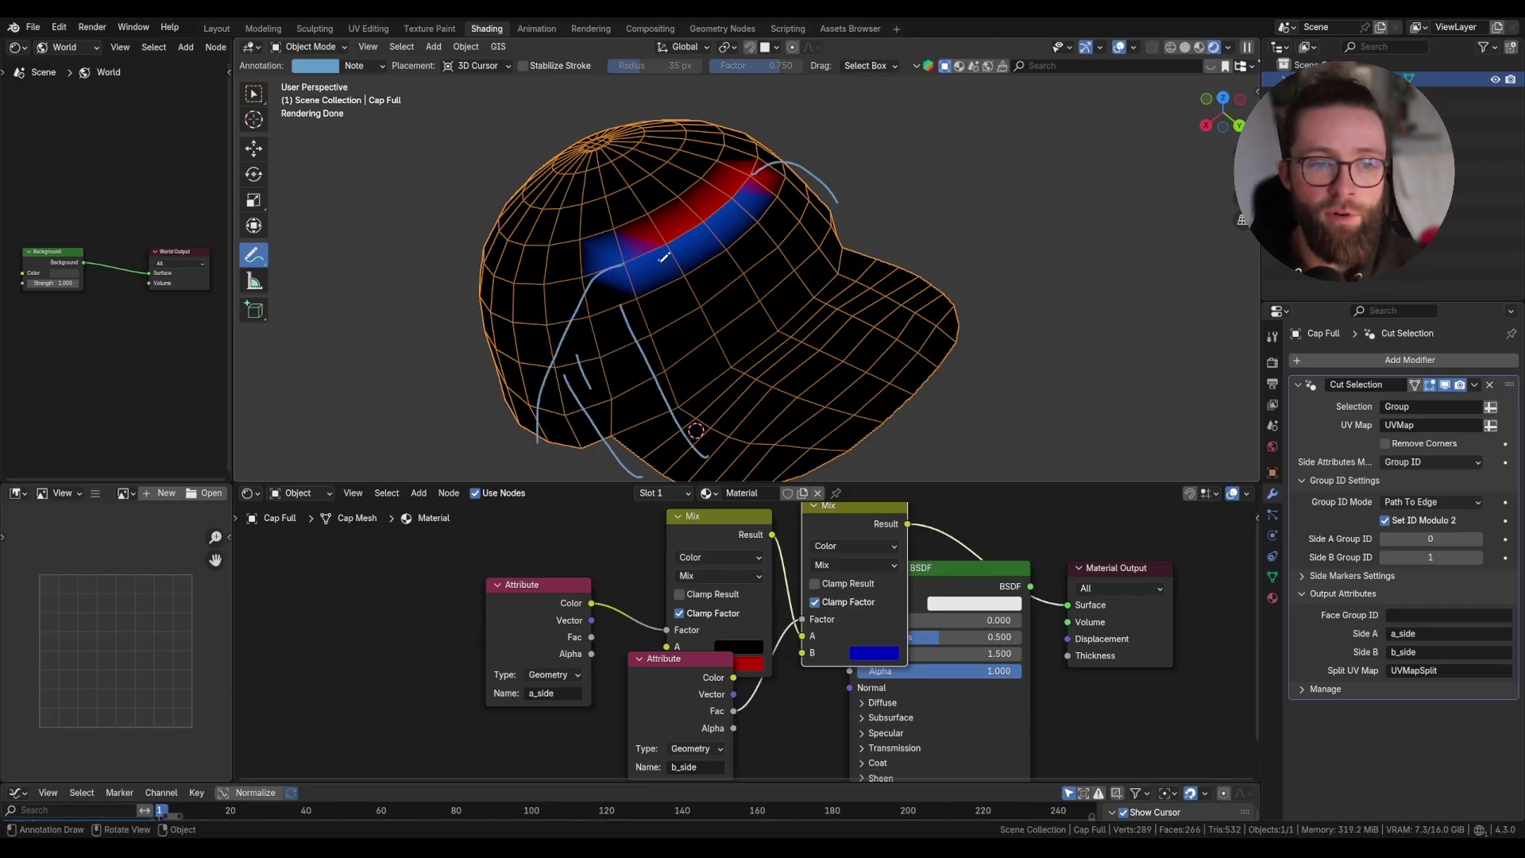
{"action": "left_click_drag", "start_coordinate": [658, 260], "coordinate": [766, 450]}
{"action": "left_click_drag", "start_coordinate": [753, 268], "coordinate": [885, 481]}
{"action": "left_click_drag", "start_coordinate": [772, 174], "coordinate": [900, 334]}
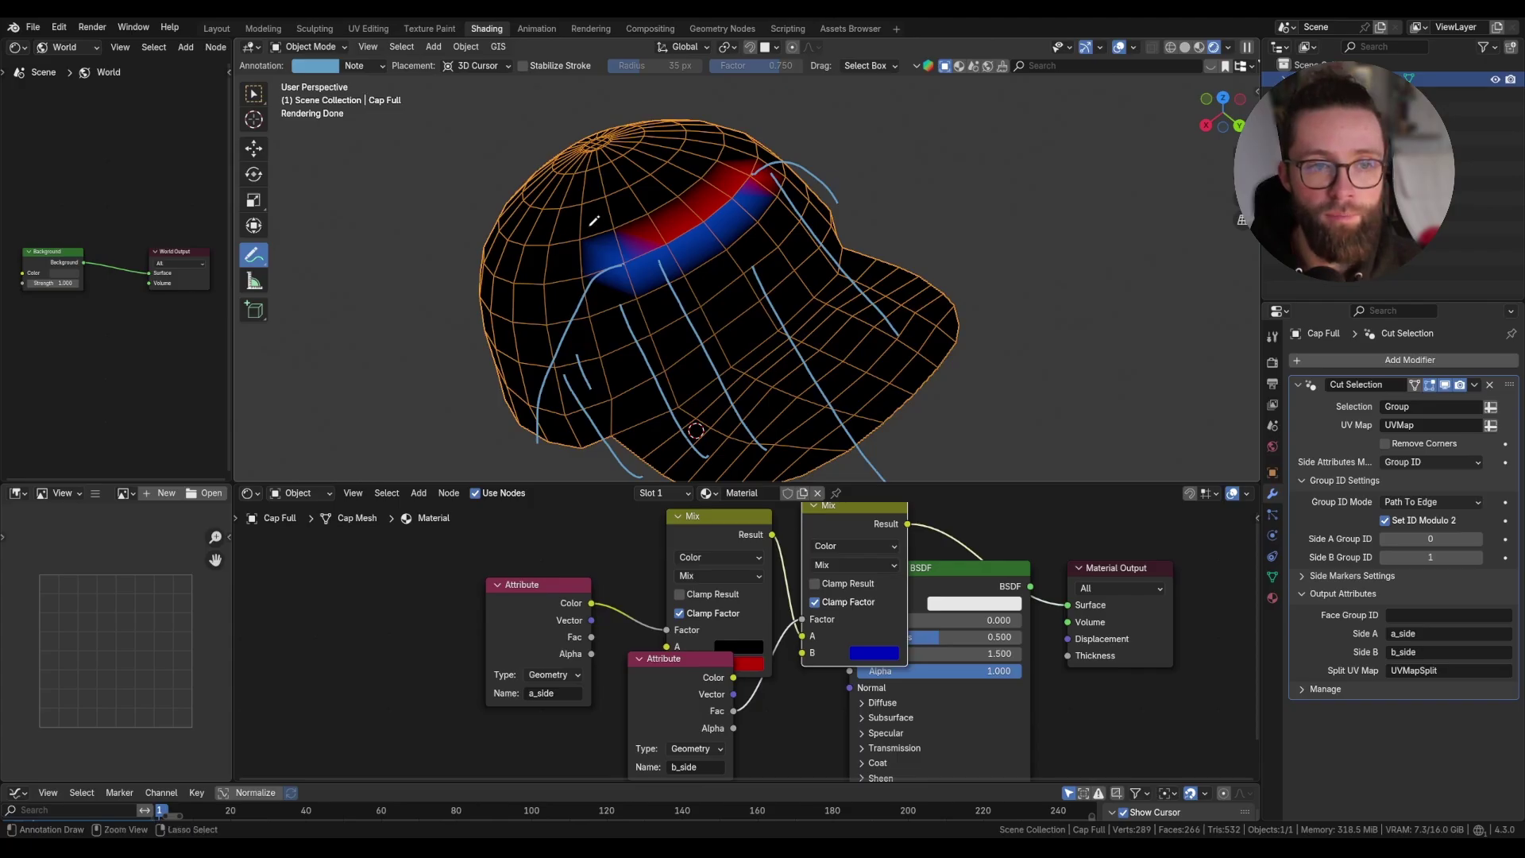
Undo all the annotation strokes drawn over the cap.
{"action": "key", "text": "ctrl+z"}
{"action": "key", "text": "ctrl+z"}
{"action": "key", "text": "ctrl+z"}
{"action": "key", "text": "ctrl+z"}
{"action": "key", "text": "ctrl+z"}
{"action": "key", "text": "ctrl+z"}
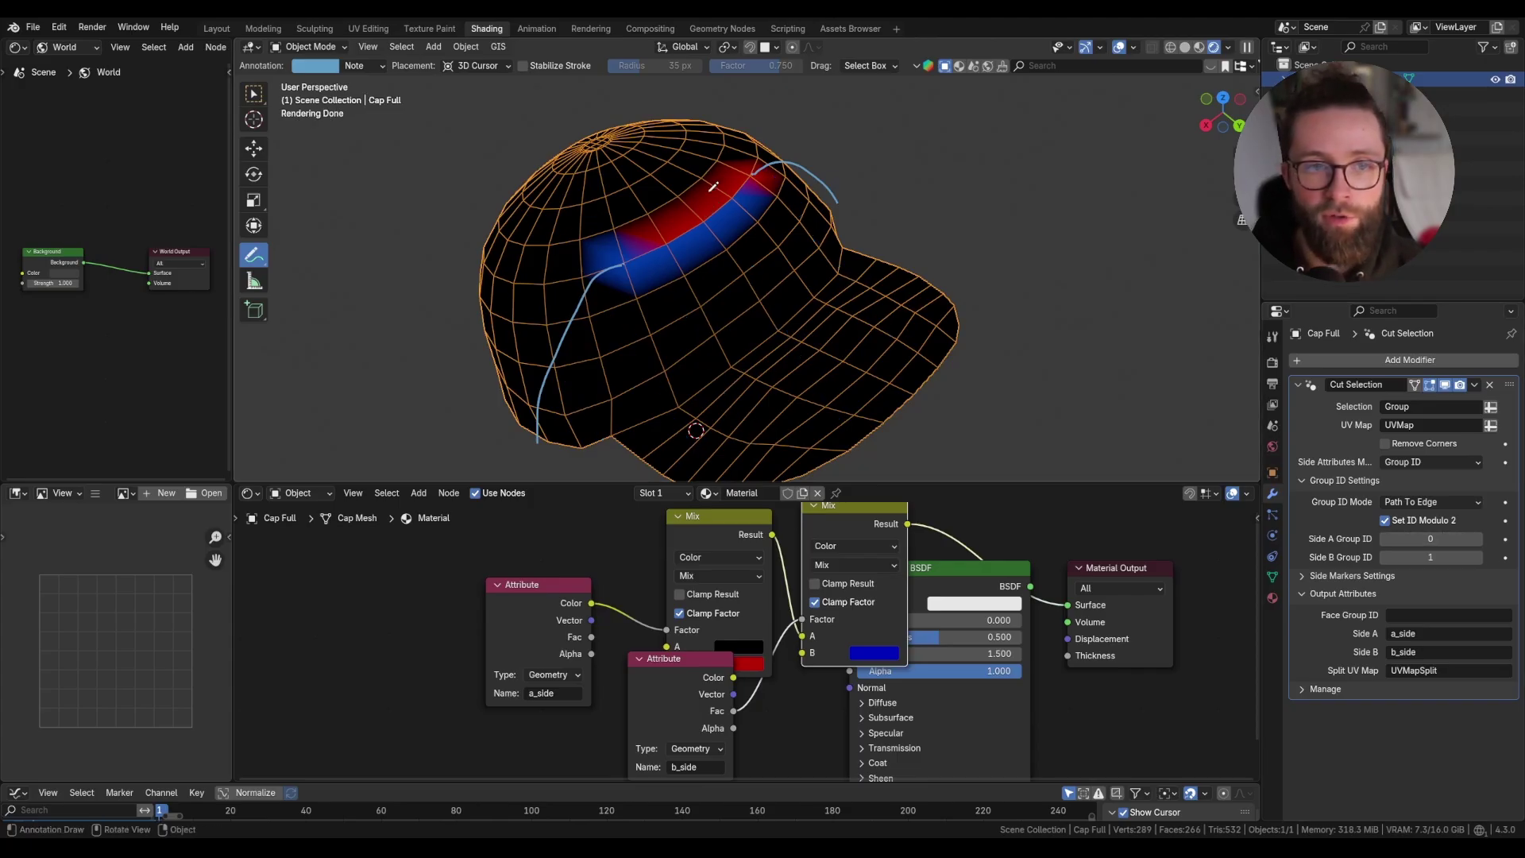
{"action": "key", "text": "ctrl+z"}
{"action": "key", "text": "ctrl+z"}
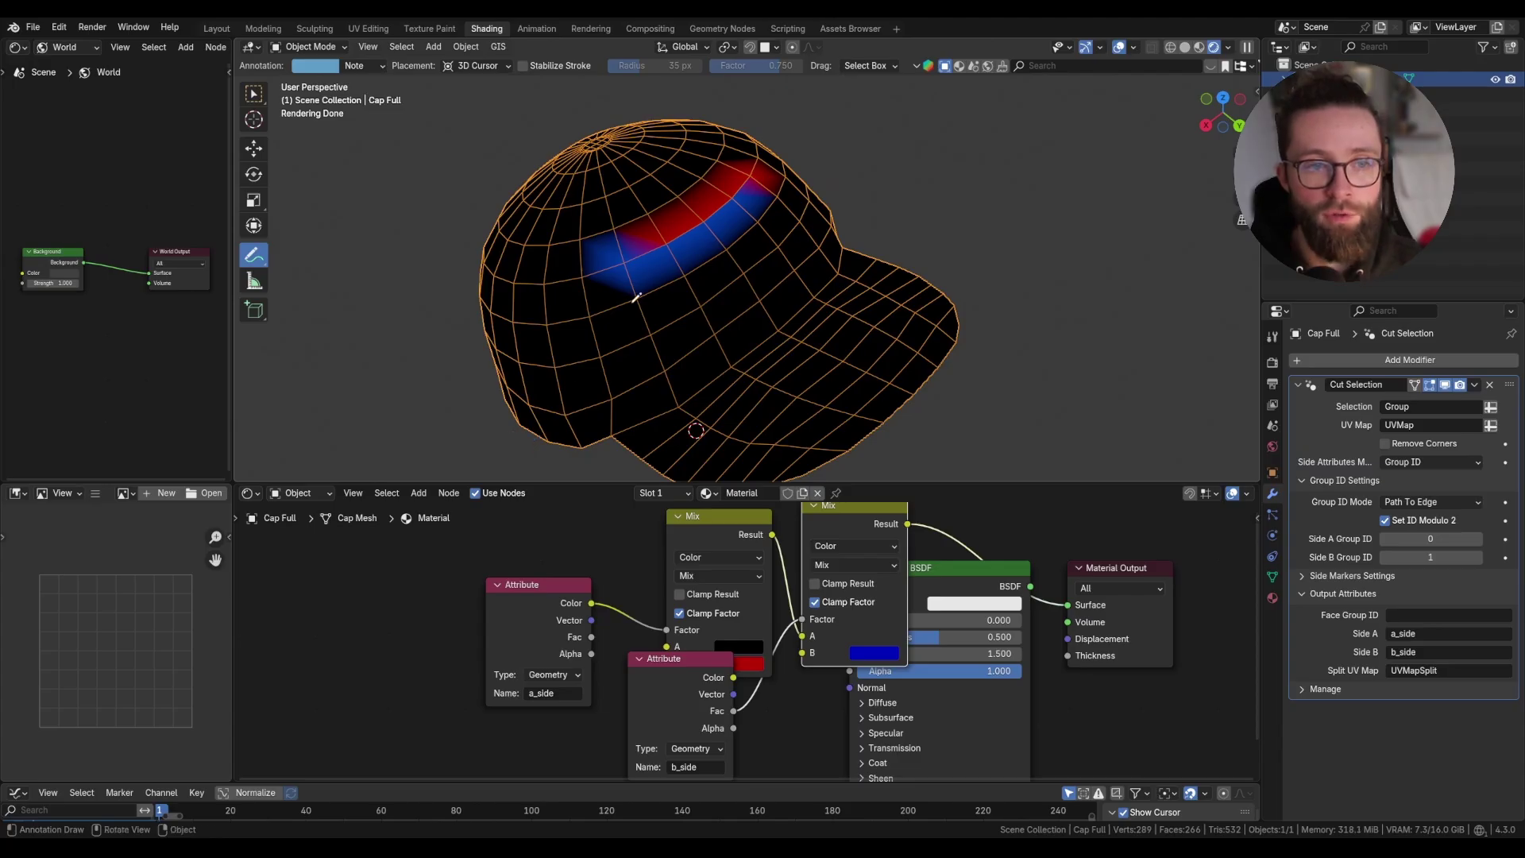
Enable Remove Corners on the Cut Selection modifier, comparing the side colours with the option off and on.
{"action": "left_click", "coordinate": [1386, 443]}
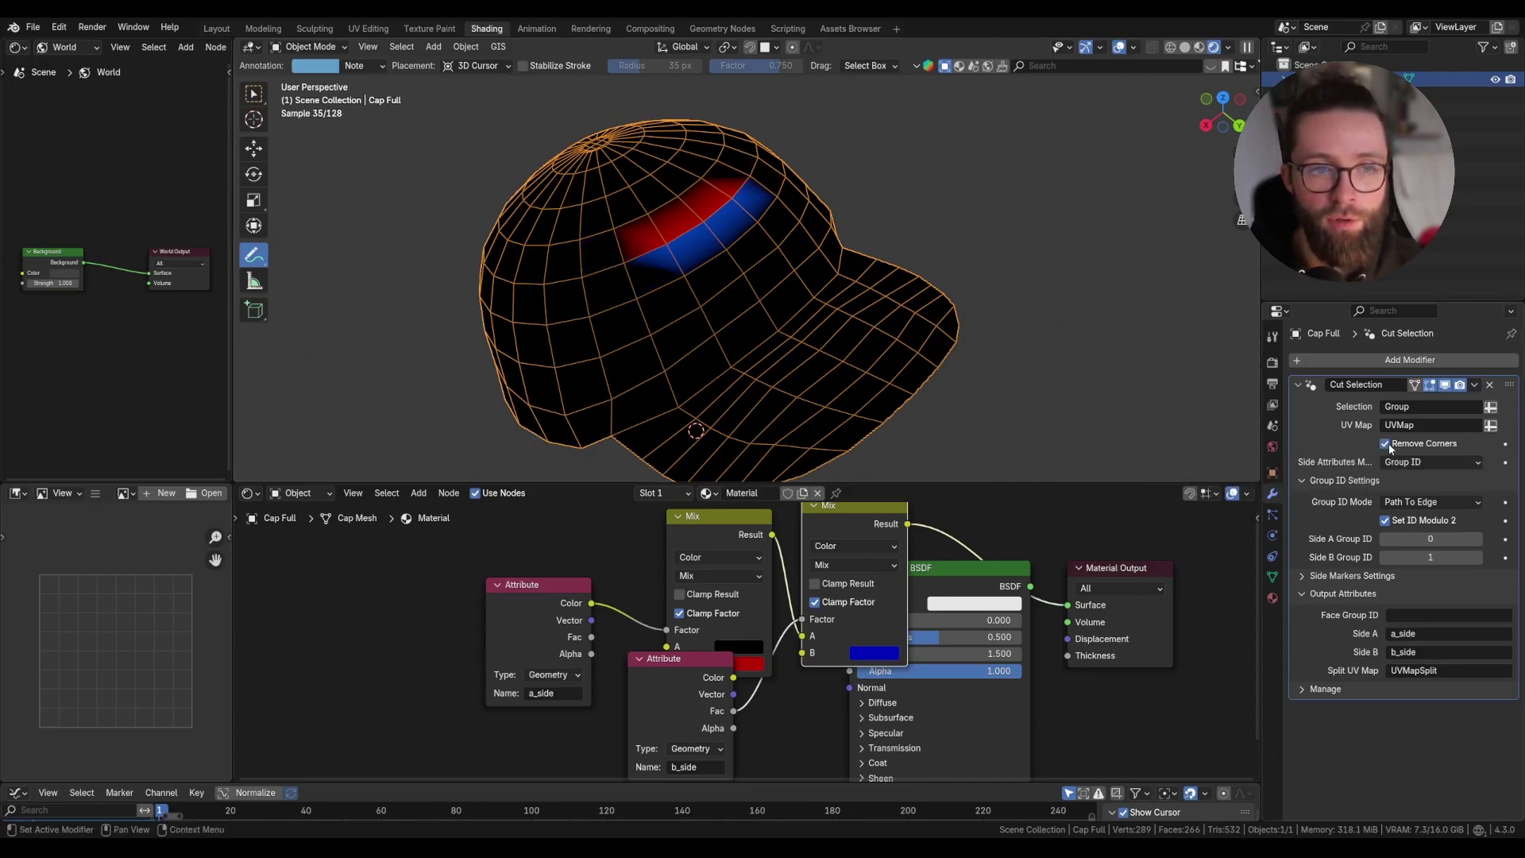
{"action": "left_click", "coordinate": [1387, 443]}
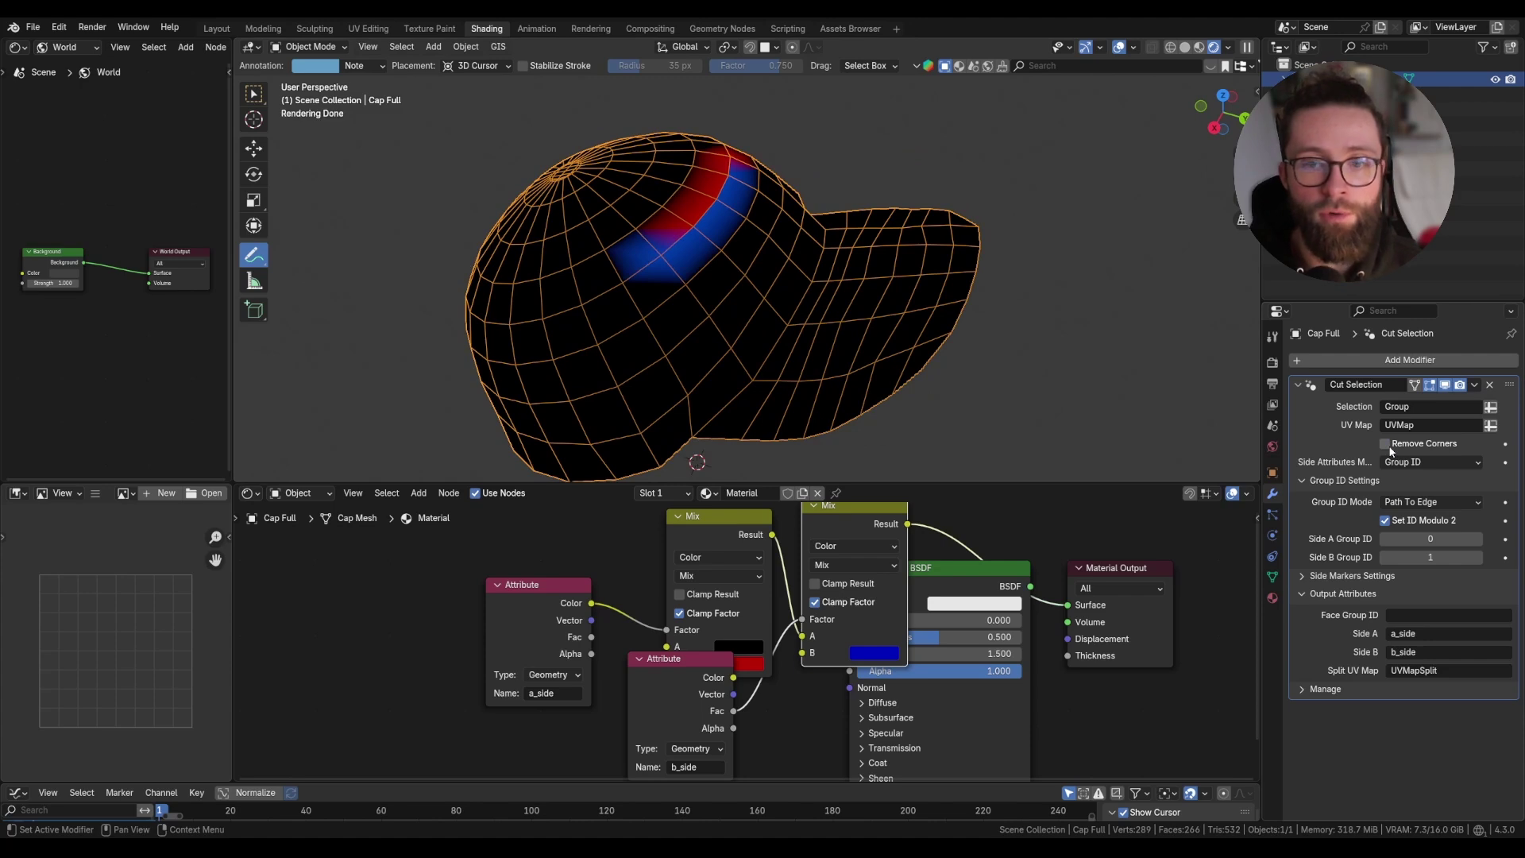
{"action": "left_click", "coordinate": [1386, 443]}
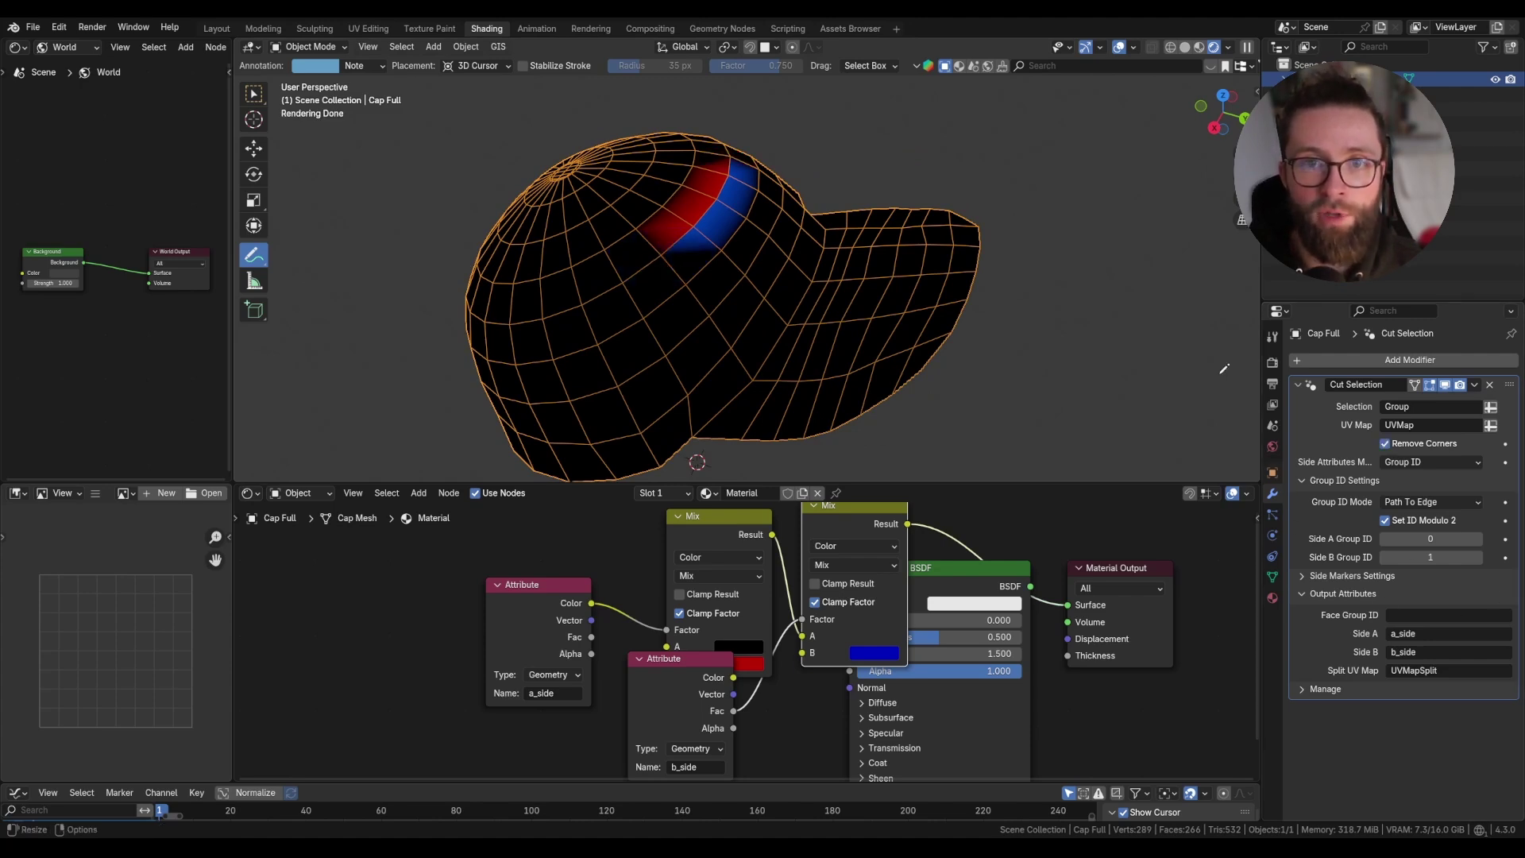
Compare the crown cut in solid shading with Remove Corners off and on, leaving the option enabled.
{"action": "left_click", "coordinate": [1186, 48]}
{"action": "scroll", "coordinate": [1152, 198], "scroll_direction": "up", "scroll_amount": 5}
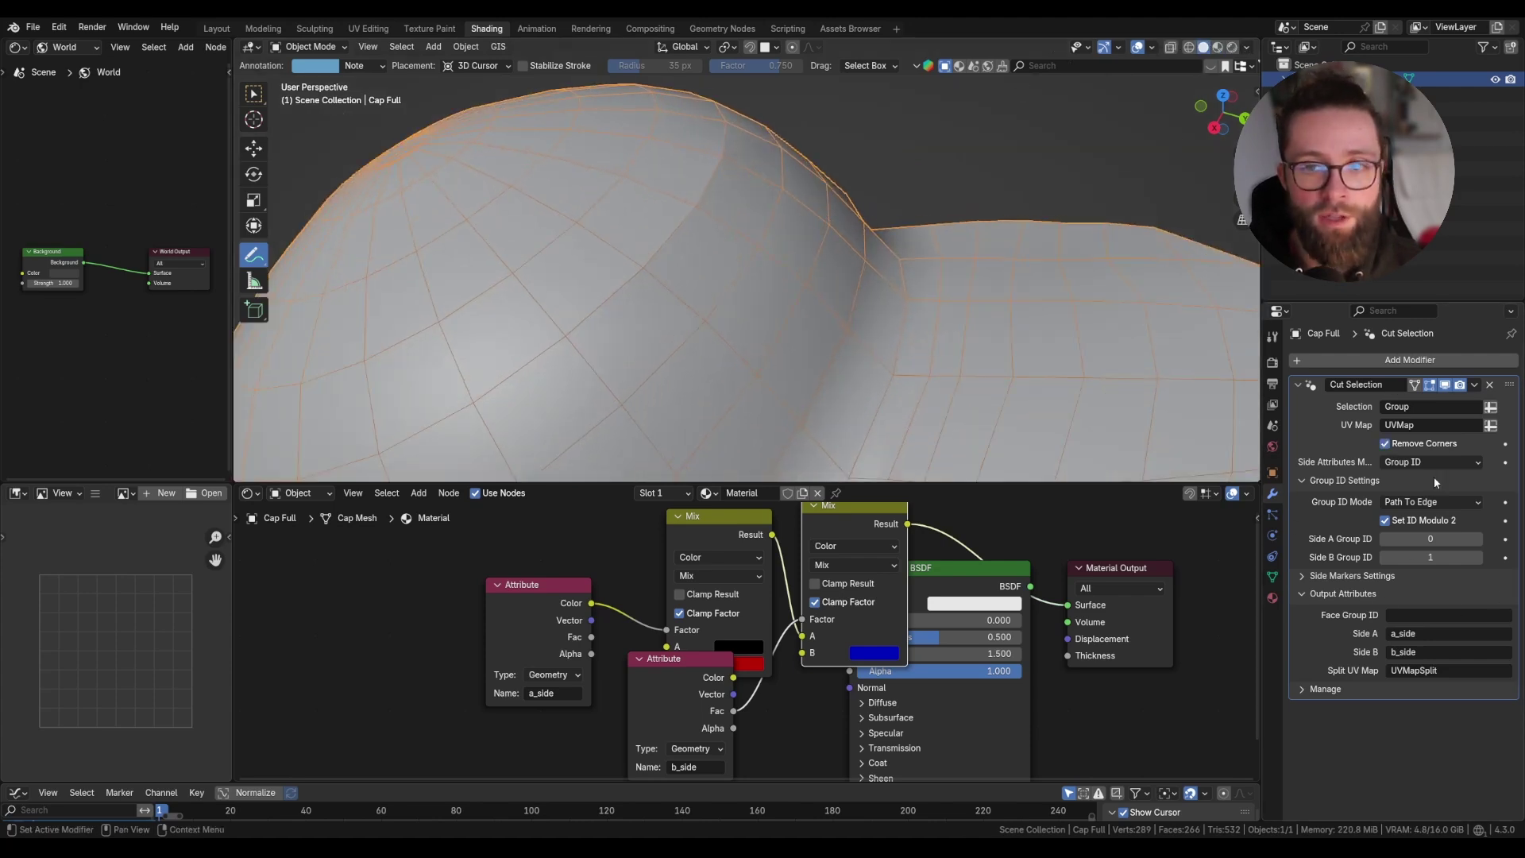
{"action": "left_click", "coordinate": [1387, 444]}
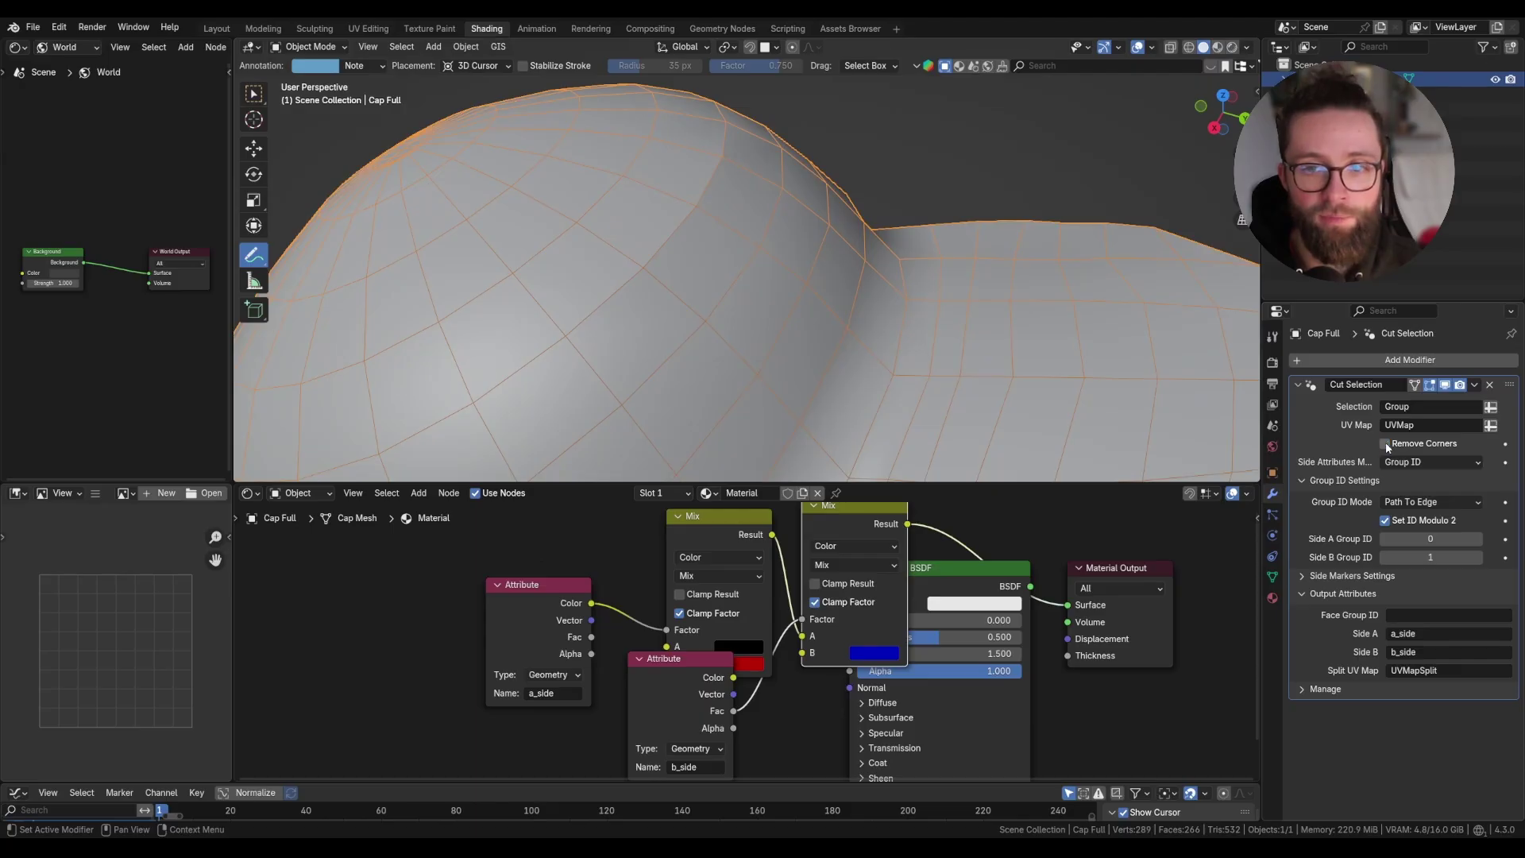
{"action": "left_click", "coordinate": [1386, 443]}
{"action": "scroll", "coordinate": [1138, 407], "scroll_direction": "down", "scroll_amount": 5}
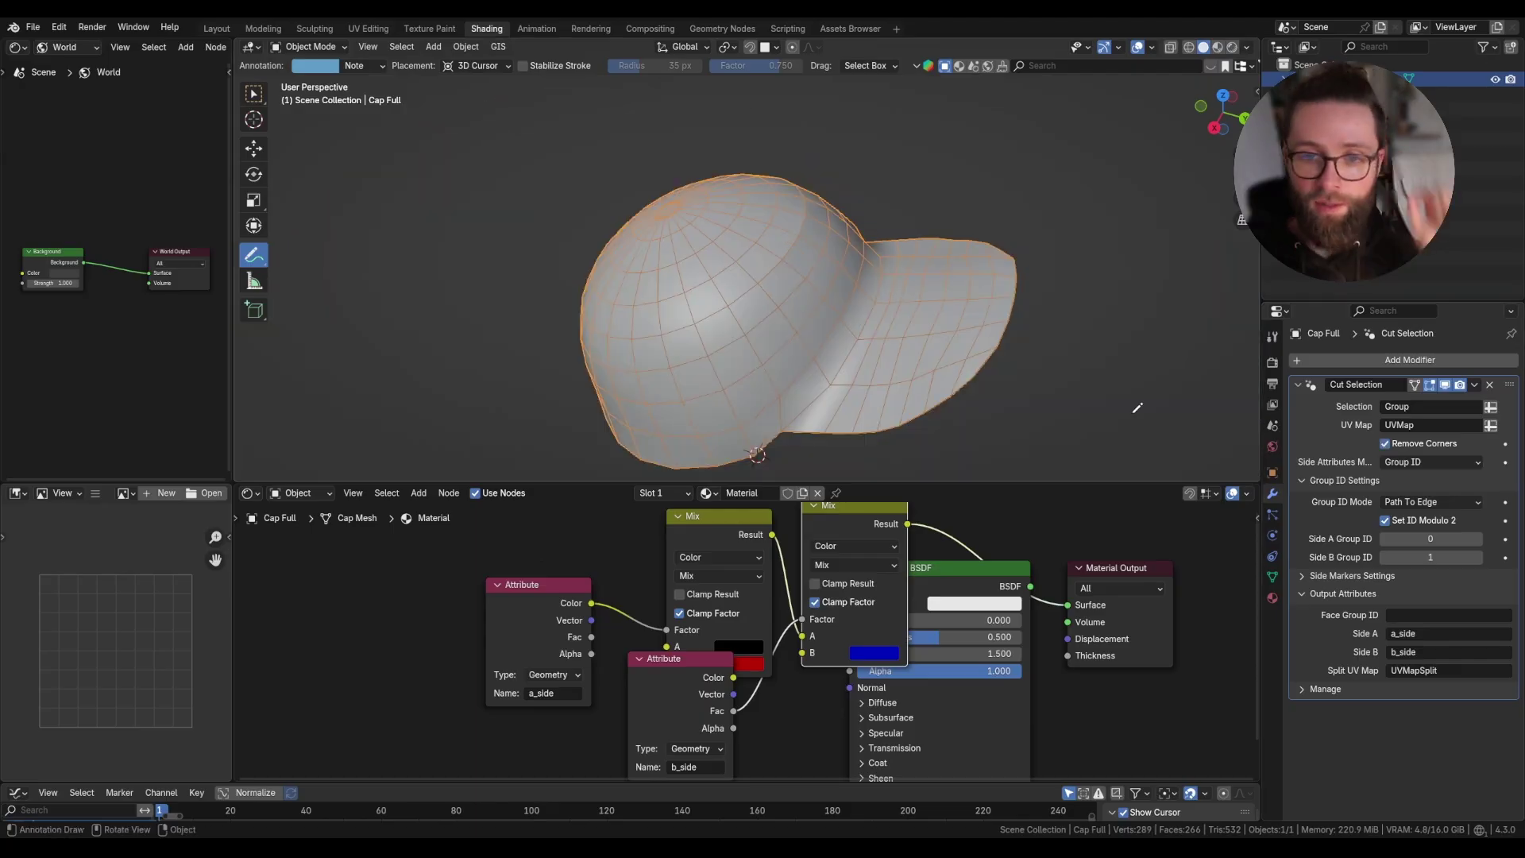
Expand the Cut Selection modifier's Side Markers Settings and view the cap from different angles.
{"action": "left_click", "coordinate": [1344, 577]}
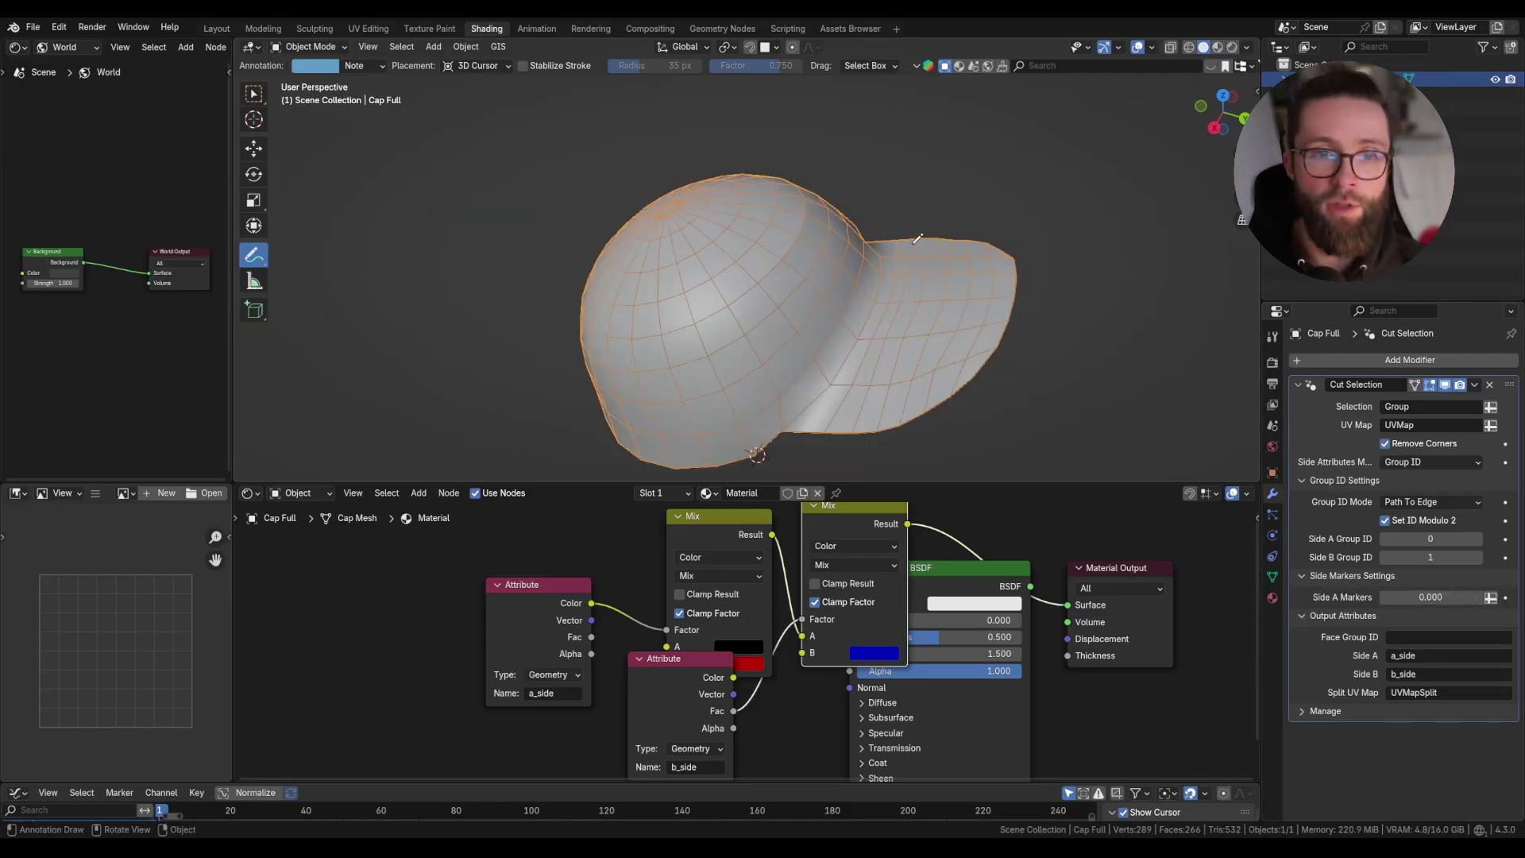
{"action": "middle_click_drag", "start_coordinate": [917, 238], "coordinate": [799, 278]}
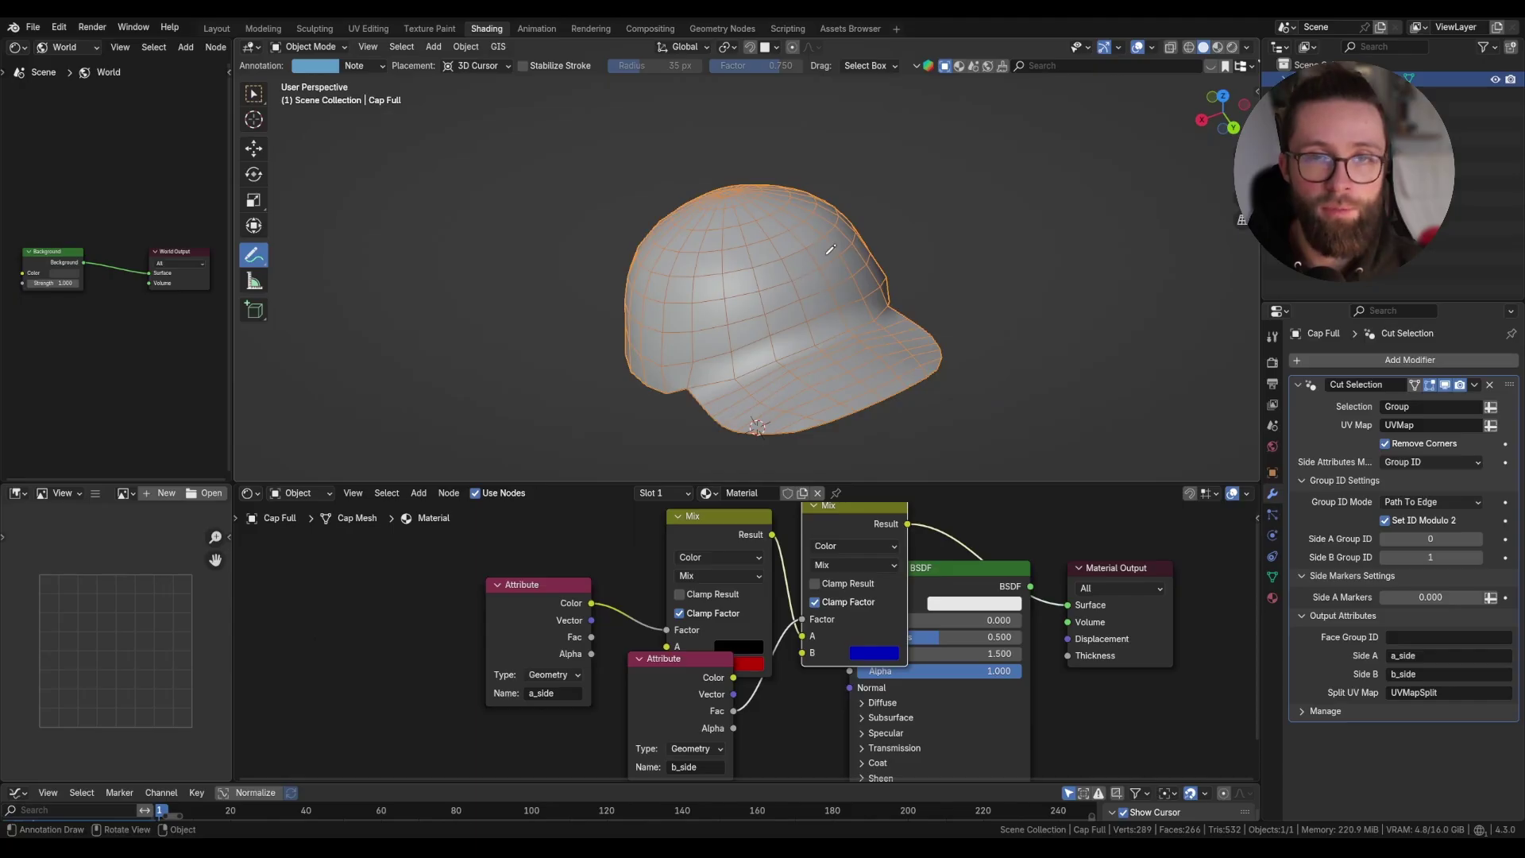
{"action": "middle_click_drag", "start_coordinate": [698, 237], "coordinate": [1091, 336]}
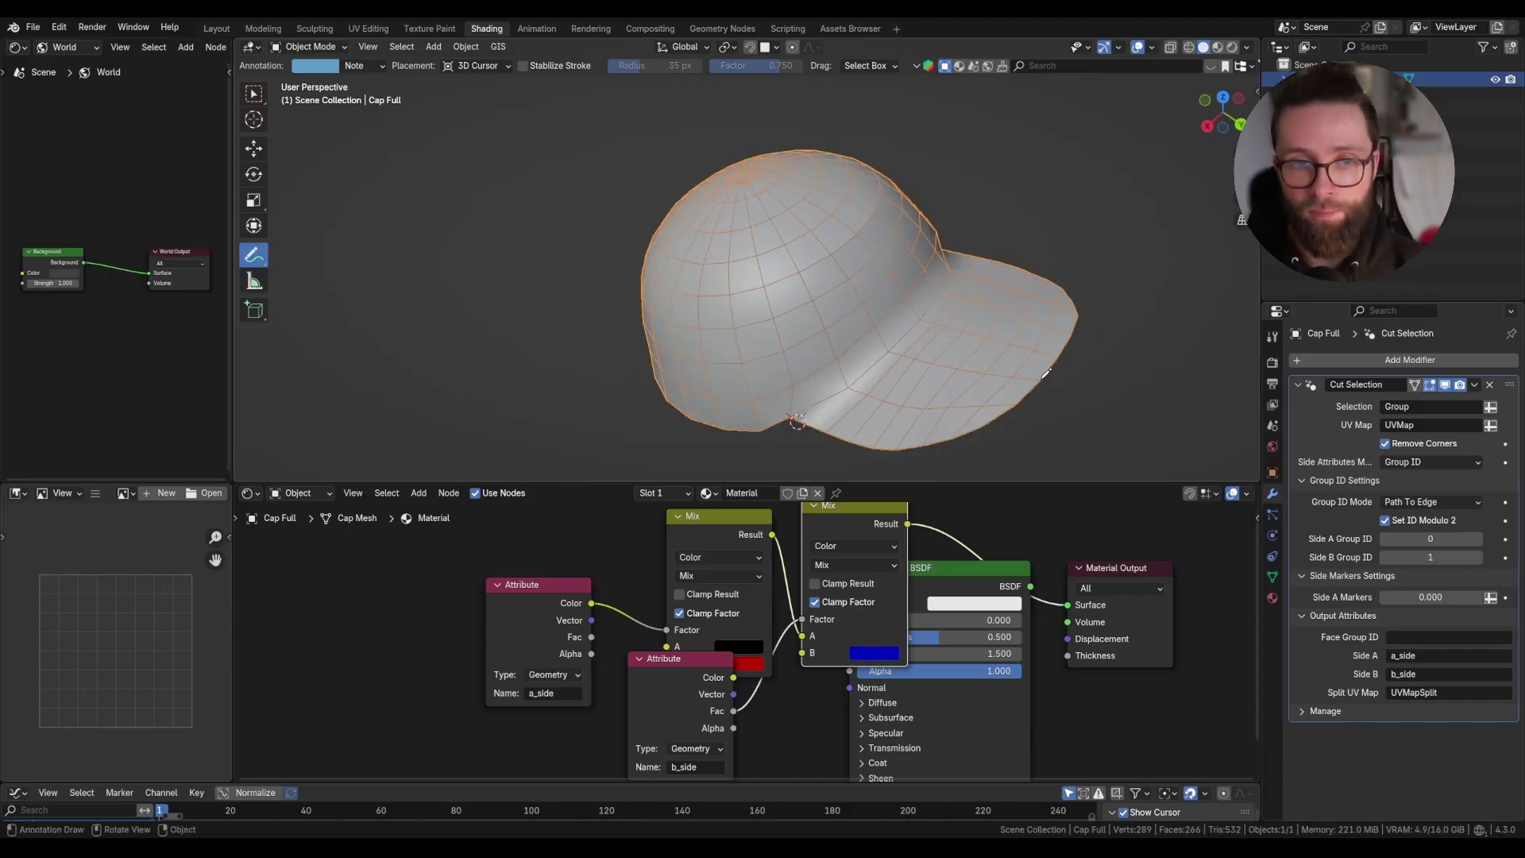
Rip the cap mesh along the selected visor seam in Edit Mode, leaving the ripped vertices in place.
{"action": "key", "text": "Tab"}
{"action": "key", "text": "g"}
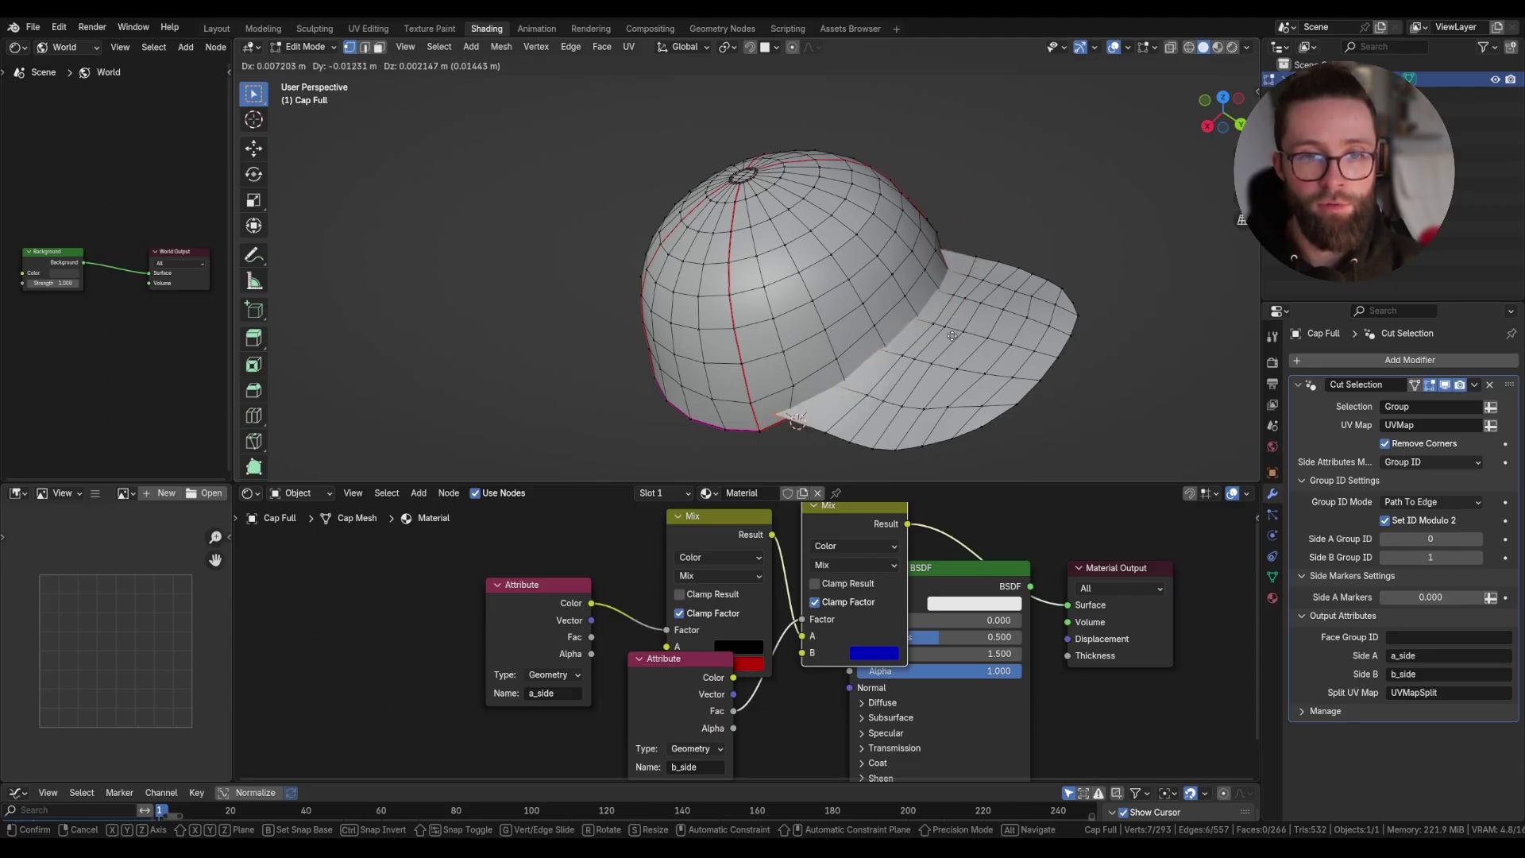
{"action": "right_click", "coordinate": [977, 352]}
Select the vertices of the Panels Seams vertex group and inspect the seams around the crown.
{"action": "left_click", "coordinate": [1474, 385]}
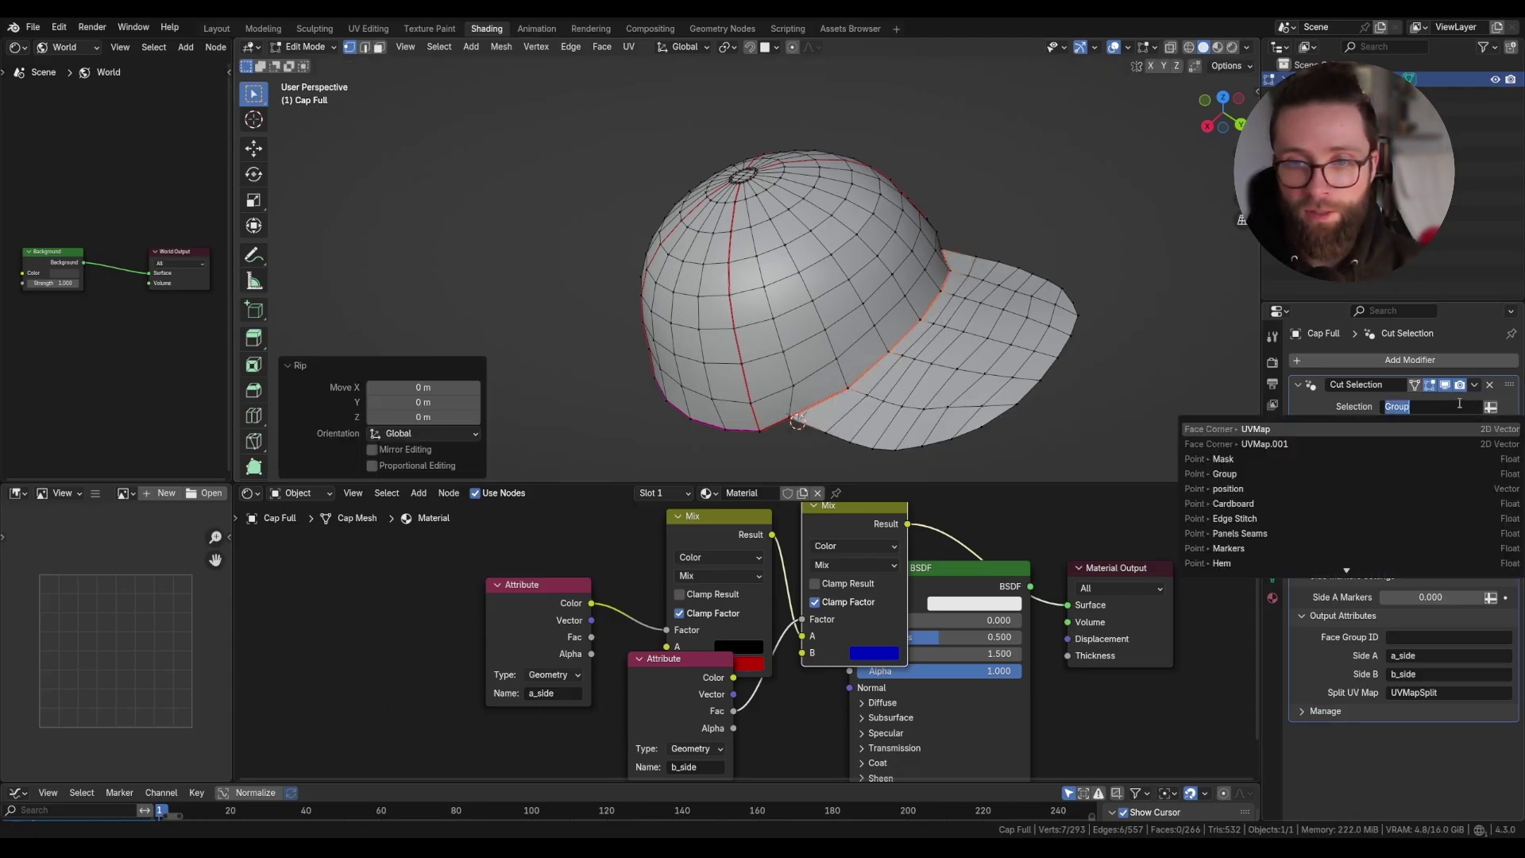
{"action": "left_click", "coordinate": [1272, 577]}
{"action": "scroll", "coordinate": [1356, 439], "scroll_direction": "up", "scroll_amount": 2}
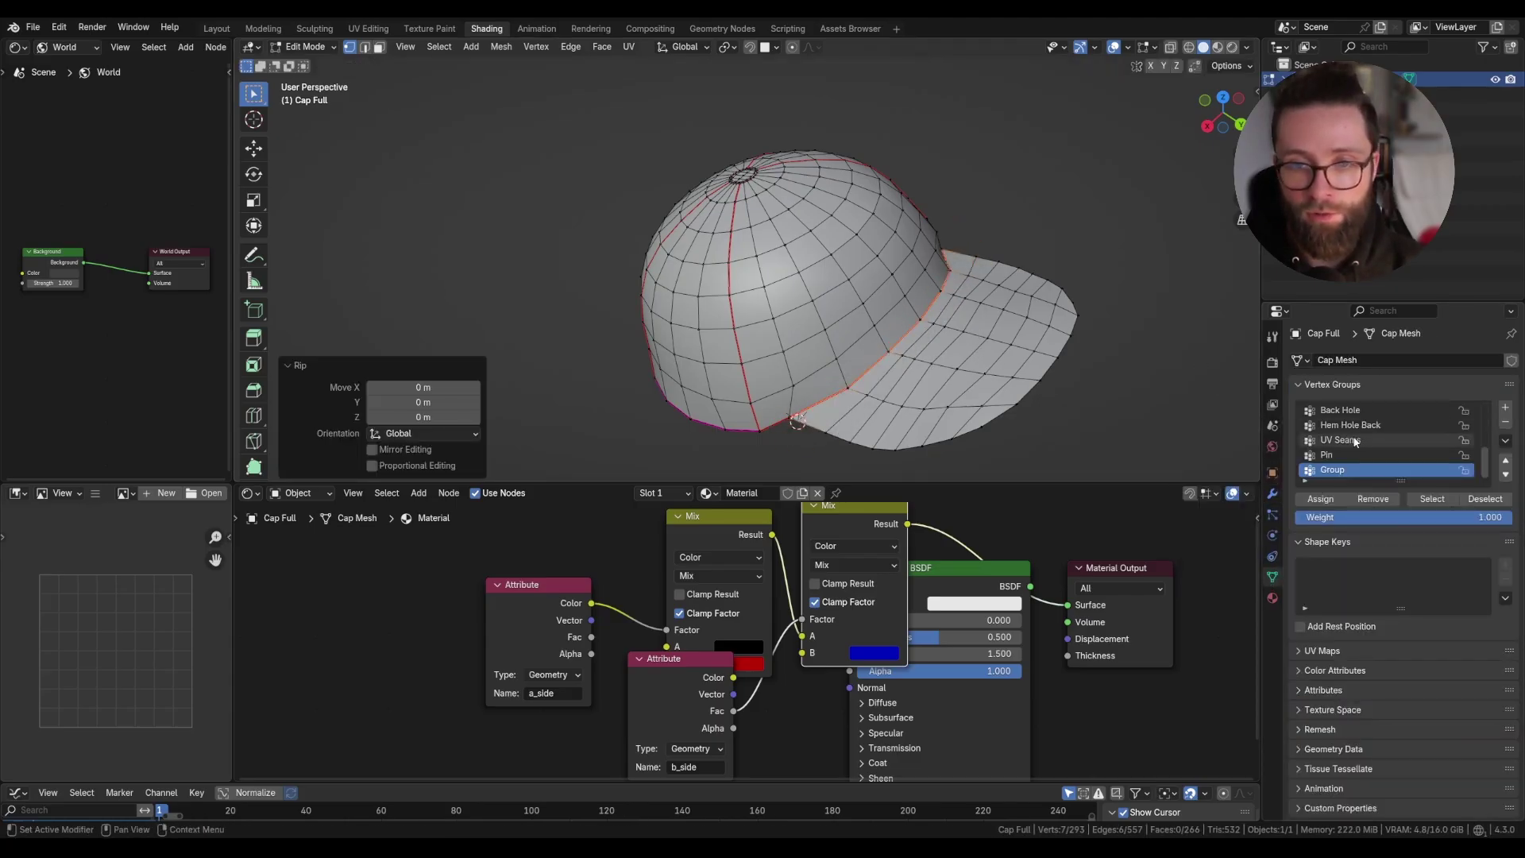
{"action": "scroll", "coordinate": [1365, 439], "scroll_direction": "up", "scroll_amount": 3}
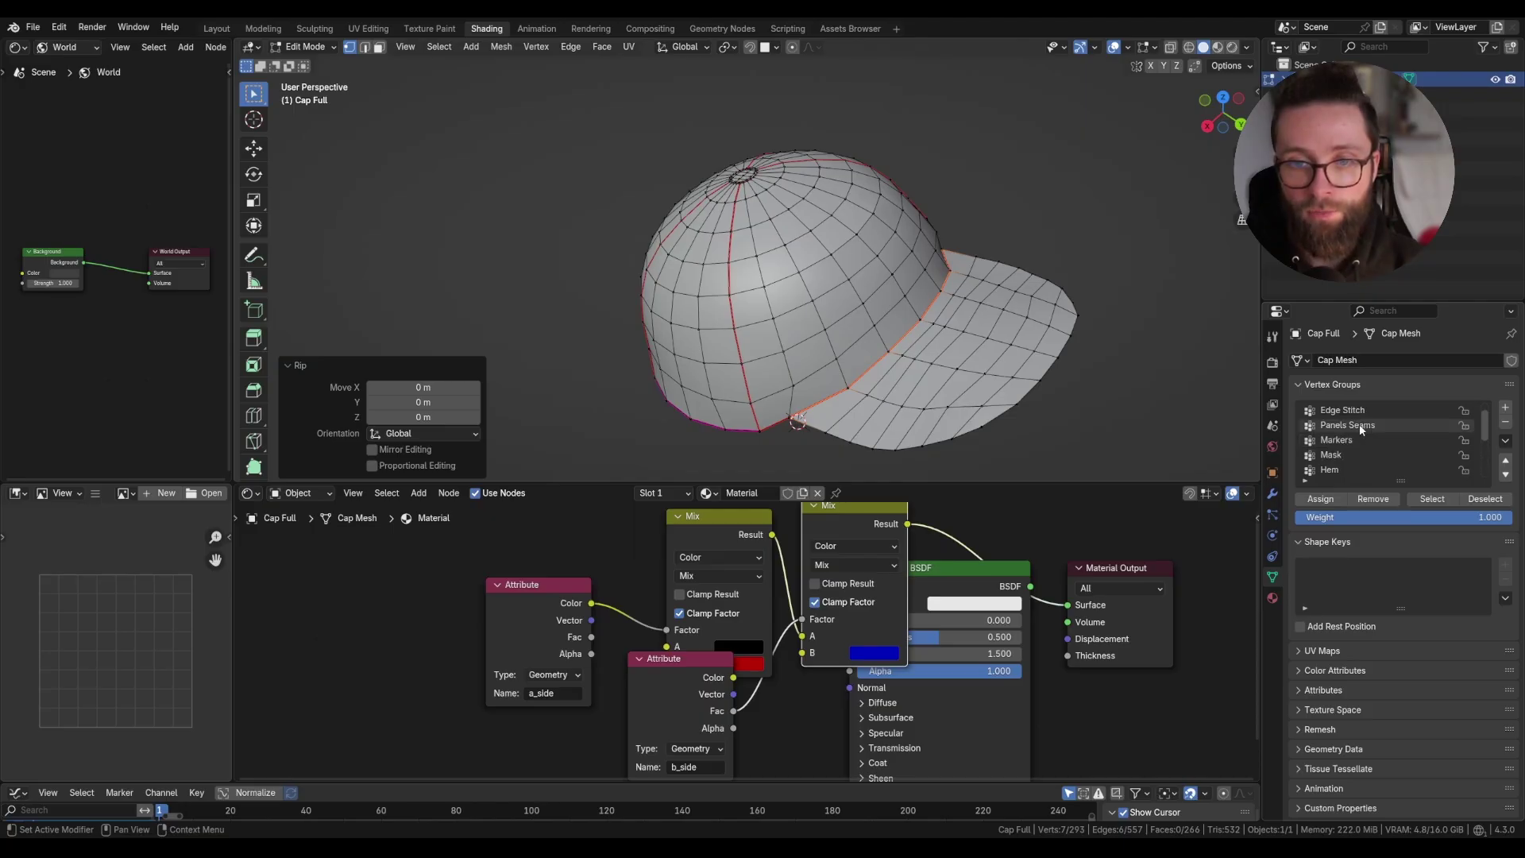
{"action": "left_click", "coordinate": [1360, 425]}
{"action": "left_click", "coordinate": [1432, 498]}
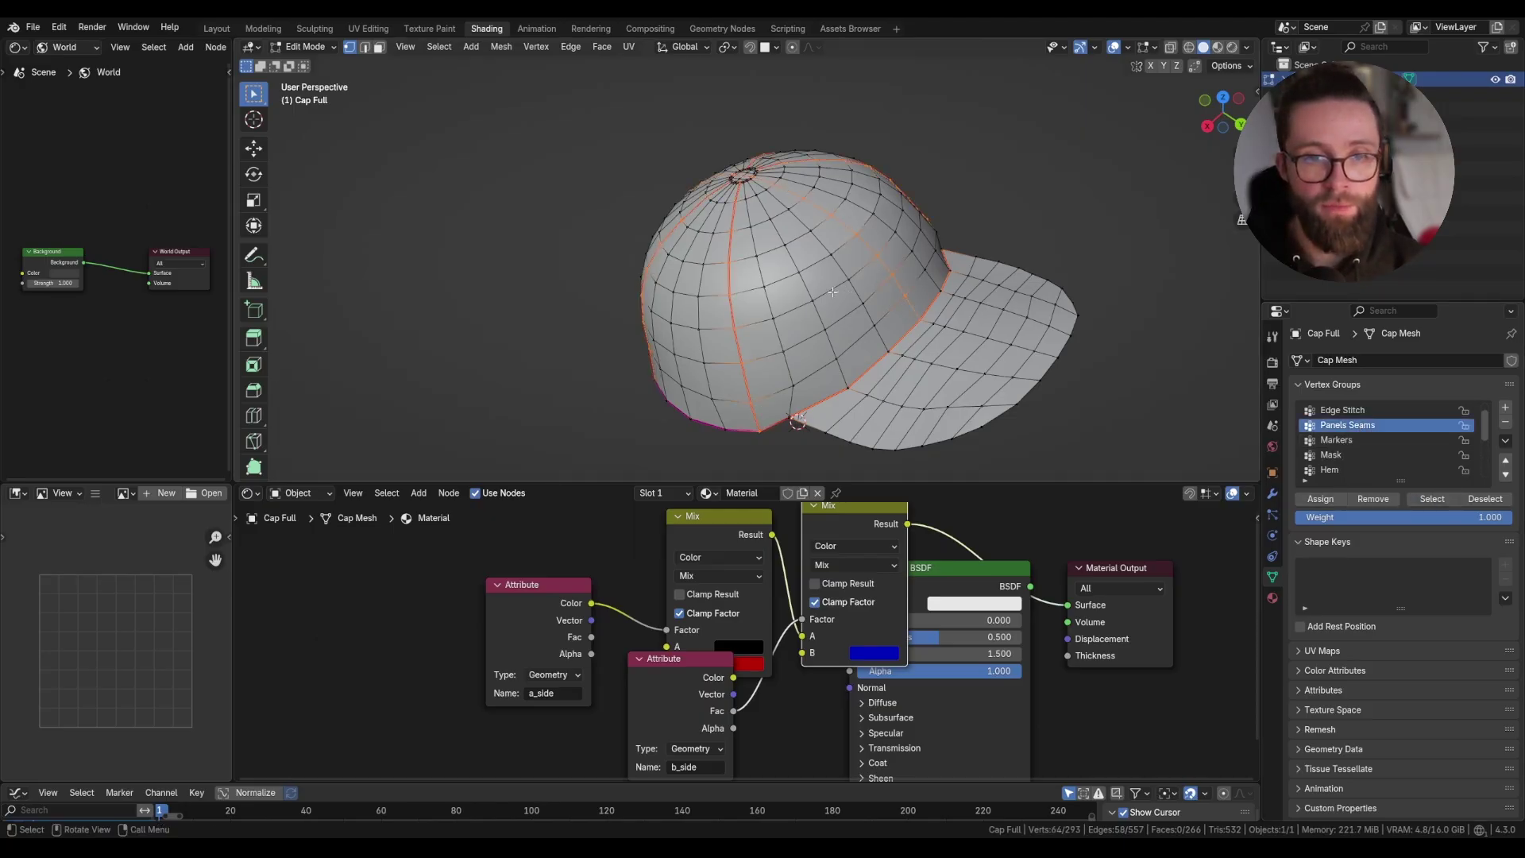
{"action": "middle_click_drag", "start_coordinate": [834, 413], "coordinate": [992, 306]}
{"action": "middle_click_drag", "start_coordinate": [993, 305], "coordinate": [892, 206]}
{"action": "scroll", "coordinate": [892, 170], "scroll_direction": "up", "scroll_amount": 3}
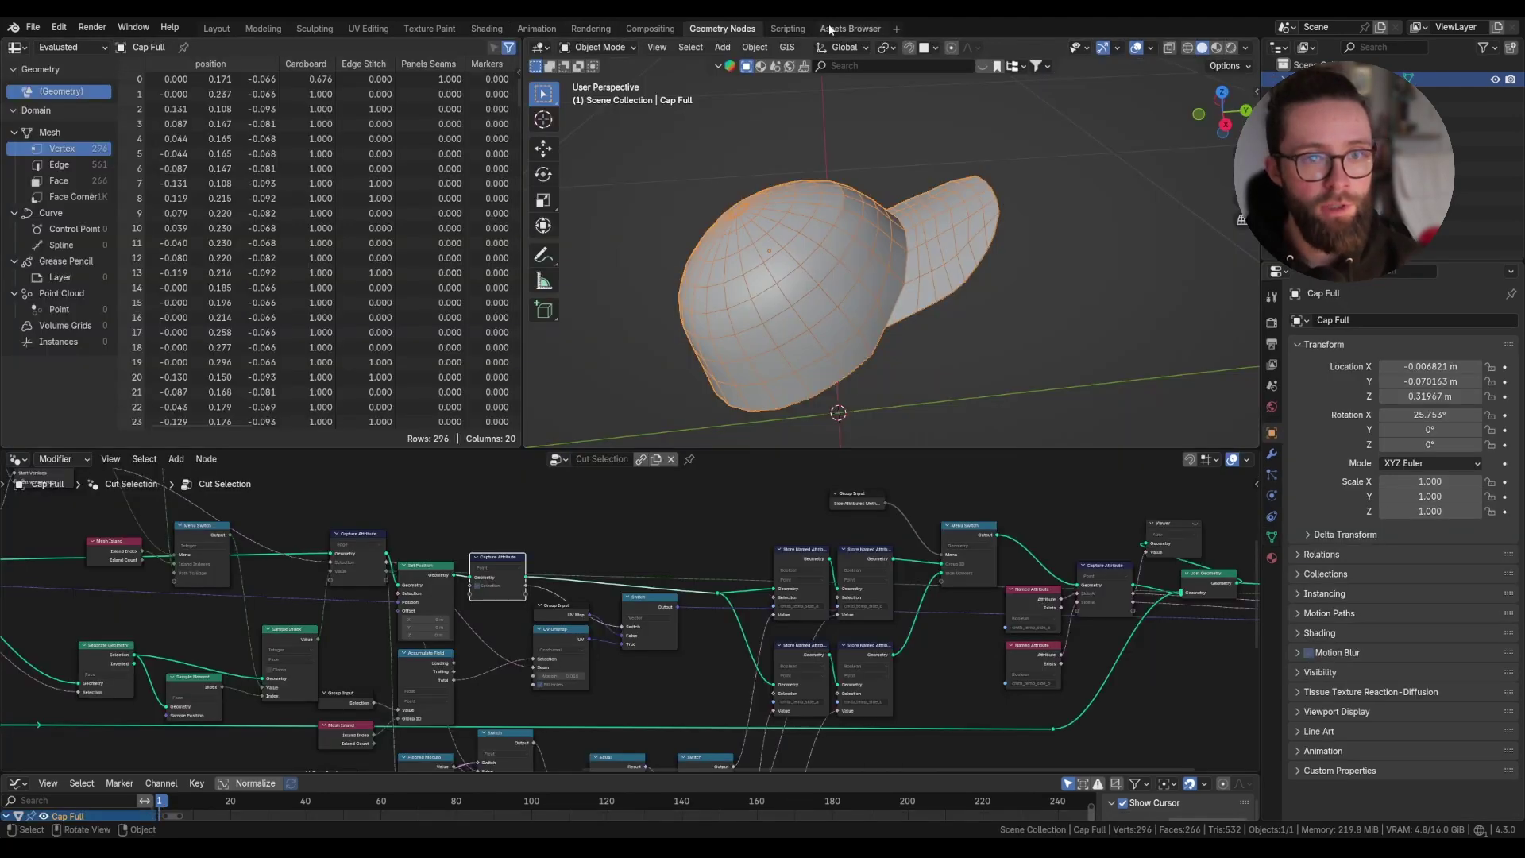
Add the Delete Selection modifier from the Cloth Sewing Toolbox assets to the cap and place it above Cut Selection.
{"action": "left_click", "coordinate": [850, 28]}
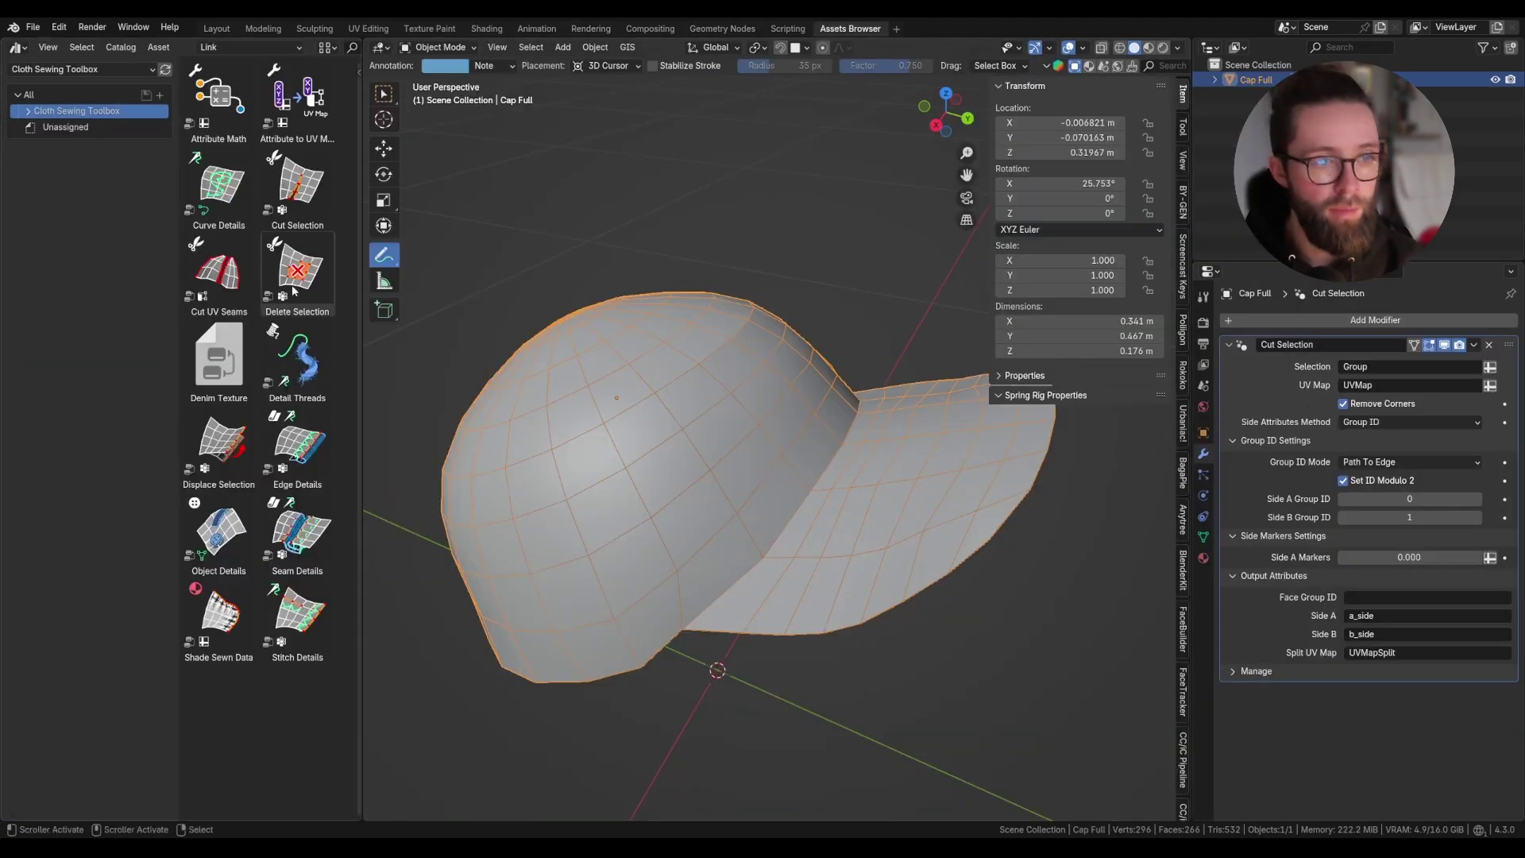
{"action": "left_click_drag", "start_coordinate": [298, 270], "coordinate": [719, 496]}
{"action": "left_click_drag", "start_coordinate": [1513, 653], "coordinate": [1509, 345]}
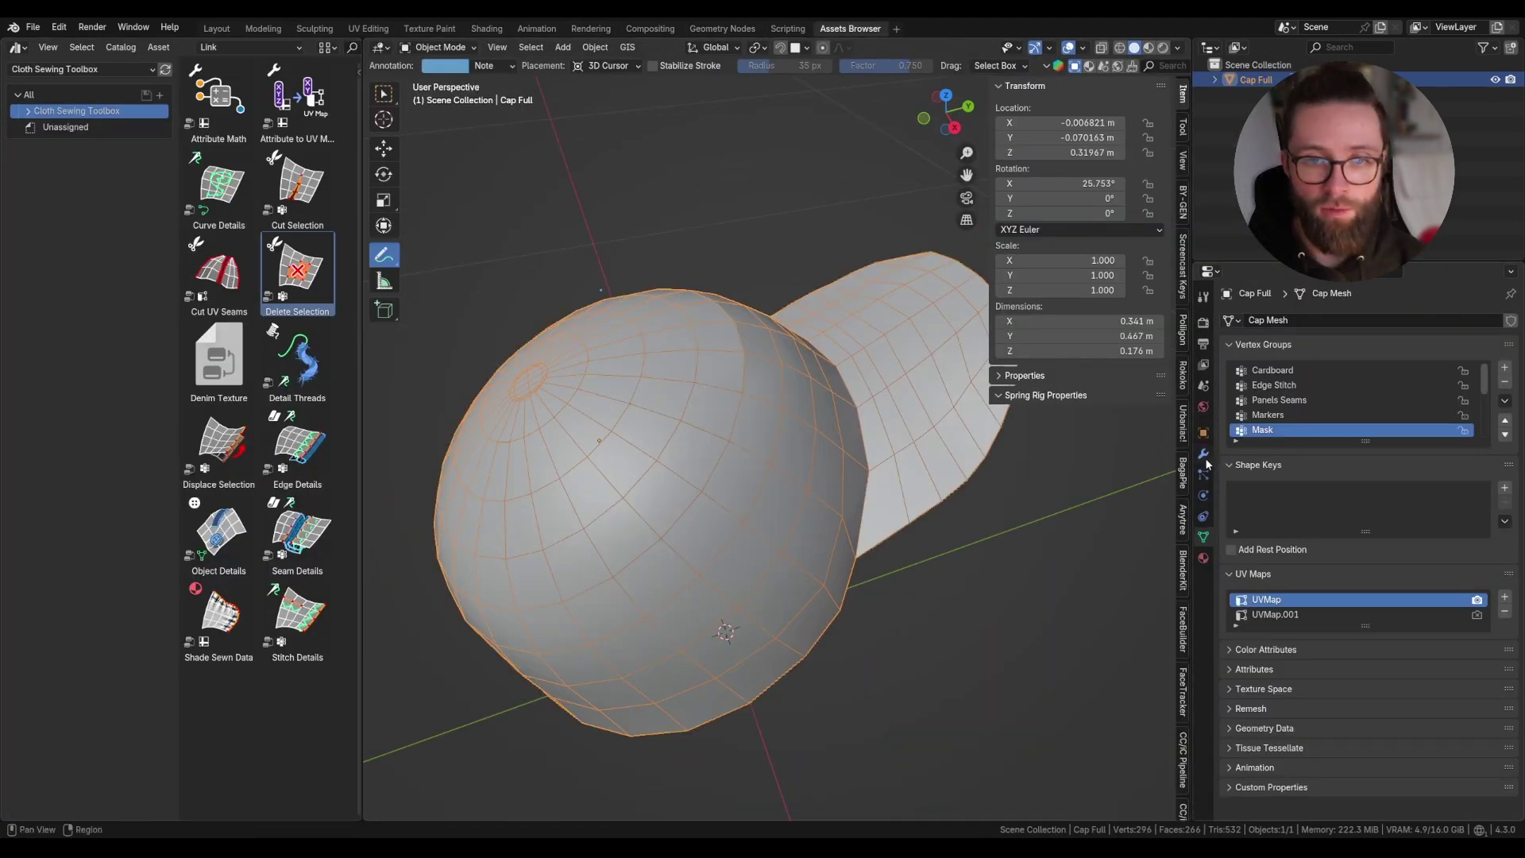
Set the Delete Selection modifier's Selection attribute to Mask.
{"action": "left_click", "coordinate": [1203, 453]}
{"action": "left_click", "coordinate": [1393, 370]}
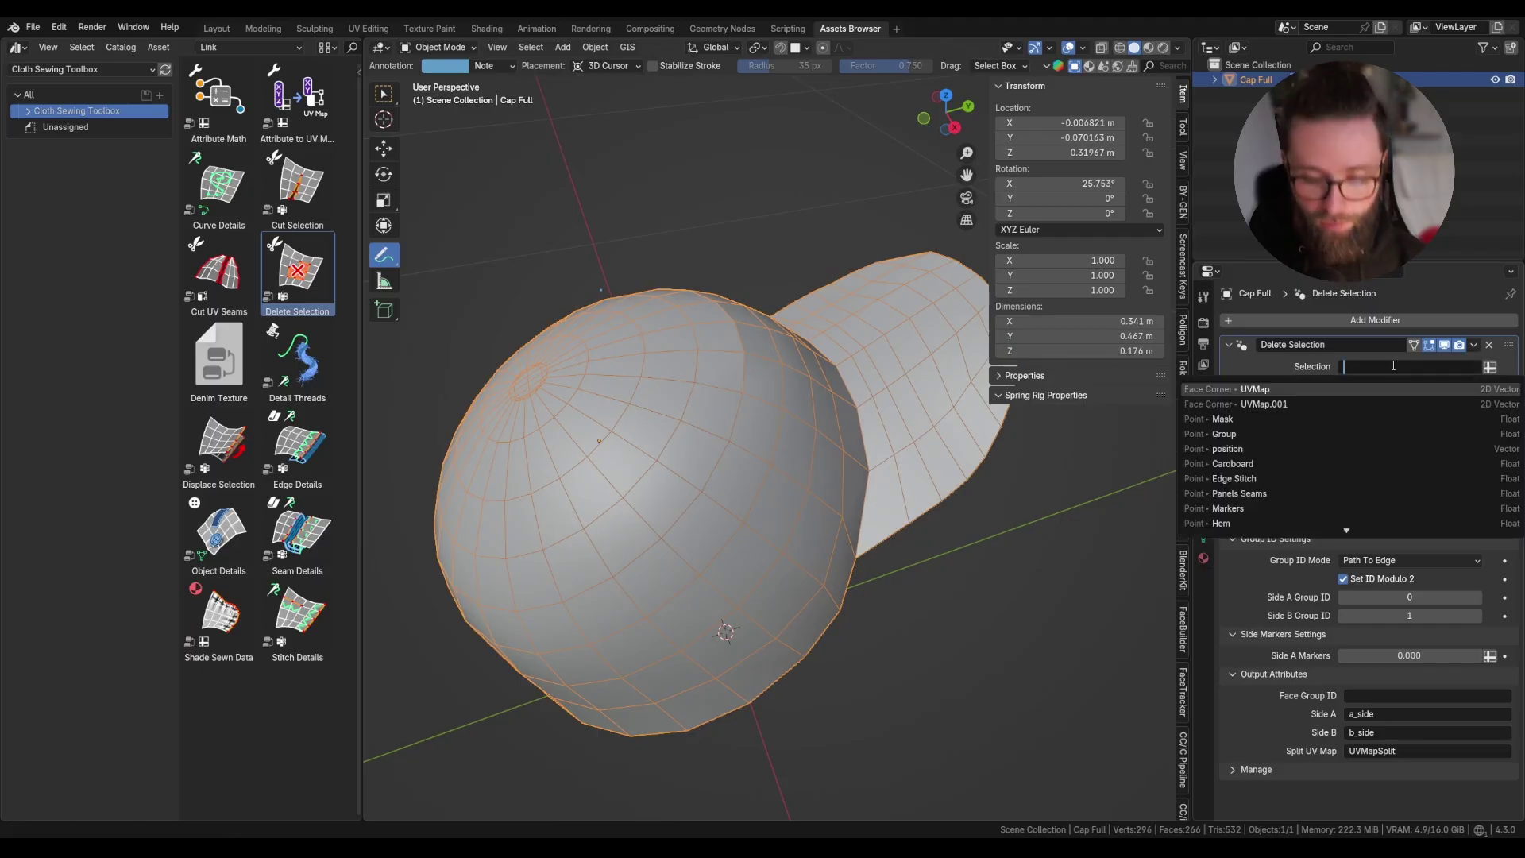
{"action": "type", "text": "Mask*"}
{"action": "key", "text": "Return"}
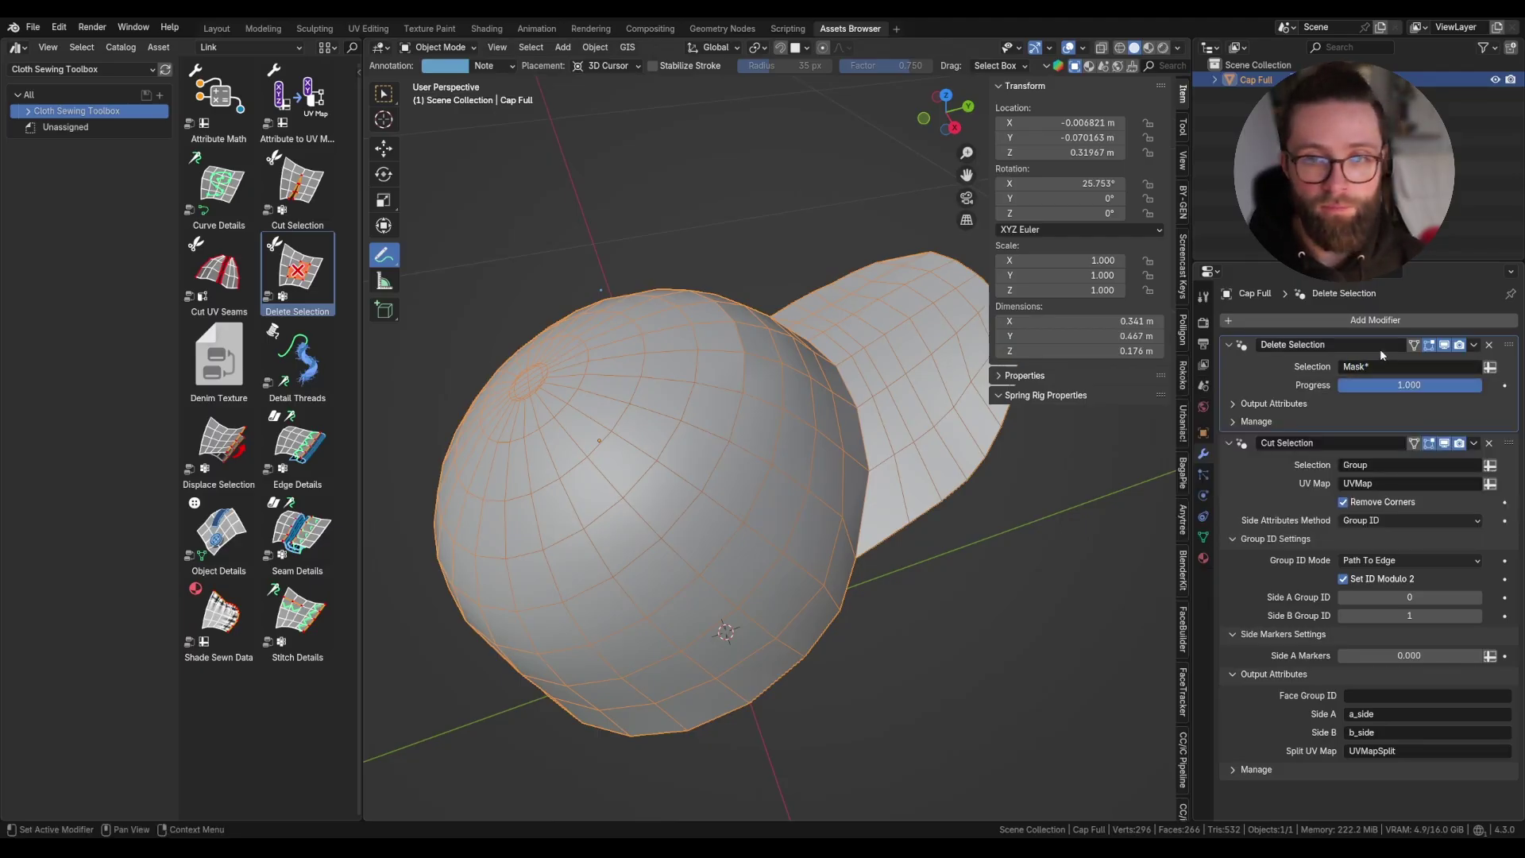
Set the Cut Selection modifier's Selection attribute to Panels Seams.
{"action": "left_click", "coordinate": [1386, 465]}
{"action": "type", "text": "s Seam"}
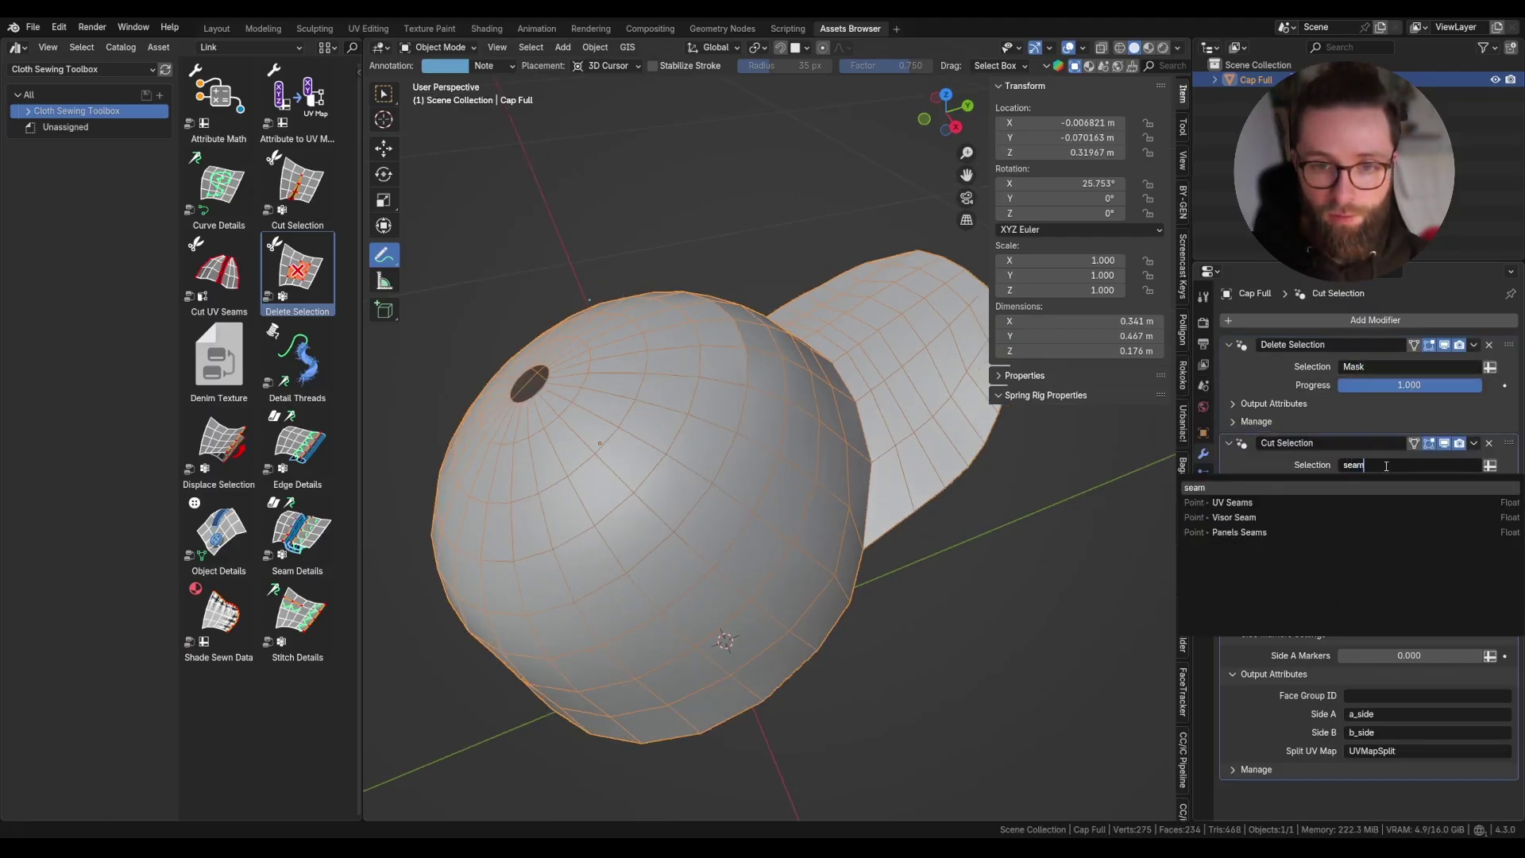
{"action": "key", "text": "Down"}
{"action": "key", "text": "Down"}
{"action": "key", "text": "Down"}
{"action": "key", "text": "Return"}
{"action": "scroll", "coordinate": [842, 473], "scroll_direction": "down", "scroll_amount": 2}
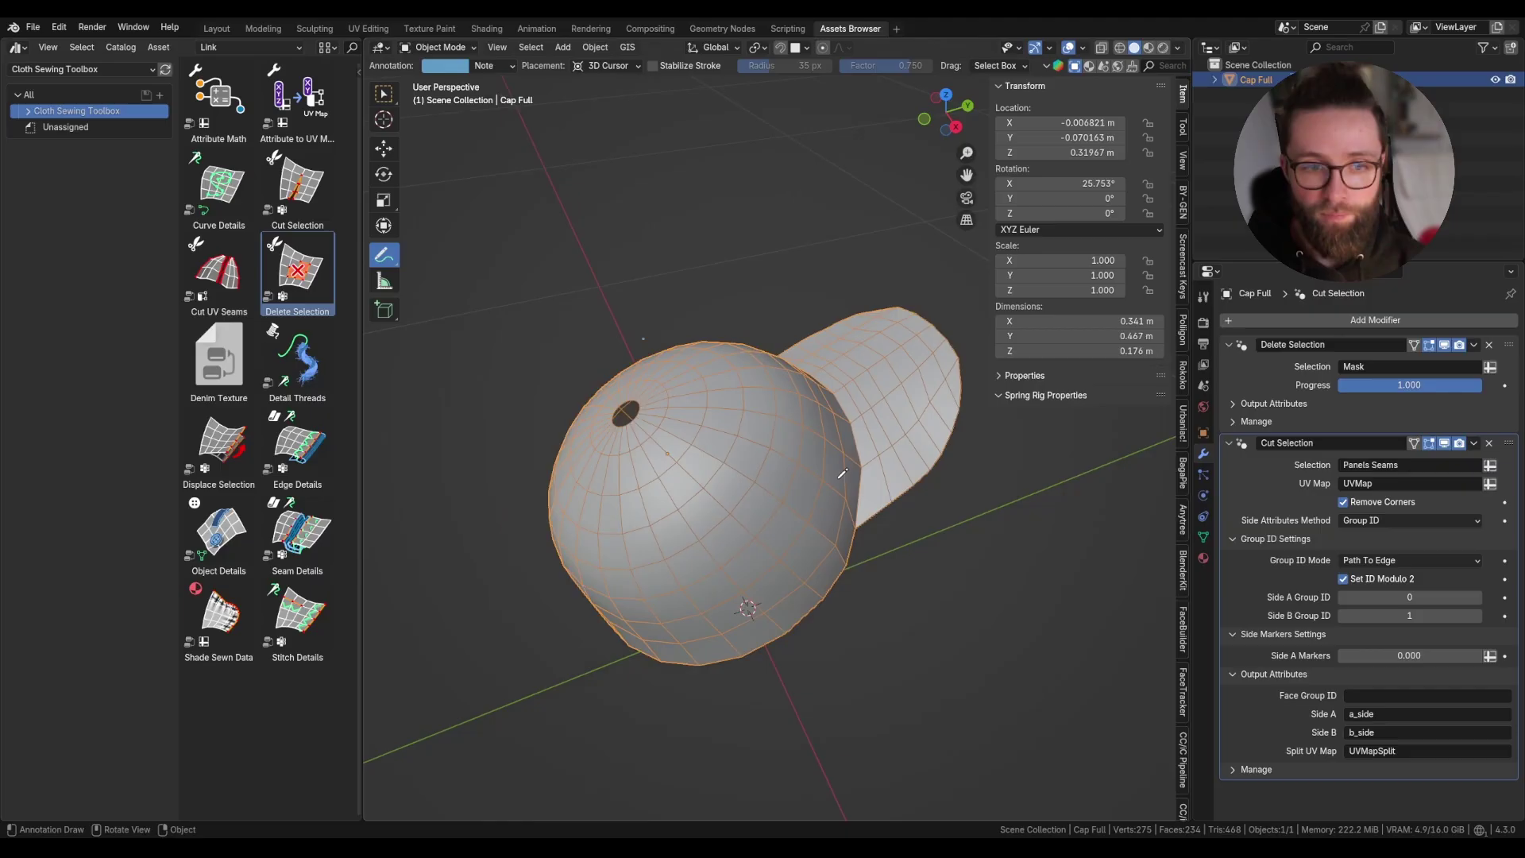
In the Shading workspace, examine the panel side colours with Set ID Modulo 2 off, and turn the option back on.
{"action": "left_click", "coordinate": [487, 30]}
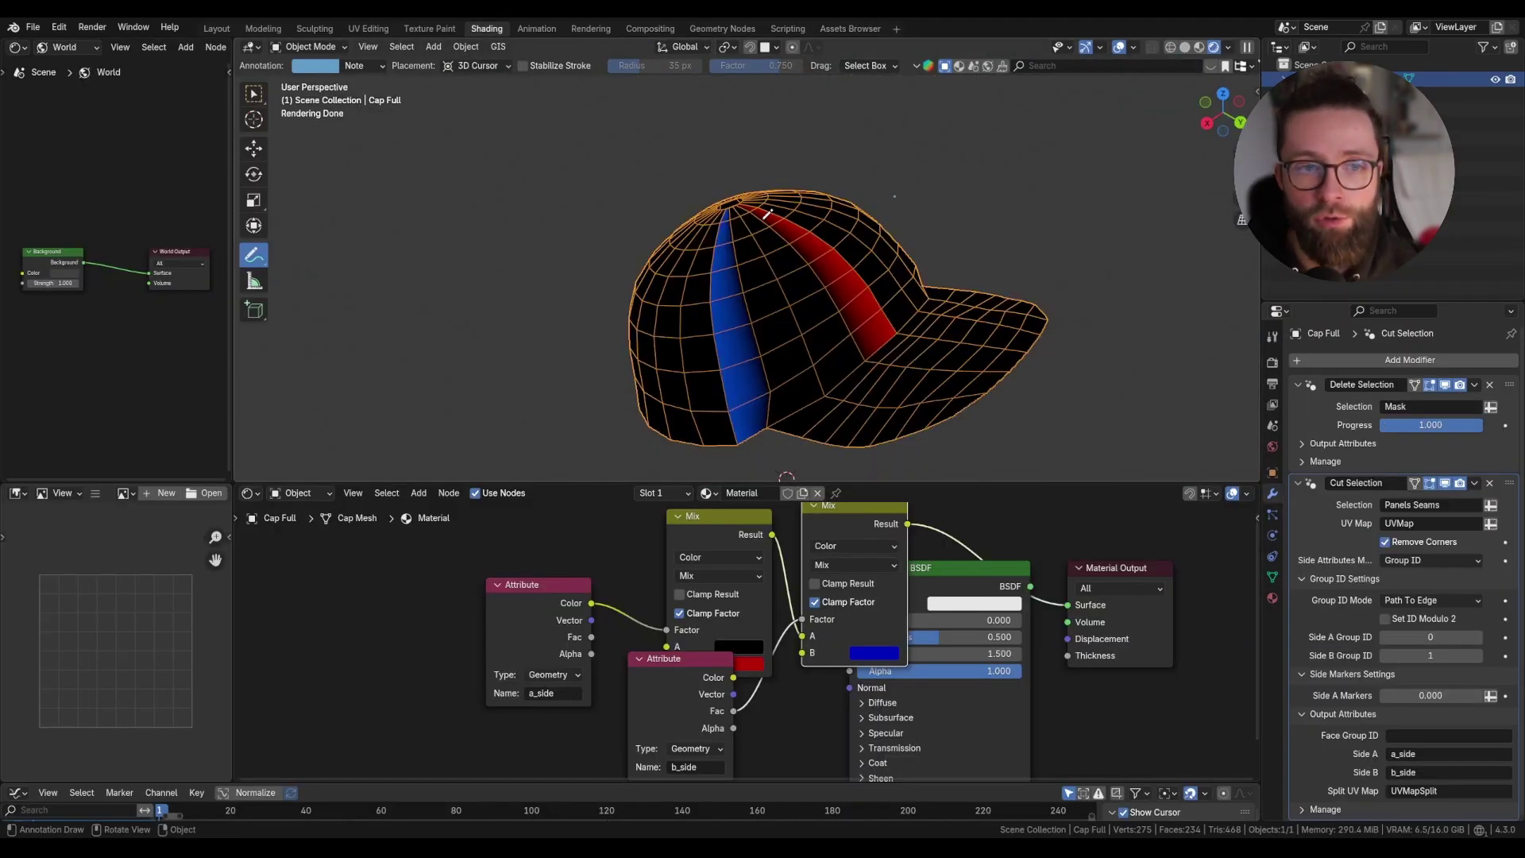
{"action": "middle_click_drag", "start_coordinate": [760, 248], "coordinate": [700, 229], "text": "shift"}
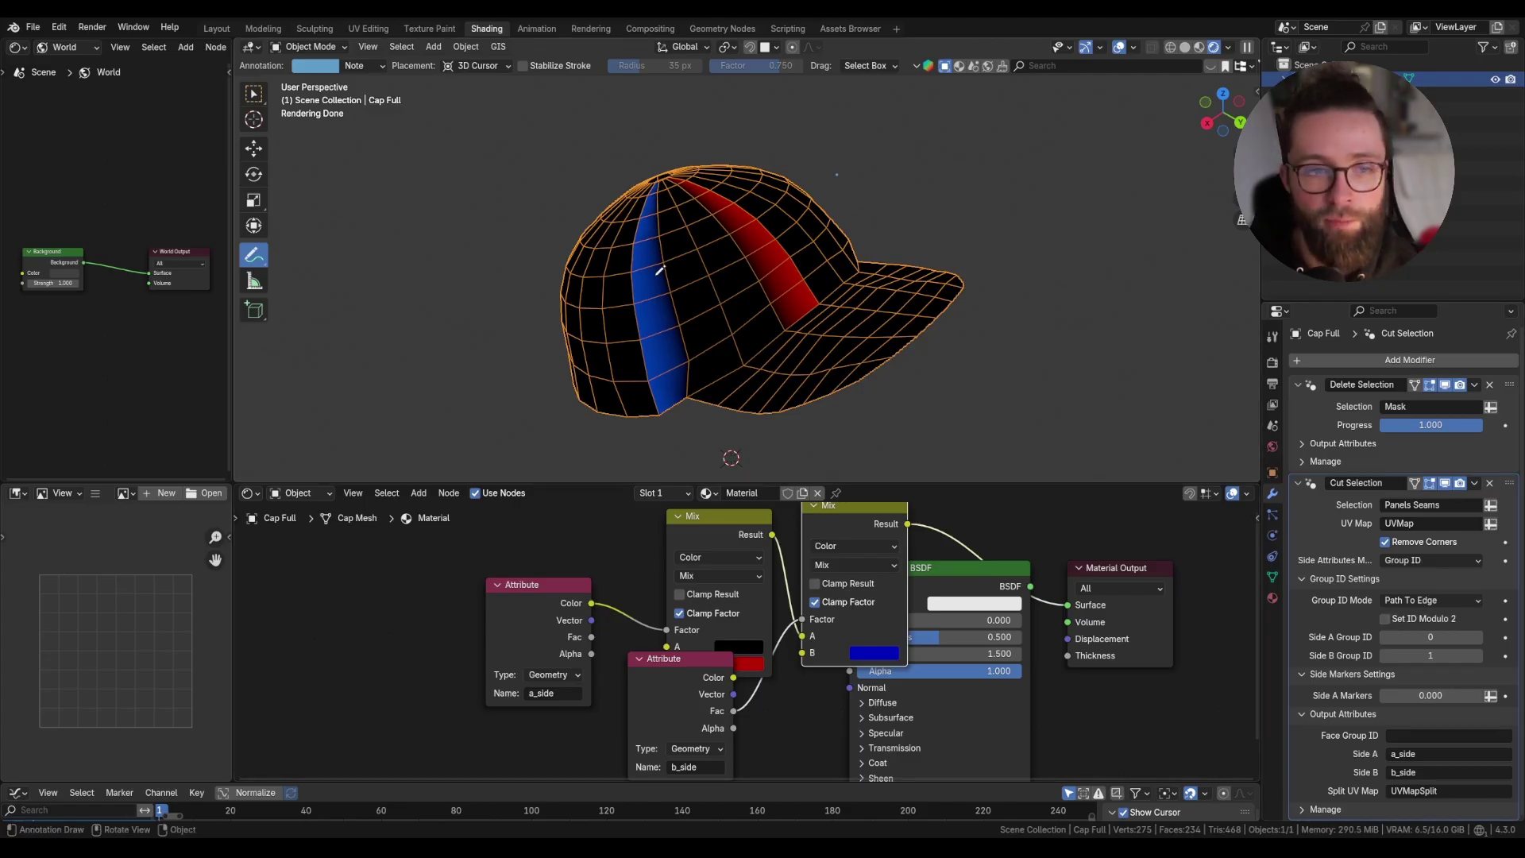
{"action": "middle_click_drag", "start_coordinate": [715, 306], "coordinate": [667, 302]}
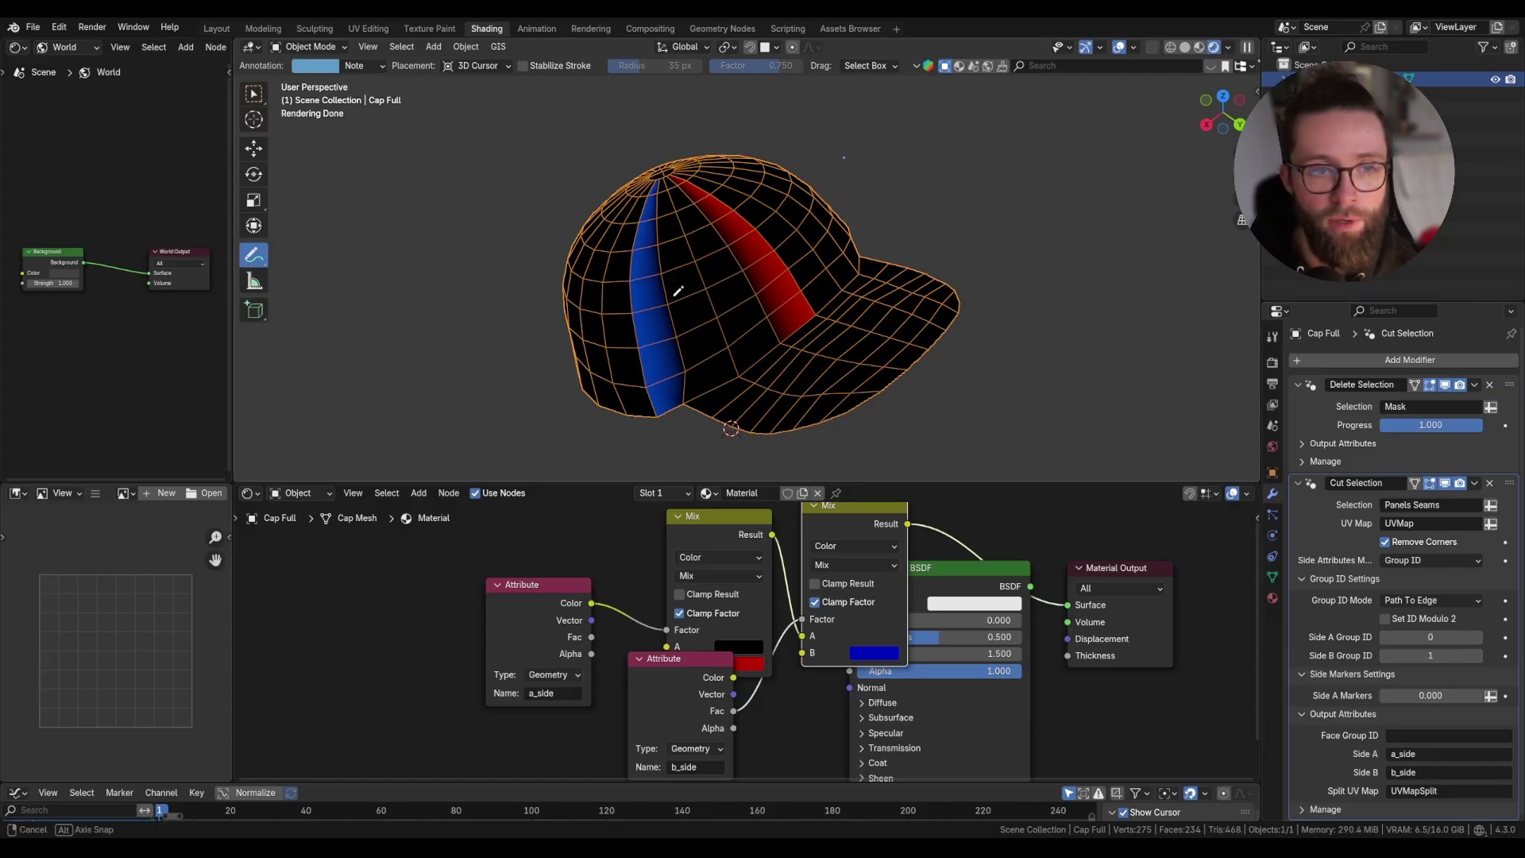
{"action": "middle_click_drag", "start_coordinate": [699, 318], "coordinate": [658, 340]}
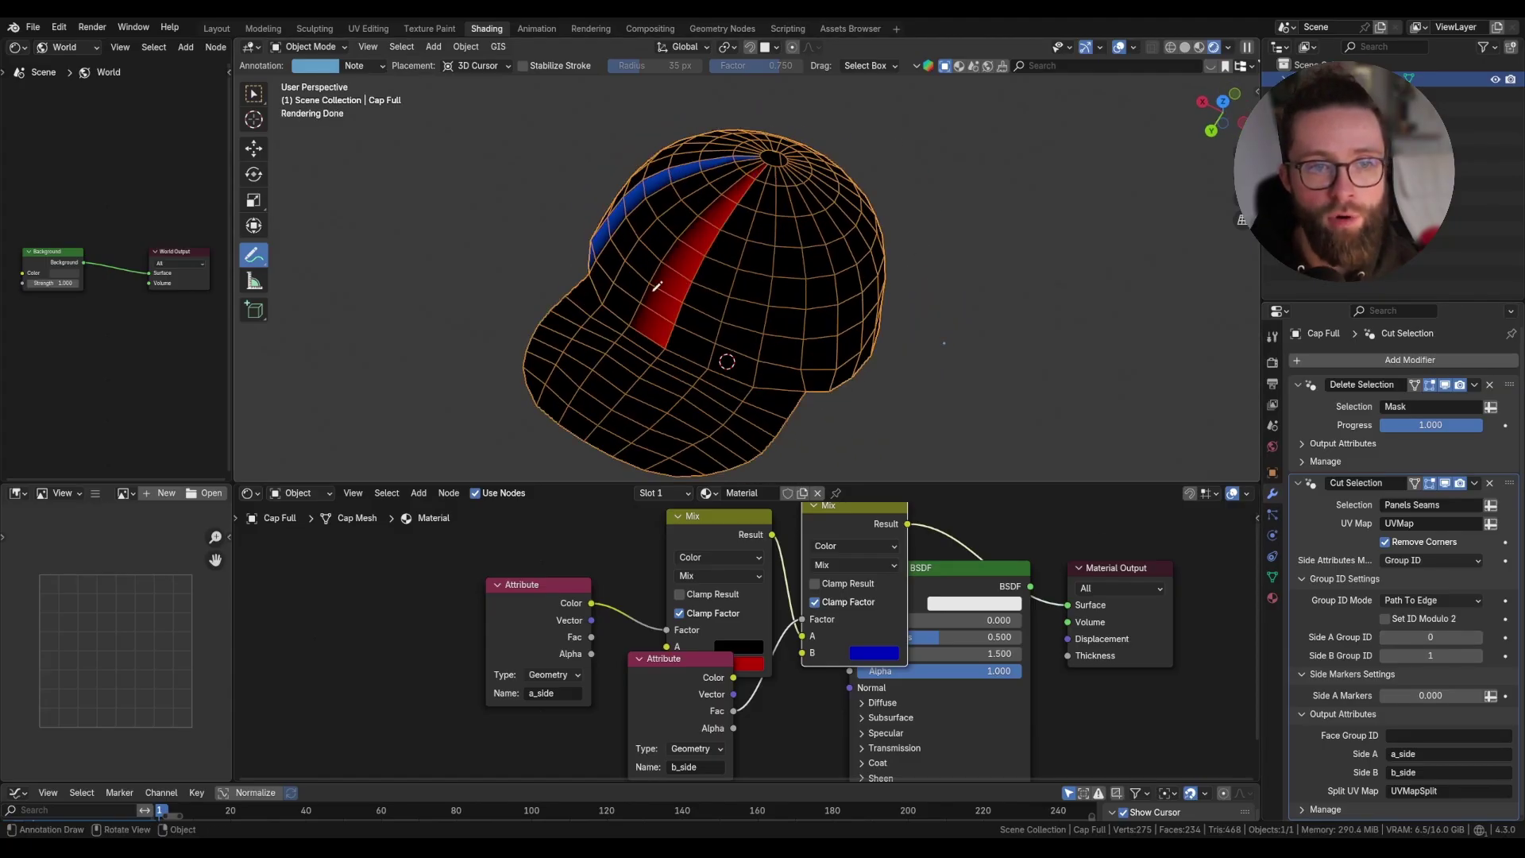
{"action": "left_click", "coordinate": [1385, 618]}
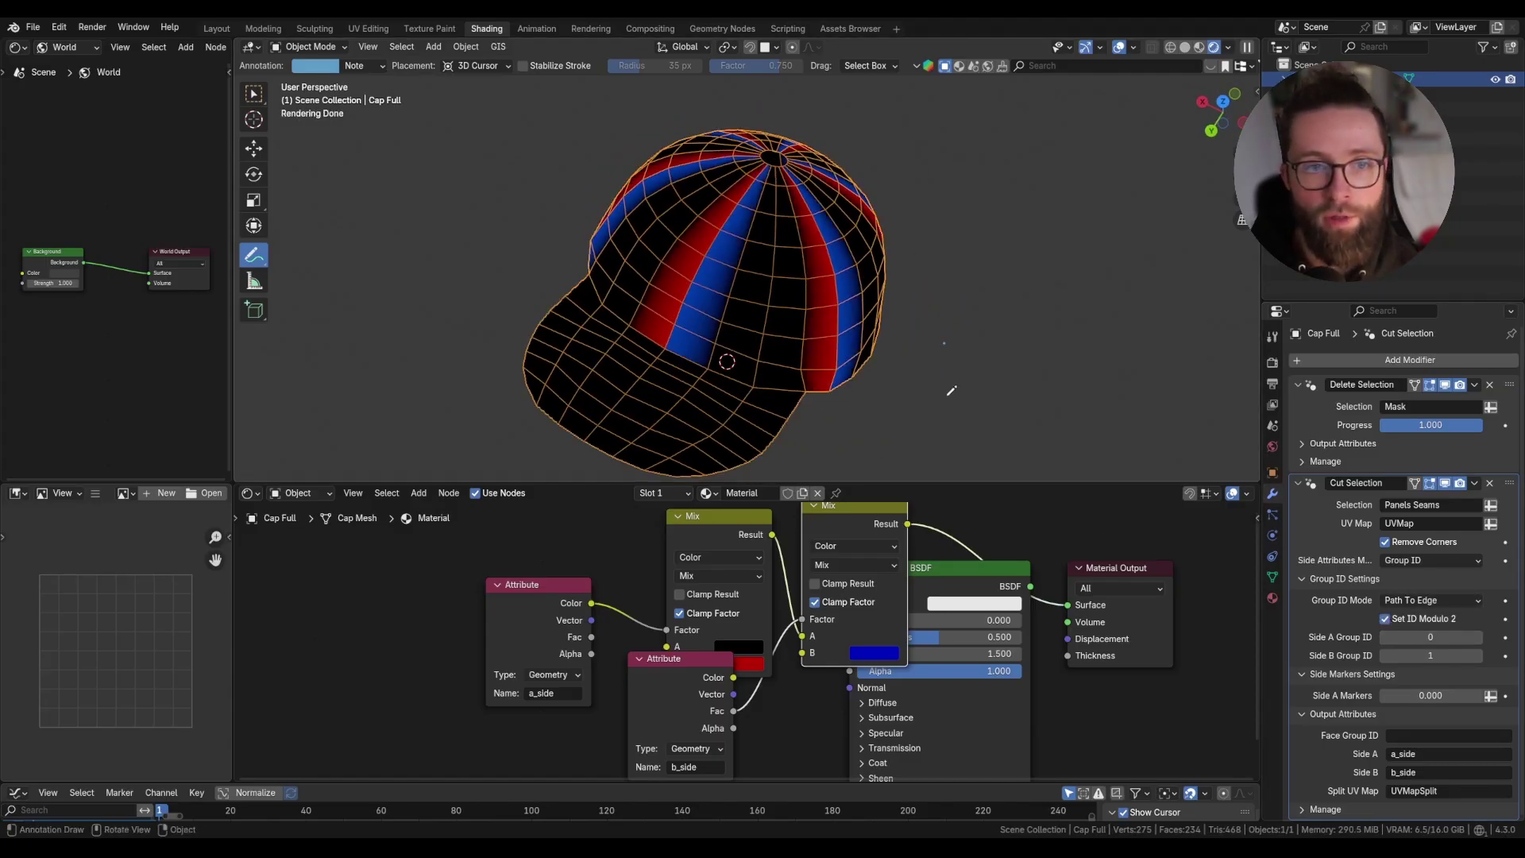
Examine the red and blue panel side colours along the crown seams from around the cap.
{"action": "middle_click_drag", "start_coordinate": [797, 312], "coordinate": [677, 232]}
{"action": "middle_click_drag", "start_coordinate": [788, 312], "coordinate": [599, 208]}
{"action": "middle_click_drag", "start_coordinate": [719, 337], "coordinate": [981, 289], "text": "shift"}
{"action": "scroll", "coordinate": [985, 290], "scroll_direction": "up", "scroll_amount": 2}
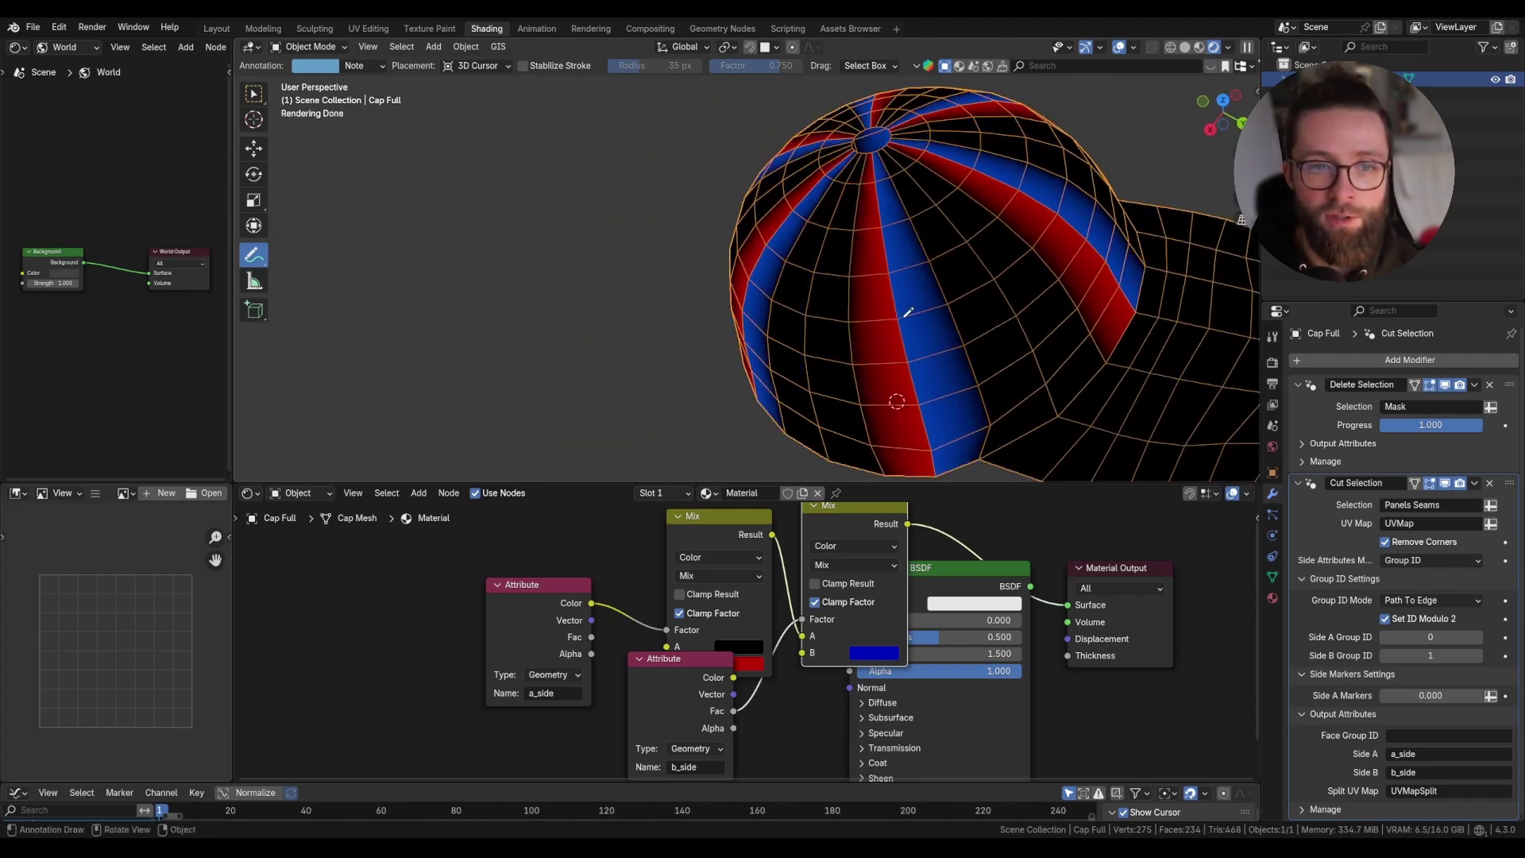
{"action": "scroll", "coordinate": [853, 289], "scroll_direction": "down", "scroll_amount": 3}
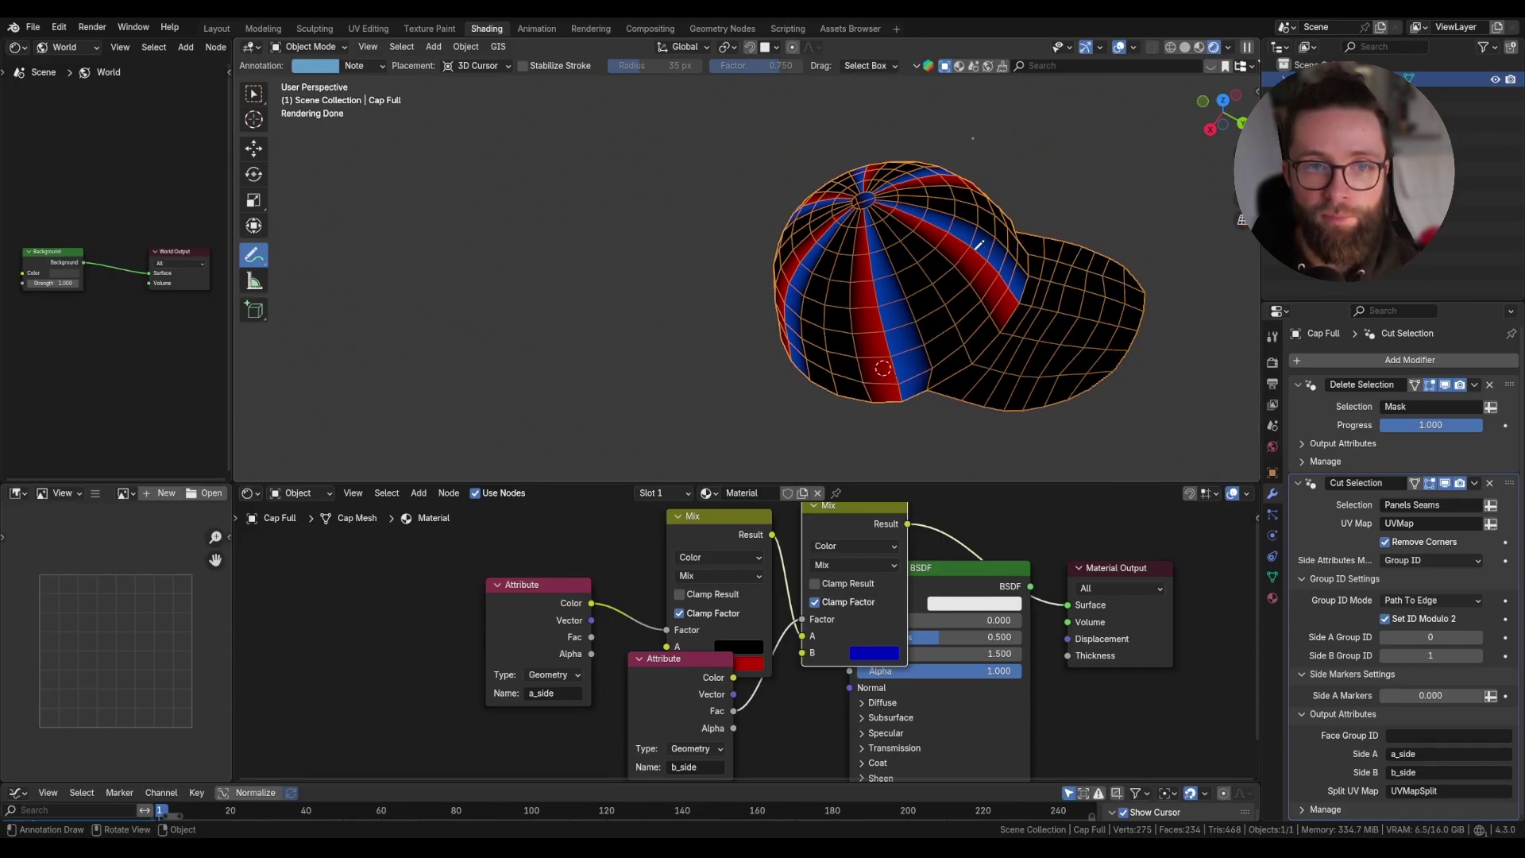
{"action": "middle_click_drag", "start_coordinate": [974, 241], "coordinate": [703, 343]}
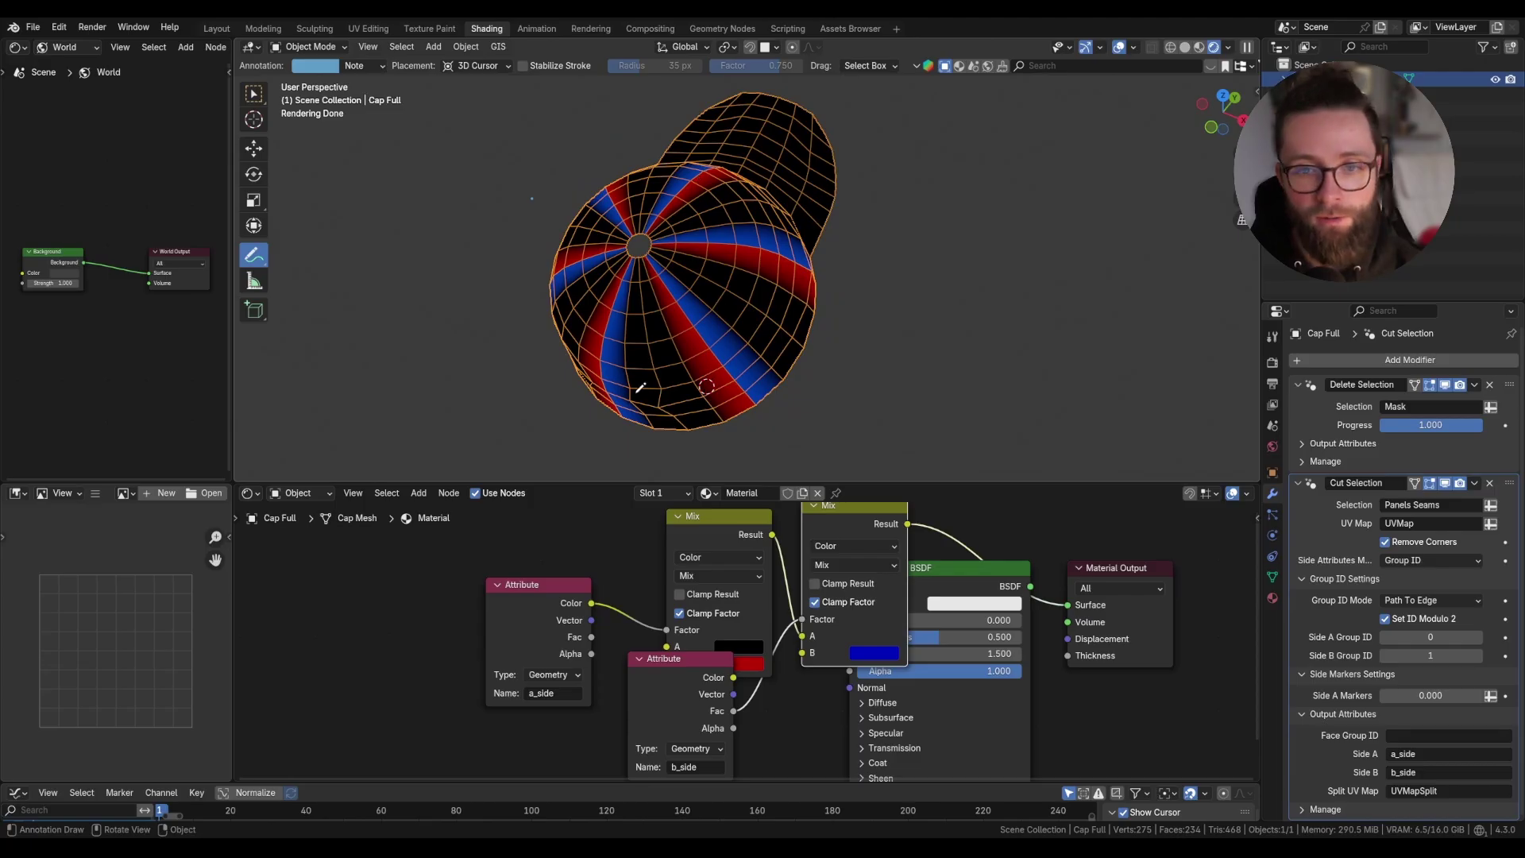
{"action": "middle_click_drag", "start_coordinate": [641, 387], "coordinate": [679, 320]}
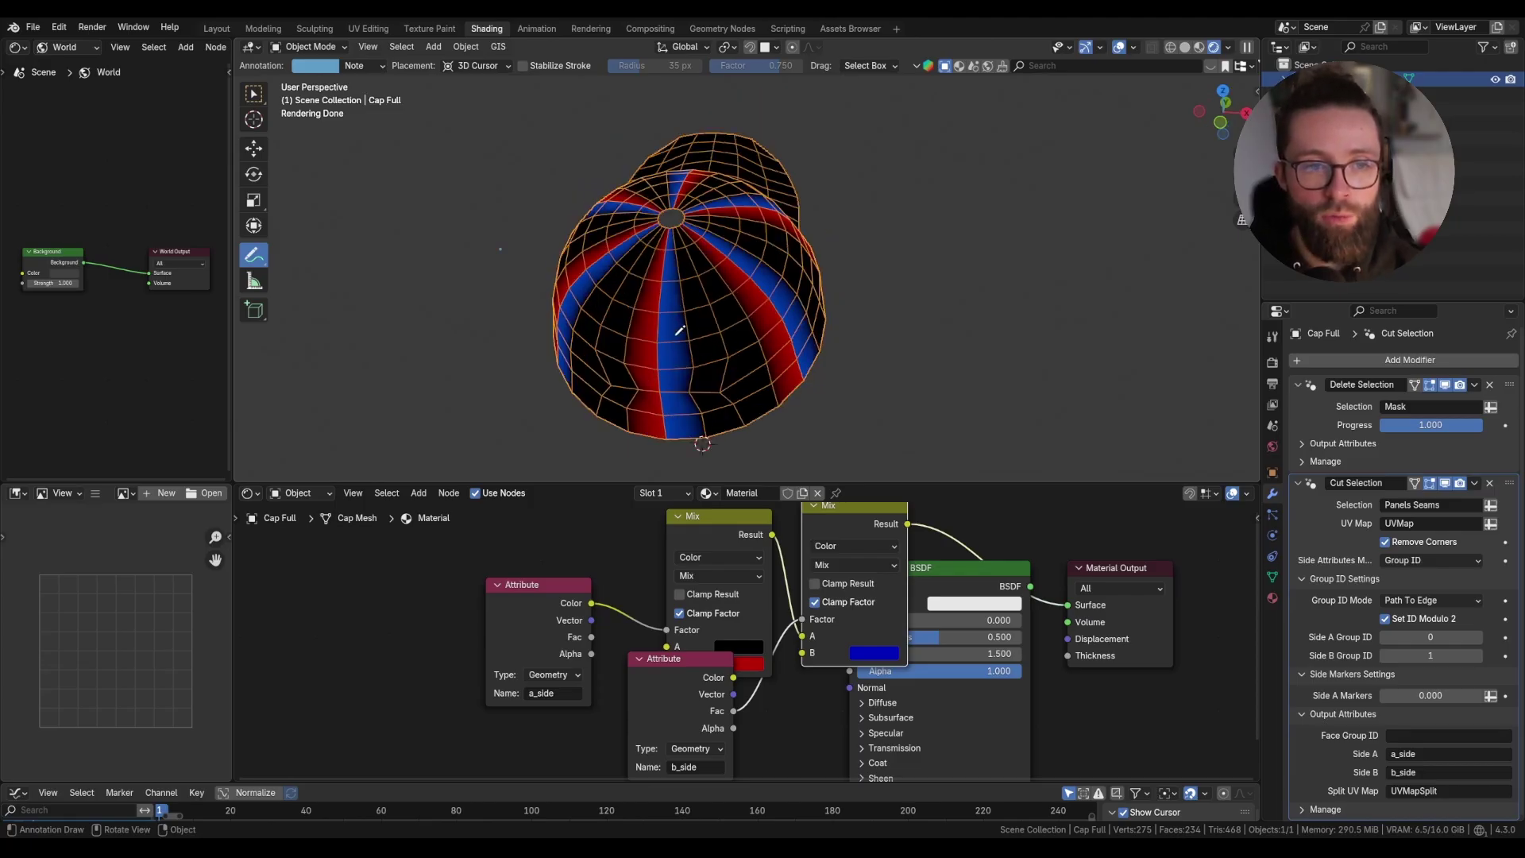
{"action": "mouse_move", "coordinate": [661, 343]}
{"action": "left_mouse_down"}
{"action": "mouse_move", "coordinate": [759, 301]}
{"action": "mouse_move", "coordinate": [763, 275]}
{"action": "left_mouse_up"}
{"action": "left_click_drag", "start_coordinate": [777, 206], "coordinate": [769, 224]}
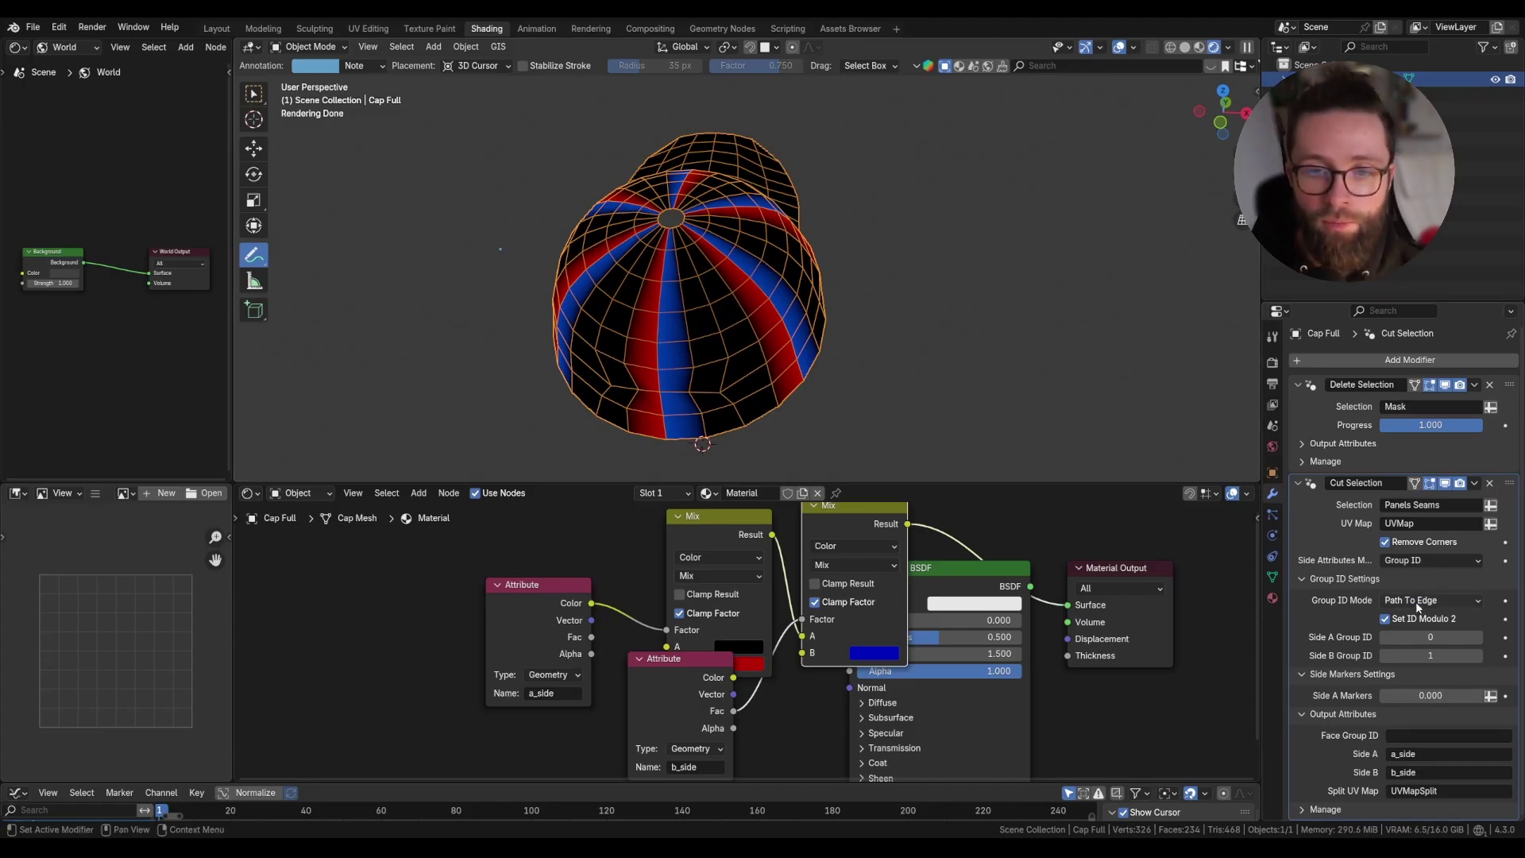
Set the Cut Selection modifier's Side Attributes Method to Side Markers.
{"action": "left_click", "coordinate": [1423, 561]}
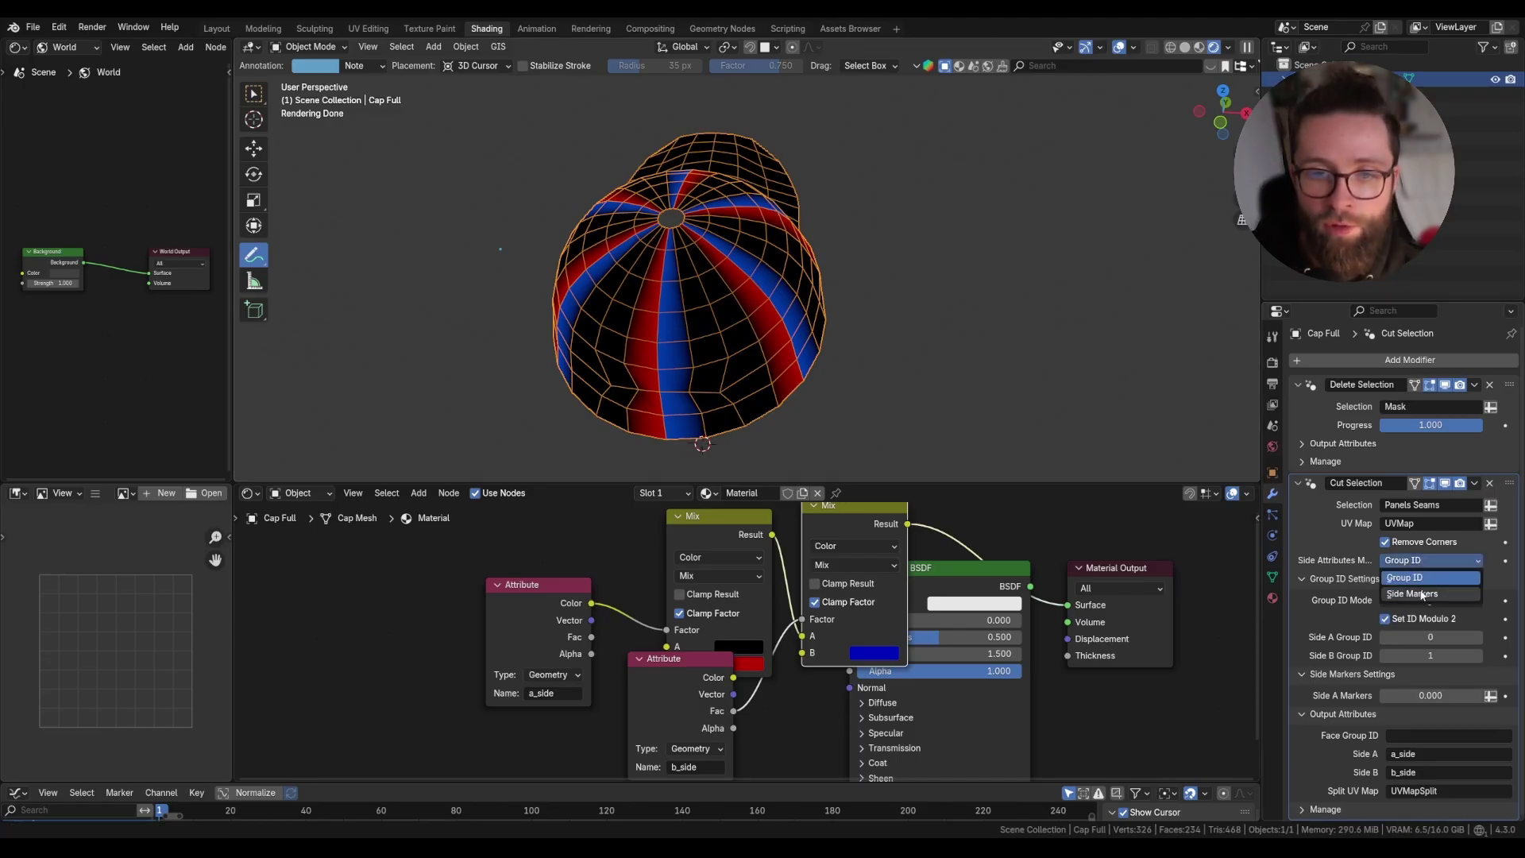
{"action": "left_click", "coordinate": [1413, 594]}
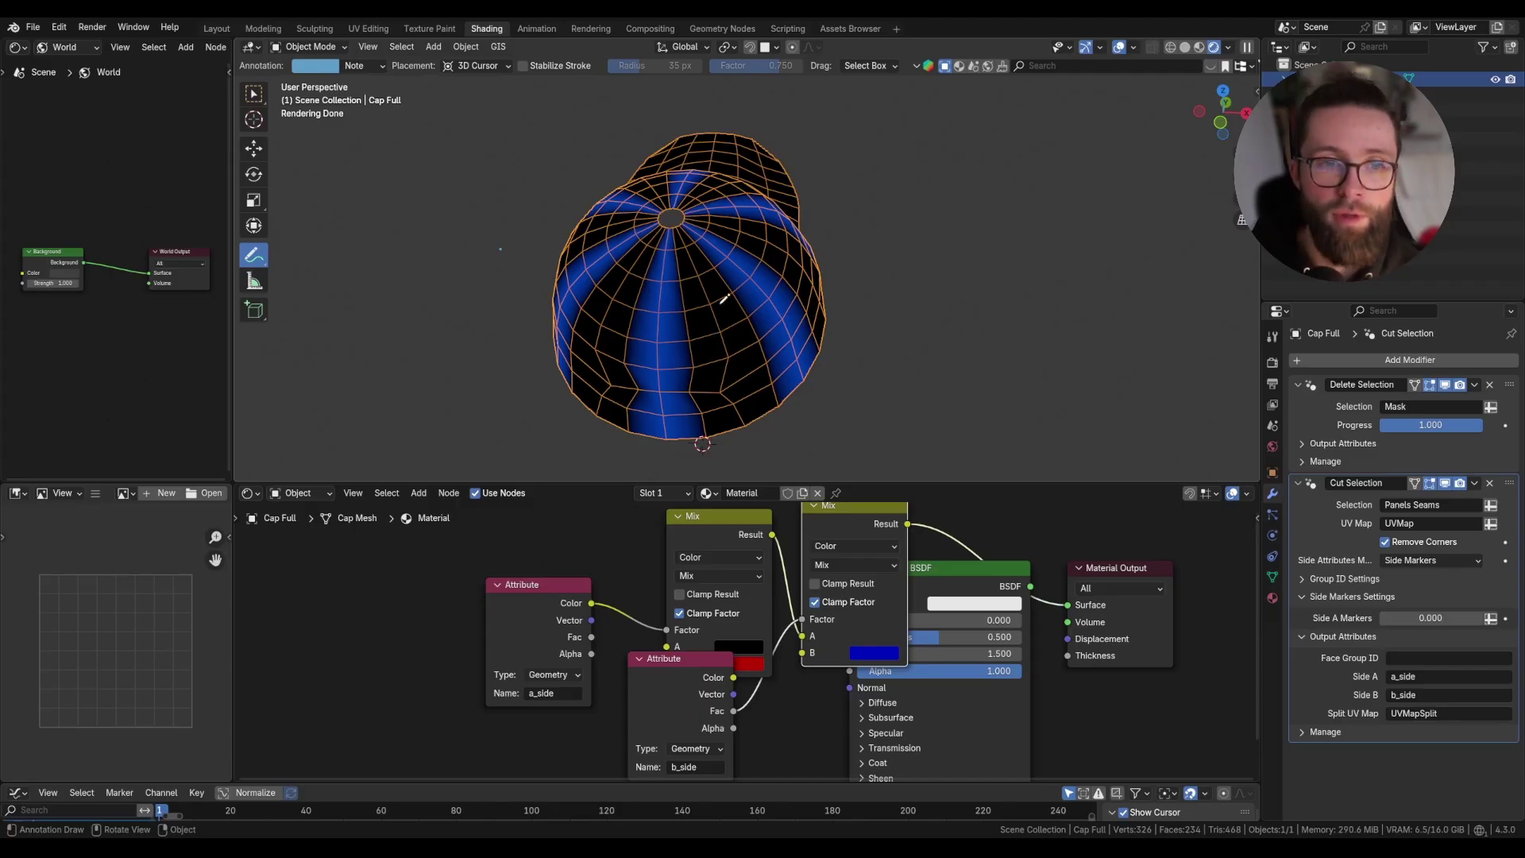
Annotate three alternate crown panels with freehand outlines along their seams and a cross inside each panel.
{"action": "middle_click_drag", "start_coordinate": [719, 333], "coordinate": [756, 392]}
{"action": "mouse_move", "coordinate": [746, 417]}
{"action": "left_mouse_down"}
{"action": "mouse_move", "coordinate": [729, 270]}
{"action": "mouse_move", "coordinate": [830, 338]}
{"action": "mouse_move", "coordinate": [760, 427]}
{"action": "left_mouse_up"}
{"action": "mouse_move", "coordinate": [730, 239]}
{"action": "left_mouse_down"}
{"action": "mouse_move", "coordinate": [818, 195]}
{"action": "mouse_move", "coordinate": [727, 152]}
{"action": "mouse_move", "coordinate": [575, 253]}
{"action": "mouse_move", "coordinate": [612, 373]}
{"action": "left_mouse_up"}
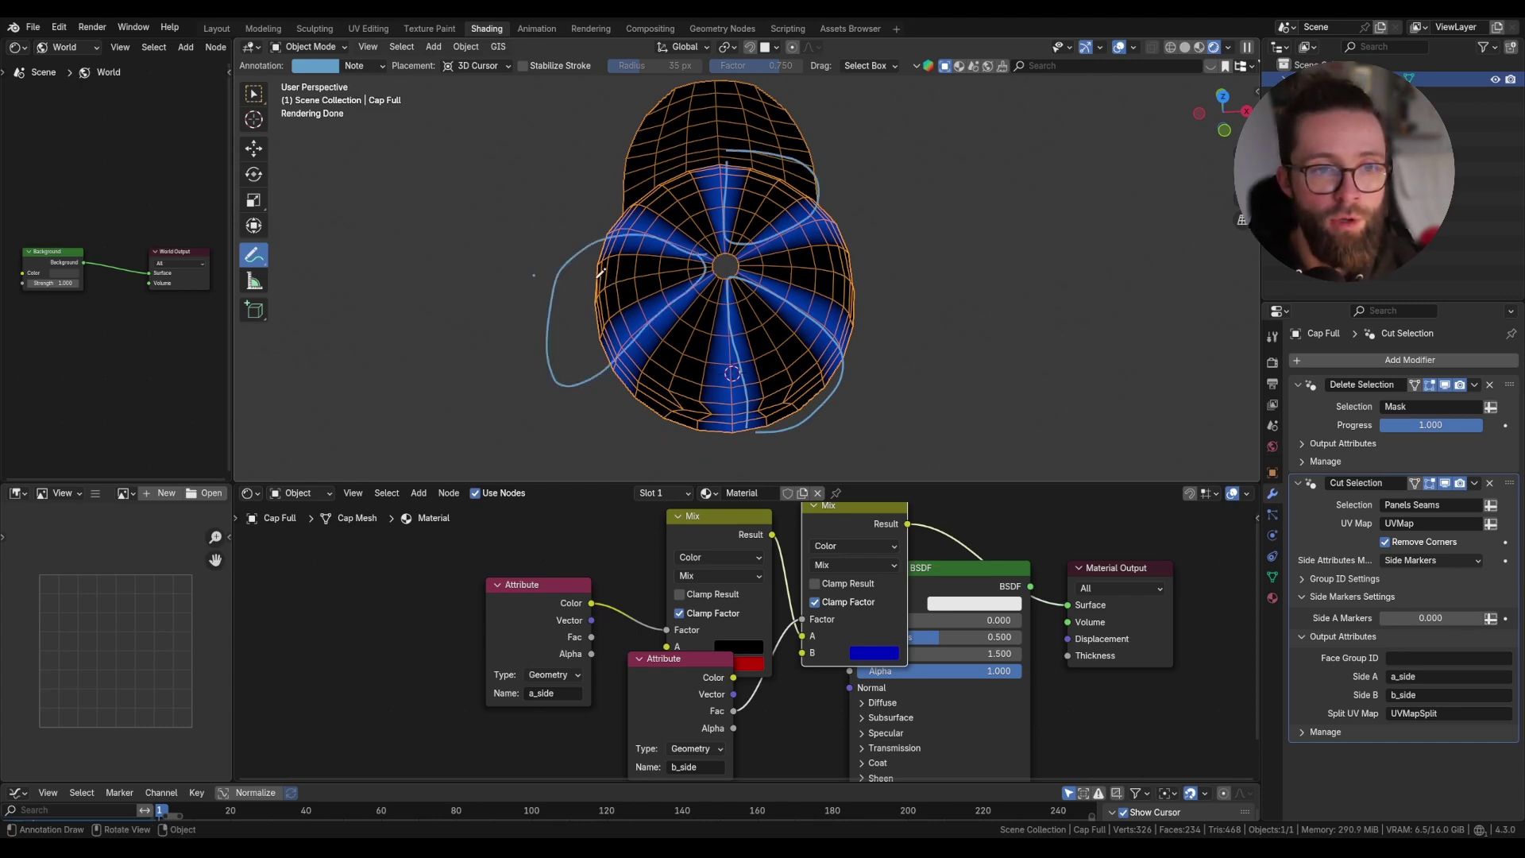
{"action": "mouse_move", "coordinate": [601, 276]}
{"action": "left_mouse_down"}
{"action": "mouse_move", "coordinate": [622, 293]}
{"action": "mouse_move", "coordinate": [602, 295]}
{"action": "left_mouse_up"}
{"action": "left_click_drag", "start_coordinate": [775, 189], "coordinate": [747, 210]}
{"action": "left_click_drag", "start_coordinate": [756, 191], "coordinate": [770, 203]}
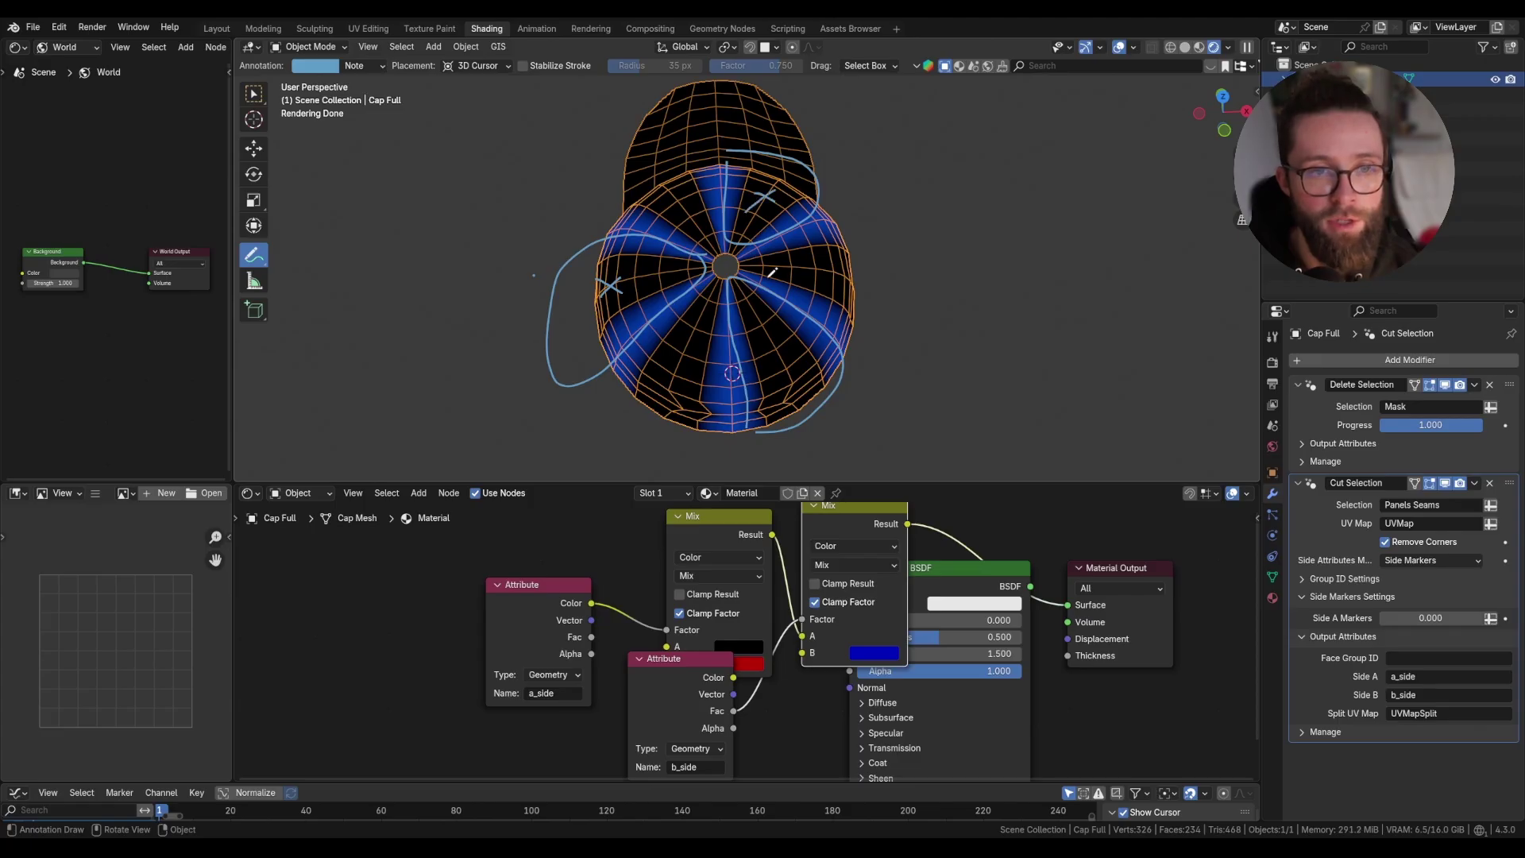
{"action": "mouse_move", "coordinate": [776, 354]}
{"action": "left_mouse_down"}
{"action": "mouse_move", "coordinate": [797, 373]}
{"action": "mouse_move", "coordinate": [777, 375]}
{"action": "left_mouse_up"}
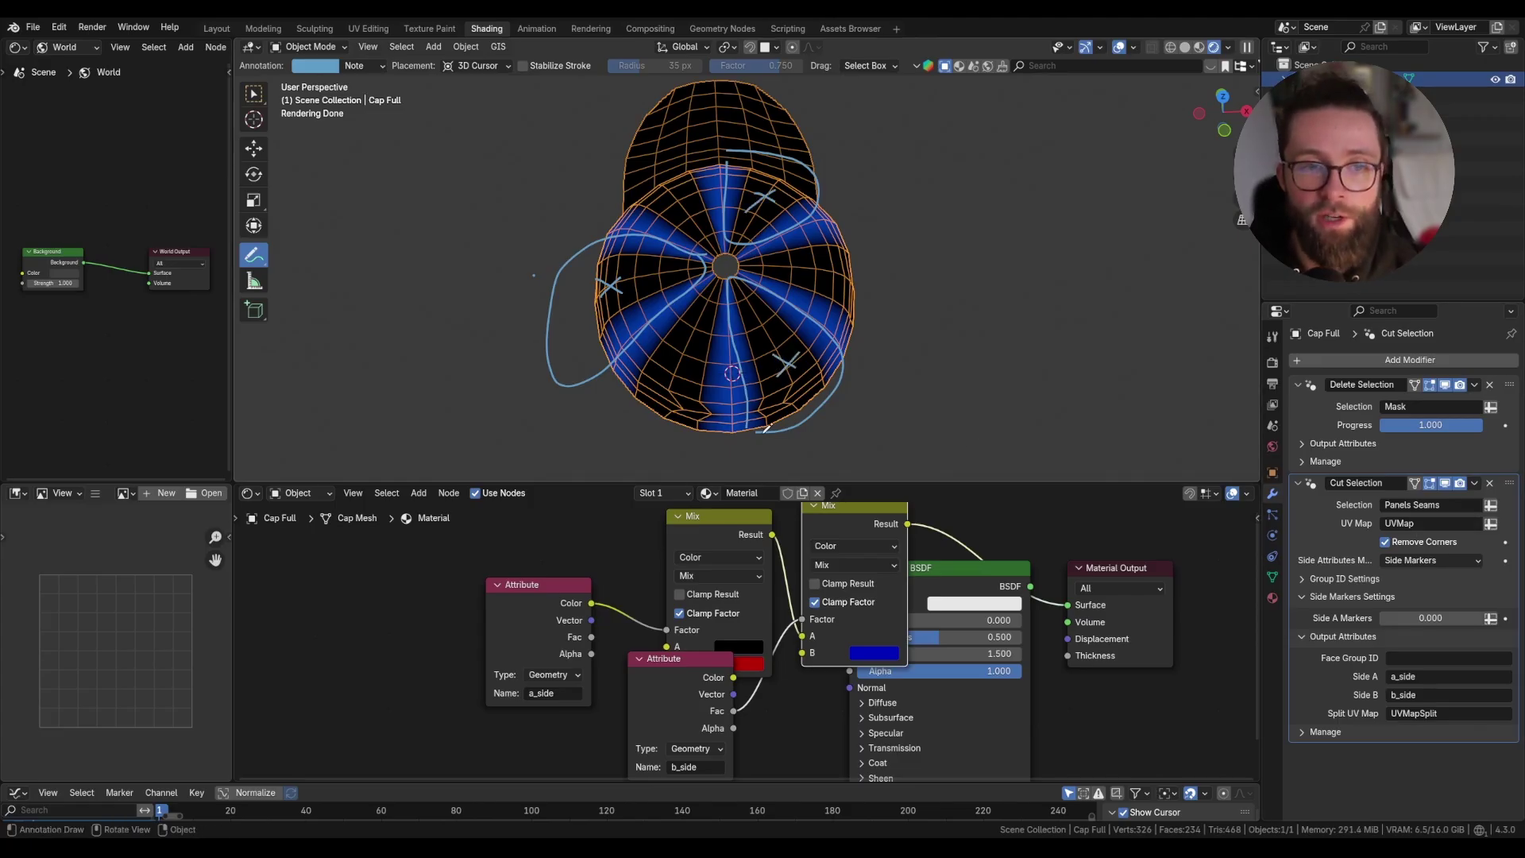
{"action": "mouse_move", "coordinate": [767, 427]}
{"action": "left_mouse_down"}
{"action": "mouse_move", "coordinate": [735, 290]}
{"action": "mouse_move", "coordinate": [854, 401]}
{"action": "mouse_move", "coordinate": [791, 427]}
{"action": "left_mouse_up"}
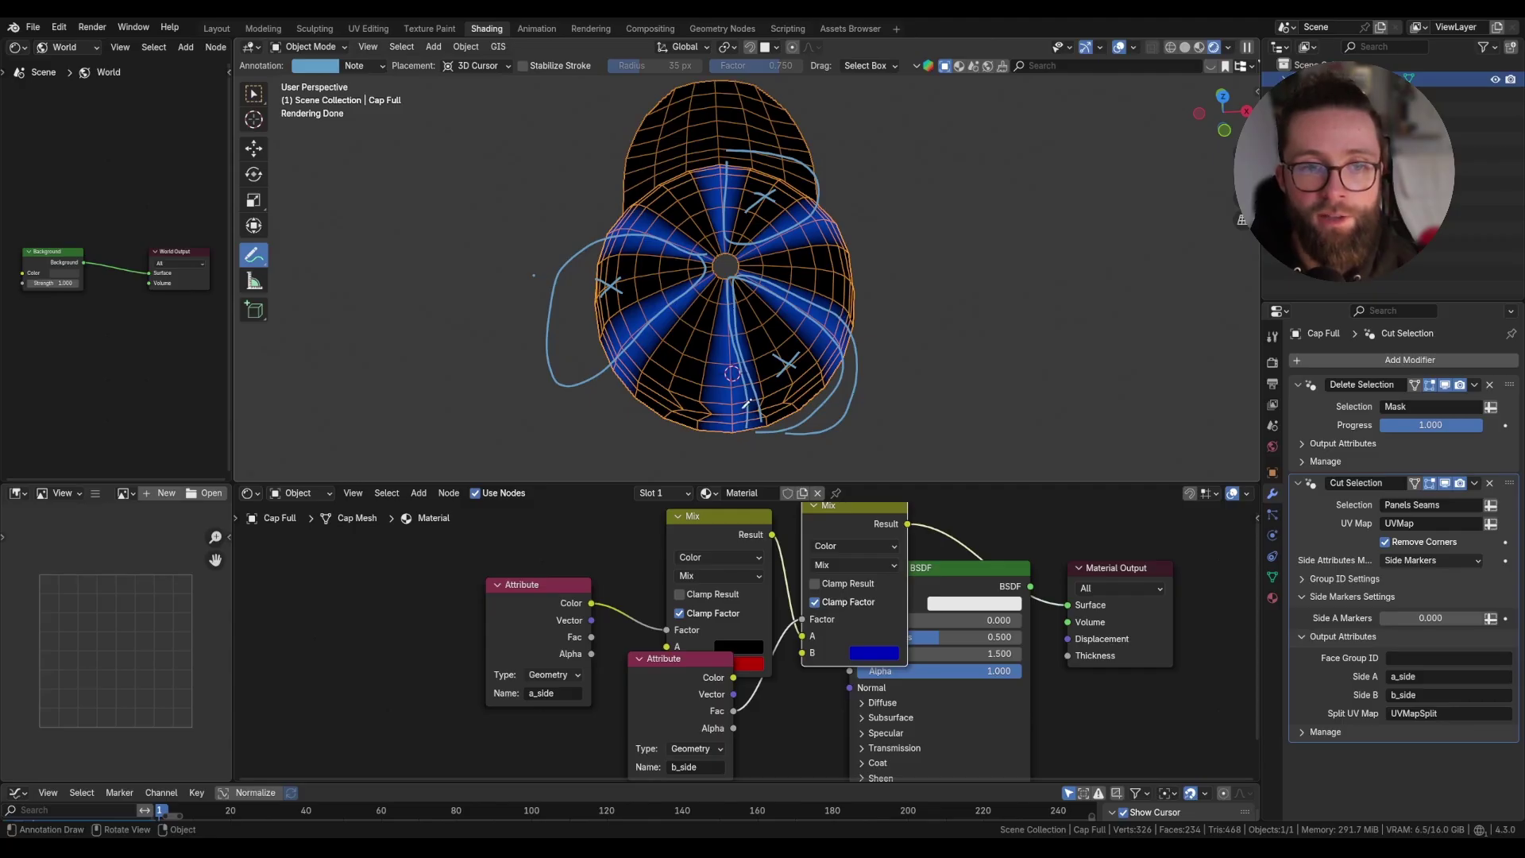
Undo and erase the annotation strokes around the cap's panels.
{"action": "key", "text": "ctrl+z"}
{"action": "key", "text": "ctrl+z"}
{"action": "key", "text": "ctrl+z"}
{"action": "key", "text": "ctrl+z"}
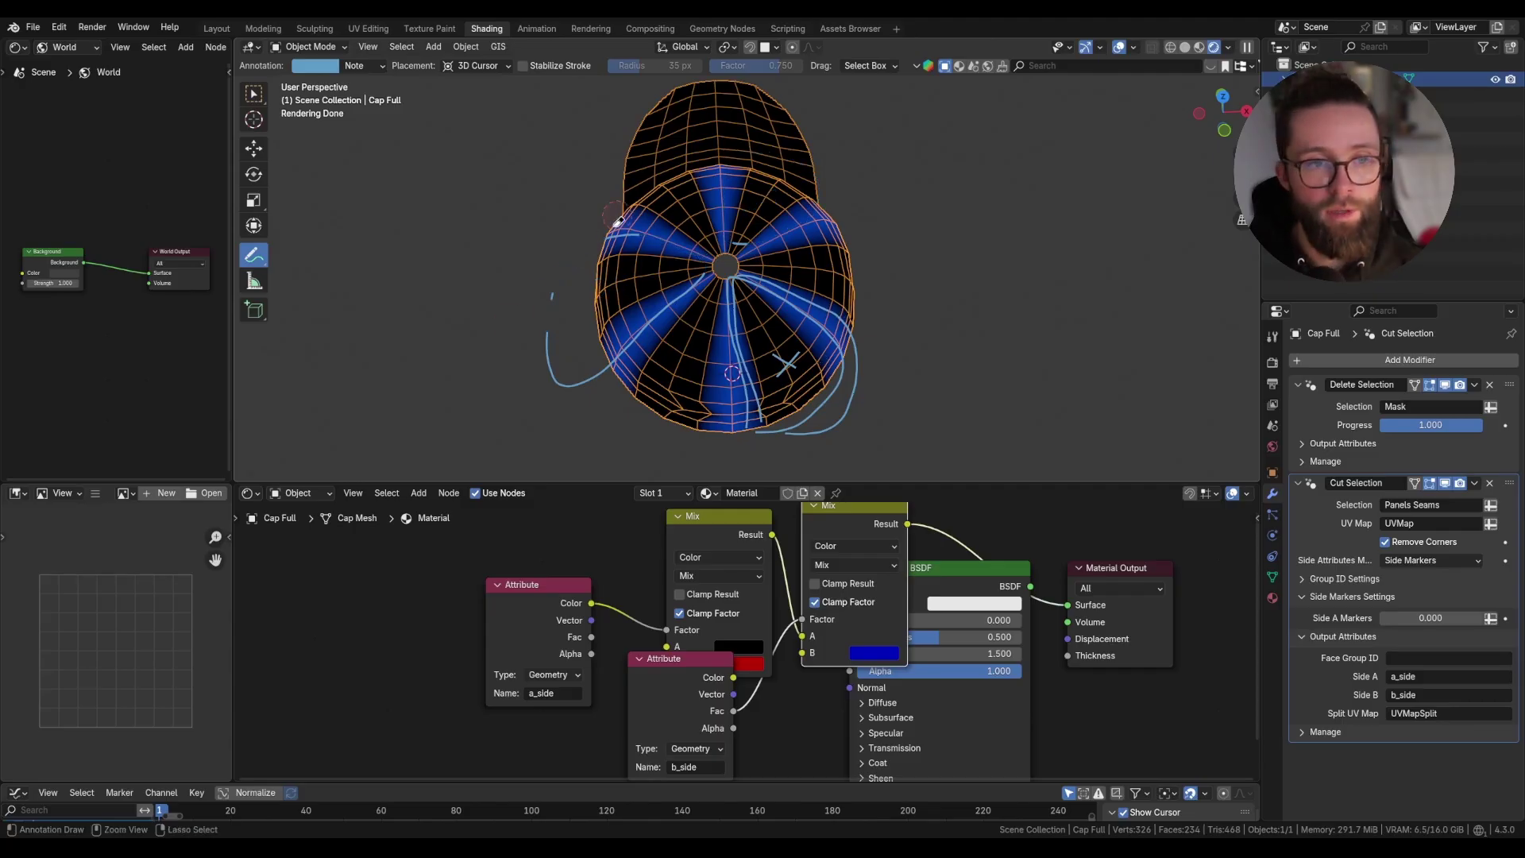
{"action": "mouse_move", "coordinate": [829, 258]}
{"action": "left_mouse_down", "text": "ctrl"}
{"action": "mouse_move", "coordinate": [575, 388]}
{"action": "mouse_move", "coordinate": [762, 405]}
{"action": "left_mouse_up", "text": "ctrl"}
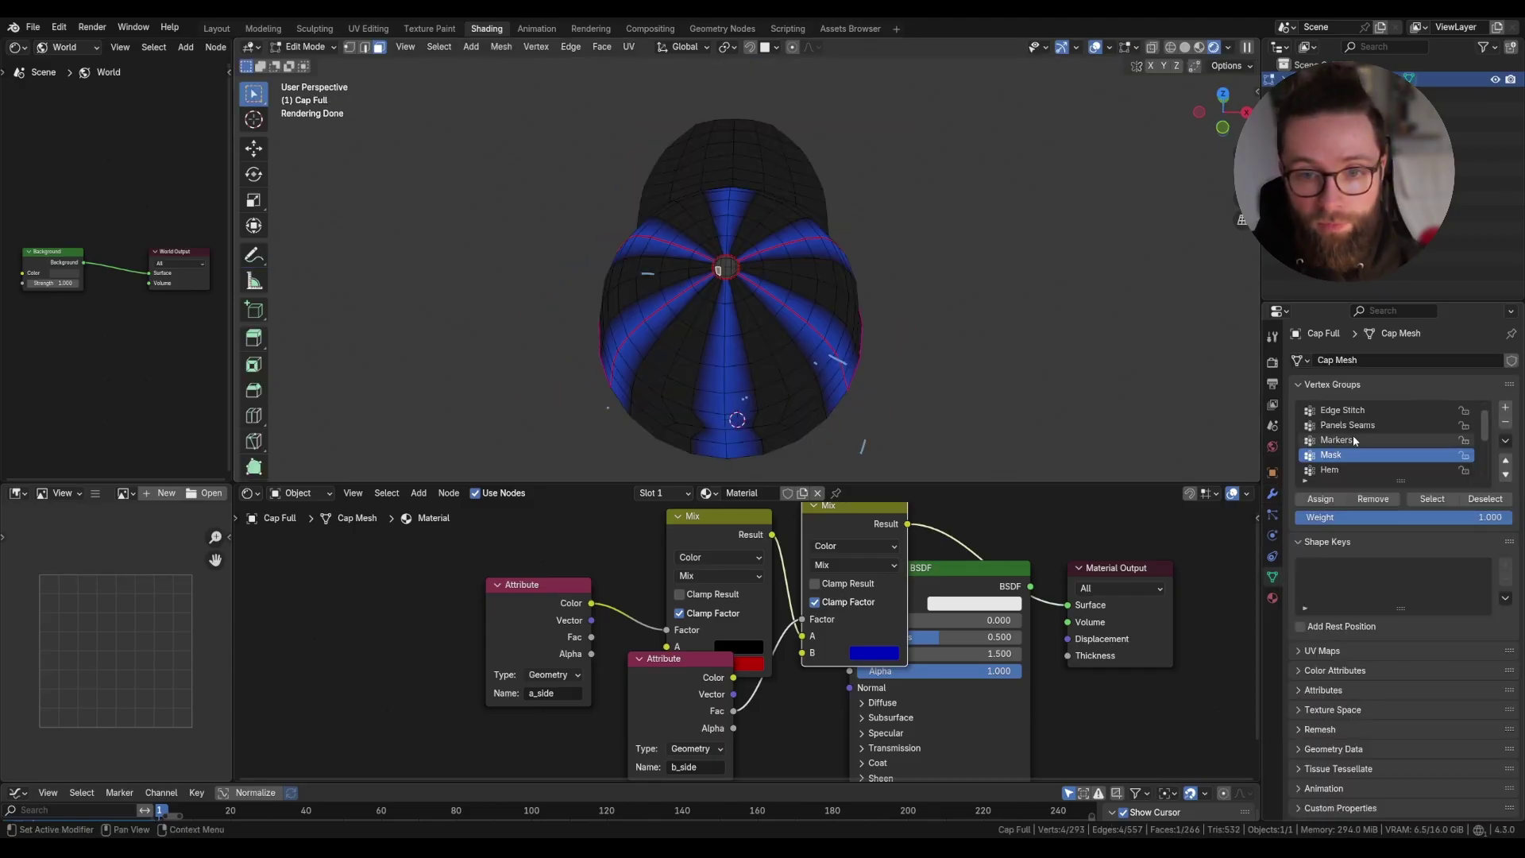
In Edit Mode, select the Markers vertex group's vertices to examine which cap panels they mark.
{"action": "left_click", "coordinate": [1354, 440]}
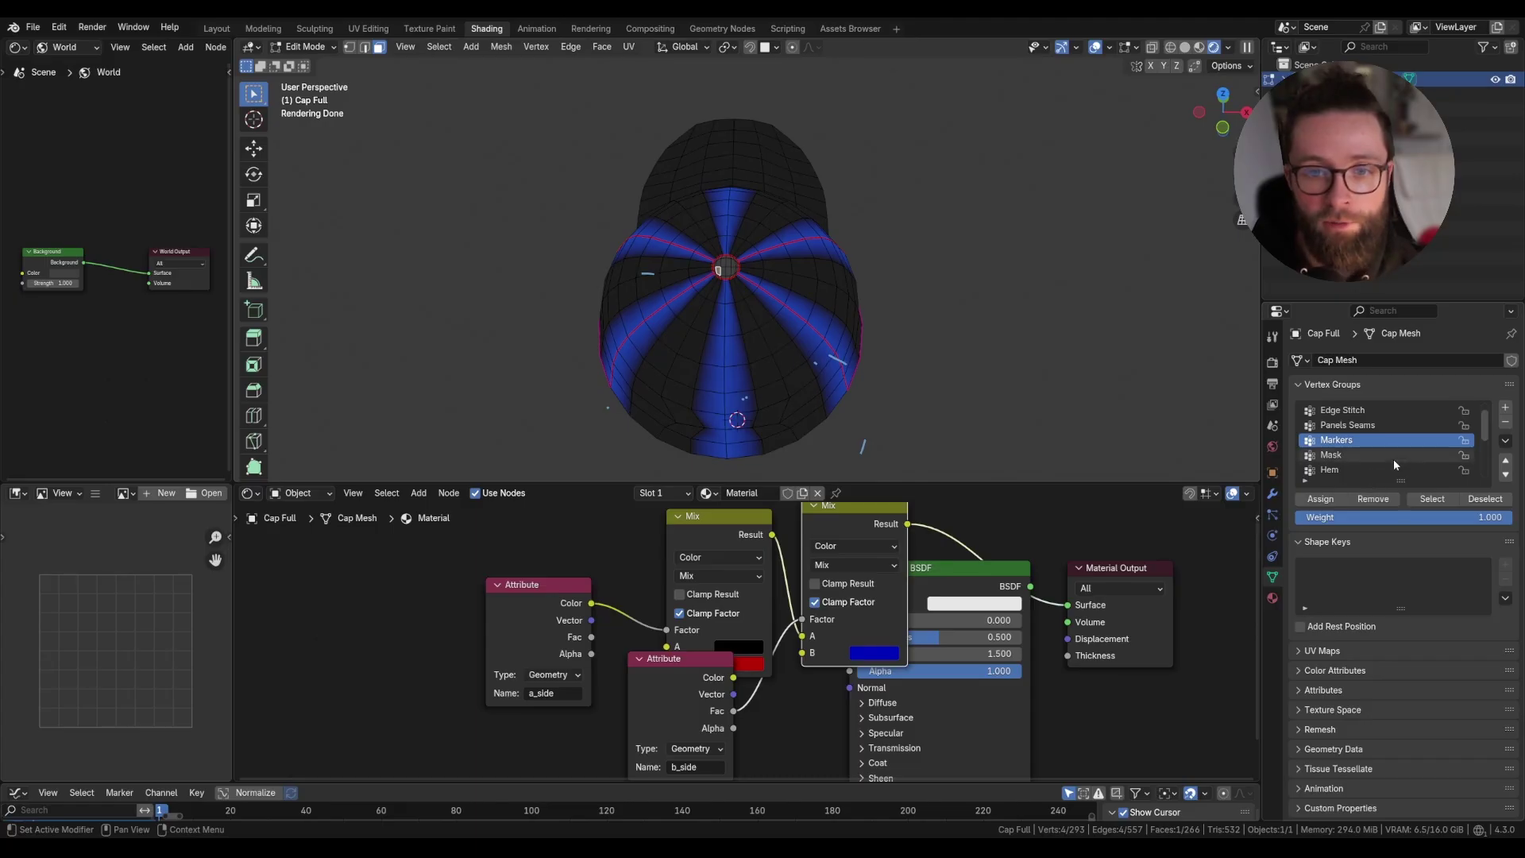
{"action": "left_click", "coordinate": [1432, 499]}
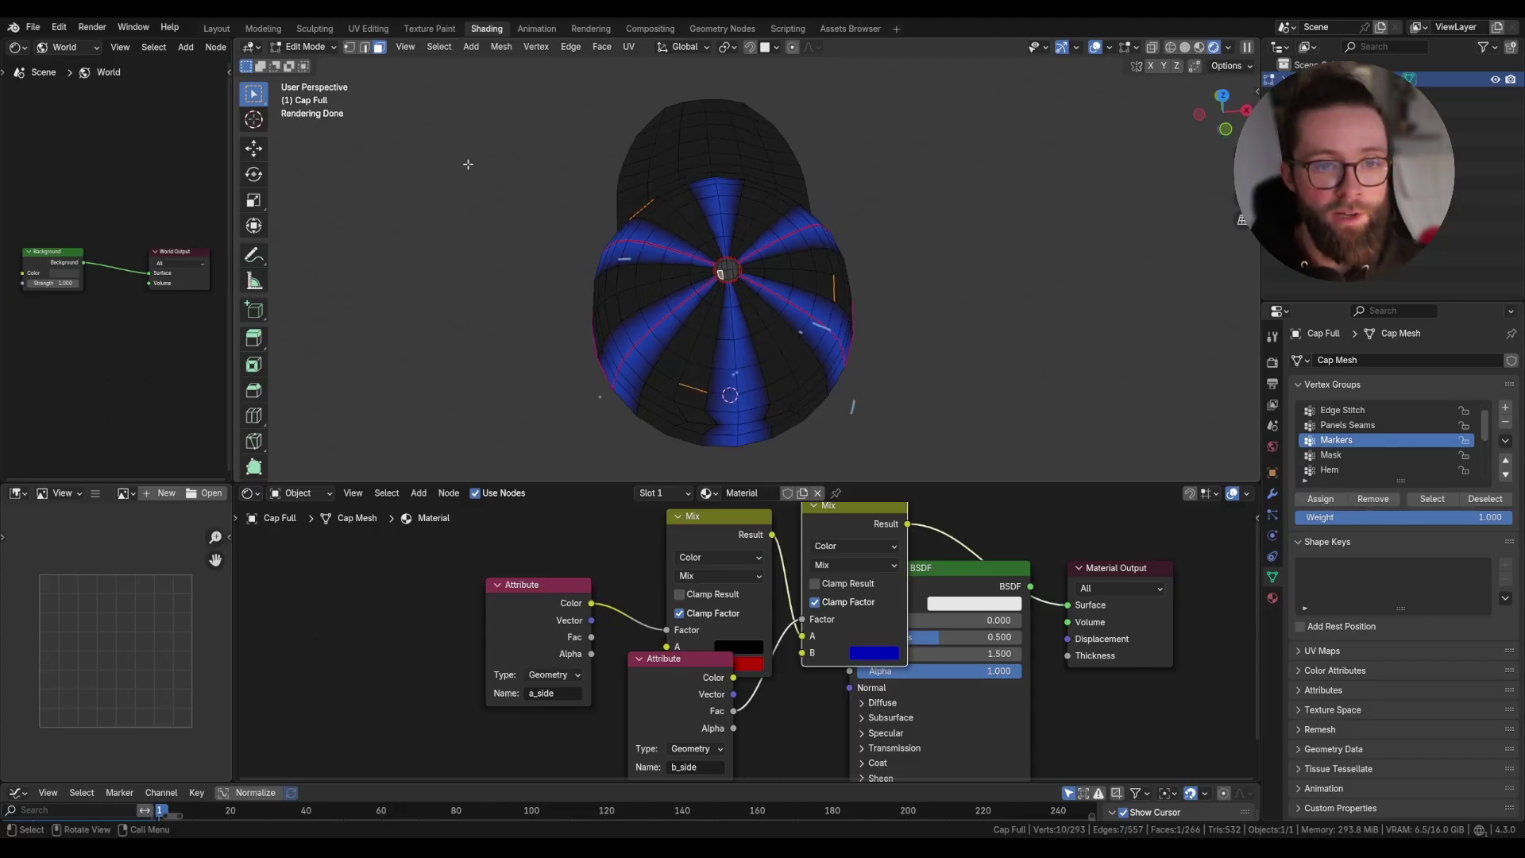
{"action": "left_click_drag", "start_coordinate": [646, 422], "coordinate": [725, 331]}
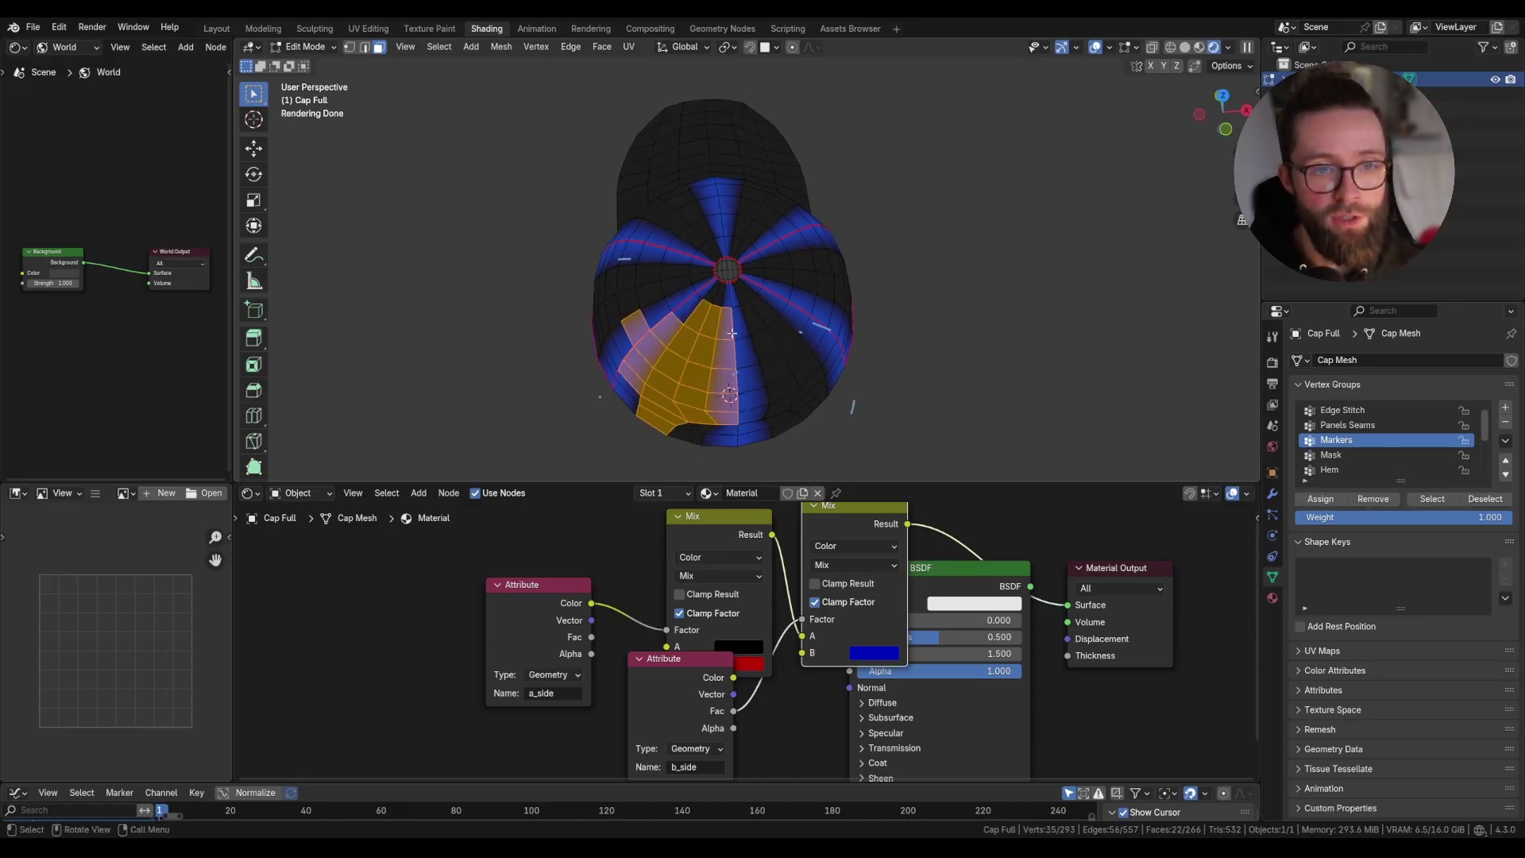
{"action": "left_click", "coordinate": [740, 359]}
{"action": "key", "text": "alt+a"}
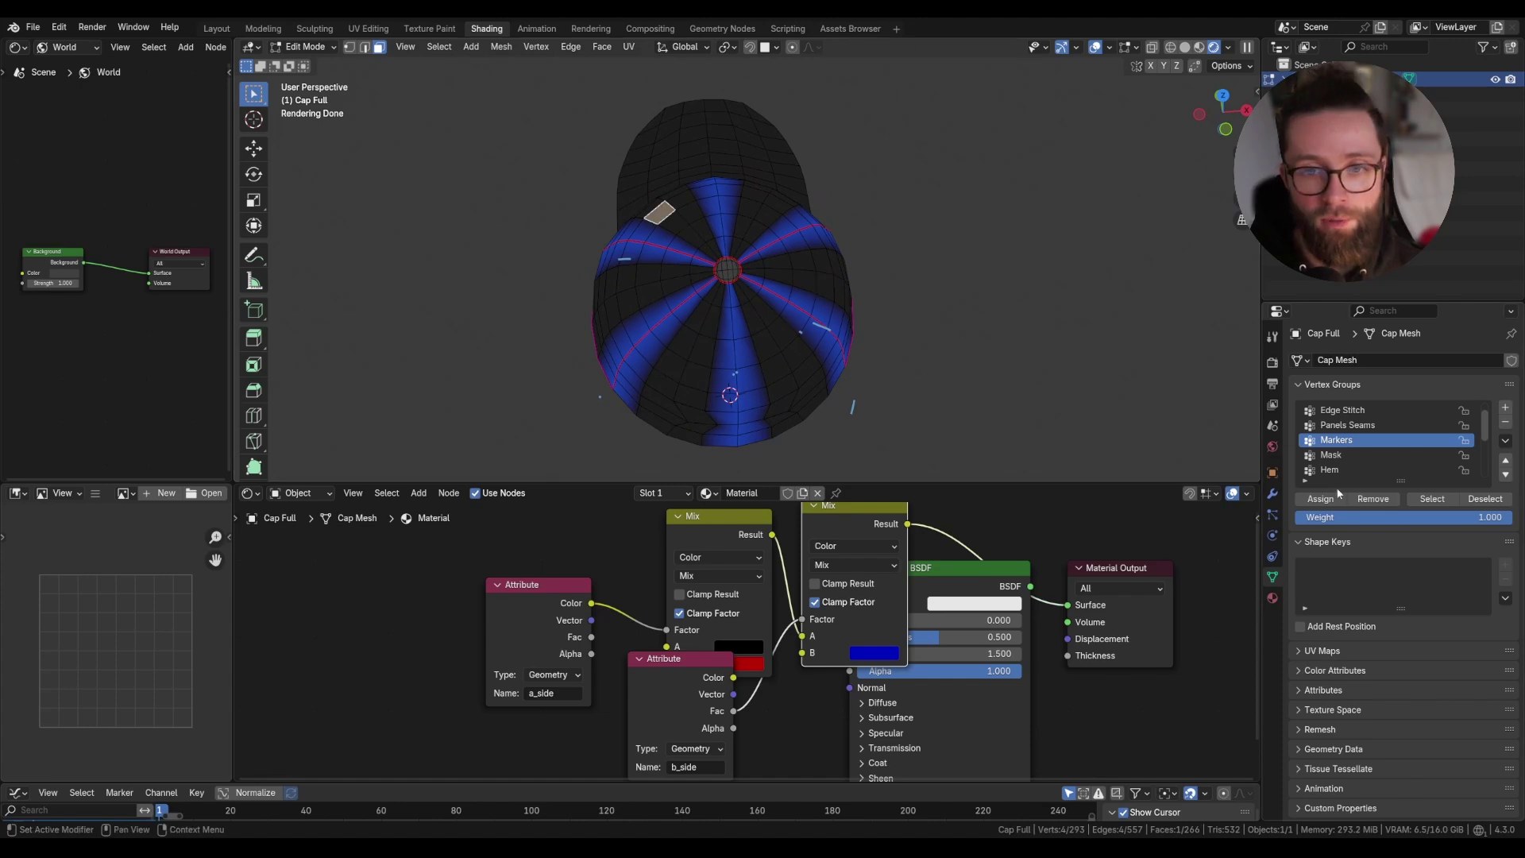
{"action": "left_click", "coordinate": [1447, 503]}
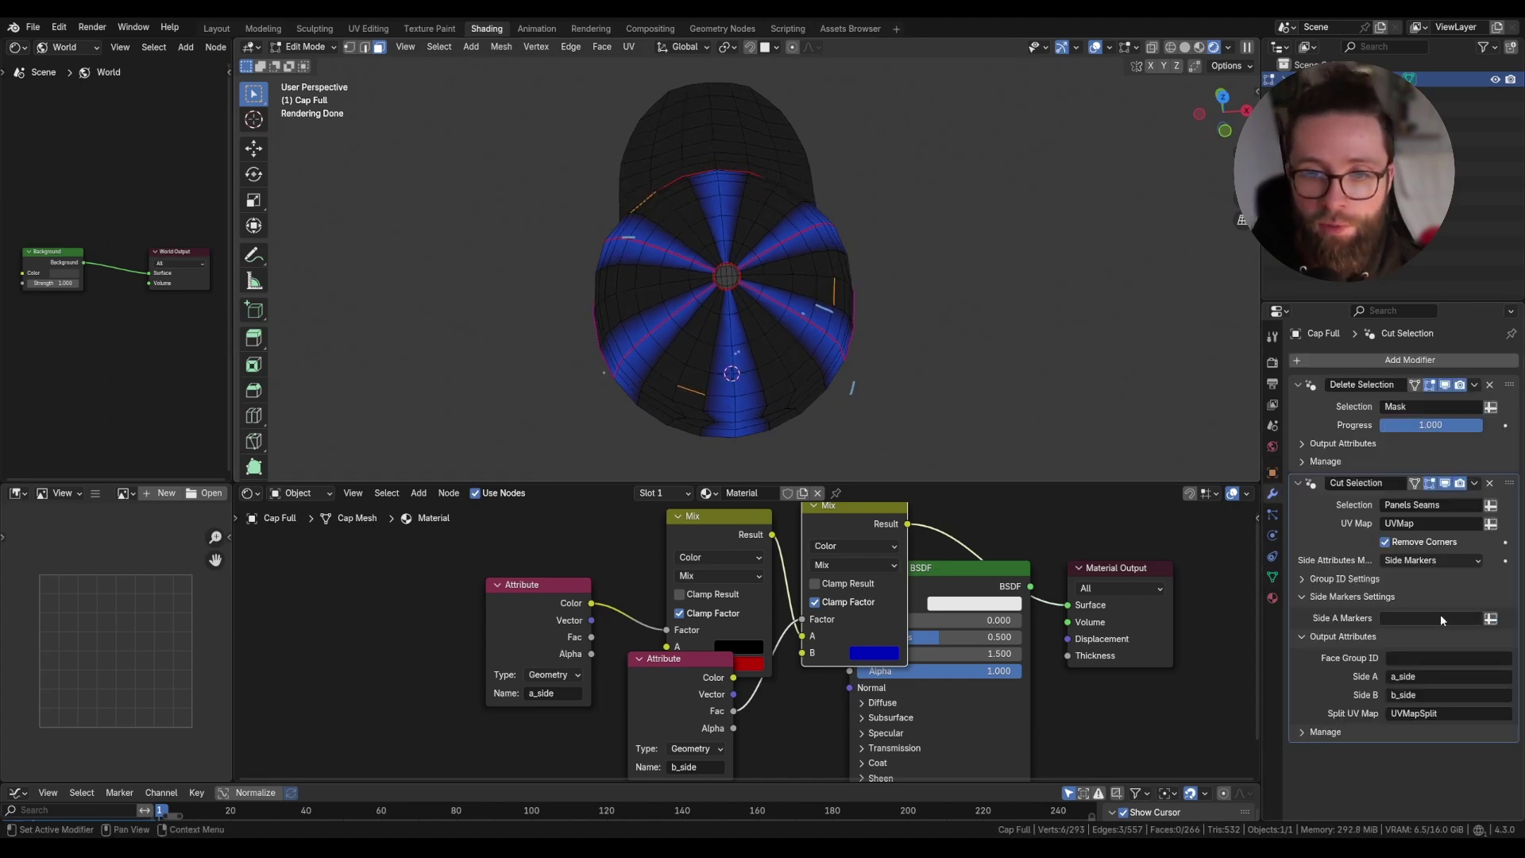
Set the Cut Selection modifier's Side A Markers attribute to Markers and view the cap in Object Mode.
{"action": "left_click", "coordinate": [1439, 618]}
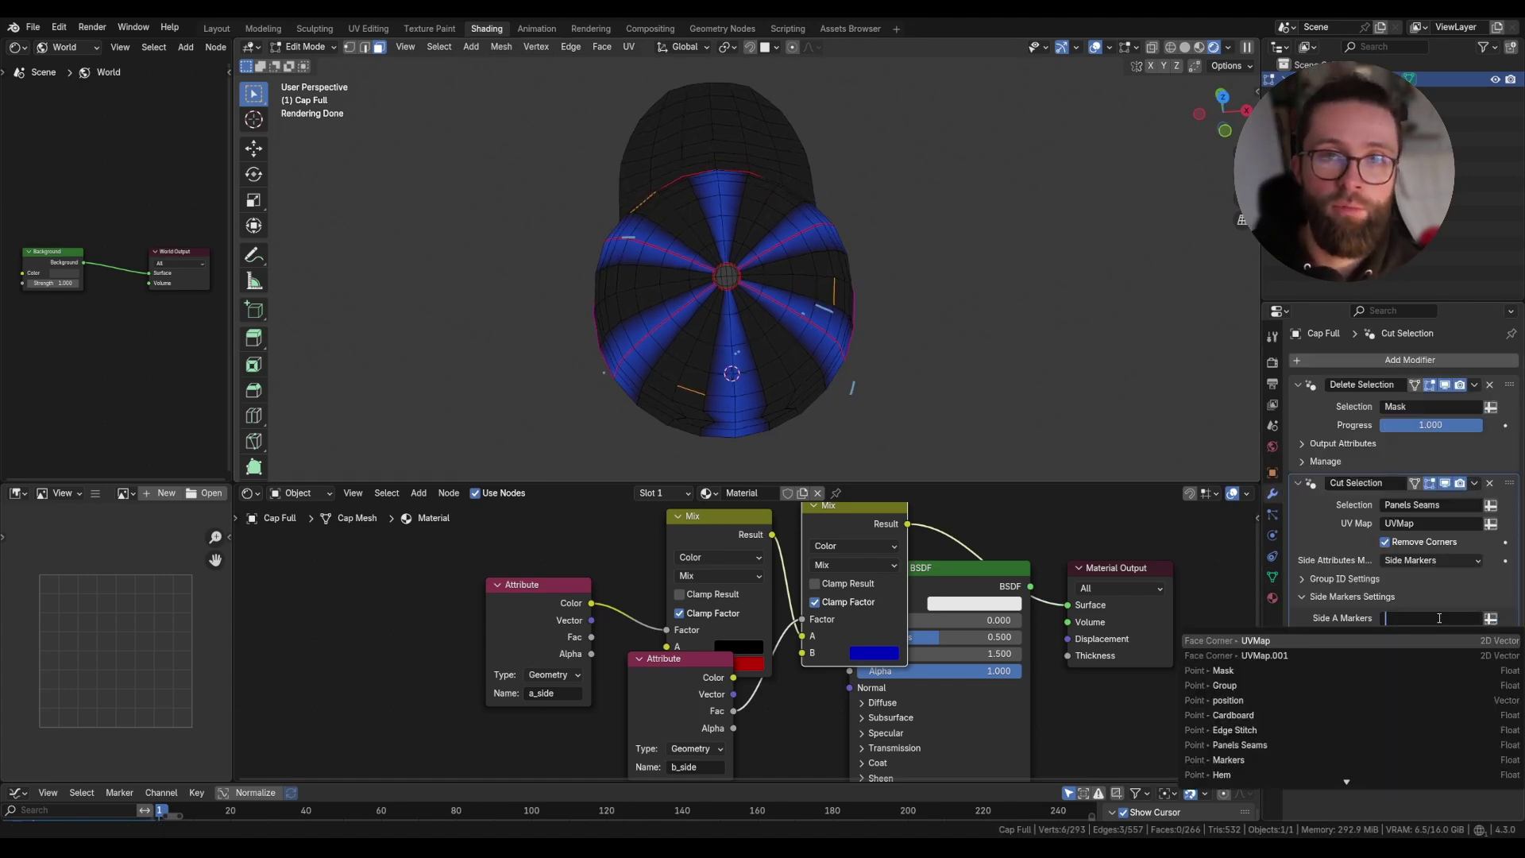
{"action": "left_click", "coordinate": [1227, 760]}
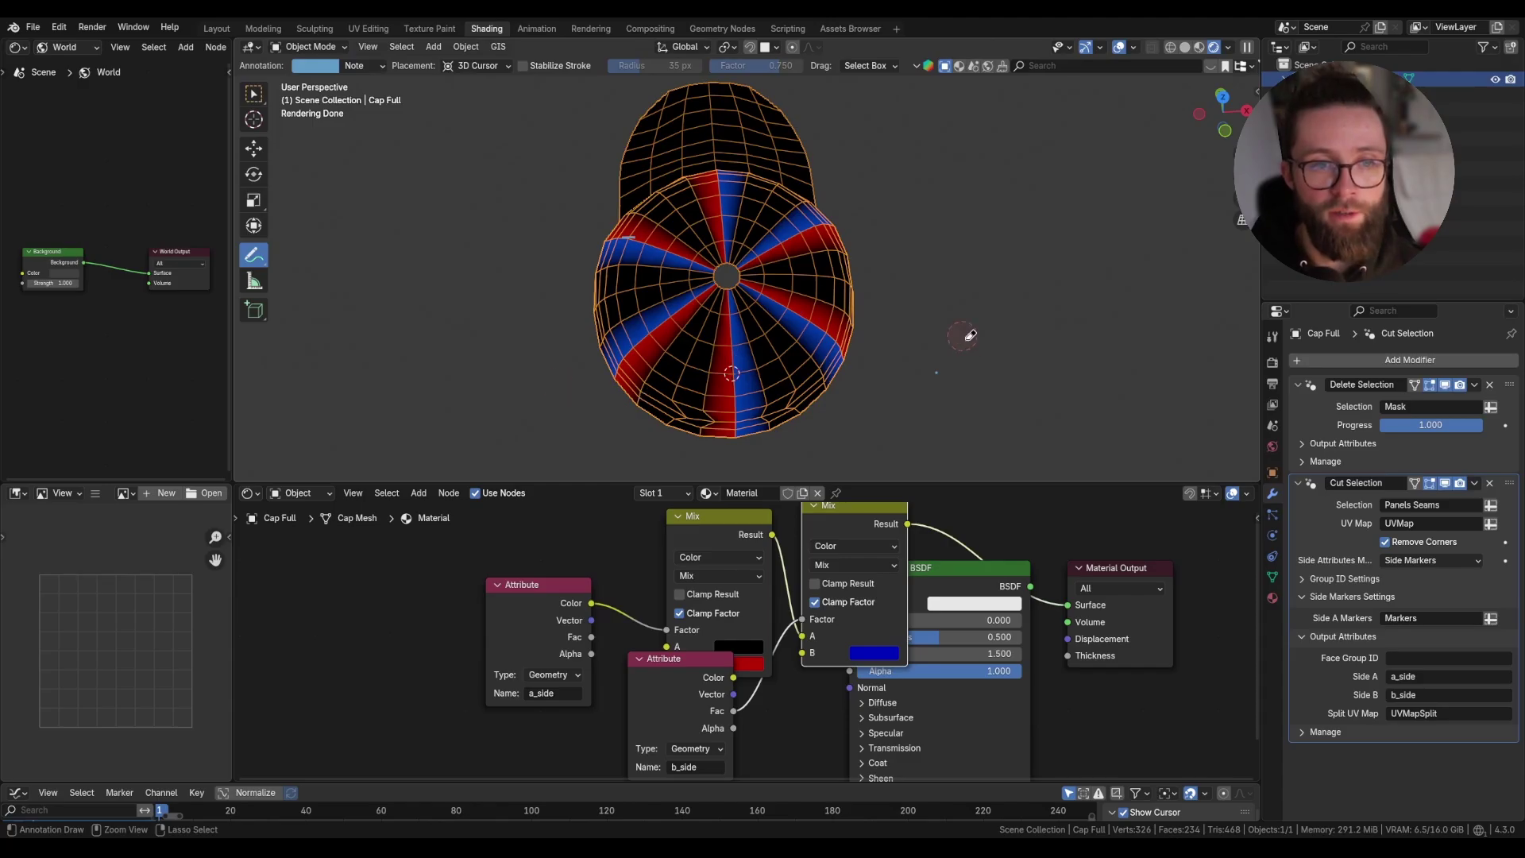
{"action": "key", "text": "Tab"}
{"action": "middle_click_drag", "start_coordinate": [689, 292], "coordinate": [794, 290]}
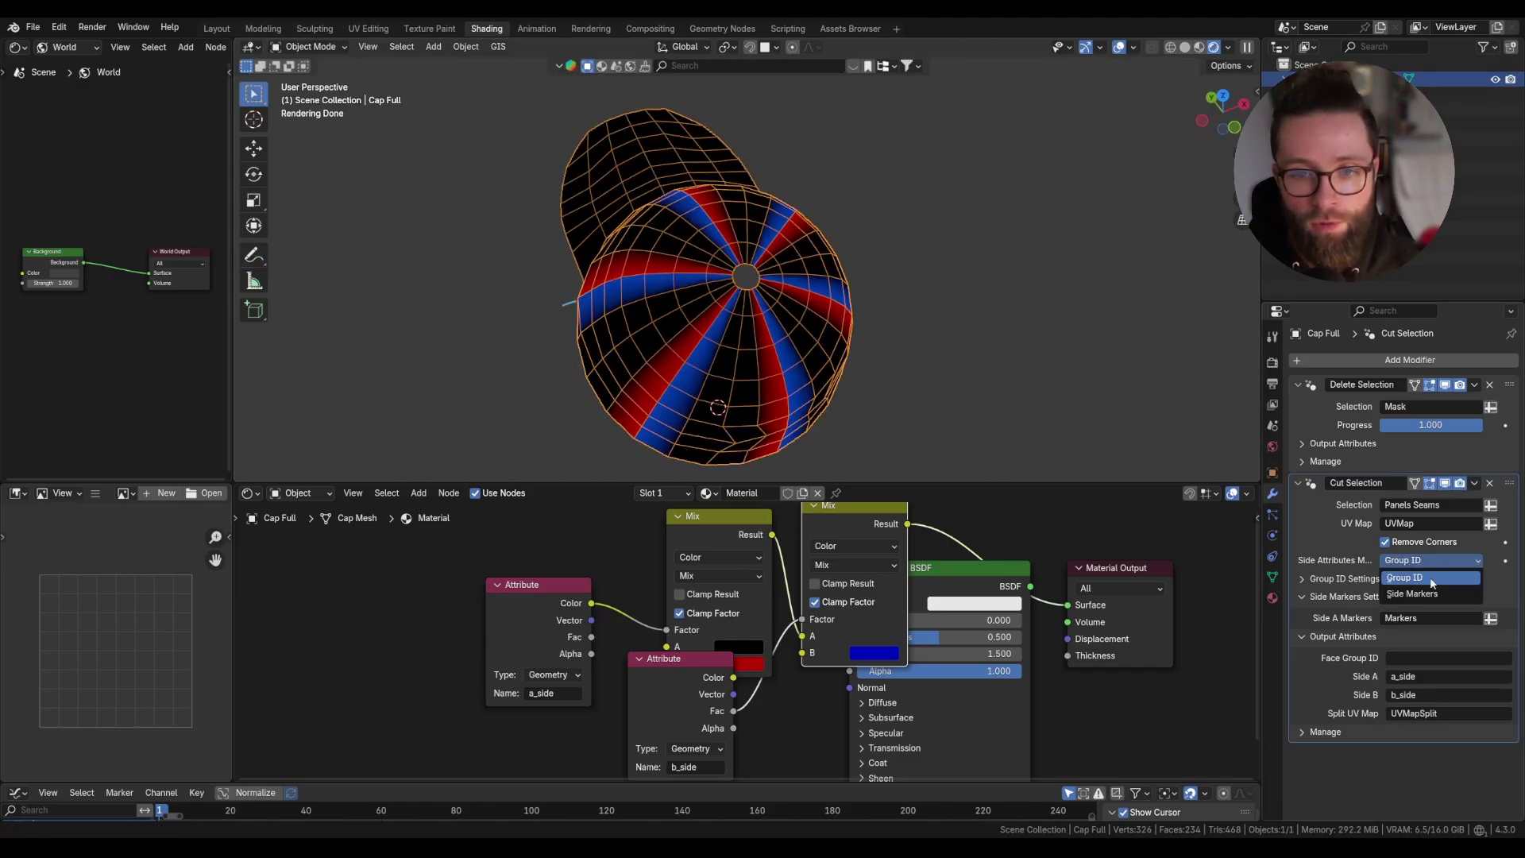
Set the Cut Selection modifier's Side Attributes Method to Group ID and expand the Group ID Settings.
{"action": "left_click", "coordinate": [1432, 557]}
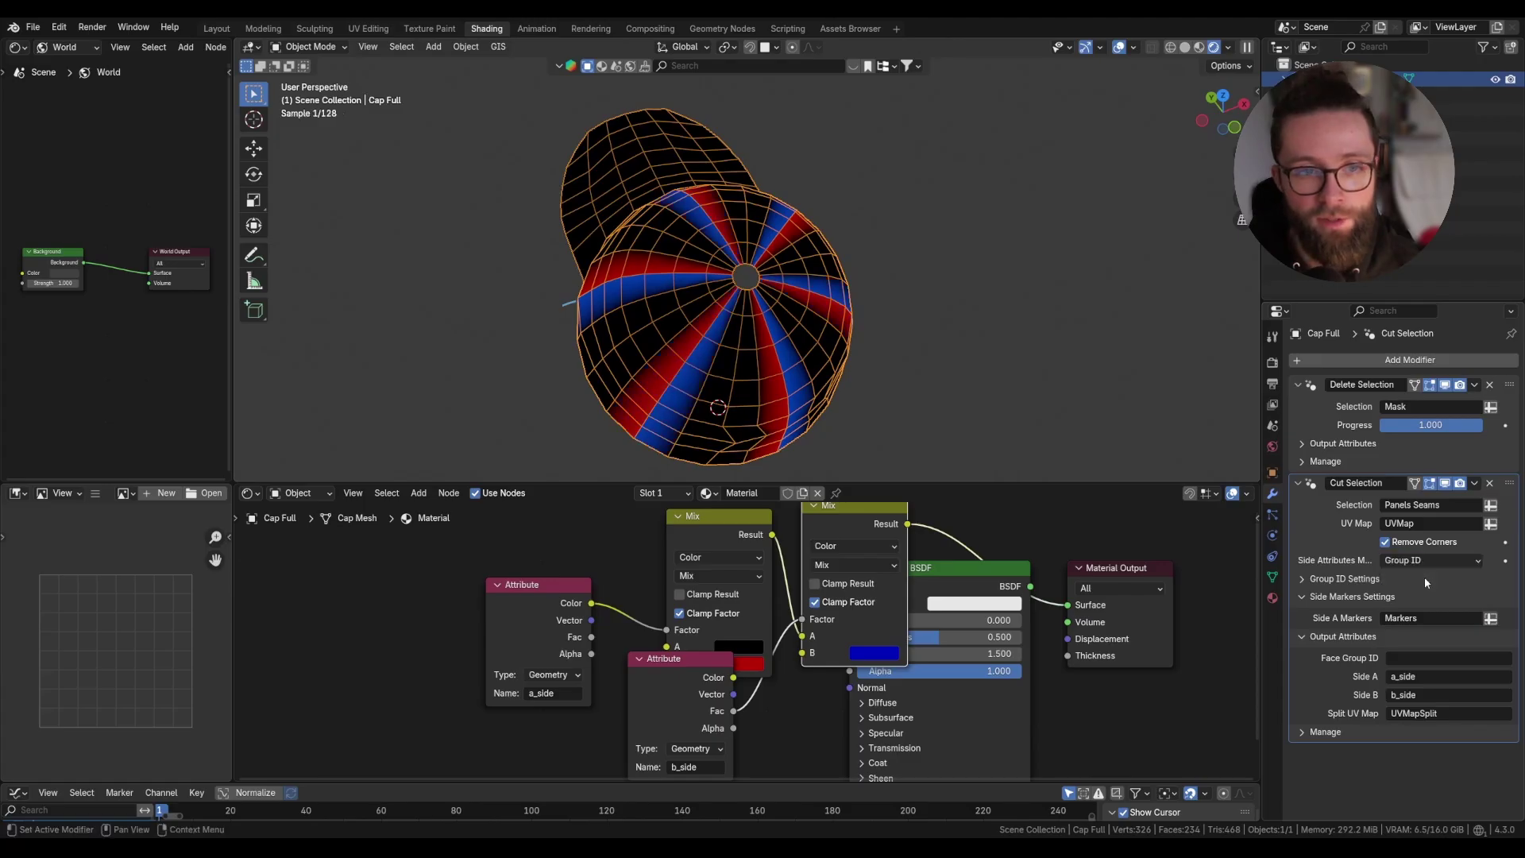
{"action": "left_click", "coordinate": [1425, 575]}
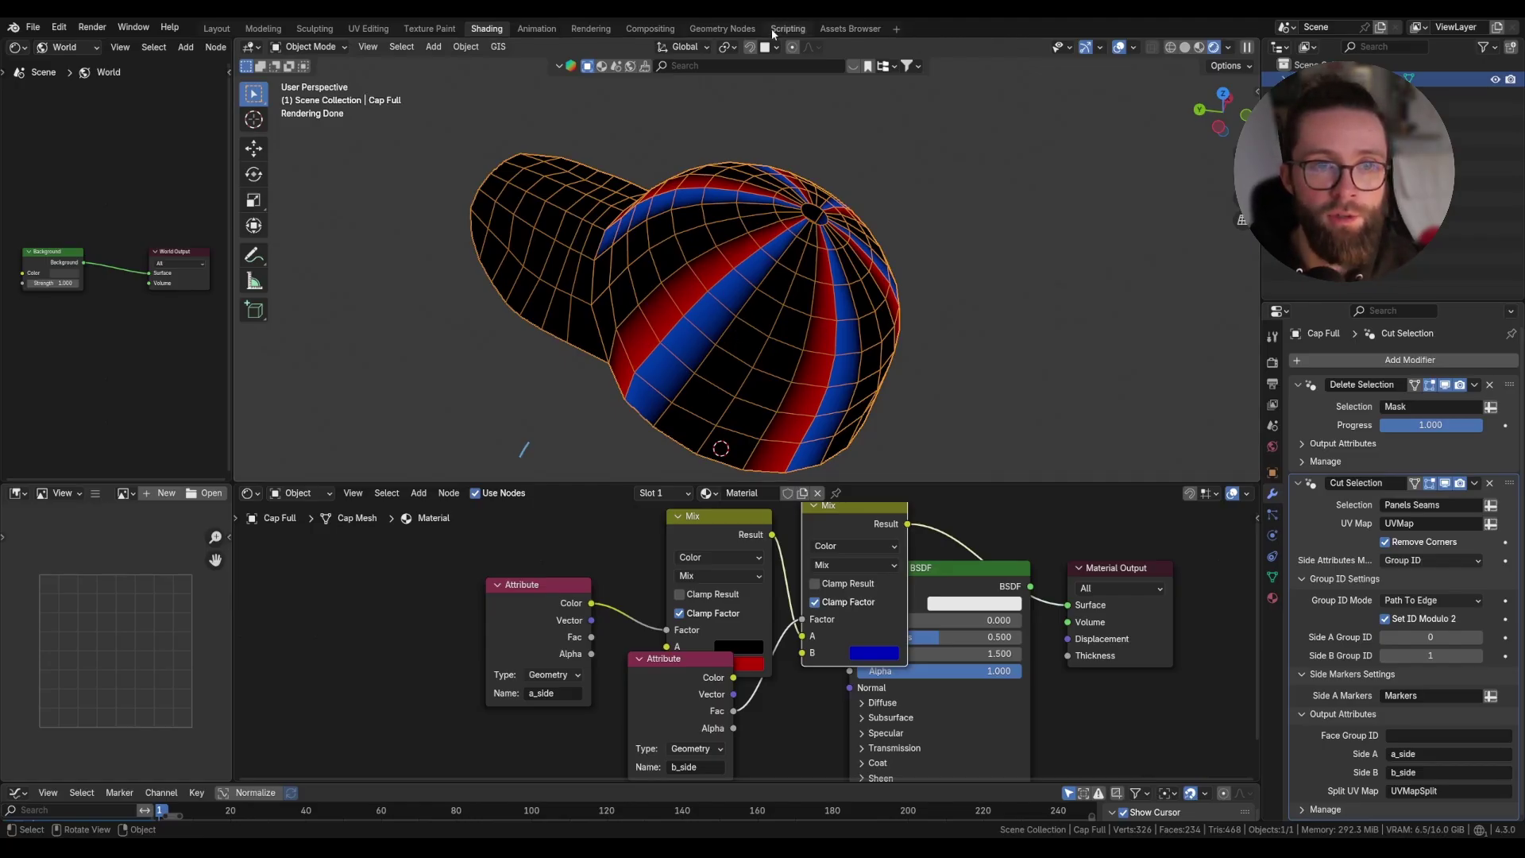
In the Assets Browser workspace, trace the crown seams with annotation strokes and examine the cap from the side.
{"action": "left_click", "coordinate": [837, 29]}
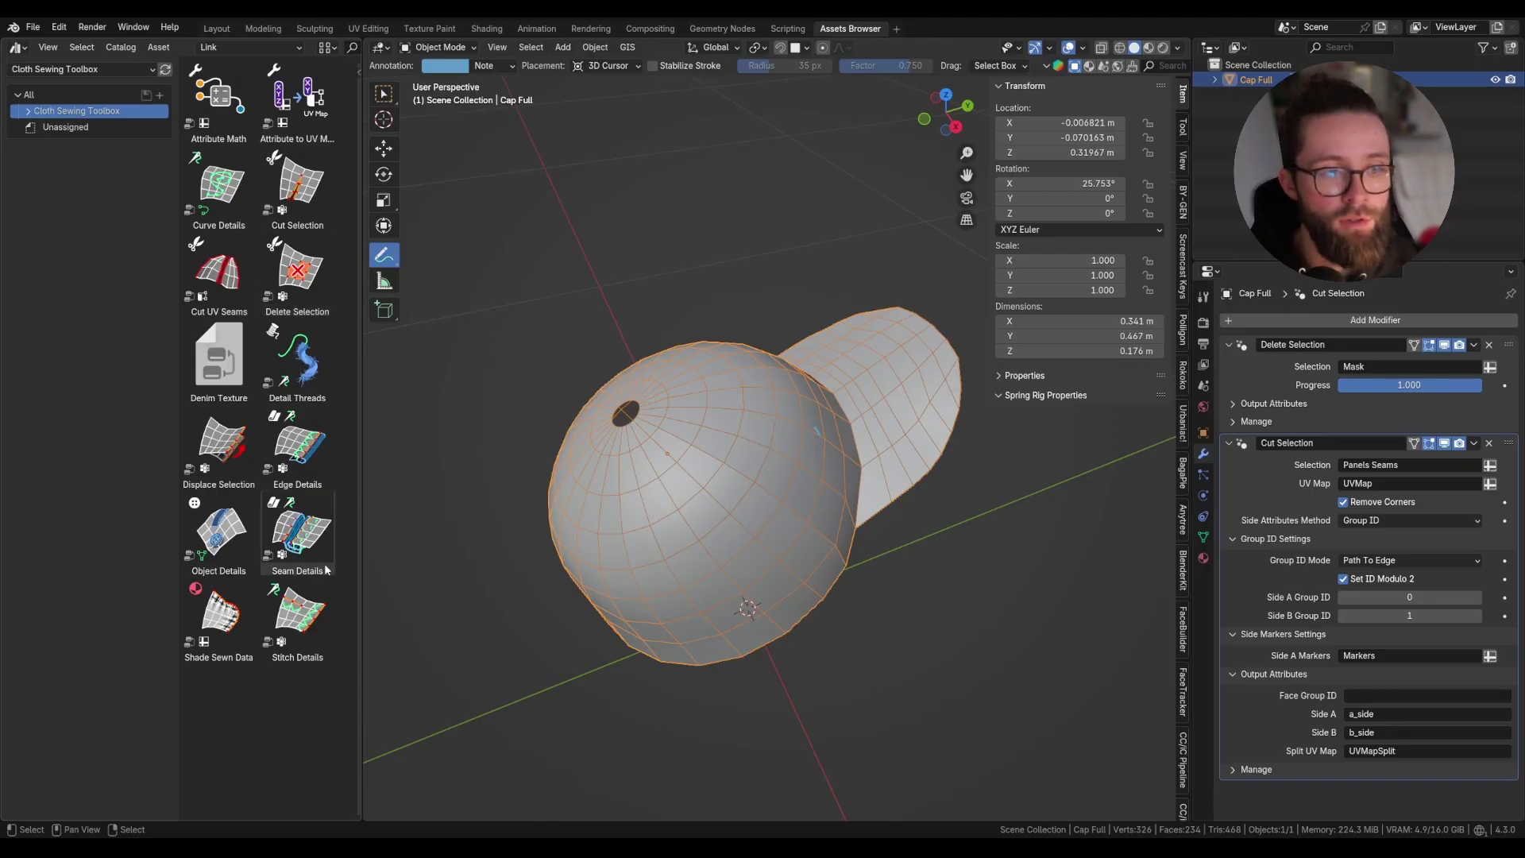
{"action": "middle_click_drag", "start_coordinate": [773, 501], "coordinate": [884, 508]}
{"action": "mouse_move", "coordinate": [884, 508]}
{"action": "left_mouse_down"}
{"action": "mouse_move", "coordinate": [740, 429]}
{"action": "mouse_move", "coordinate": [754, 612]}
{"action": "mouse_move", "coordinate": [794, 659]}
{"action": "left_mouse_up"}
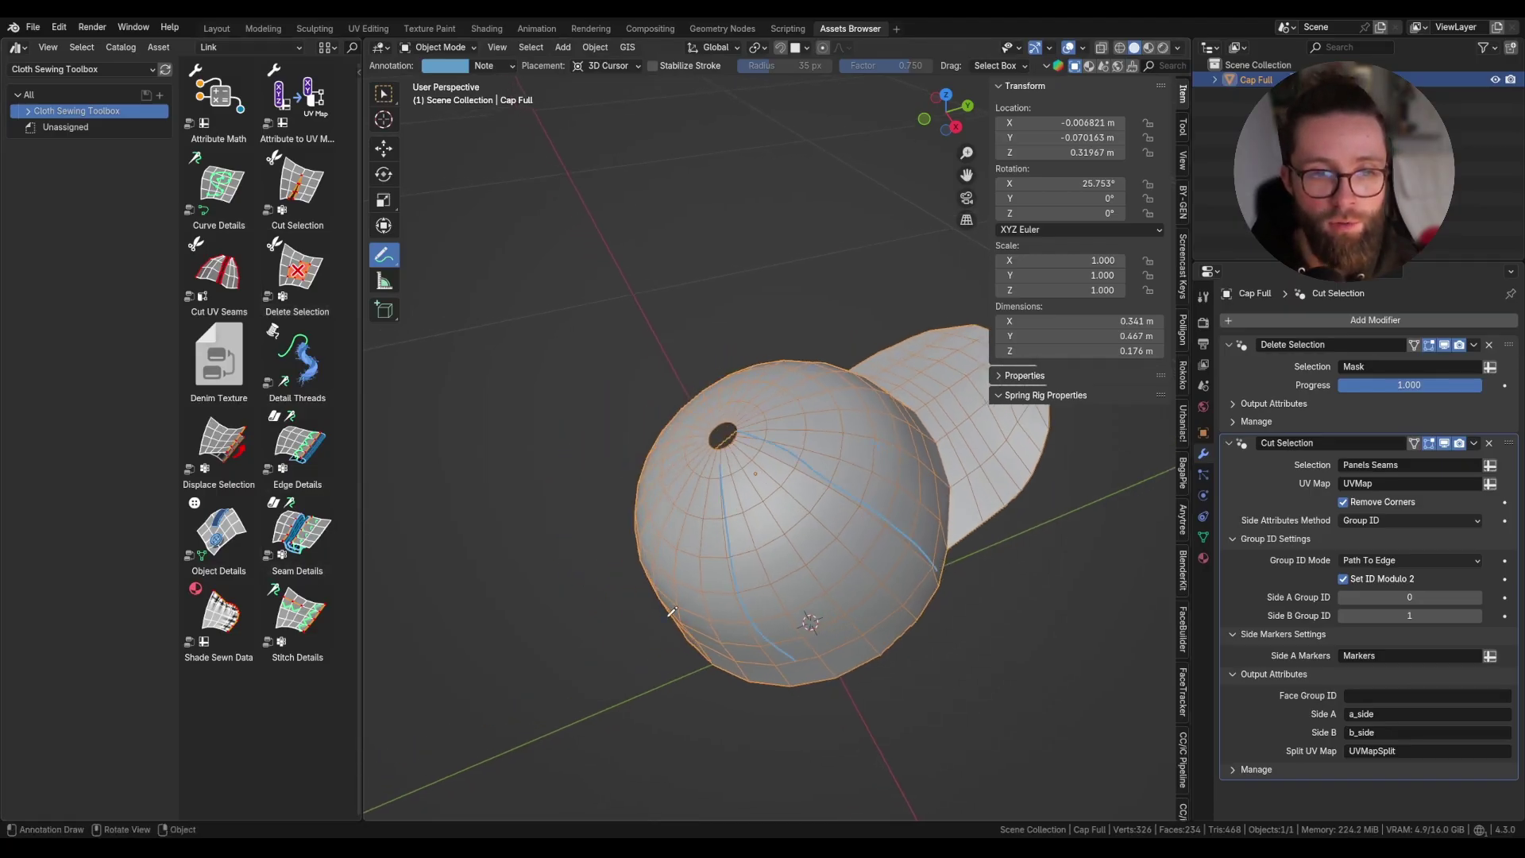
{"action": "middle_click_drag", "start_coordinate": [658, 545], "coordinate": [790, 334]}
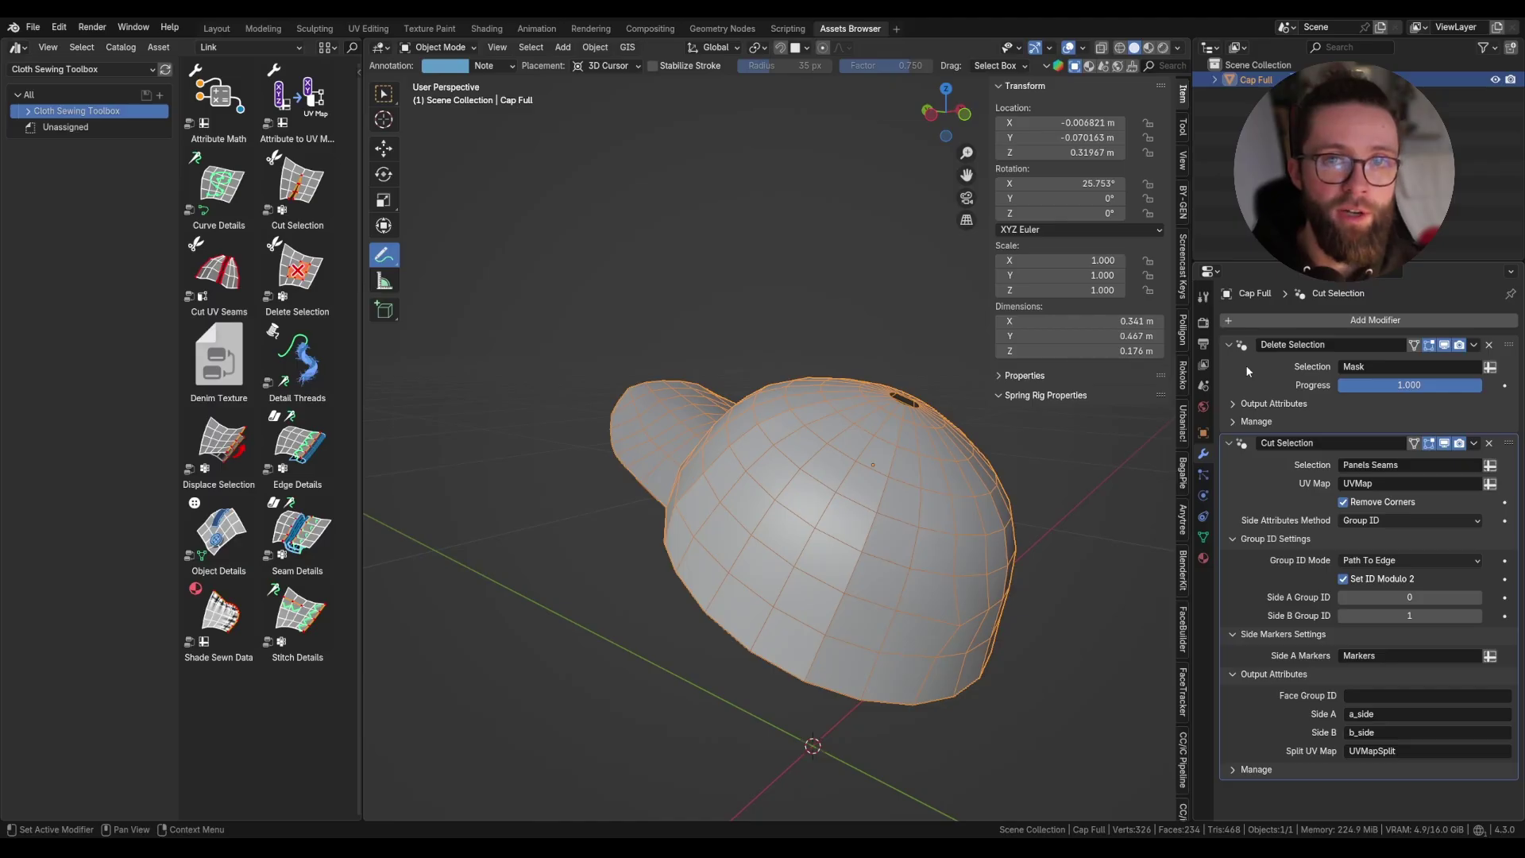
Add a Mesh Sequence Cache modifier above Delete Selection and examine the cap during the cached cloth animation.
{"action": "left_click", "coordinate": [1301, 321]}
{"action": "type", "text": "cach"}
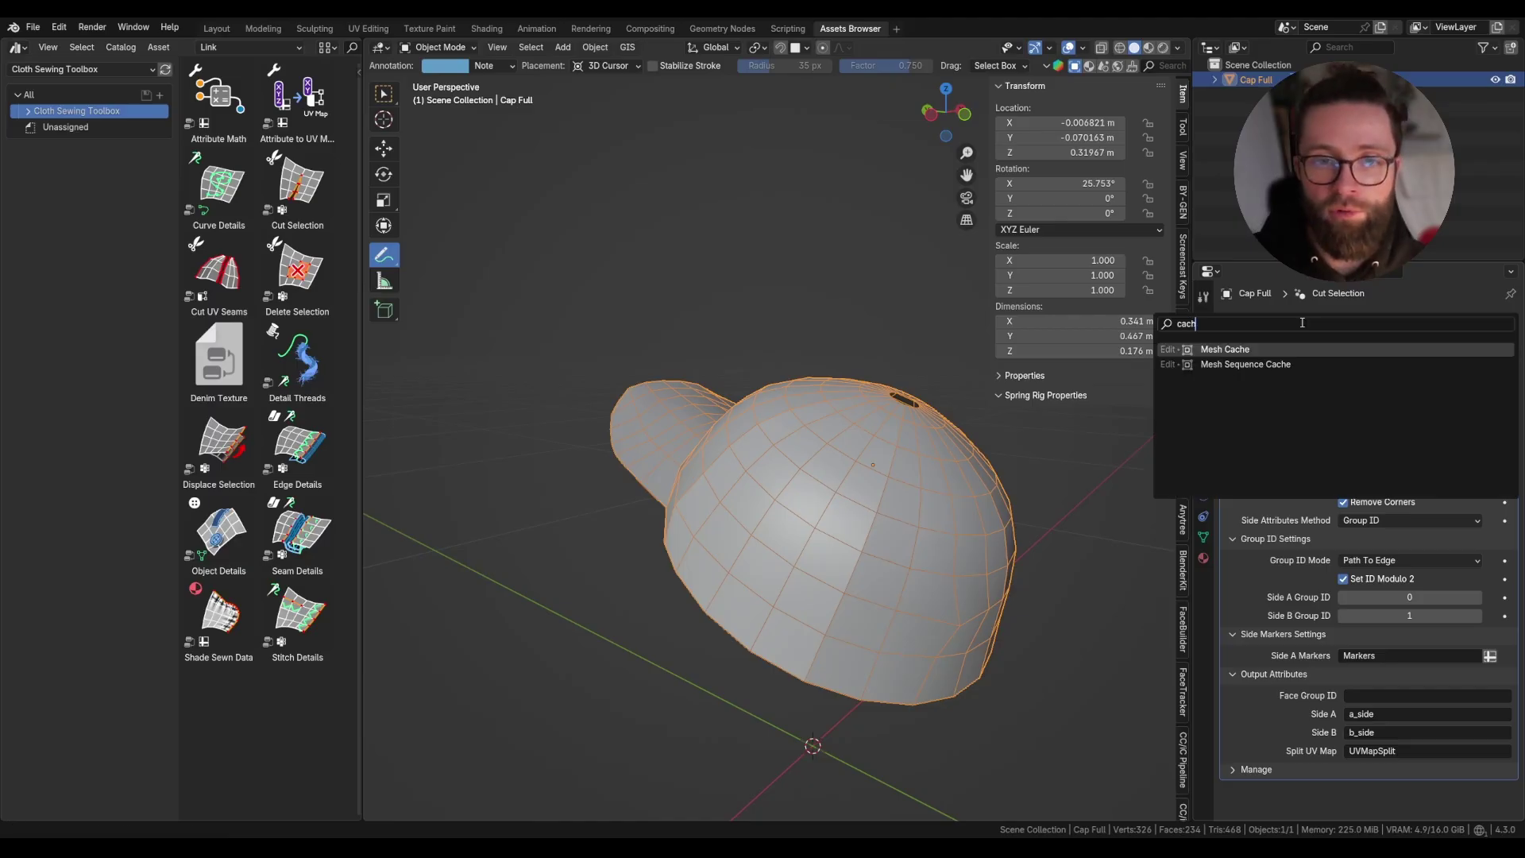
{"action": "key", "text": "Down"}
{"action": "key", "text": "Return"}
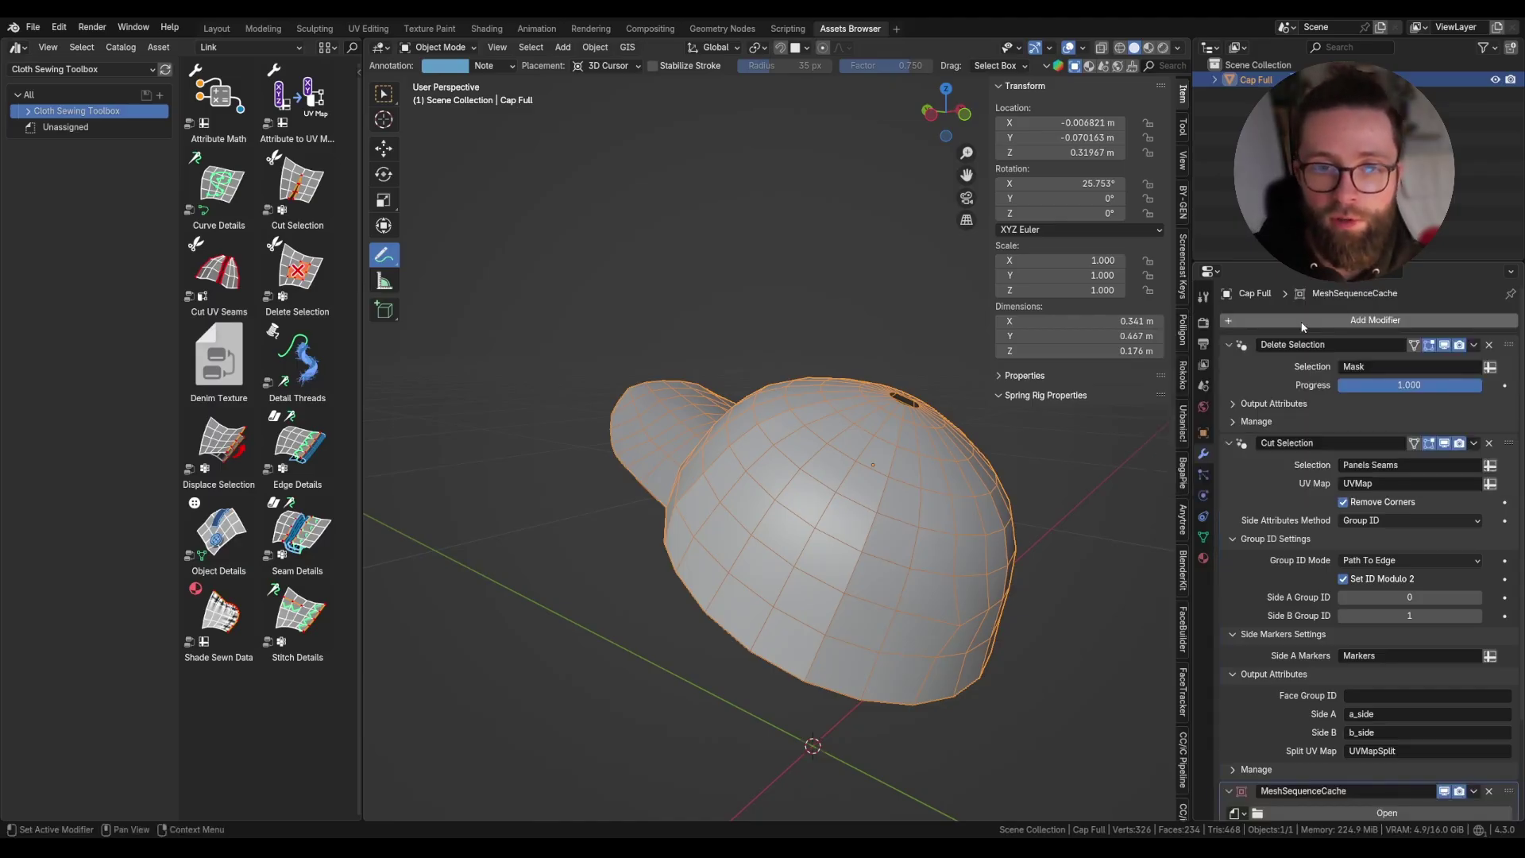
{"action": "left_click_drag", "start_coordinate": [1508, 790], "coordinate": [1487, 331]}
{"action": "scroll", "coordinate": [913, 465], "scroll_direction": "down", "scroll_amount": 1}
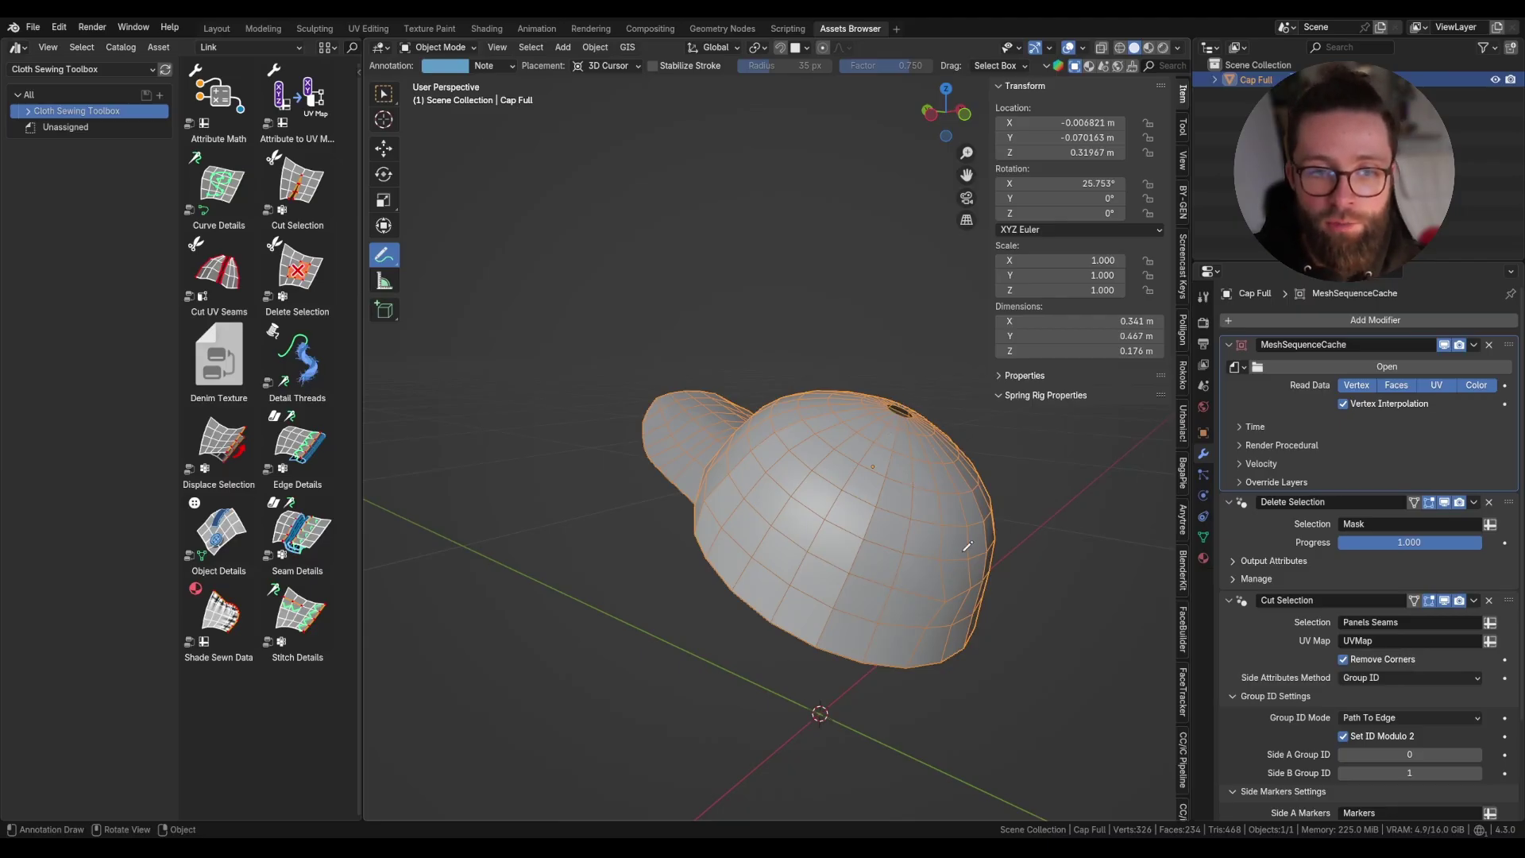
{"action": "middle_click_drag", "start_coordinate": [927, 575], "coordinate": [905, 524], "text": "shift"}
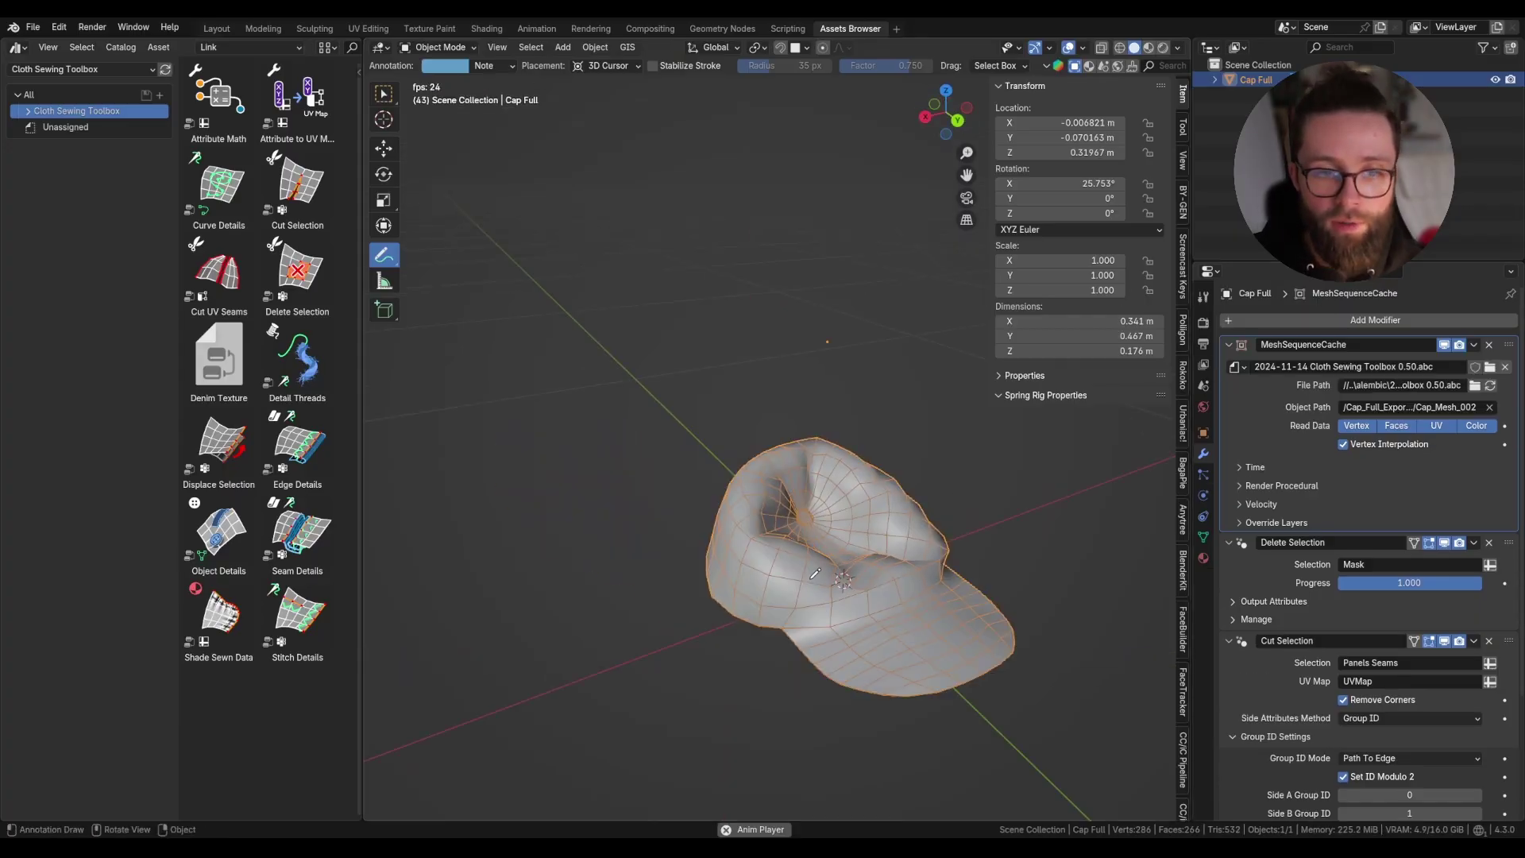
{"action": "middle_click_drag", "start_coordinate": [715, 572], "coordinate": [612, 572]}
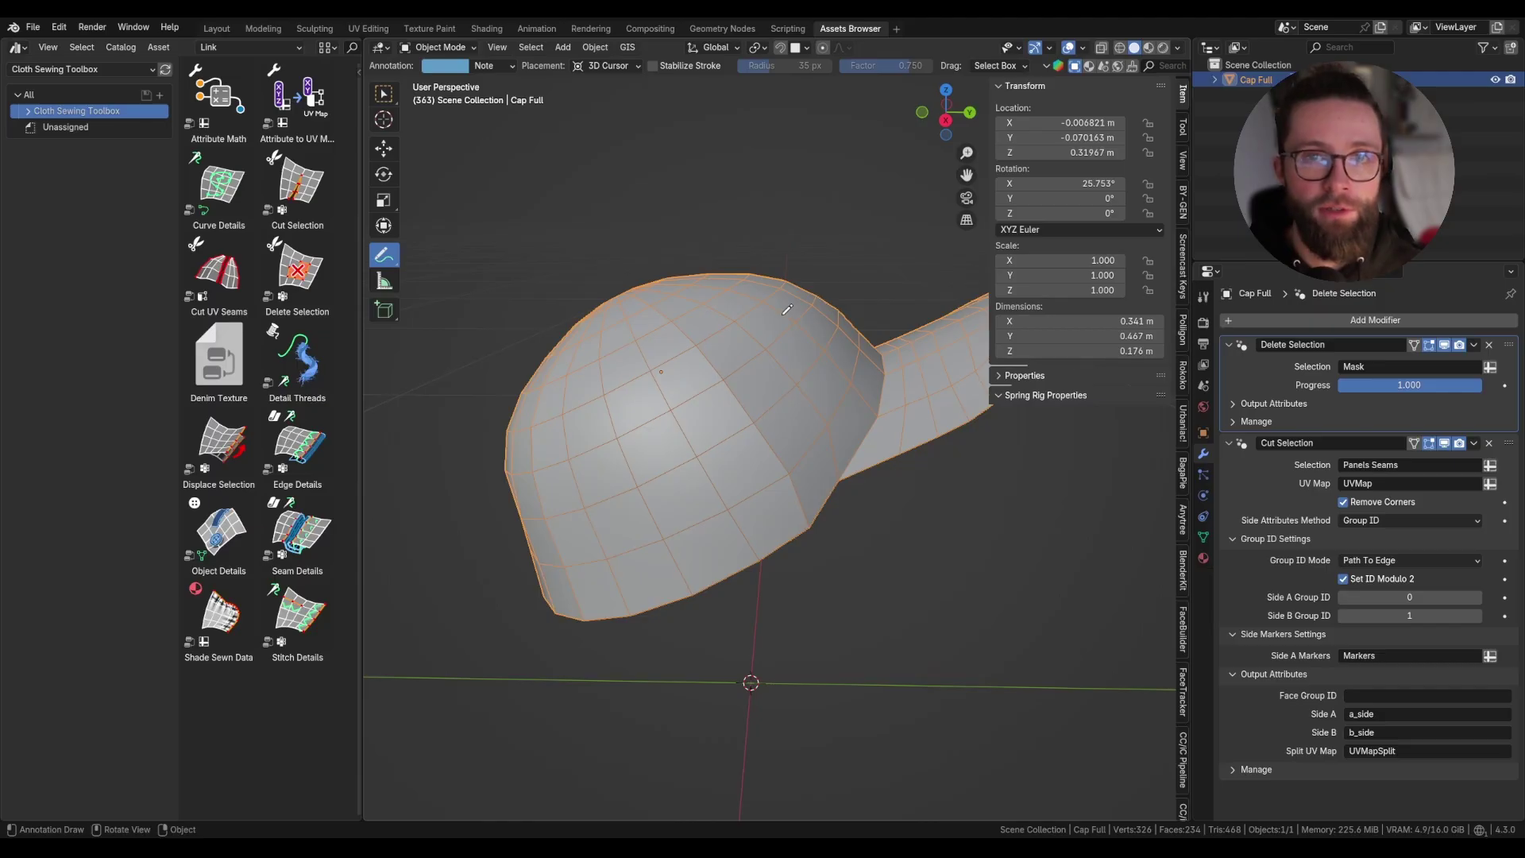
In Edit Mode, try ripping the cap mesh along a crown seam's edge loop and moving the split seam edges.
{"action": "middle_click_drag", "start_coordinate": [786, 308], "coordinate": [649, 326]}
{"action": "key", "text": "Tab"}
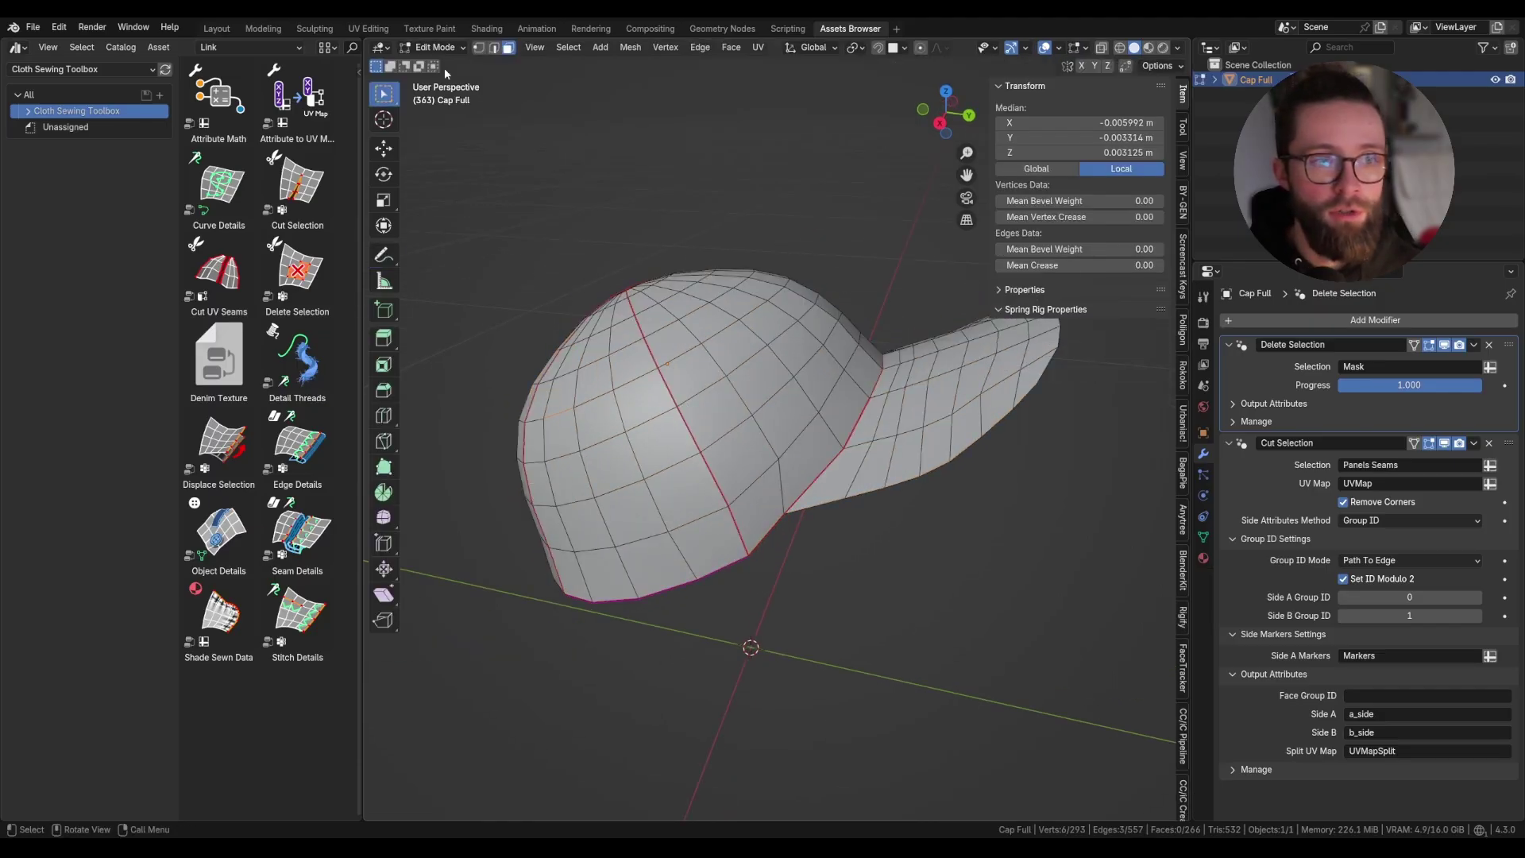
{"action": "left_click", "coordinate": [664, 362], "text": "alt"}
{"action": "key", "text": "2"}
{"action": "left_click", "coordinate": [665, 365], "text": "alt"}
{"action": "key", "text": "v"}
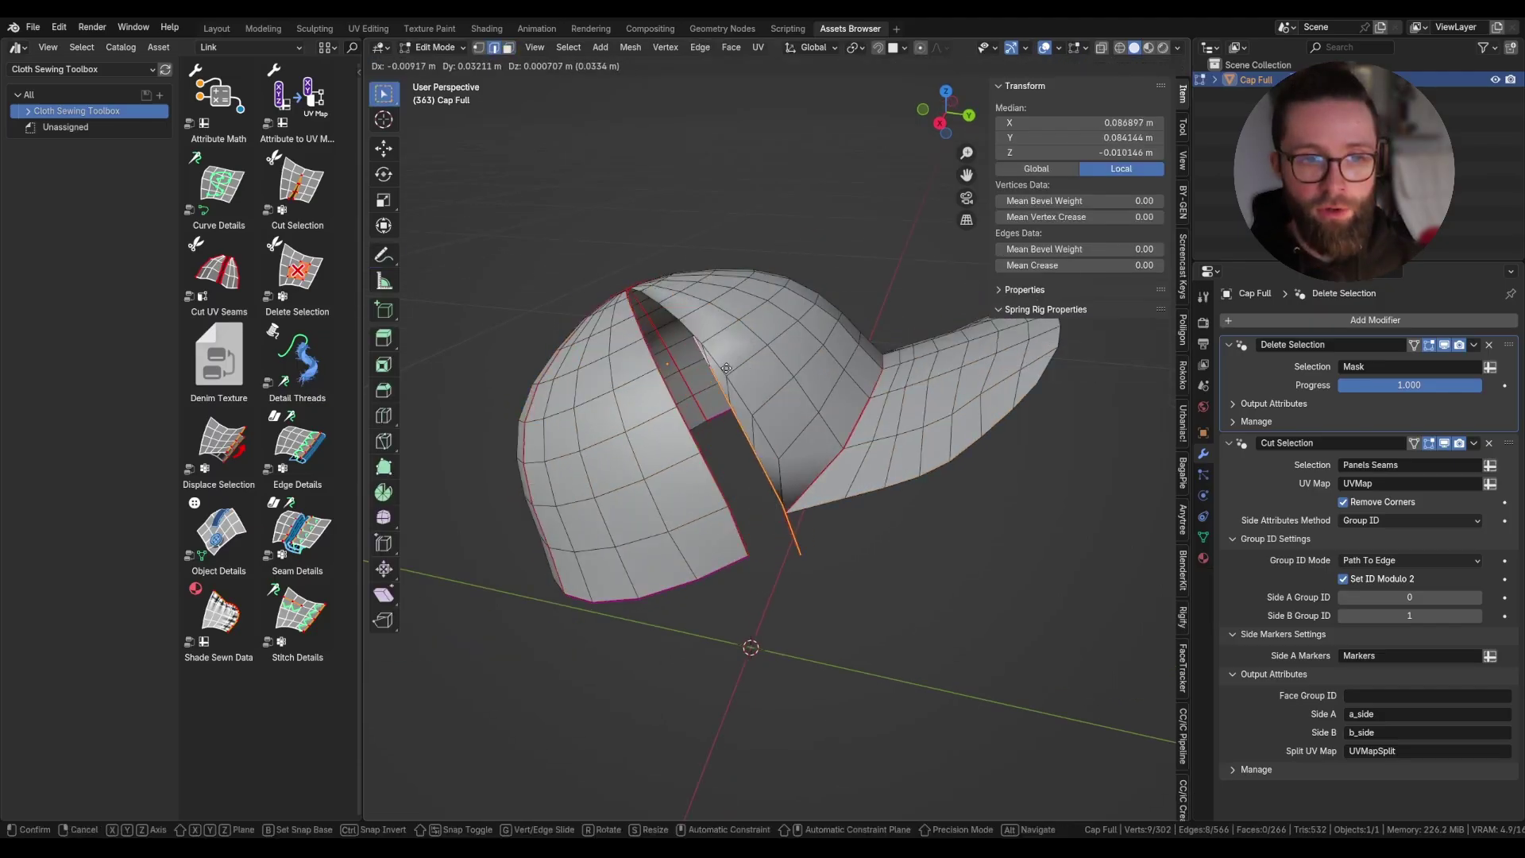
{"action": "right_click", "coordinate": [726, 367]}
{"action": "left_click", "coordinate": [659, 367], "text": "alt"}
{"action": "key", "text": "g"}
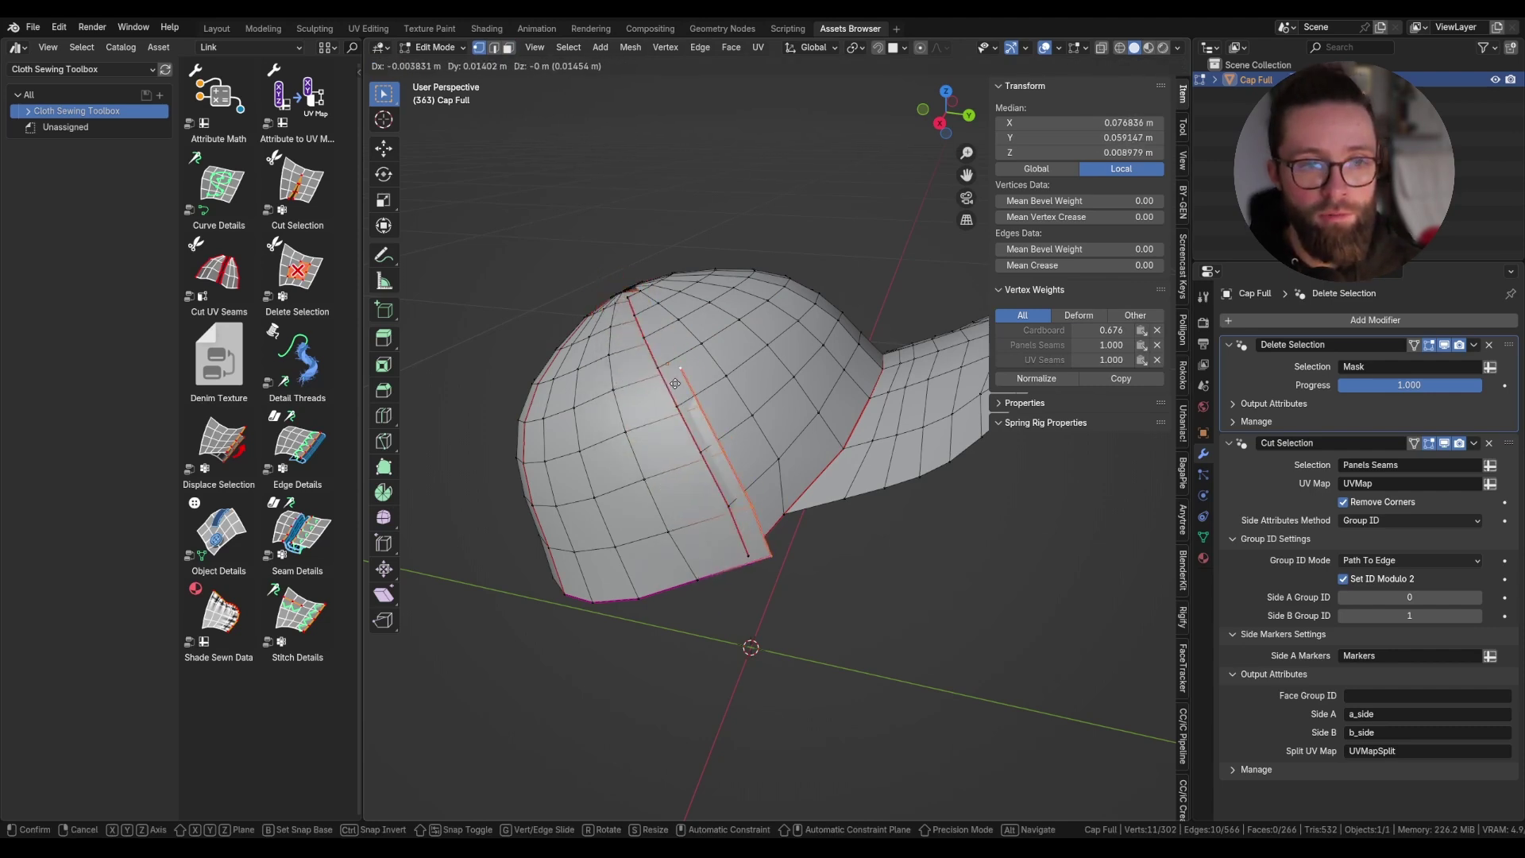
{"action": "right_click", "coordinate": [661, 384]}
{"action": "key", "text": "Tab"}
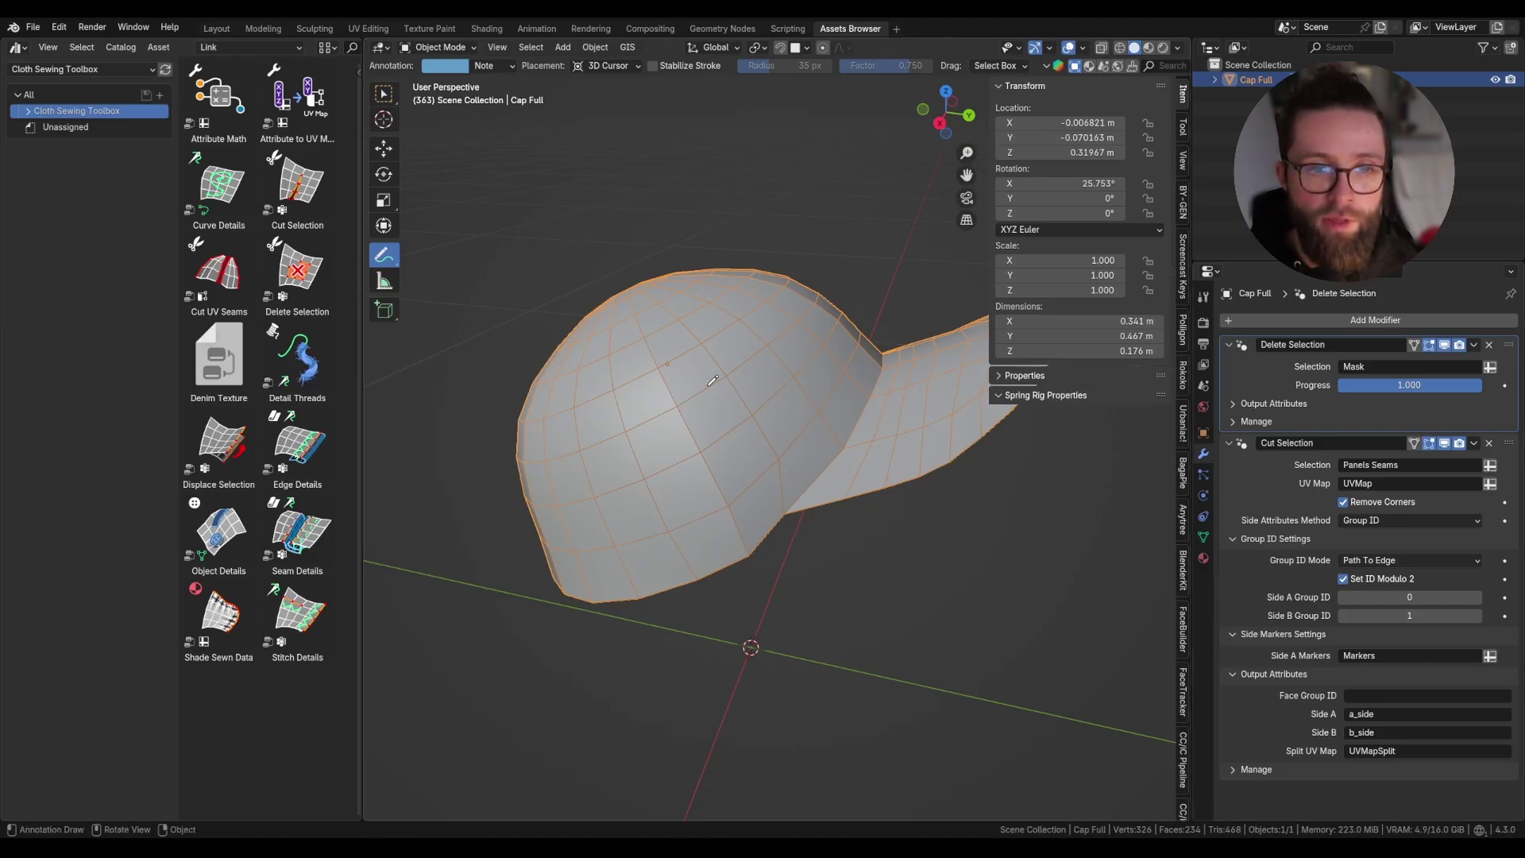
Review the cap's Cloth physics settings and return the animation to the first frame.
{"action": "middle_click_drag", "start_coordinate": [712, 379], "coordinate": [624, 365]}
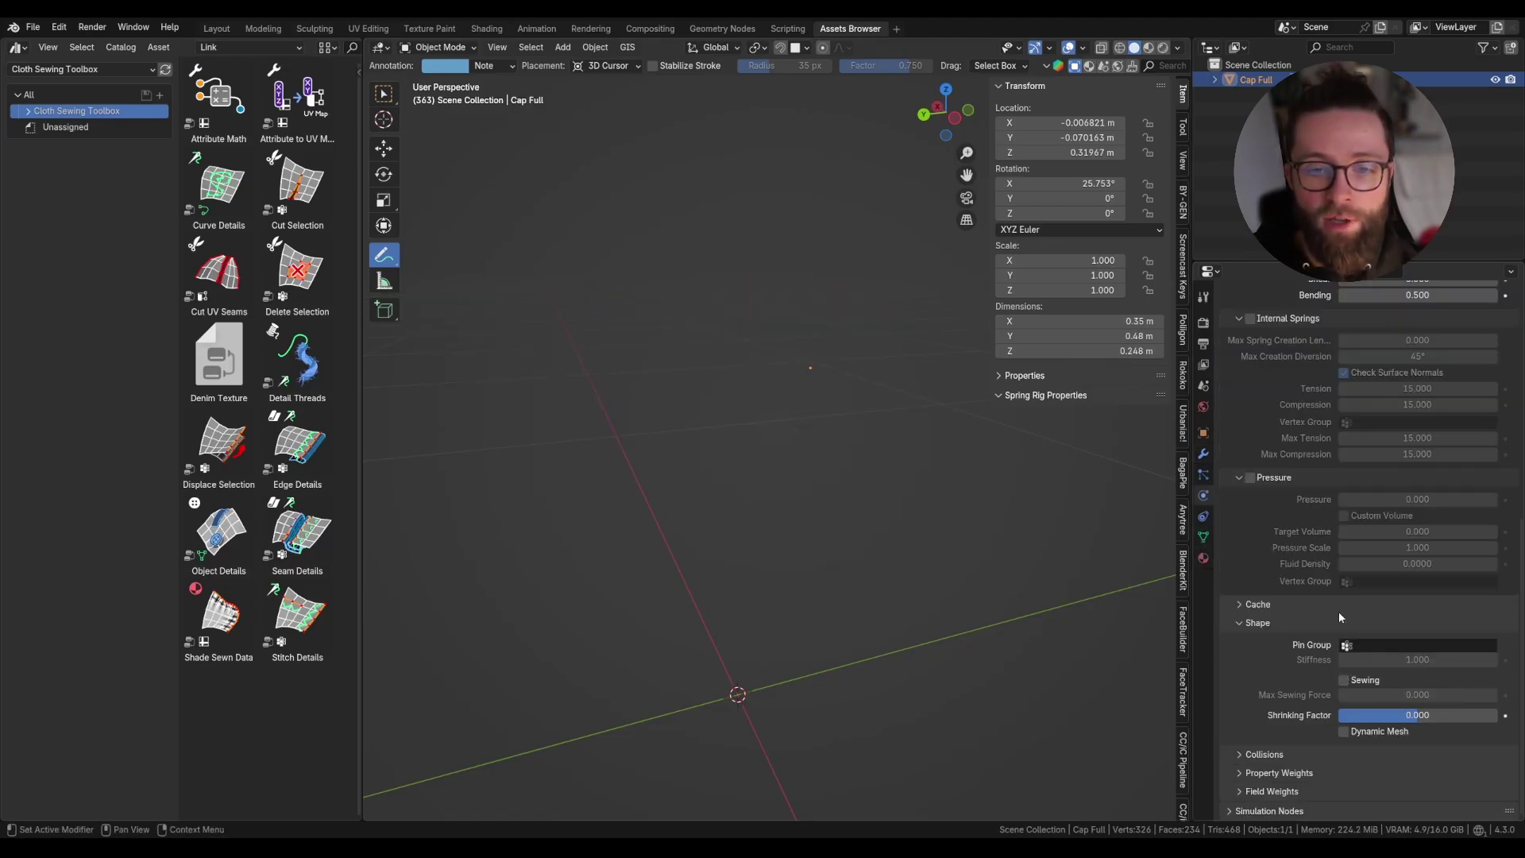
{"action": "scroll", "coordinate": [1344, 635], "scroll_direction": "up", "scroll_amount": 10}
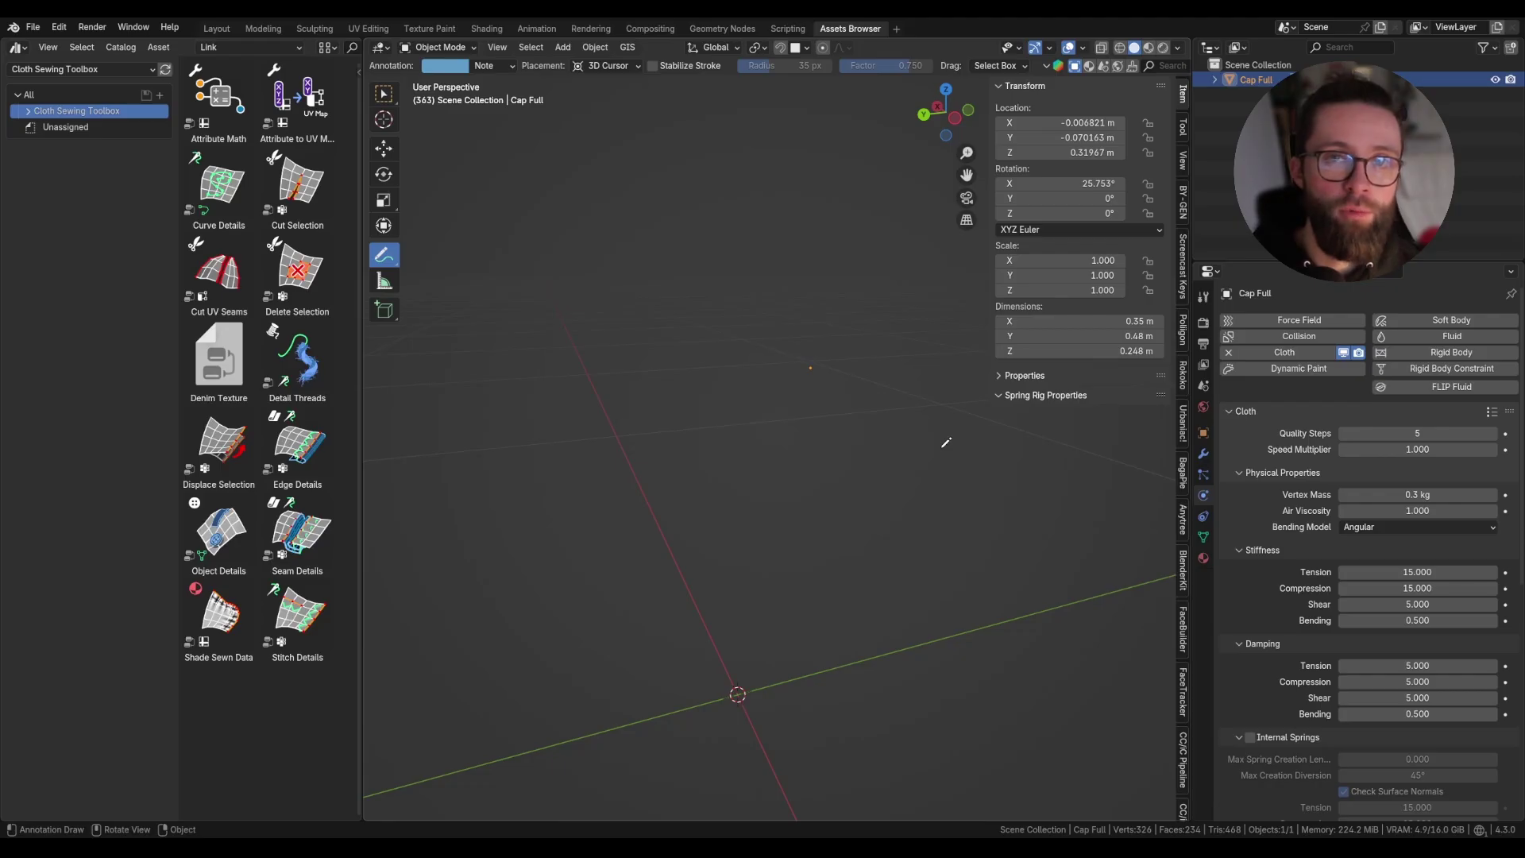
{"action": "key", "text": "shift+Left"}
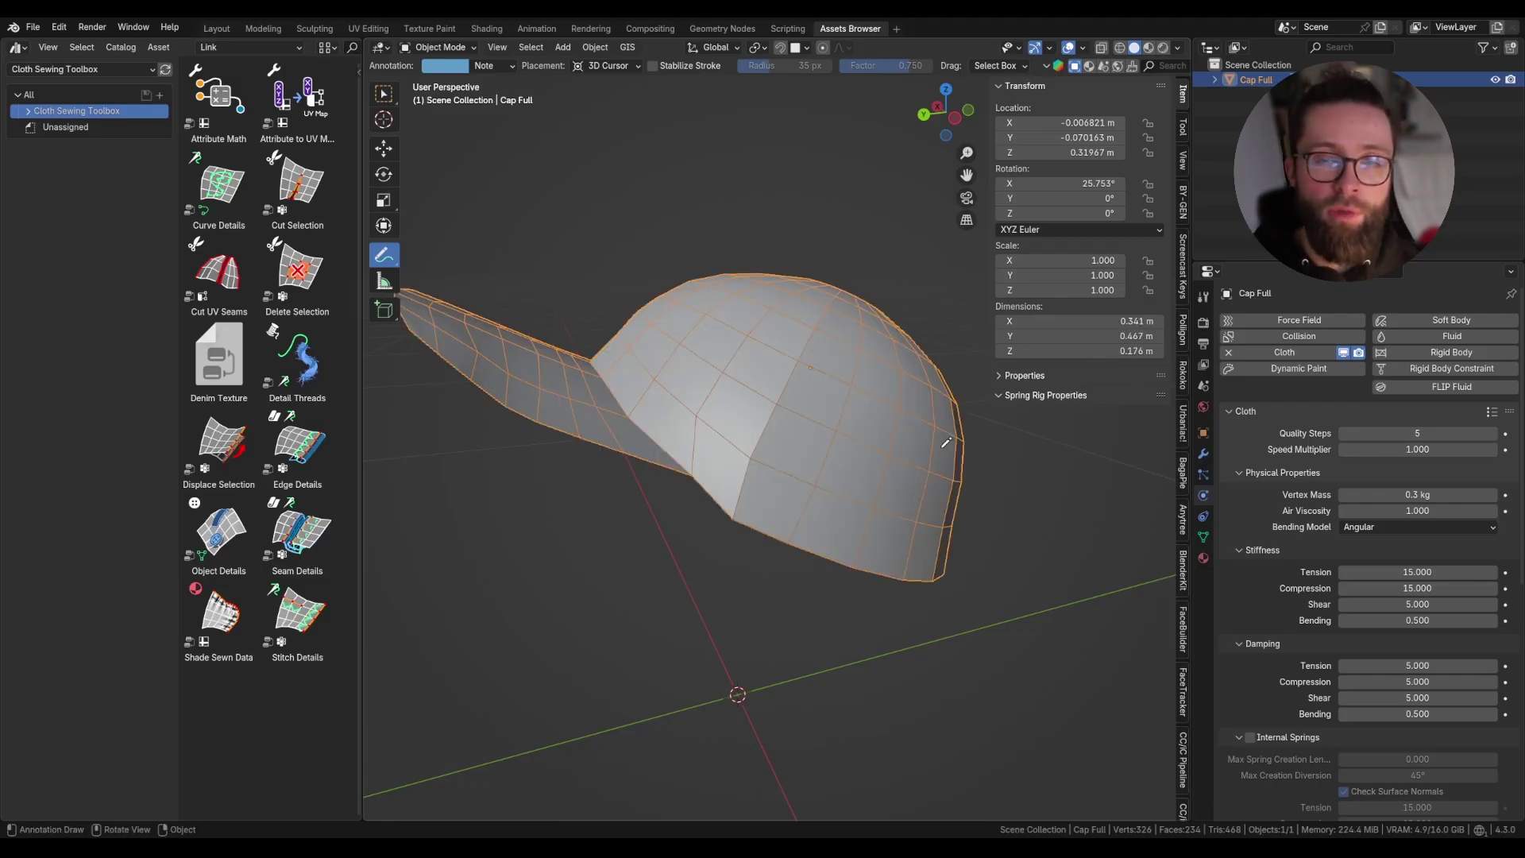